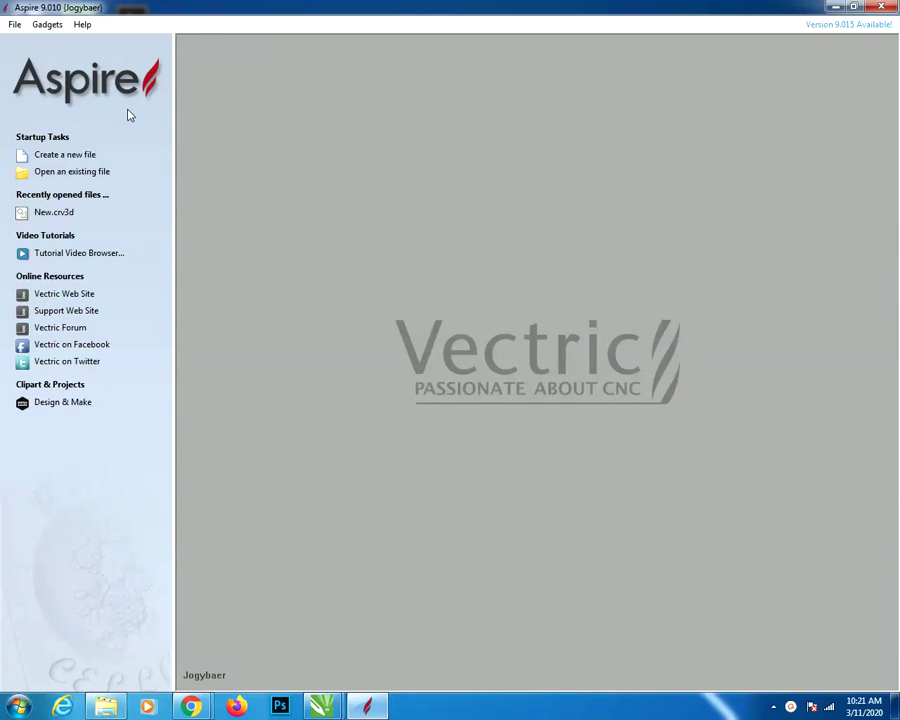
# Create a new file and set up a double-sided job with millimetres as the units
pyautogui.click(65, 155)
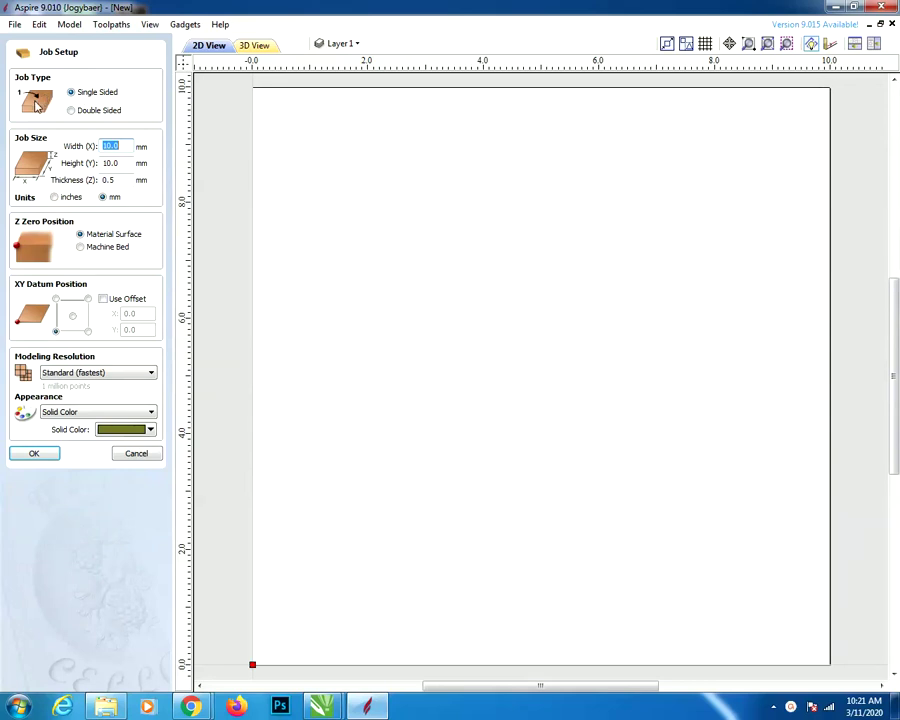
pyautogui.click(71, 110)
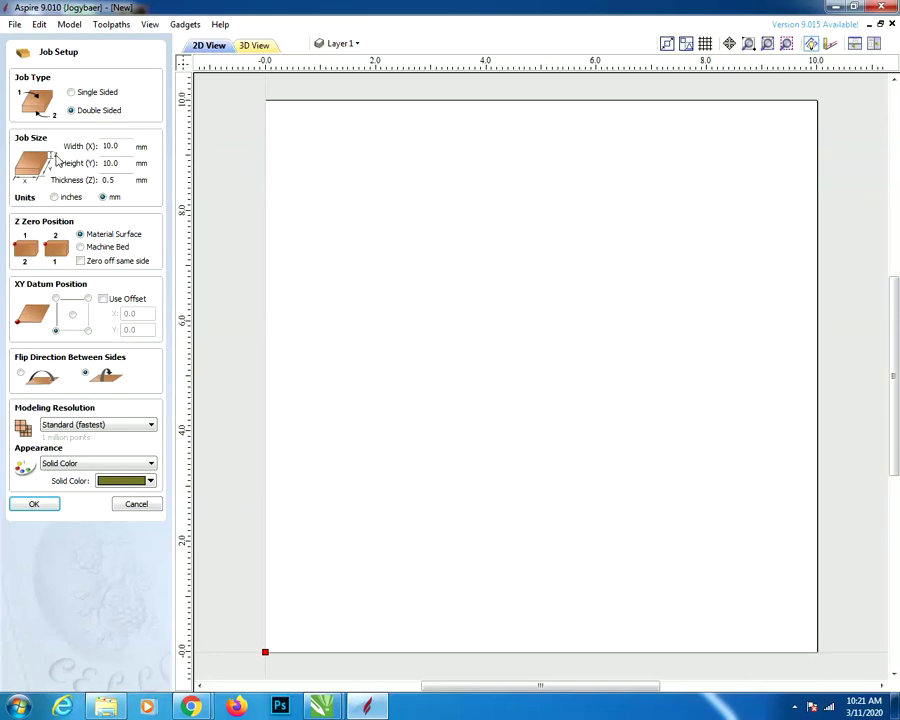
pyautogui.click(56, 197)
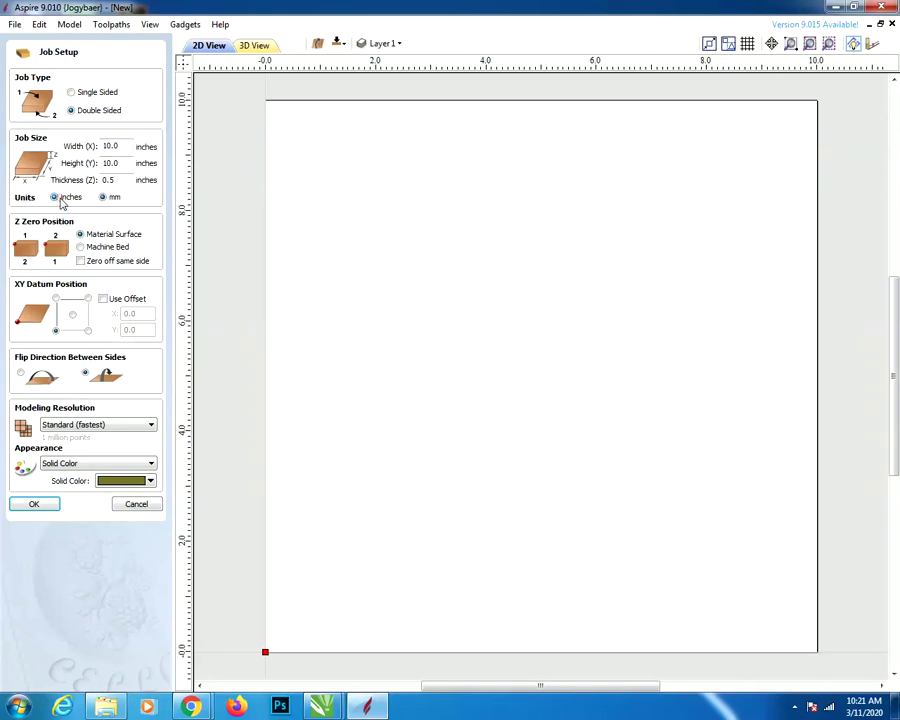
pyautogui.click(104, 197)
# Try the XY datum position at the job's centre and at each of its corners
pyautogui.click(73, 316)
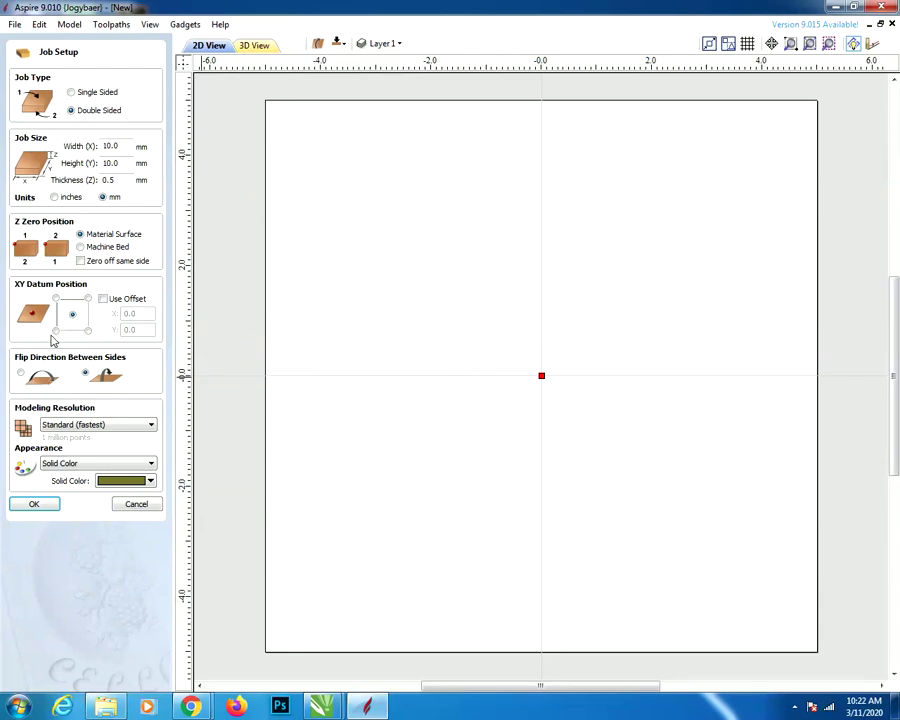
pyautogui.click(55, 330)
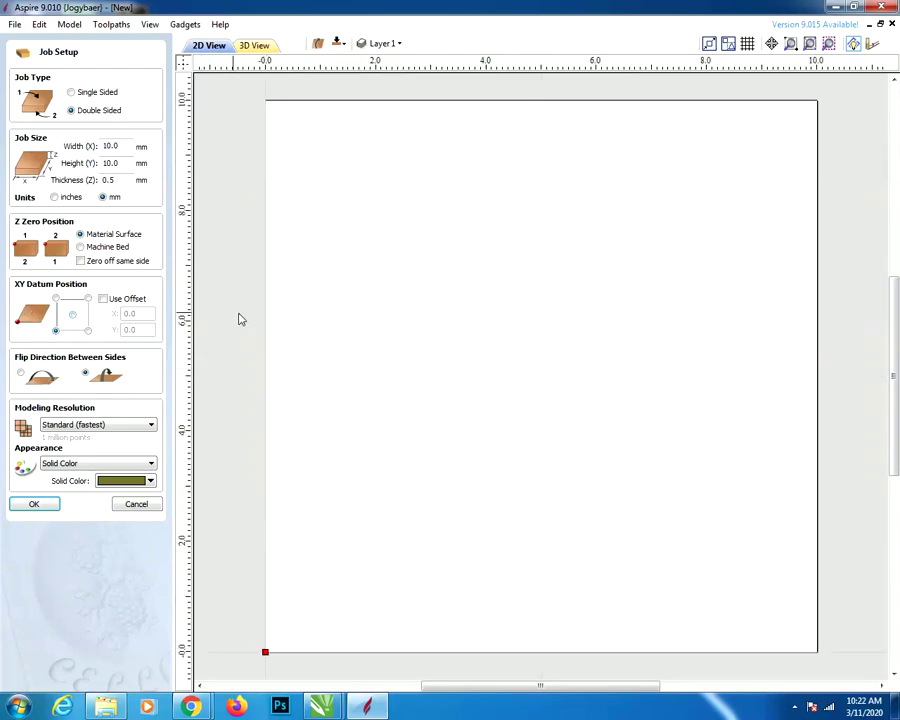
pyautogui.click(72, 314)
pyautogui.click(88, 330)
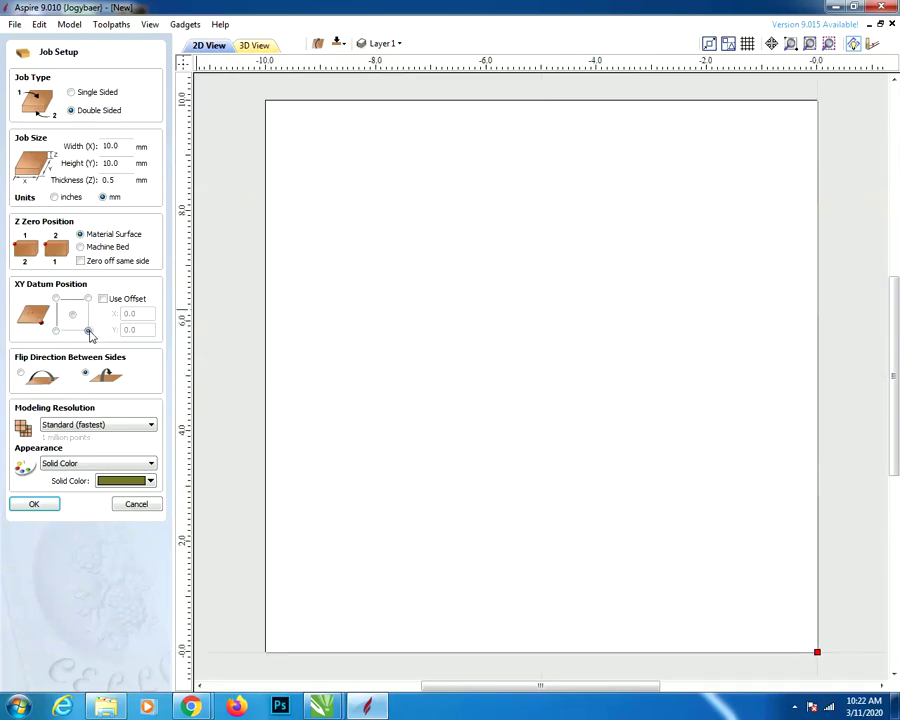
pyautogui.click(88, 298)
pyautogui.click(55, 299)
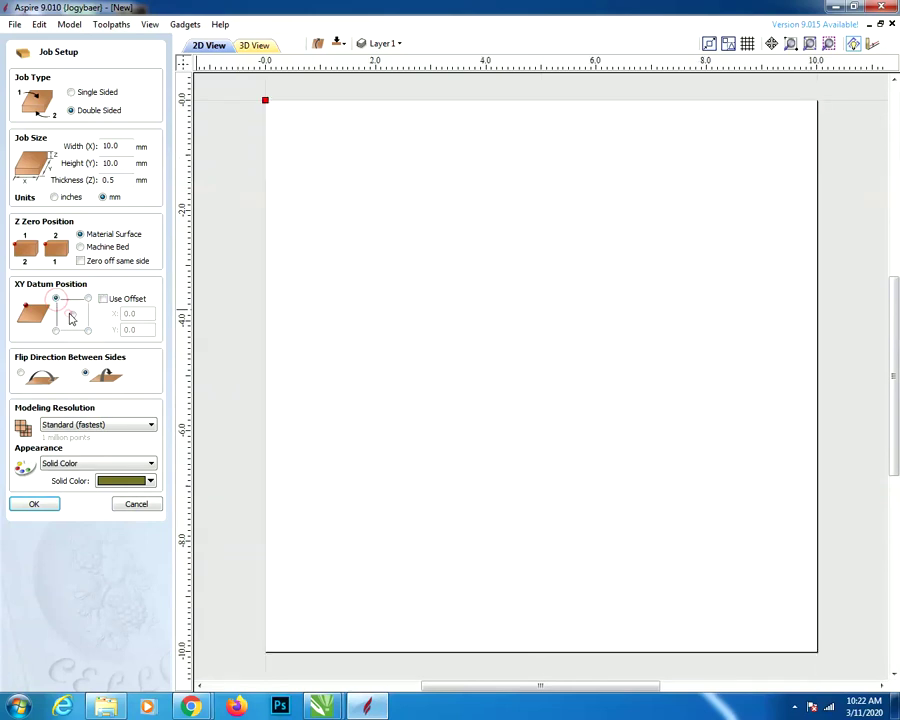
pyautogui.click(73, 315)
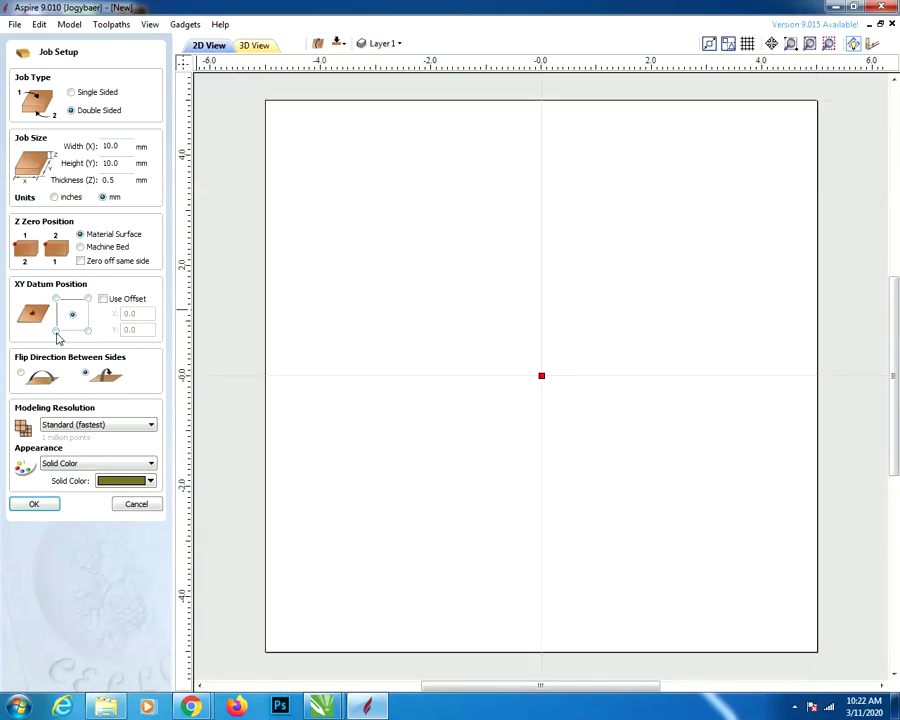
# Set the XY datum to the job's lower-left corner and accept the job setup
pyautogui.click(55, 330)
pyautogui.click(73, 315)
pyautogui.click(55, 331)
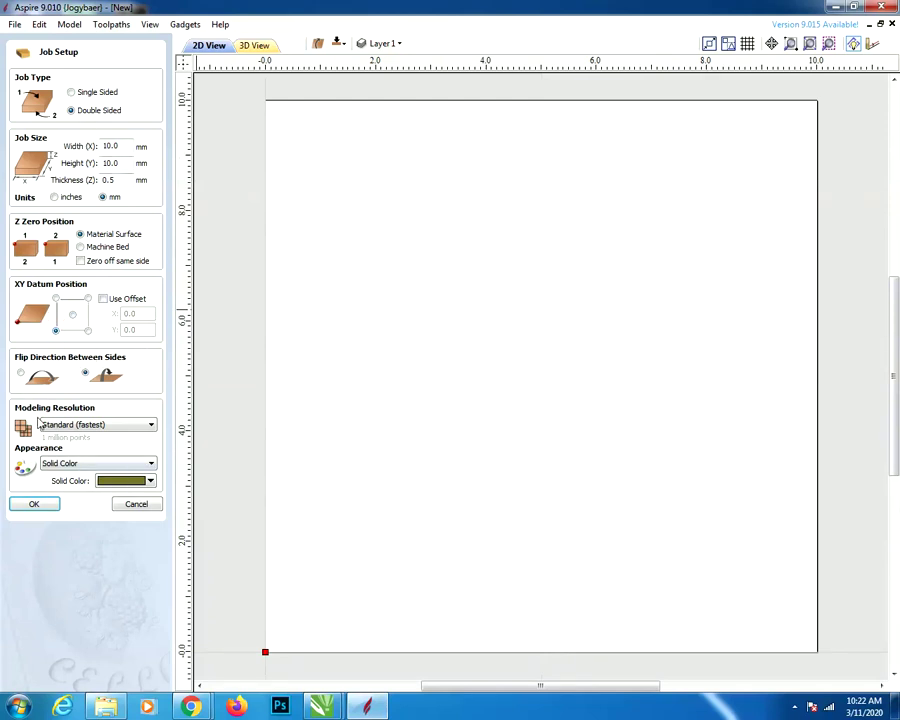
pyautogui.click(50, 505)
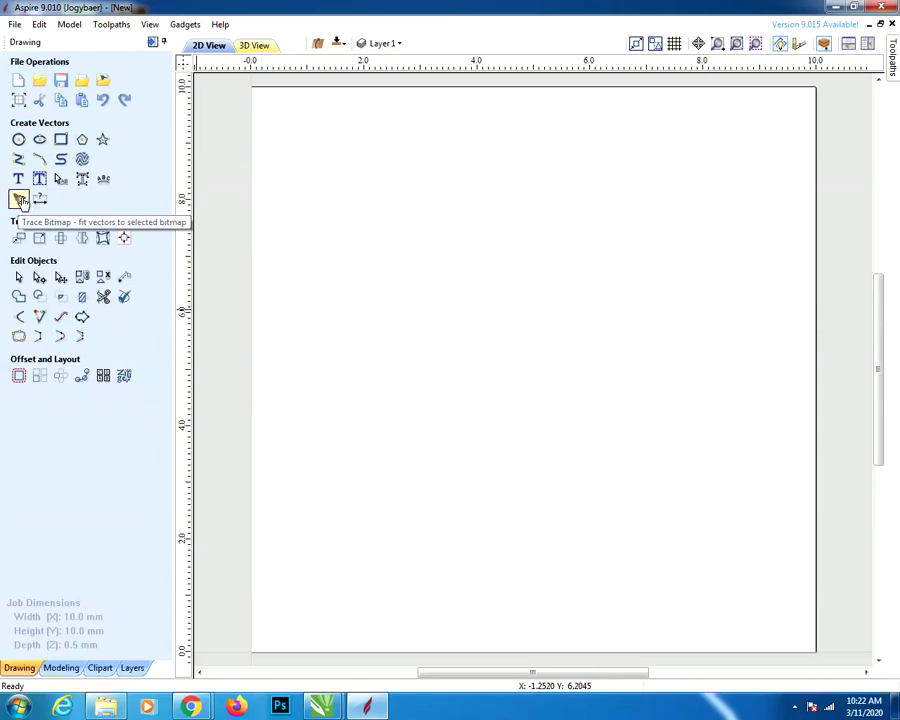
# Reopen the job setup to review its settings and accept them
pyautogui.click(19, 102)
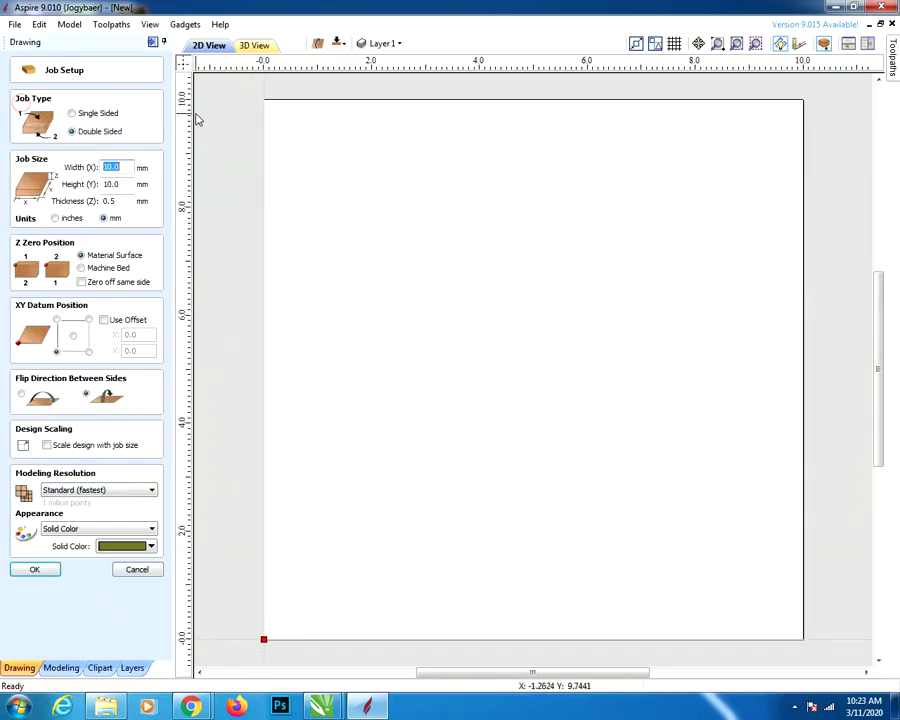
pyautogui.click(38, 570)
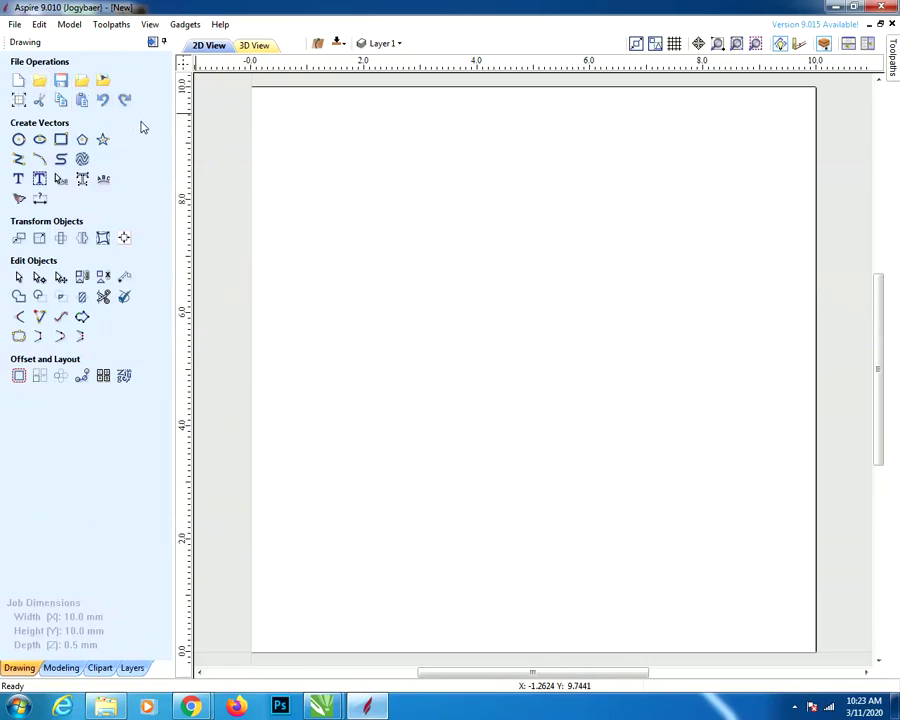
# Draw two circles, one about 2.3 mm in diameter in the upper half and one about 2.1 mm below it
pyautogui.click(19, 140)
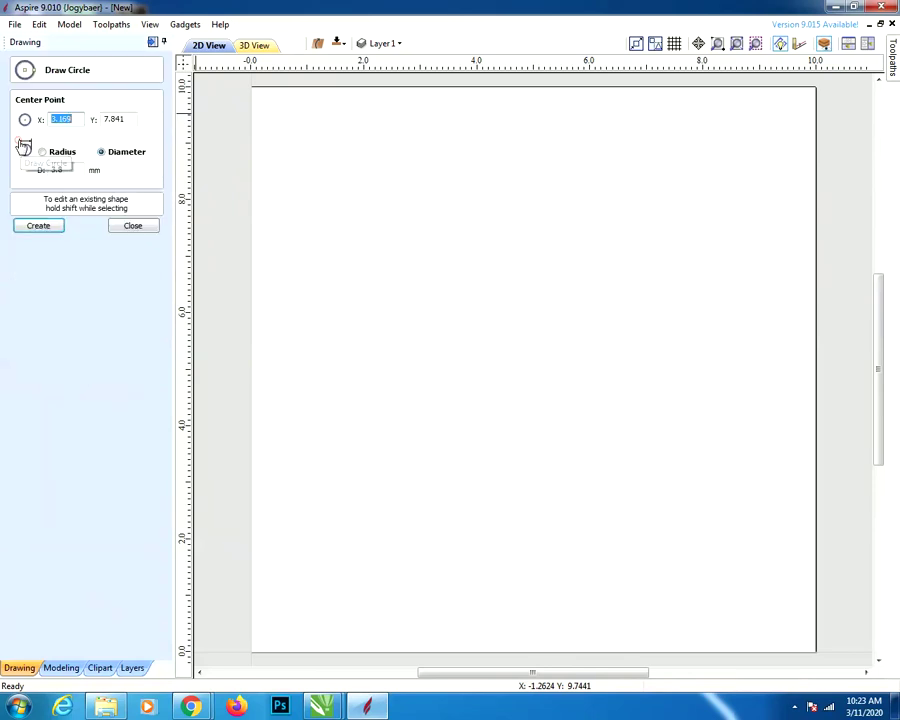
pyautogui.moveTo(467, 220); pyautogui.dragTo(514, 263)
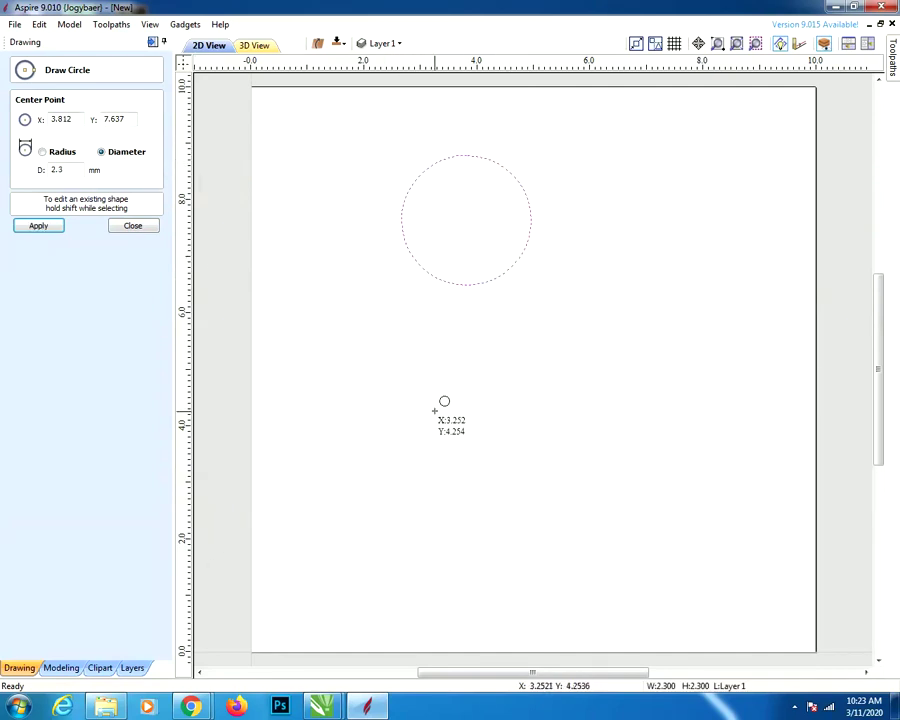
pyautogui.moveTo(443, 426); pyautogui.dragTo(497, 460)
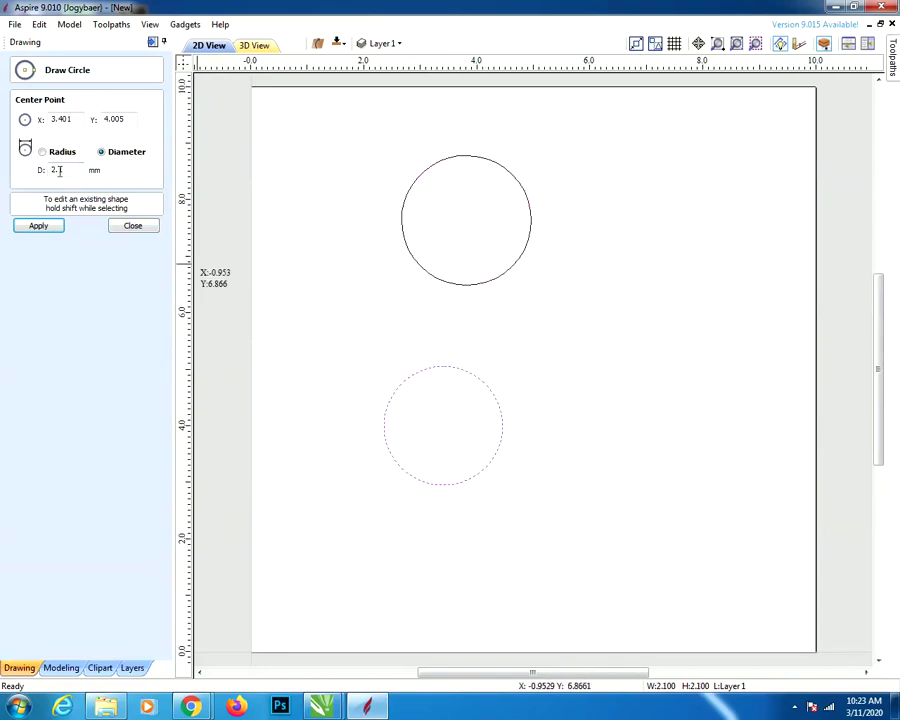
# Resize the lower circle to a 3.0 mm diameter, then to 1.0 mm, and finish circle drawing
pyautogui.moveTo(59, 170); pyautogui.dragTo(42, 170)
pyautogui.write('3.0')
pyautogui.click(49, 226)
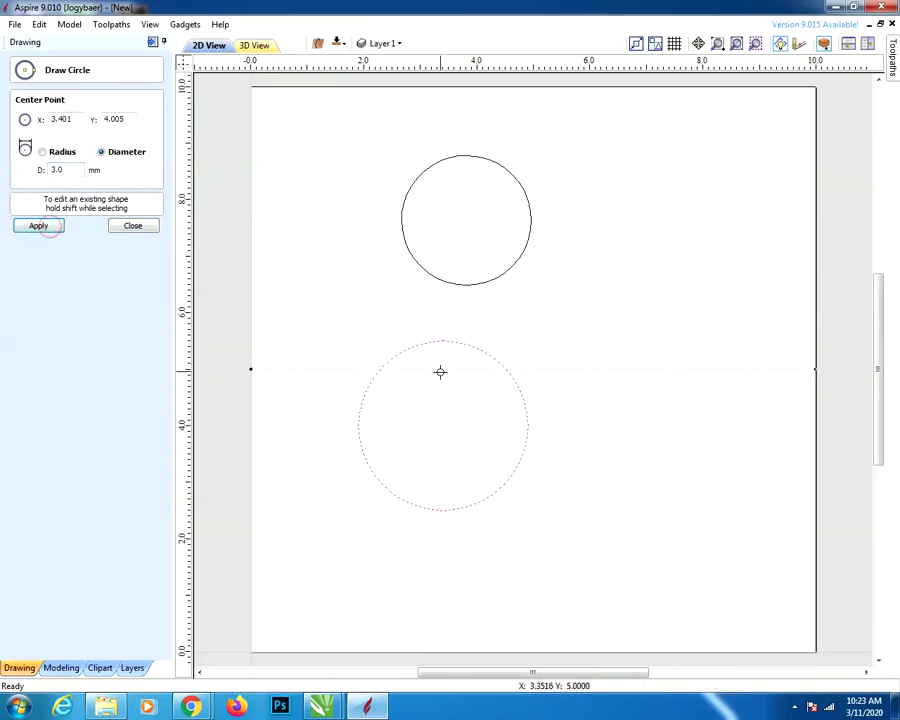
pyautogui.moveTo(59, 170); pyautogui.dragTo(37, 168)
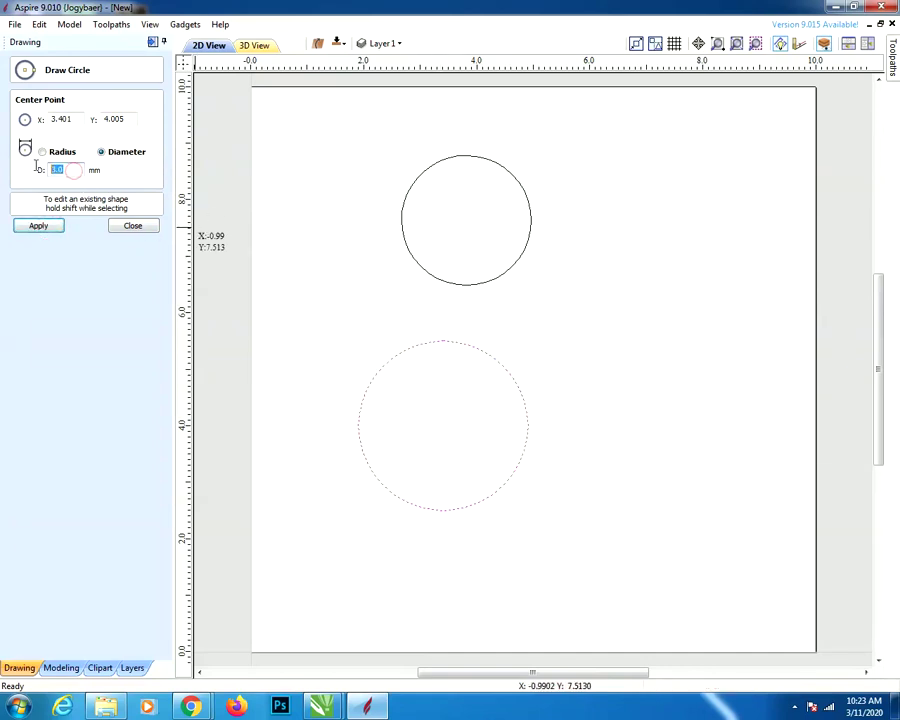
pyautogui.write('1')
pyautogui.click(42, 226)
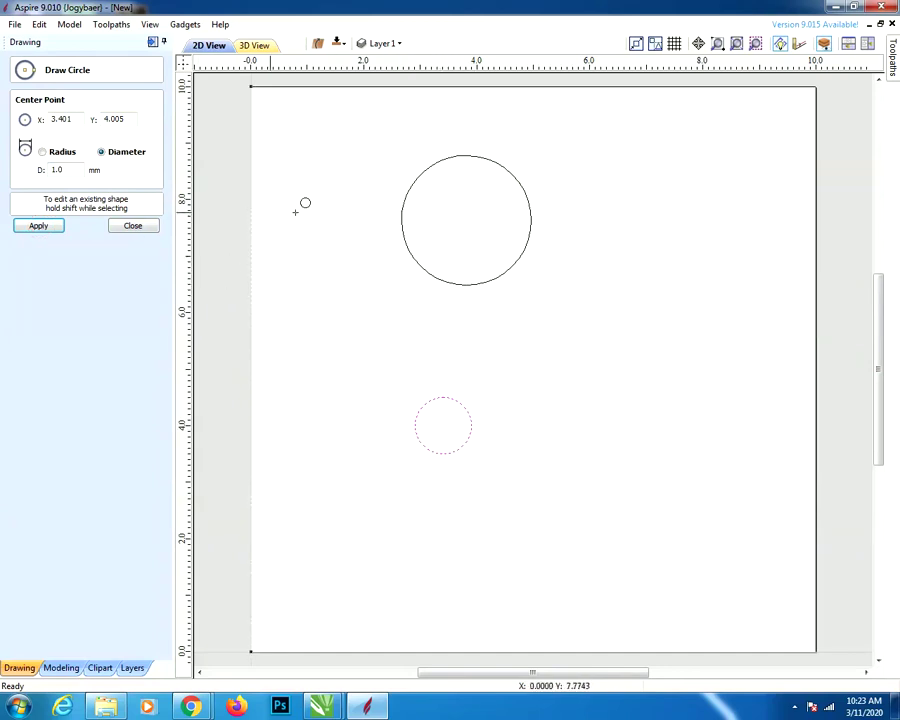
pyautogui.click(135, 226)
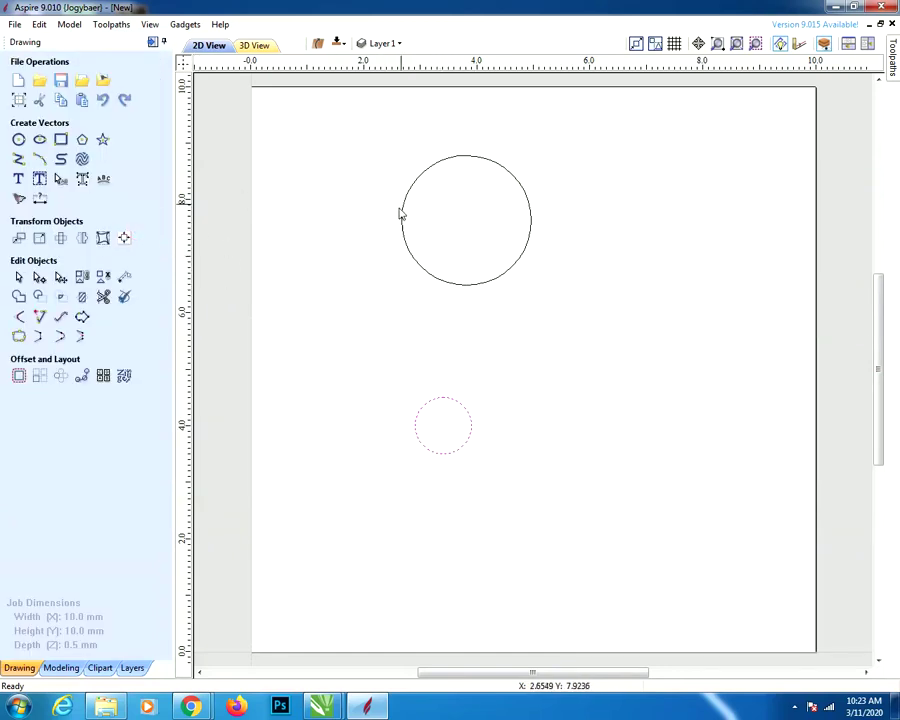
# Delete the larger upper circle
pyautogui.click(425, 176)
pyautogui.press('Delete')
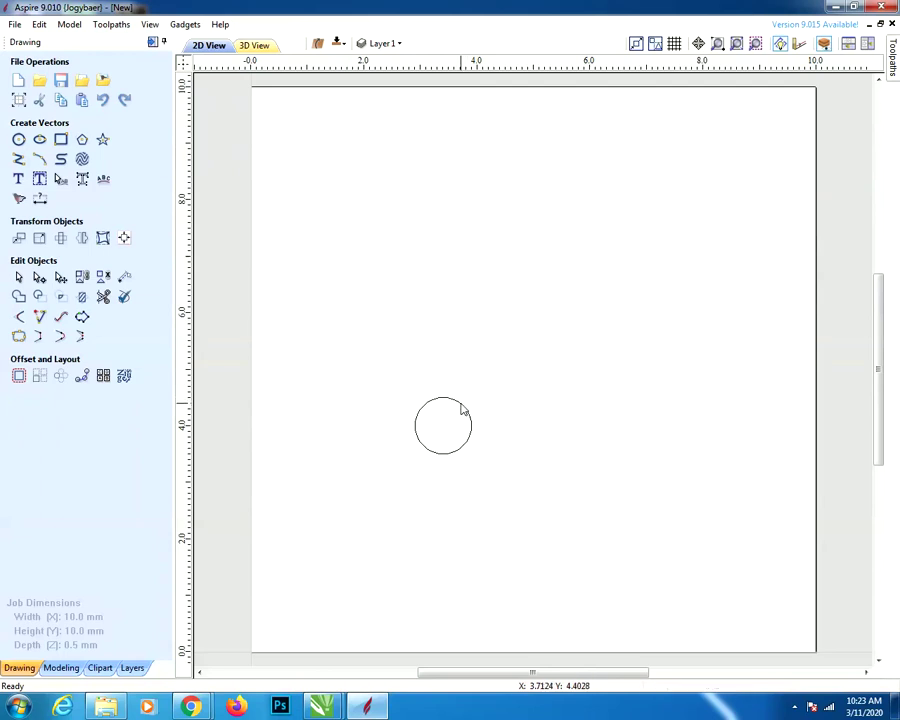
# Draw a horizontal ellipse about 2.8 mm wide and 1.0 mm high above the circle
pyautogui.click(39, 141)
pyautogui.moveTo(464, 276)
pyautogui.mouseDown()
pyautogui.moveTo(533, 292)
pyautogui.moveTo(543, 304)
pyautogui.mouseUp()
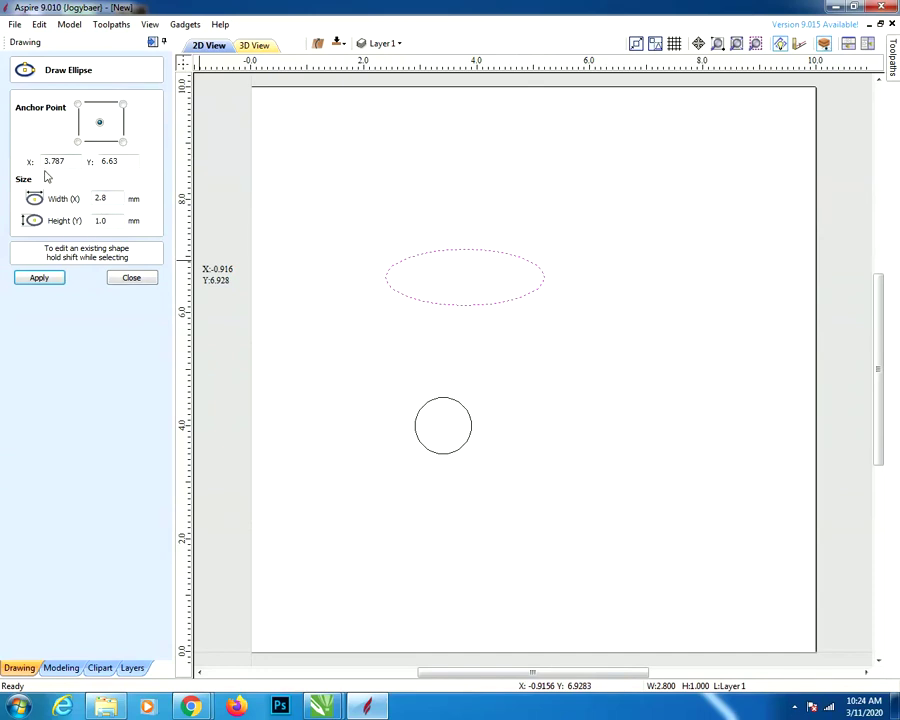
pyautogui.click(58, 281)
pyautogui.click(120, 280)
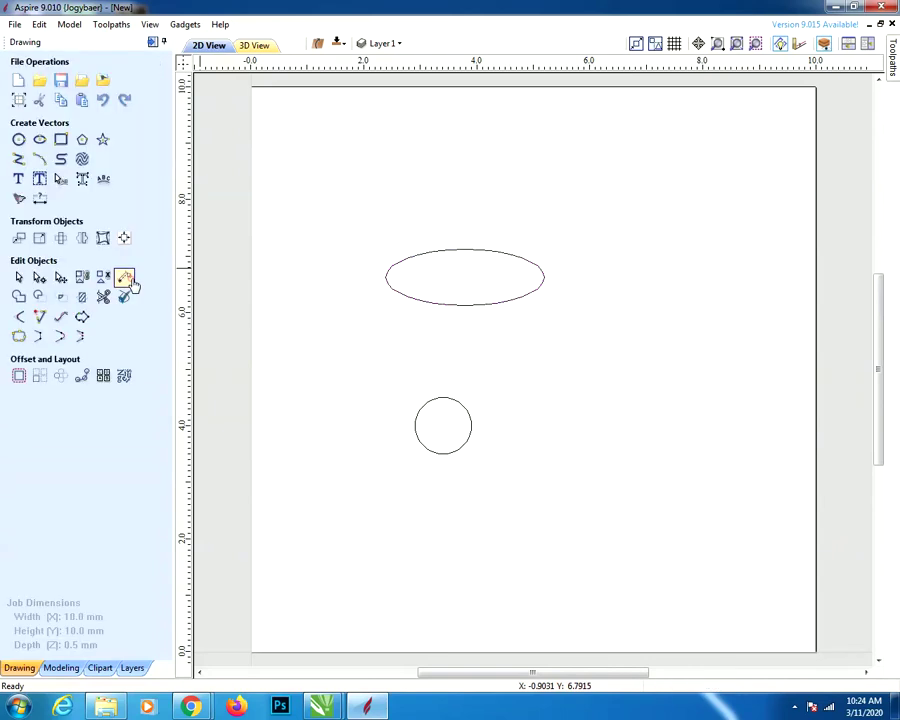
# Stretch the ellipse upward and to the right to about 3.9 mm wide and 1.4 mm high
pyautogui.click(460, 256)
pyautogui.moveTo(466, 240); pyautogui.dragTo(465, 220)
pyautogui.moveTo(544, 263); pyautogui.dragTo(605, 265)
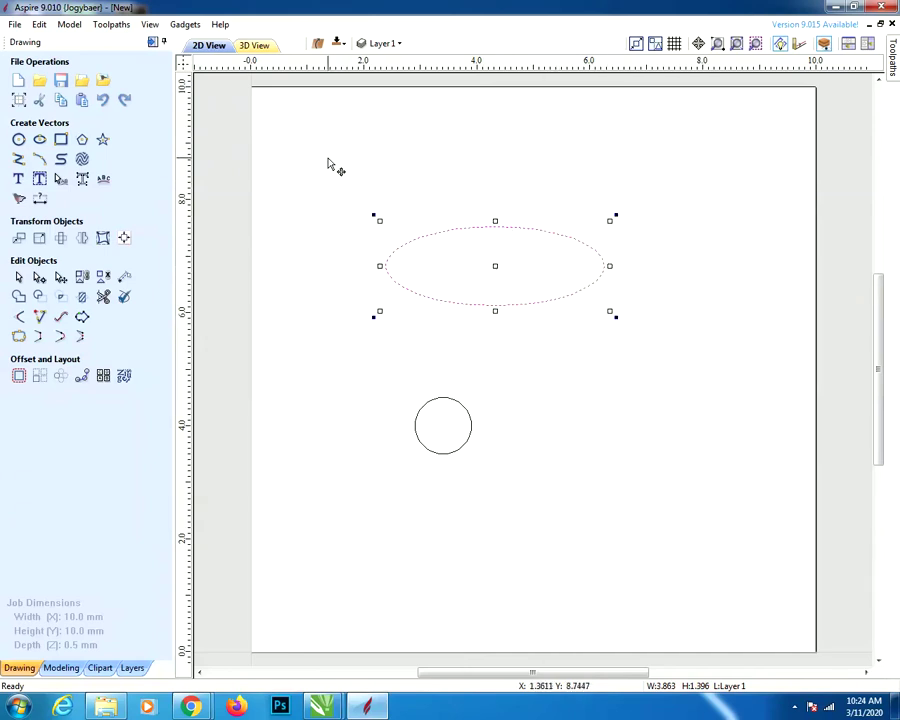
pyautogui.click(376, 158)
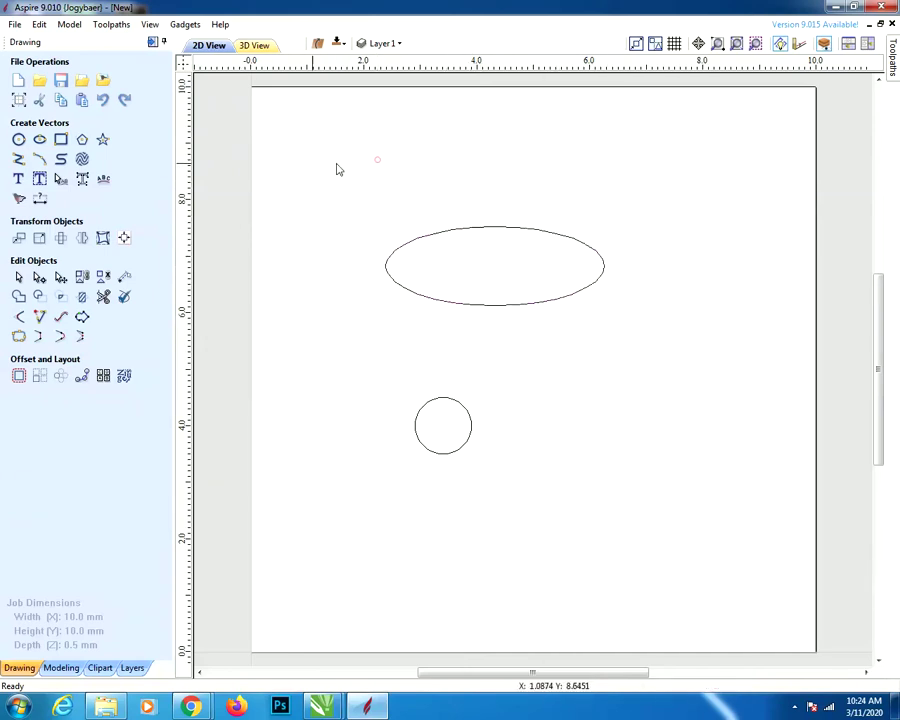
# Create a square-cornered 1.816 by 1.767 mm rectangle, and draw two more of about 1.5 by 2.0 mm and 1.8 by 1.15 mm
pyautogui.click(60, 139)
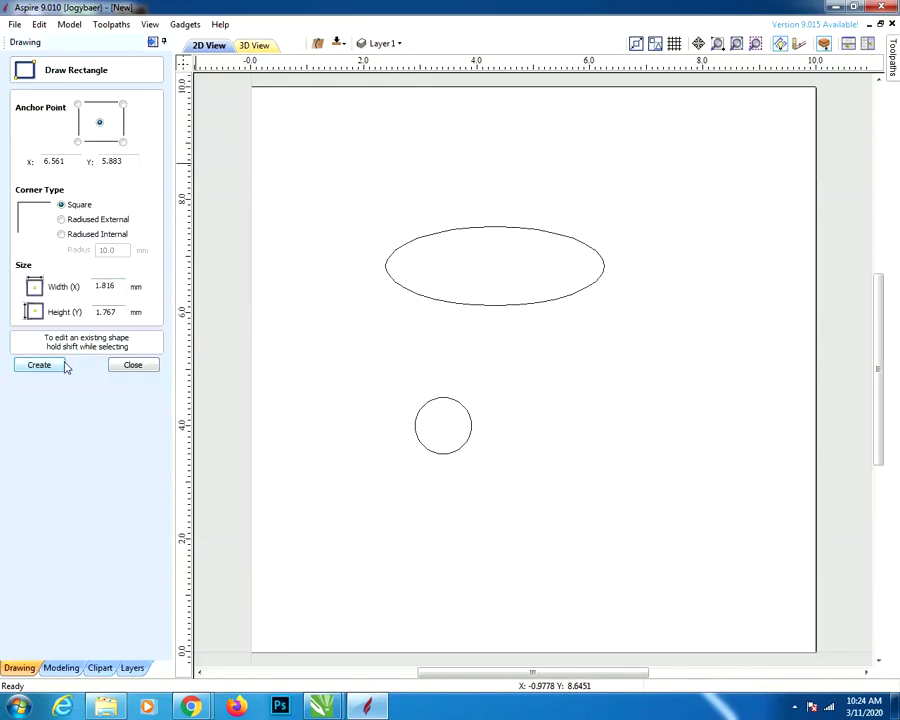
pyautogui.click(58, 364)
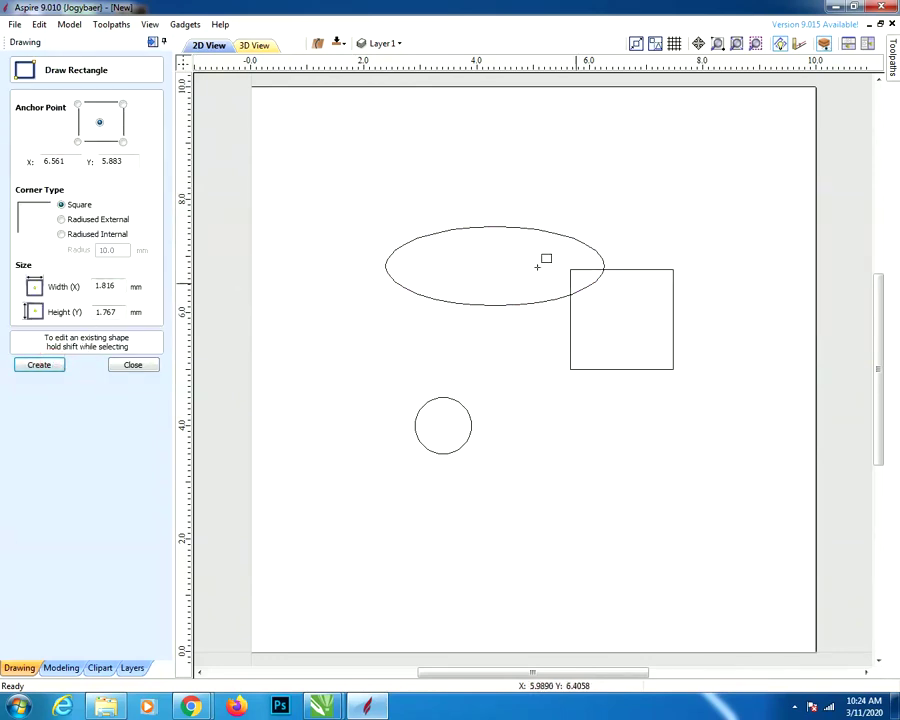
pyautogui.moveTo(354, 163); pyautogui.dragTo(442, 274)
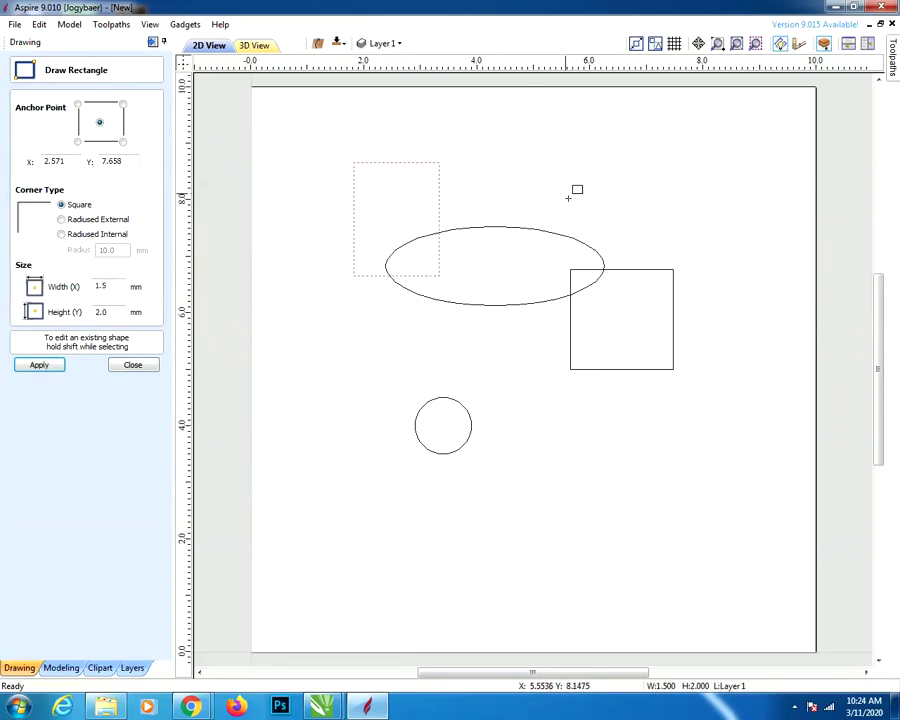
pyautogui.moveTo(560, 171); pyautogui.dragTo(661, 235)
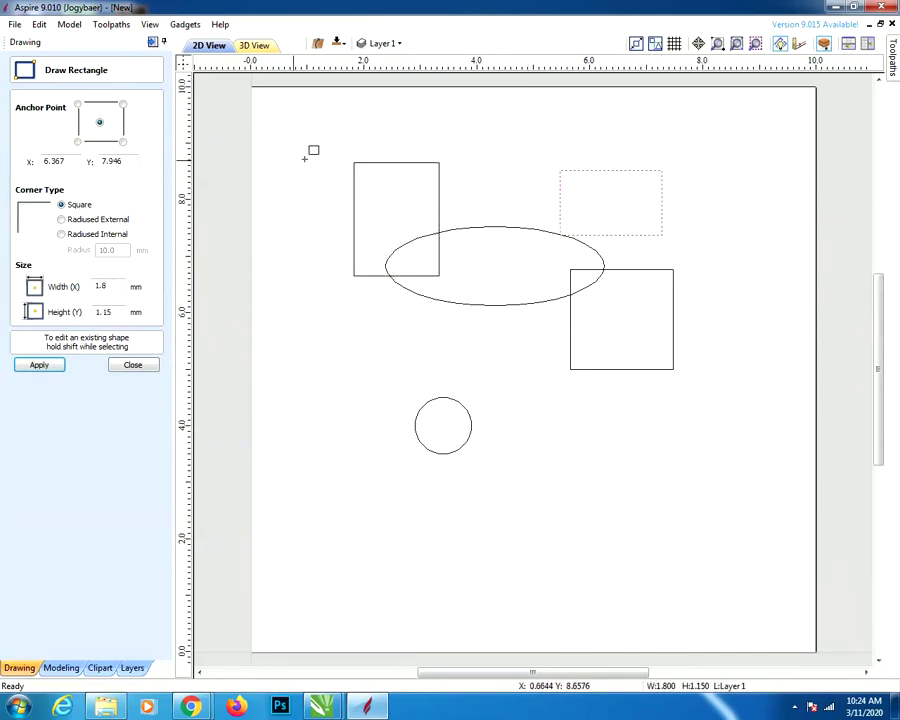
pyautogui.click(133, 364)
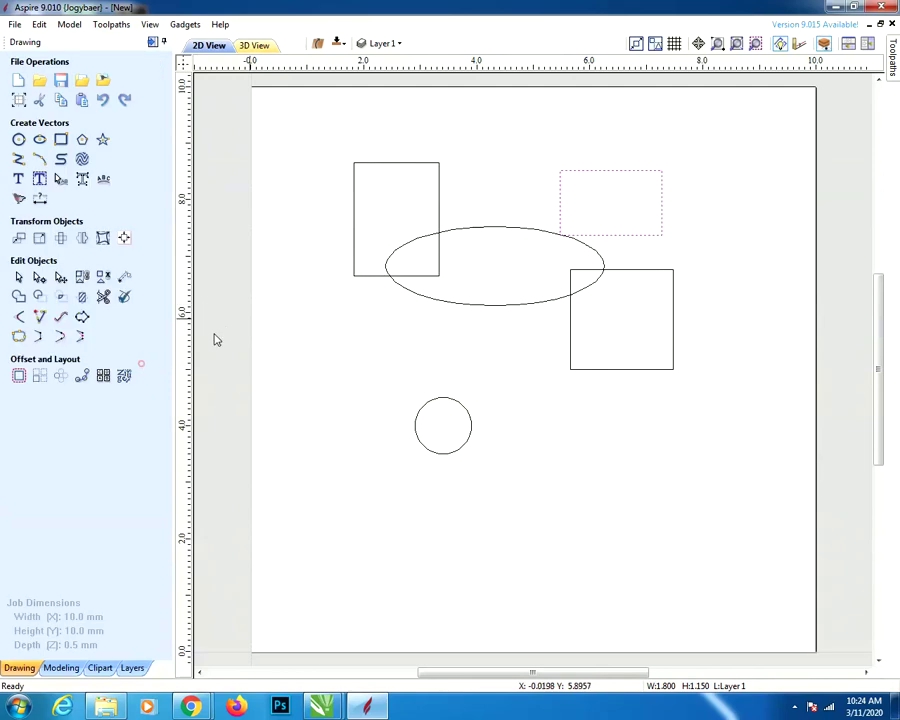
# Delete the tall rectangle left of the ellipse and the one overlapping its lower right end
pyautogui.click(439, 170)
pyautogui.press('Delete')
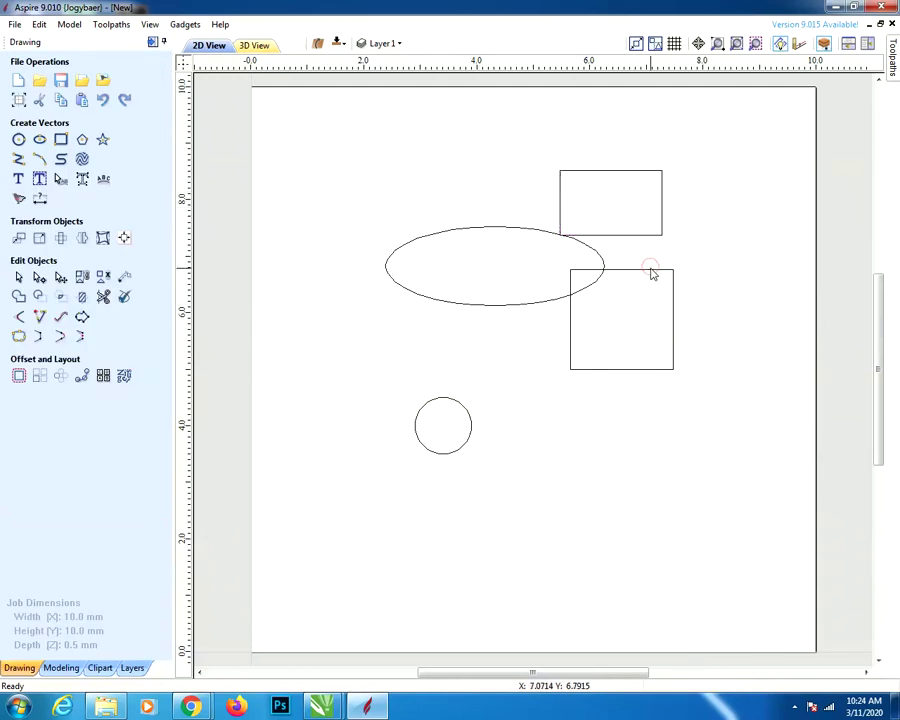
pyautogui.click(650, 269)
pyautogui.press('Delete')
# Move the remaining rectangle up and to the right, clear of the ellipse
pyautogui.click(620, 171)
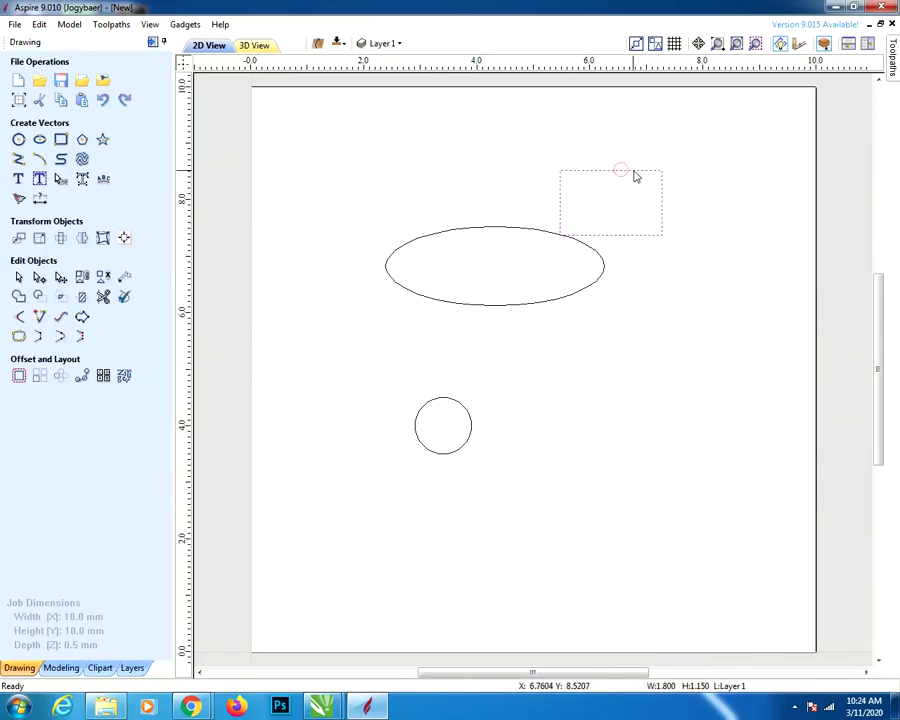
pyautogui.click(620, 171)
pyautogui.moveTo(620, 170); pyautogui.dragTo(675, 144)
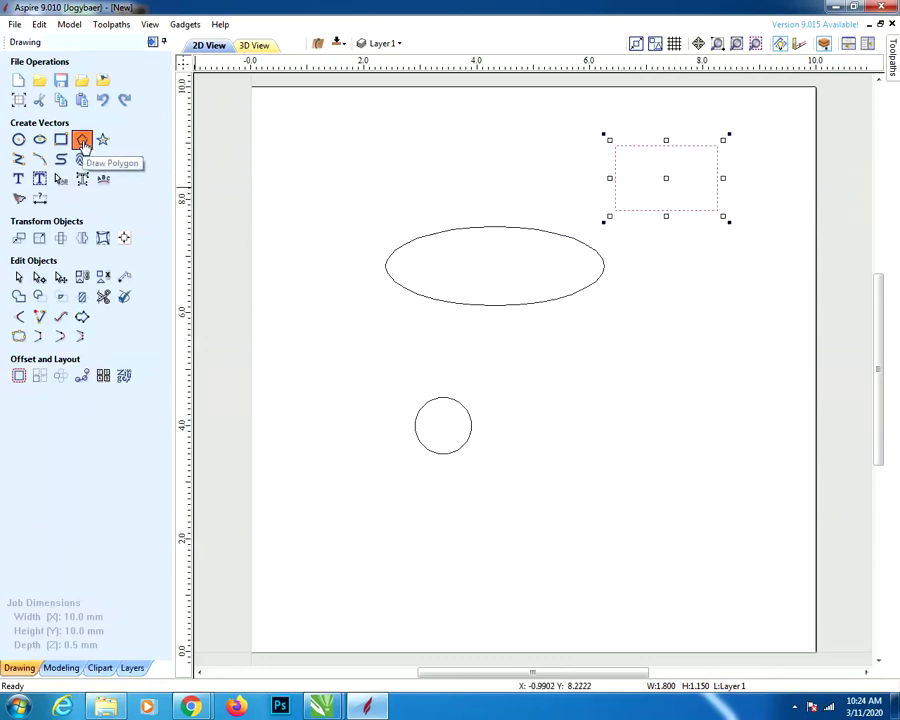
# Draw a polygon centred at X 5.0, Y 5.0 with a radius of about 0.85 mm, and set it to 7 sides
pyautogui.click(83, 141)
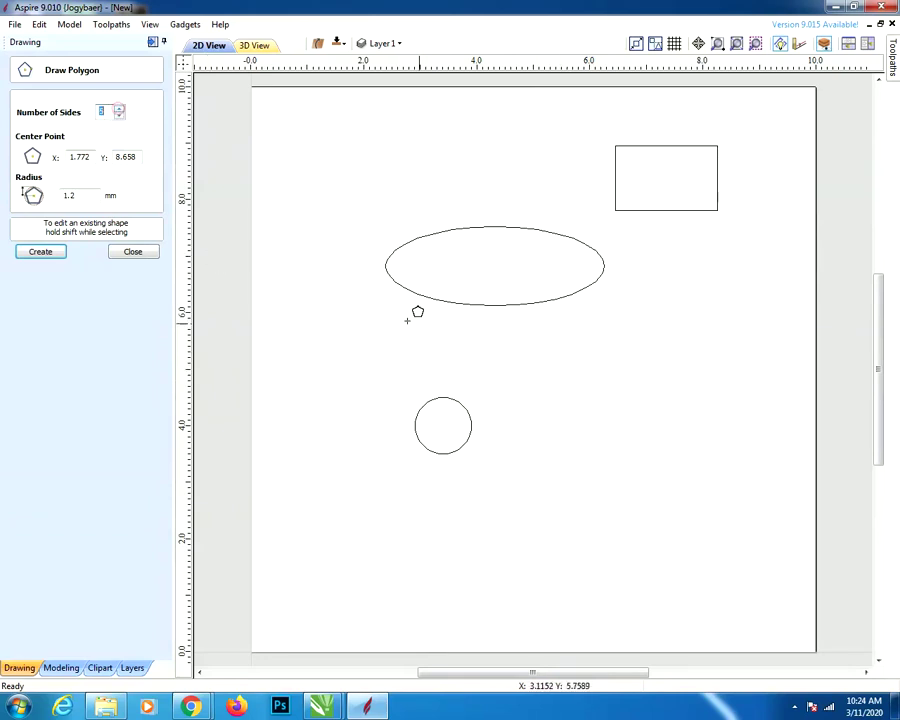
pyautogui.moveTo(533, 368); pyautogui.dragTo(560, 410)
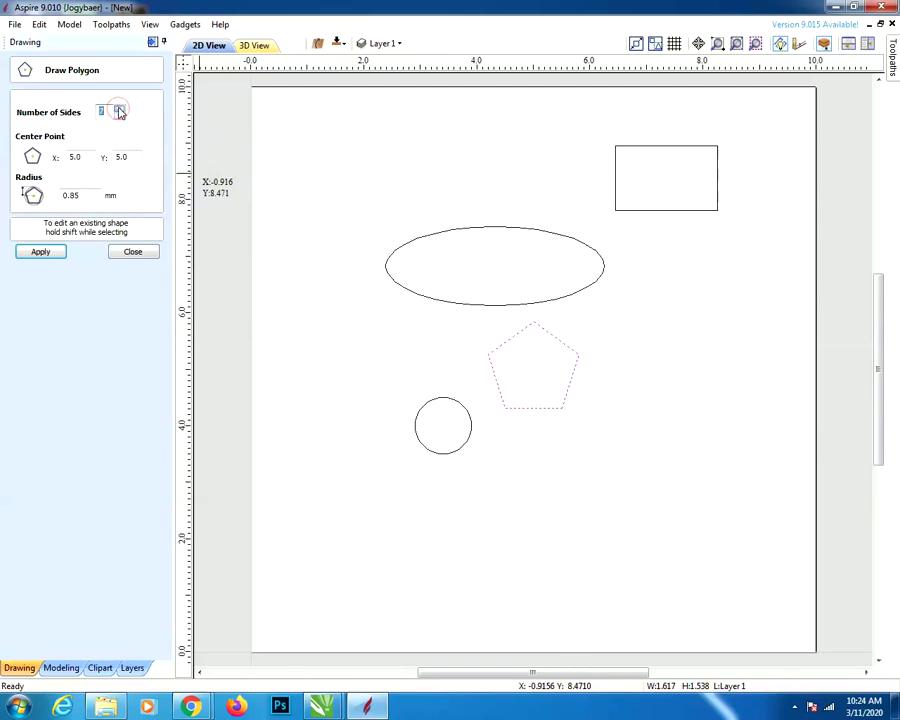
pyautogui.click(40, 252)
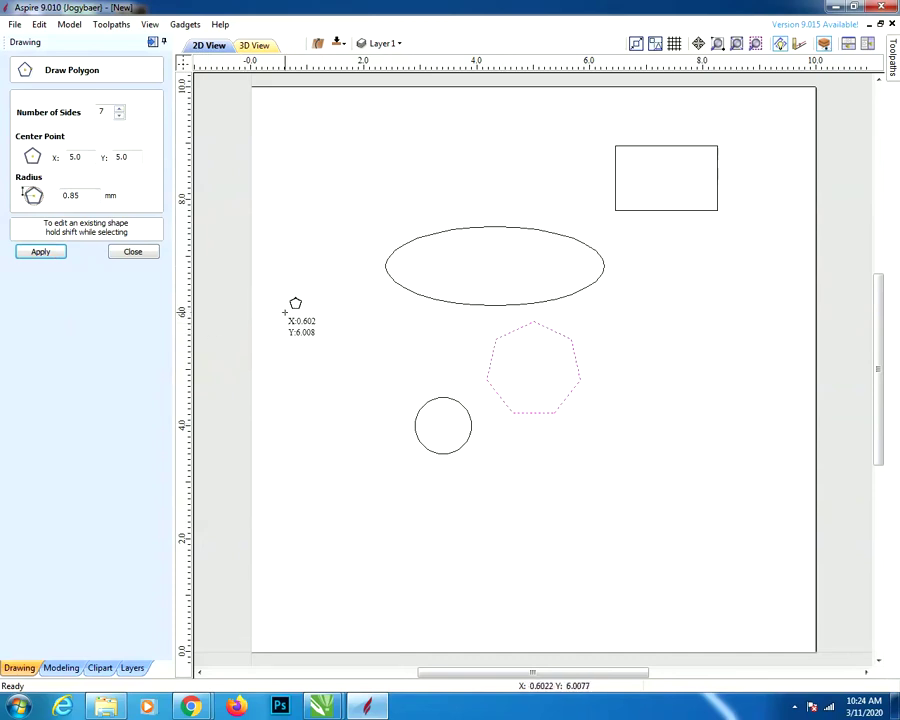
# Draw a polygon of about 0.6 mm radius centred near X 1.1, Y 9.1, and set it to 9 sides
pyautogui.moveTo(310, 141); pyautogui.dragTo(335, 176)
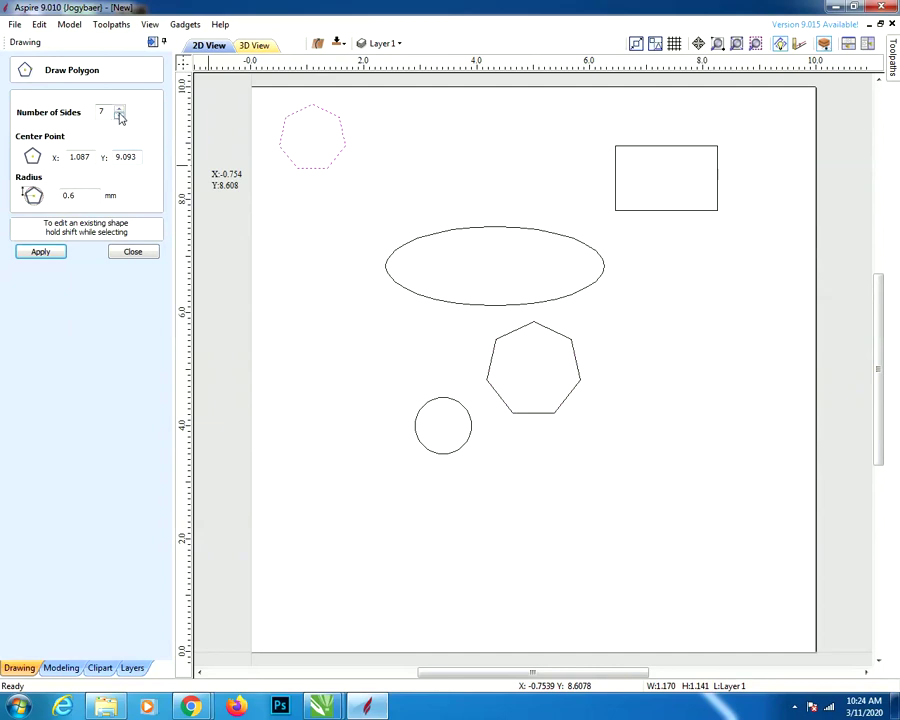
pyautogui.write('9')
pyautogui.click(40, 252)
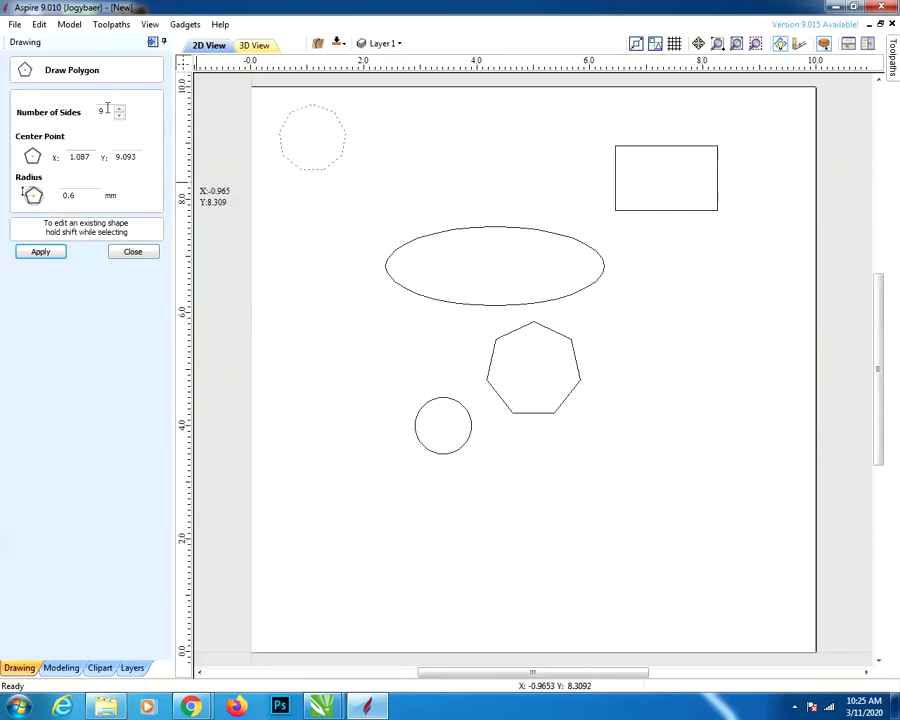
# Draw a 5-sided polygon of about 0.85 mm radius centred near X 3.3, Y 8.6, above the ellipse
pyautogui.write('5')
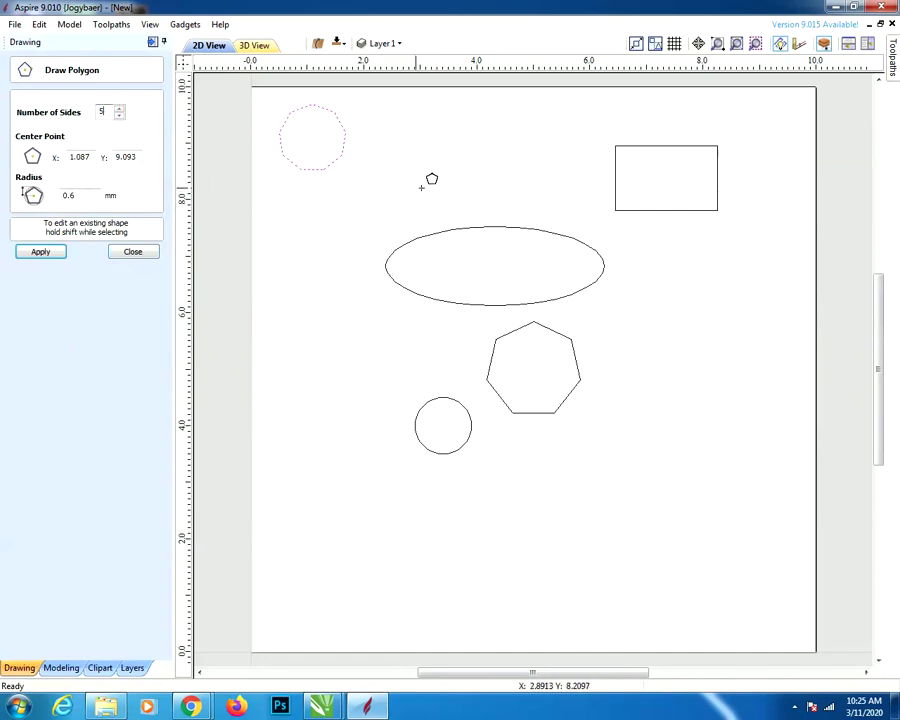
pyautogui.moveTo(438, 161); pyautogui.dragTo(466, 199)
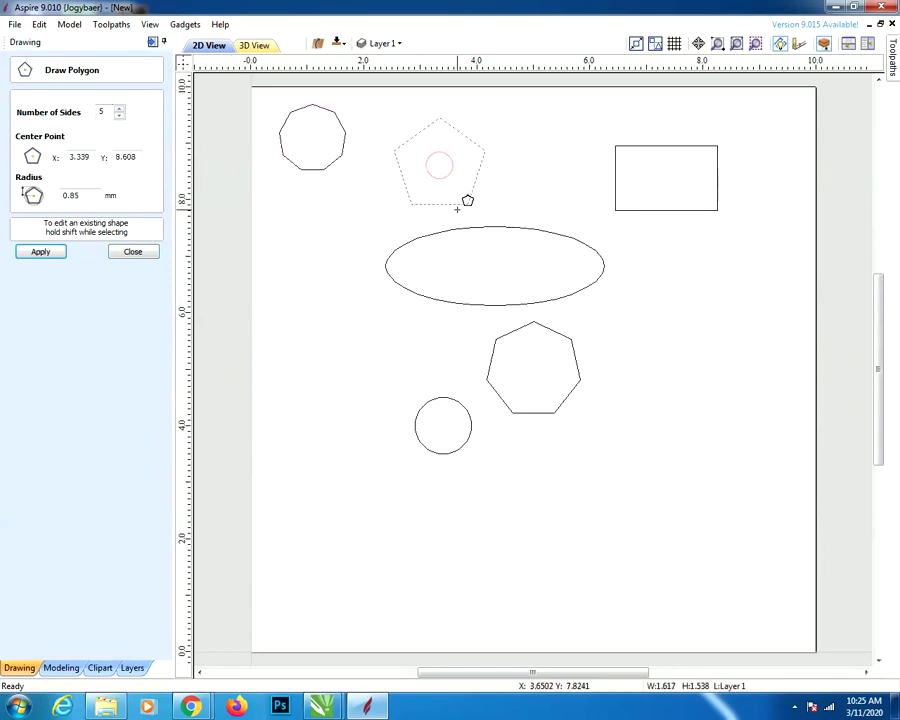
pyautogui.click(128, 253)
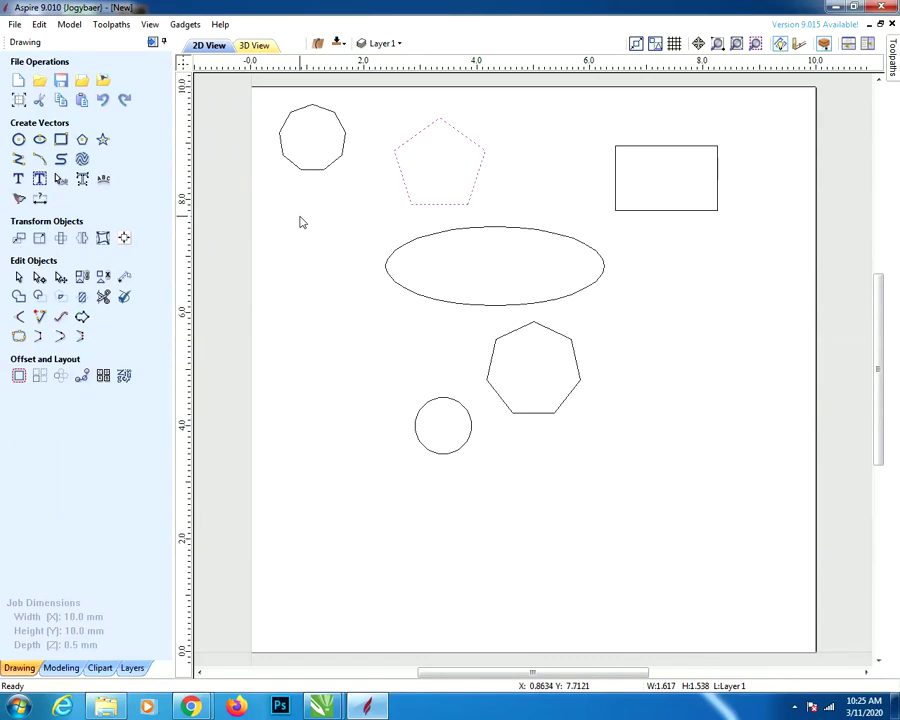
# Set the pentagon's radius to 0.5 mm
pyautogui.click(82, 139)
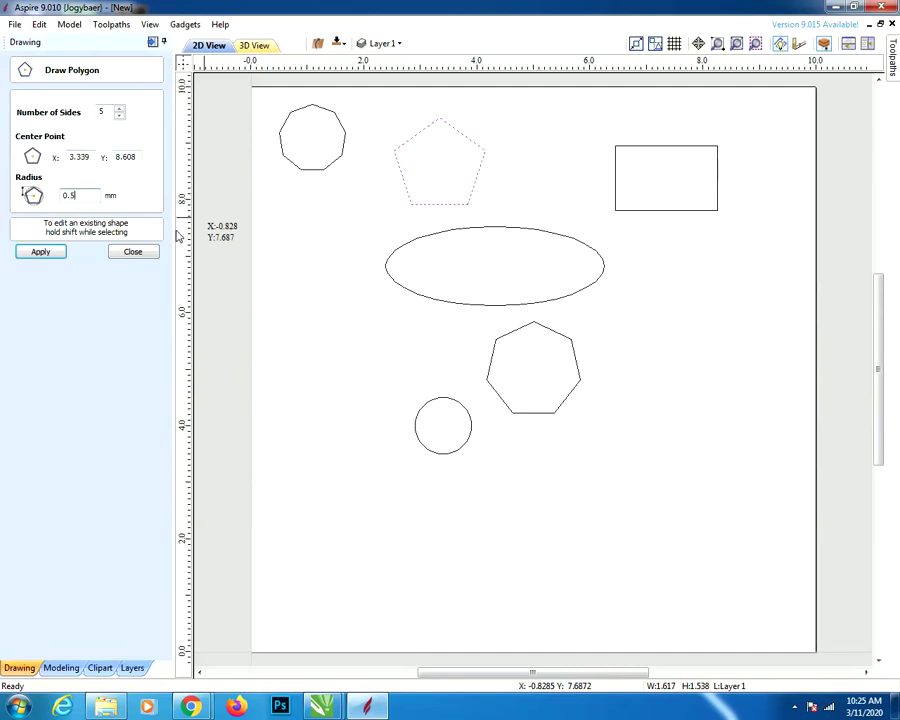
pyautogui.click(41, 252)
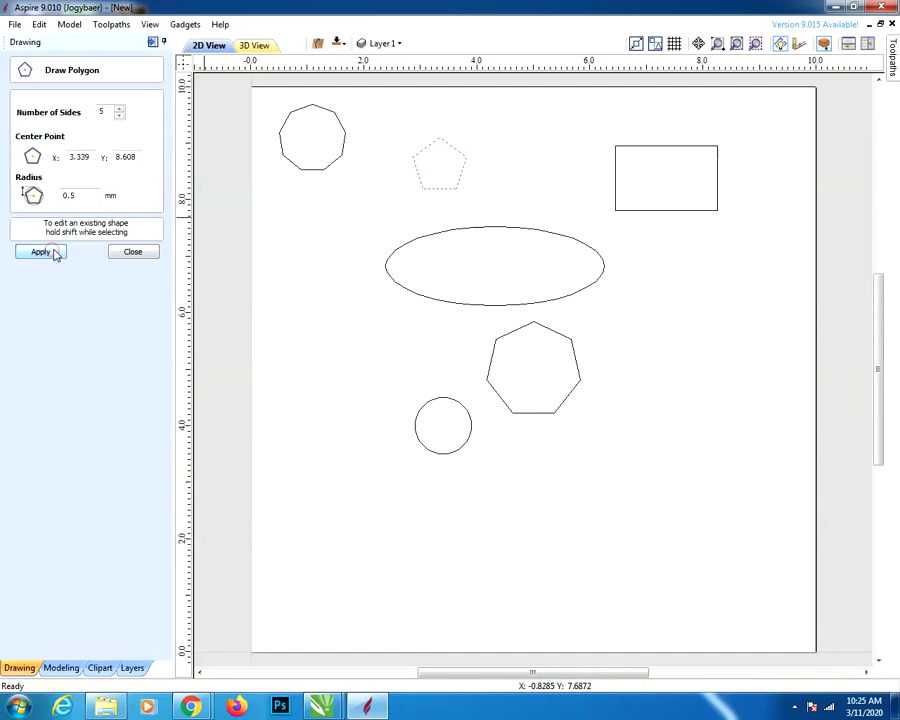
pyautogui.click(418, 176)
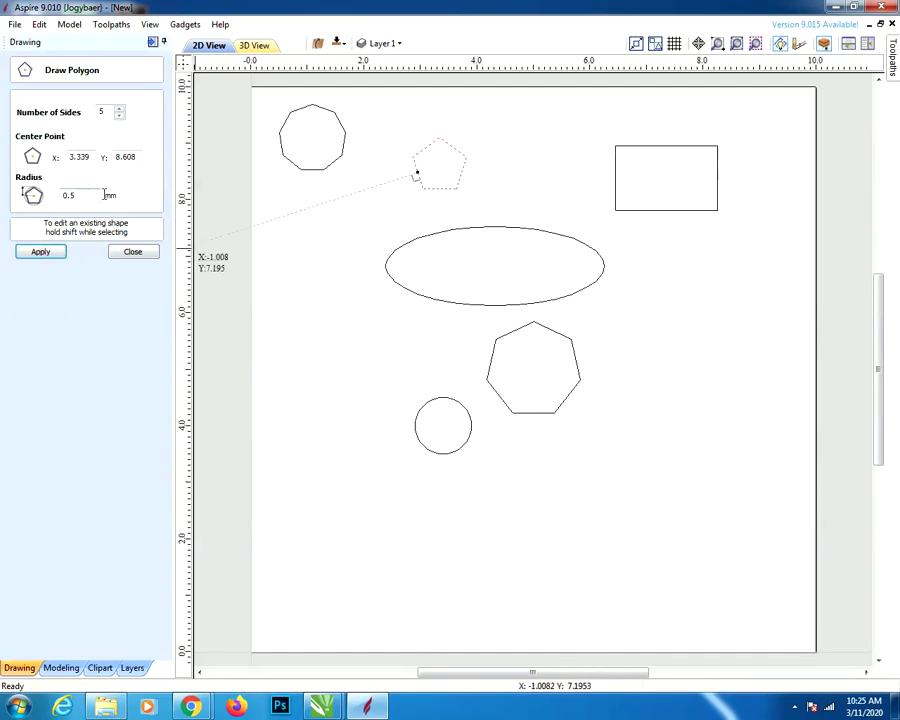
pyautogui.click(148, 251)
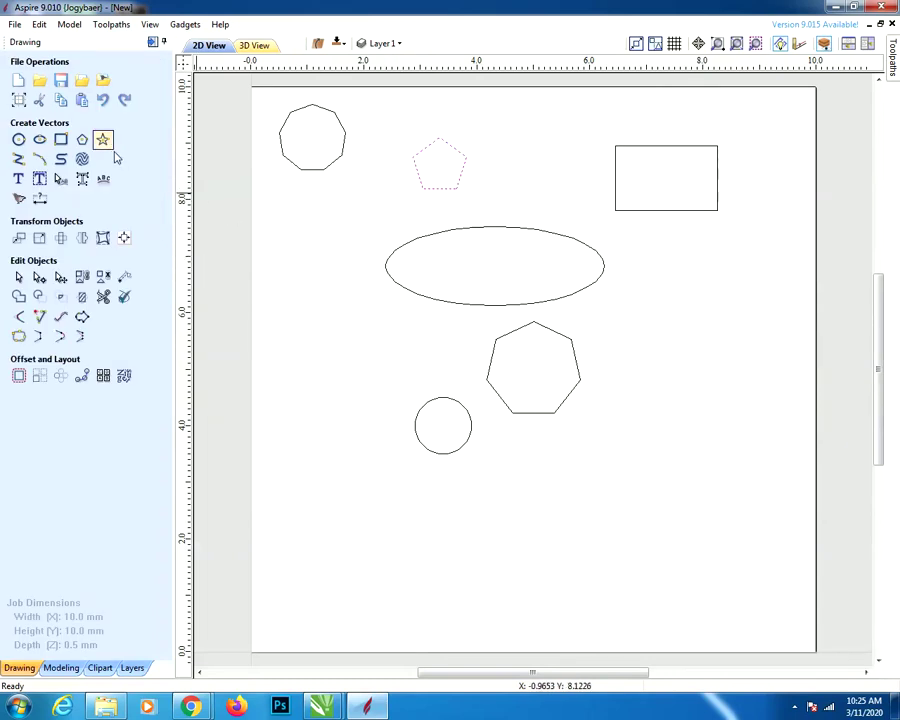
# Draw a star of about 0.8 mm outer radius near X 7.1, Y 6.0, and set it to 7, then 10 points
pyautogui.click(102, 141)
pyautogui.moveTo(650, 311)
pyautogui.mouseDown()
pyautogui.moveTo(663, 370)
pyautogui.moveTo(660, 354)
pyautogui.mouseUp()
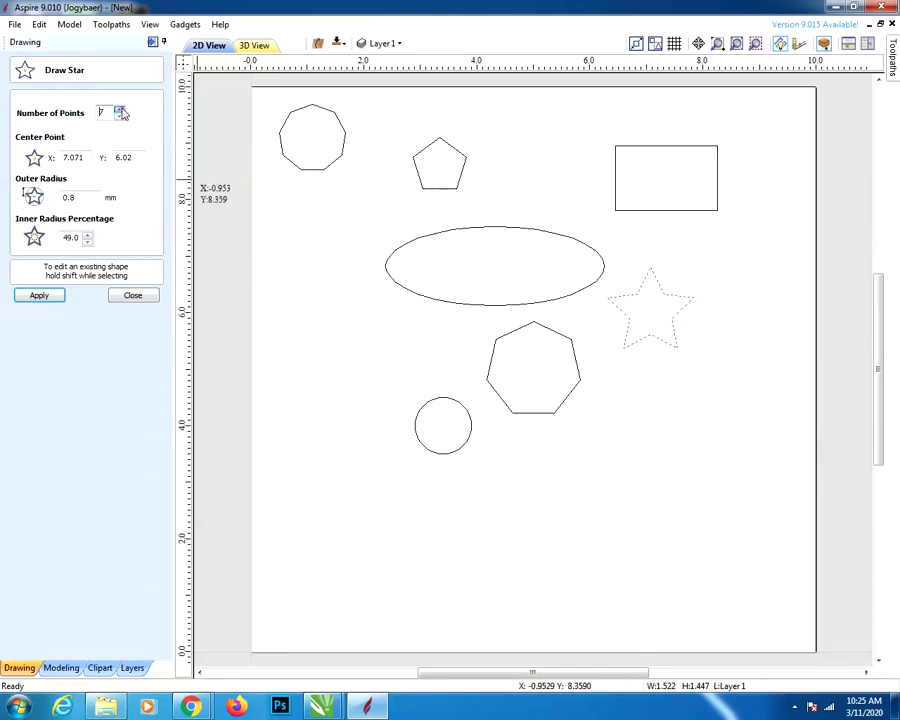
pyautogui.click(44, 294)
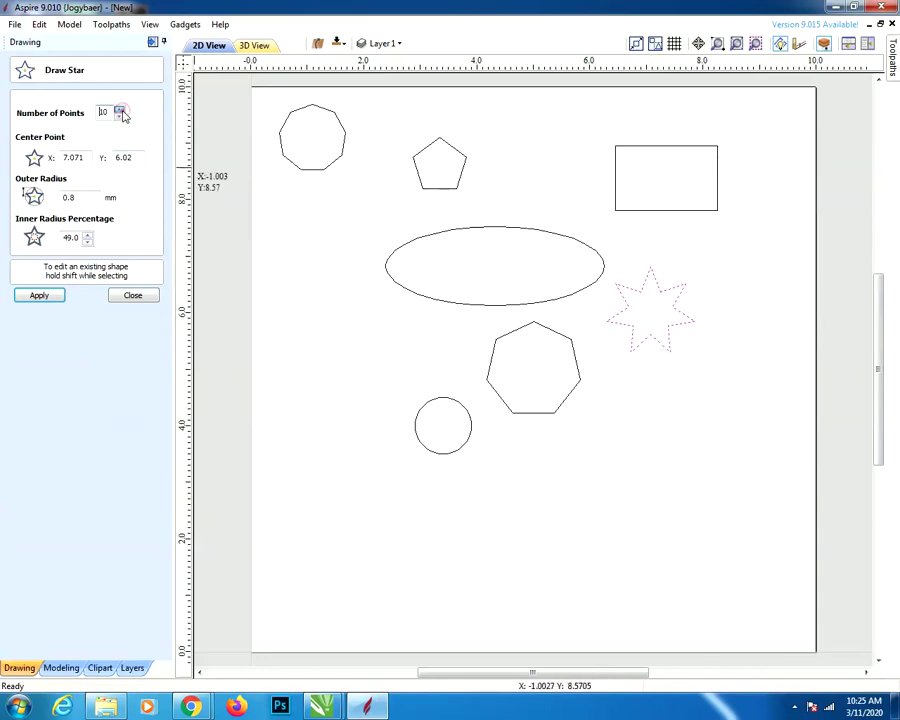
pyautogui.click(58, 296)
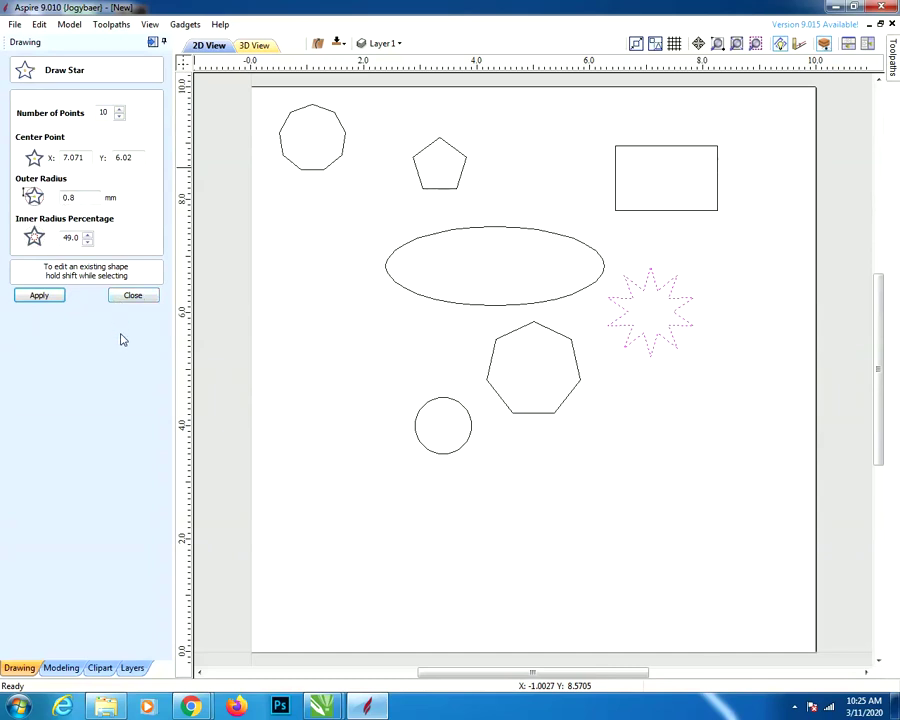
pyautogui.click(136, 296)
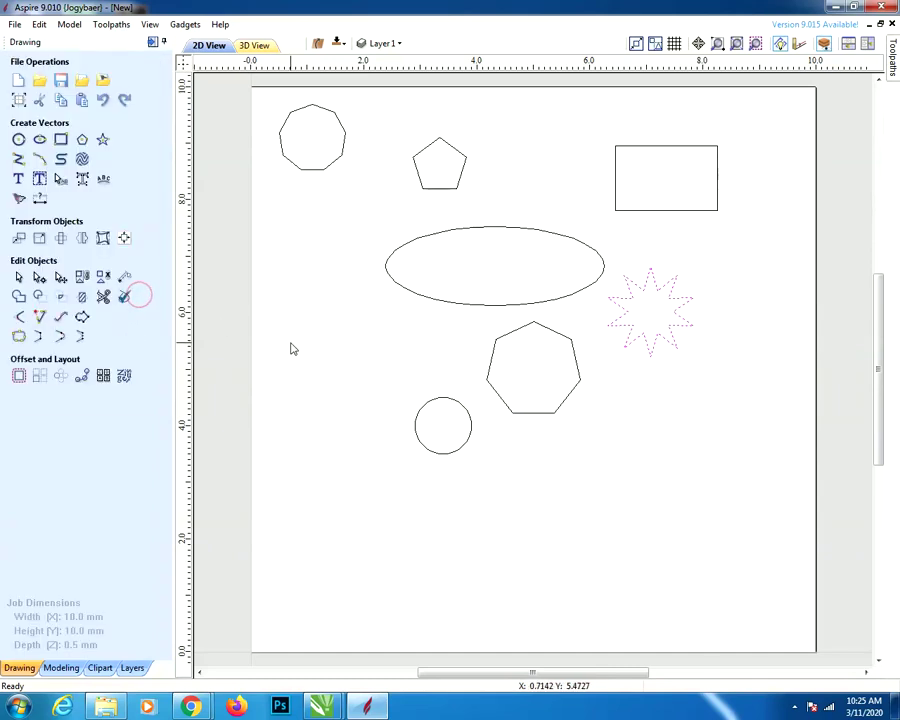
# Draw a closed, irregular seven-sided polyline to the left of the circle, between about Y 2.1 and Y 5.0
pyautogui.click(18, 162)
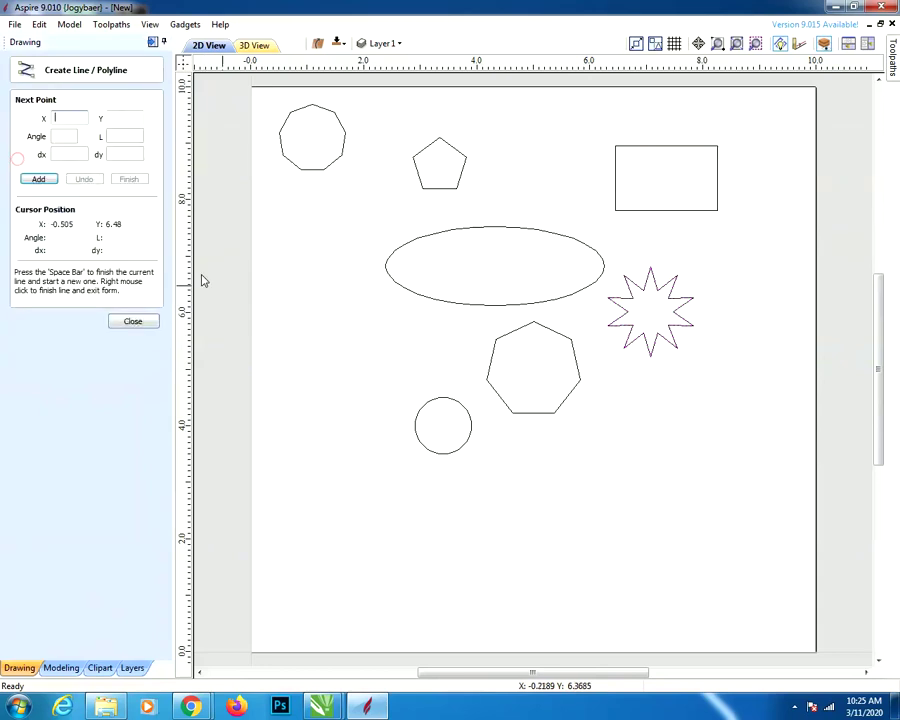
pyautogui.click(320, 412)
pyautogui.click(302, 479)
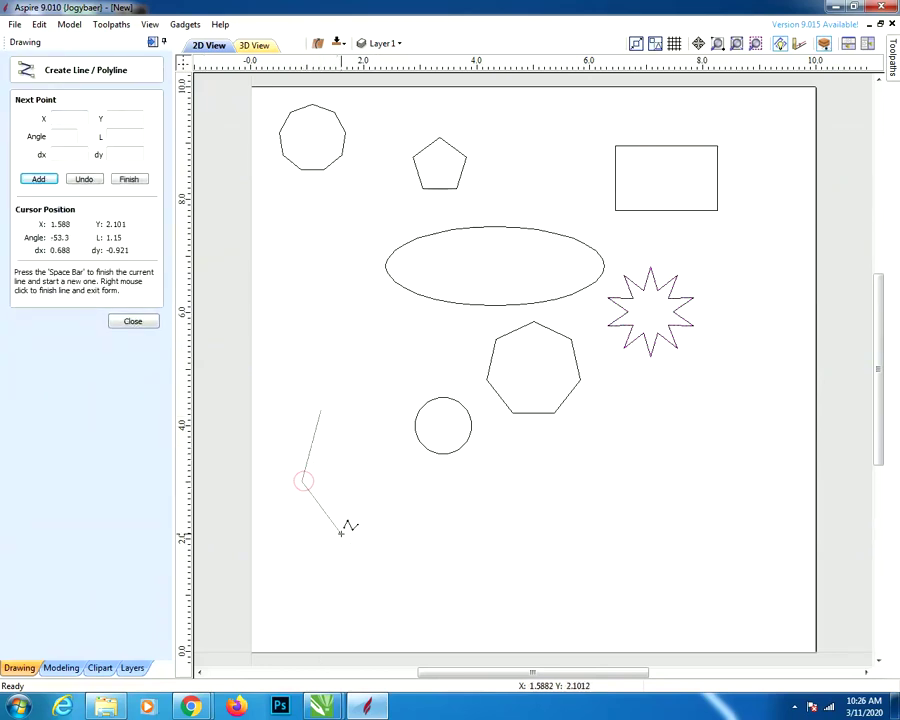
pyautogui.click(340, 532)
pyautogui.click(408, 532)
pyautogui.click(409, 490)
pyautogui.click(387, 406)
pyautogui.click(349, 370)
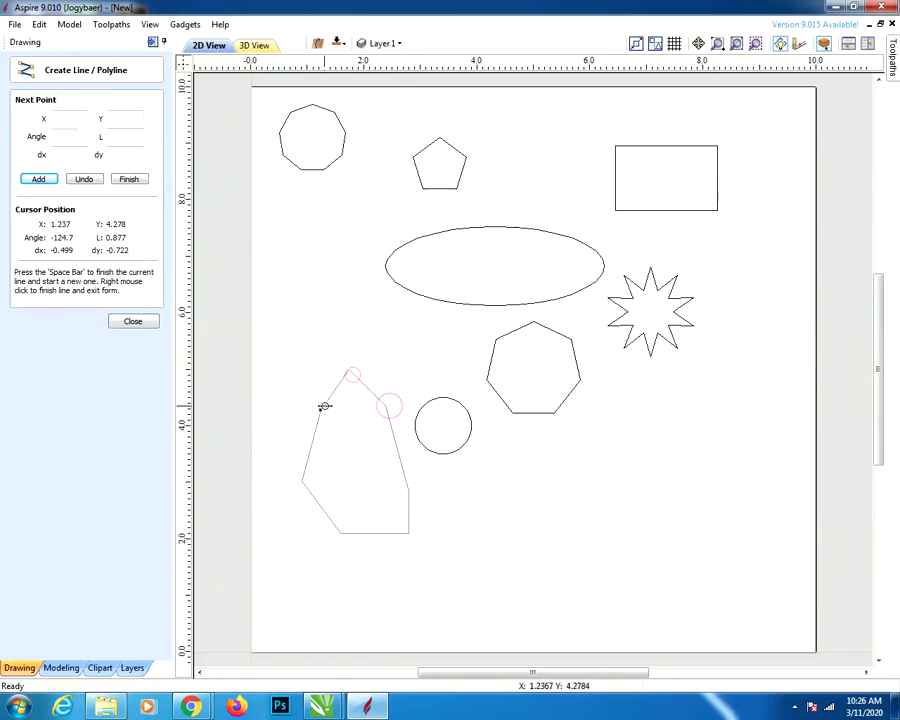
pyautogui.click(320, 408)
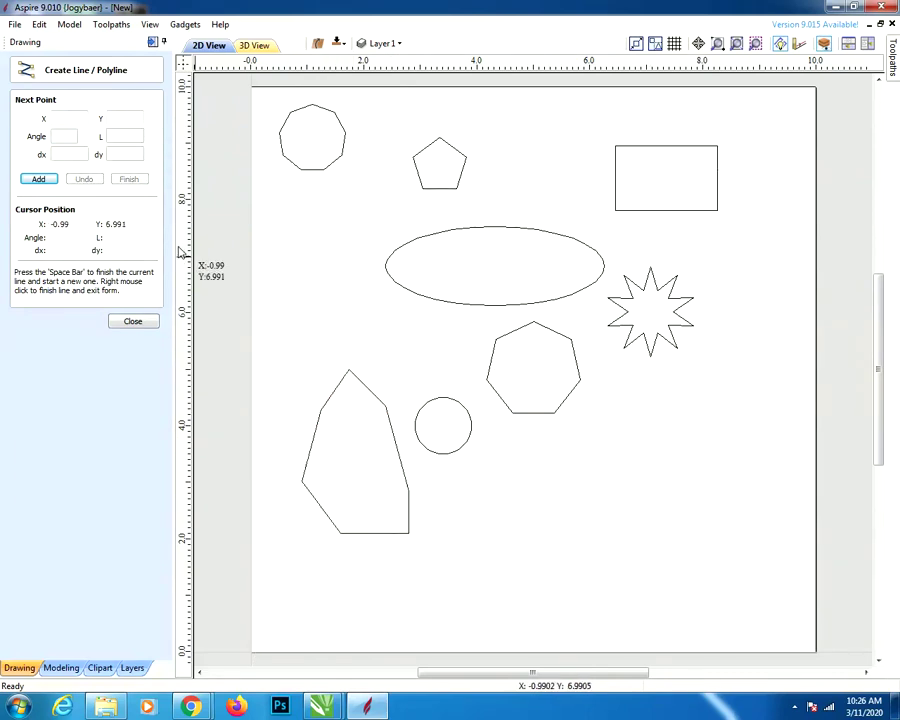
pyautogui.click(145, 325)
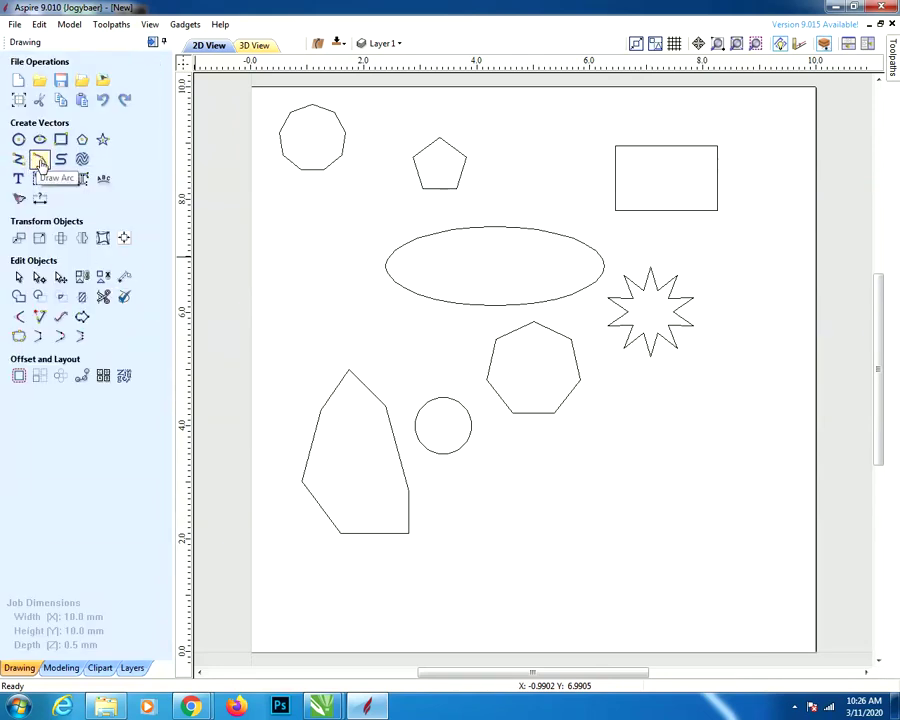
# Draw two connected three-point arcs bulging outward, from about X 5.0, Y 2.65 to X 6.6, Y 3.26 and on to X 5.8, Y 4.17
pyautogui.click(40, 162)
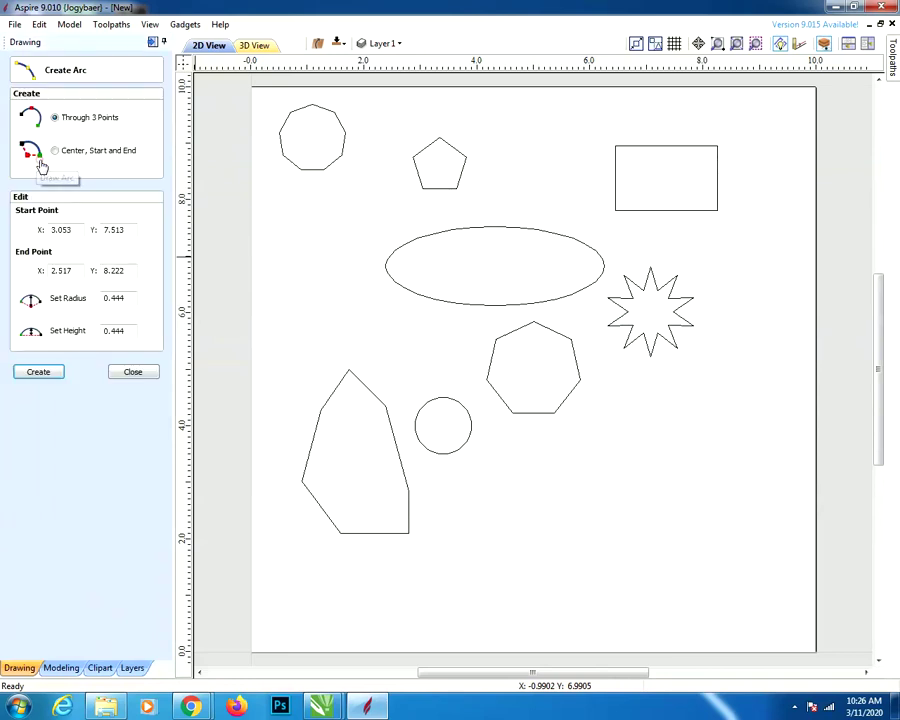
pyautogui.click(535, 503)
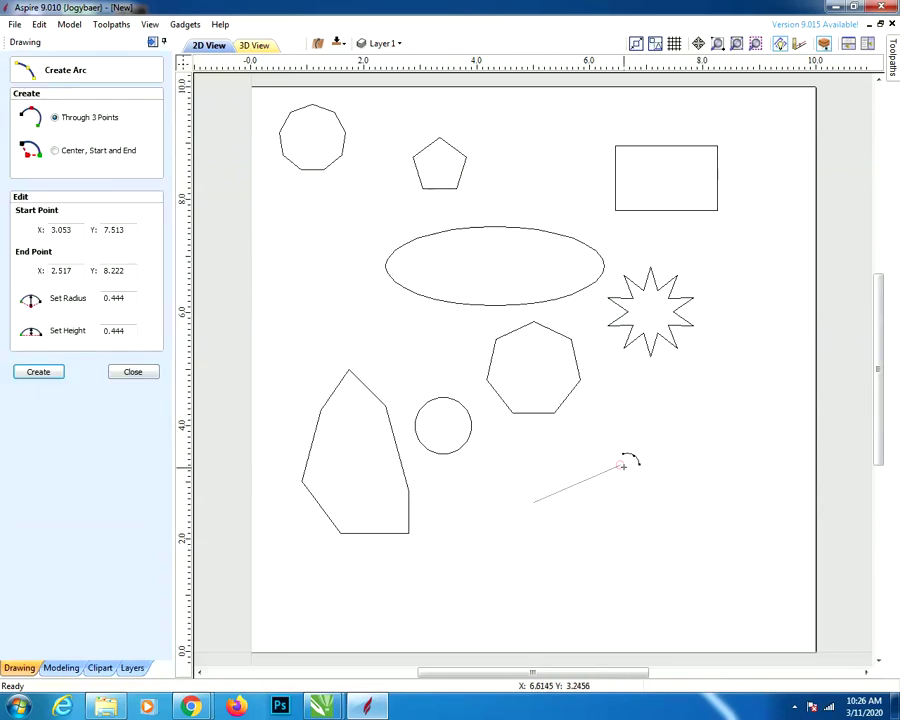
pyautogui.click(620, 468)
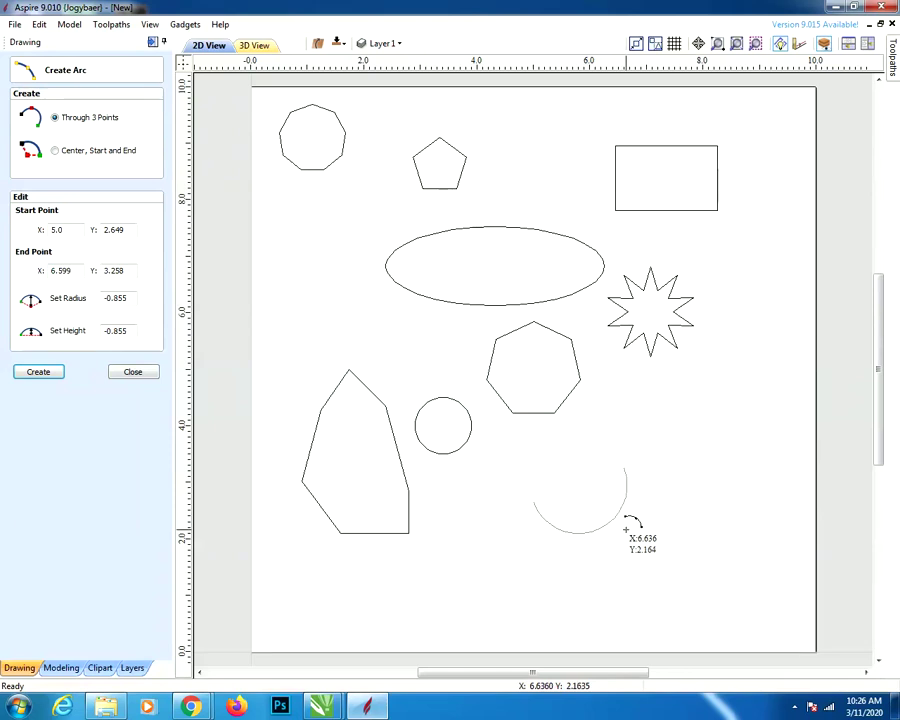
pyautogui.click(625, 529)
pyautogui.click(622, 467)
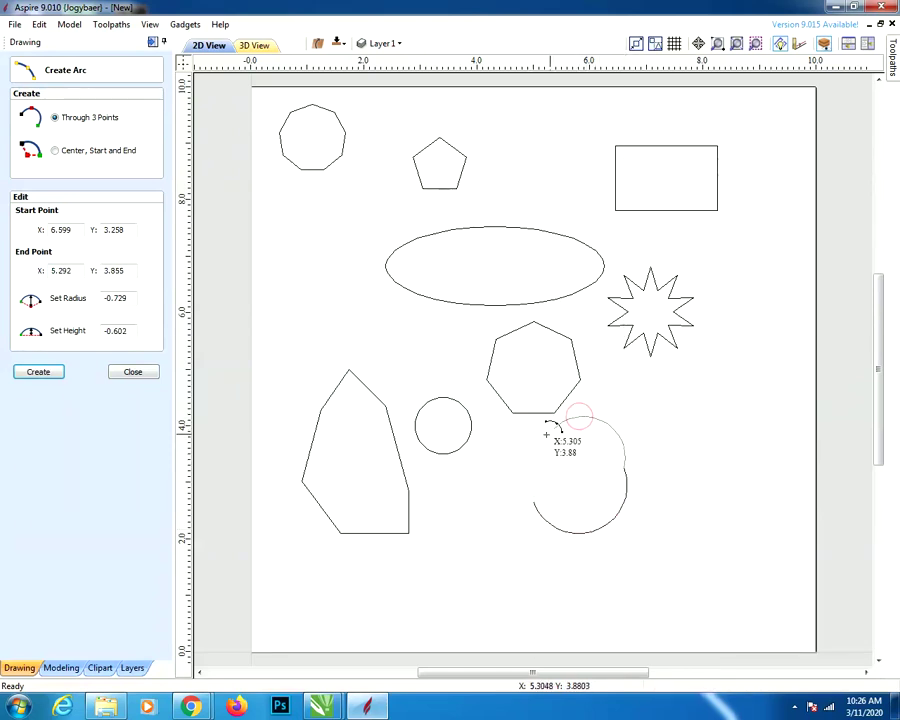
pyautogui.click(579, 416)
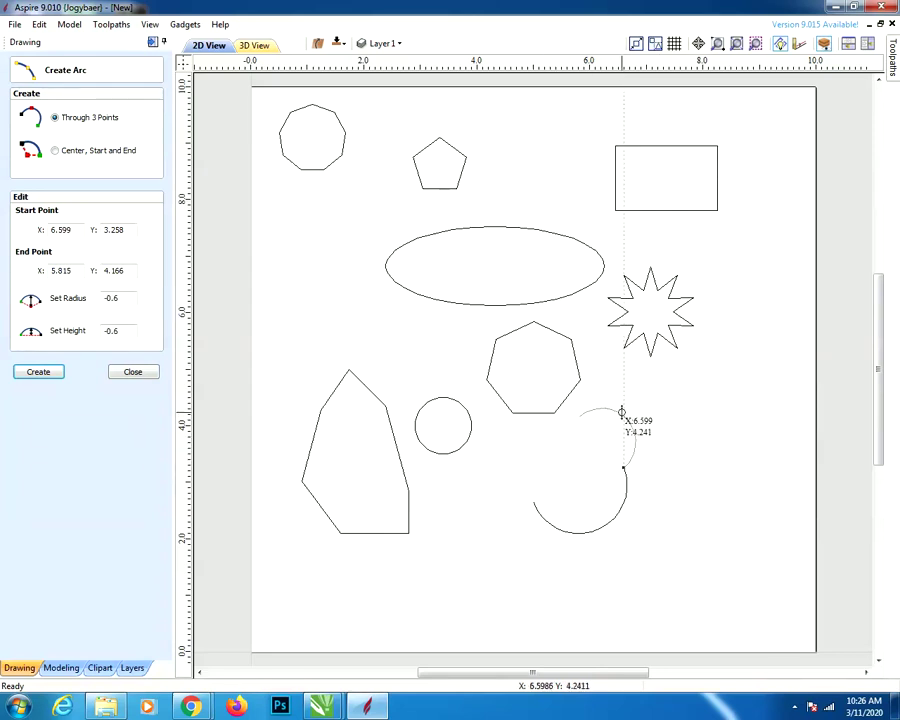
pyautogui.click(614, 411)
# Close the cloud-like outline with two more three-point arcs, through about X 5.0, Y 3.57 and back to the first arc's start
pyautogui.click(577, 417)
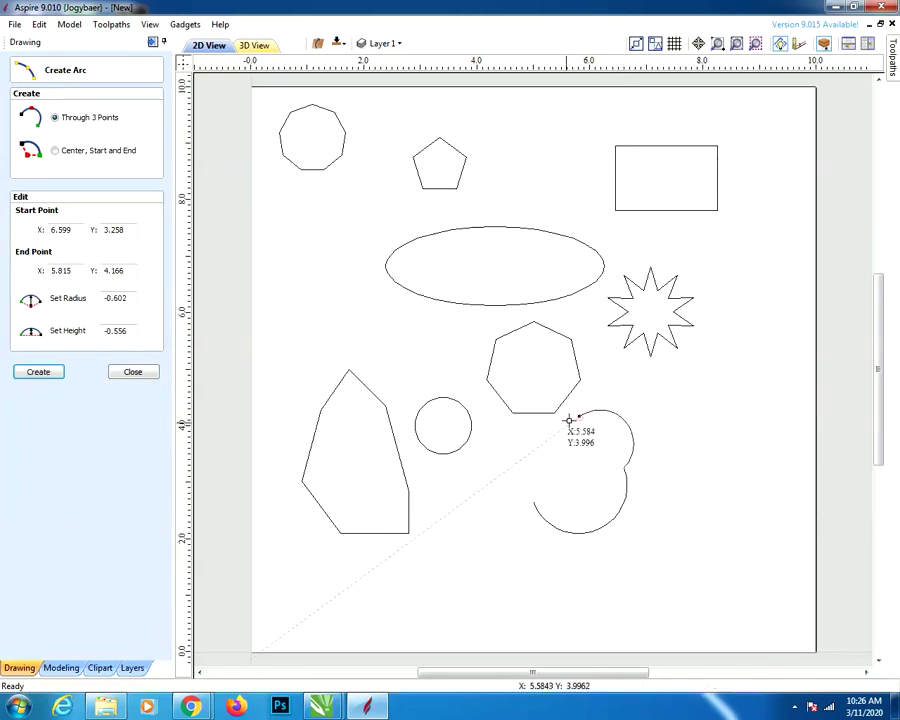
pyautogui.click(528, 453)
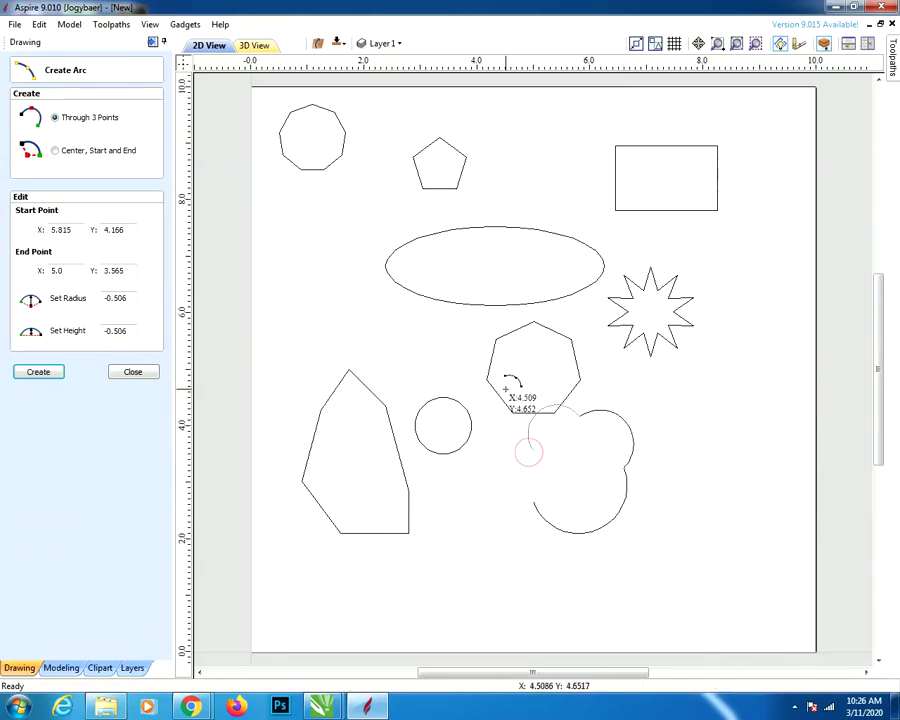
pyautogui.click(536, 451)
pyautogui.click(533, 450)
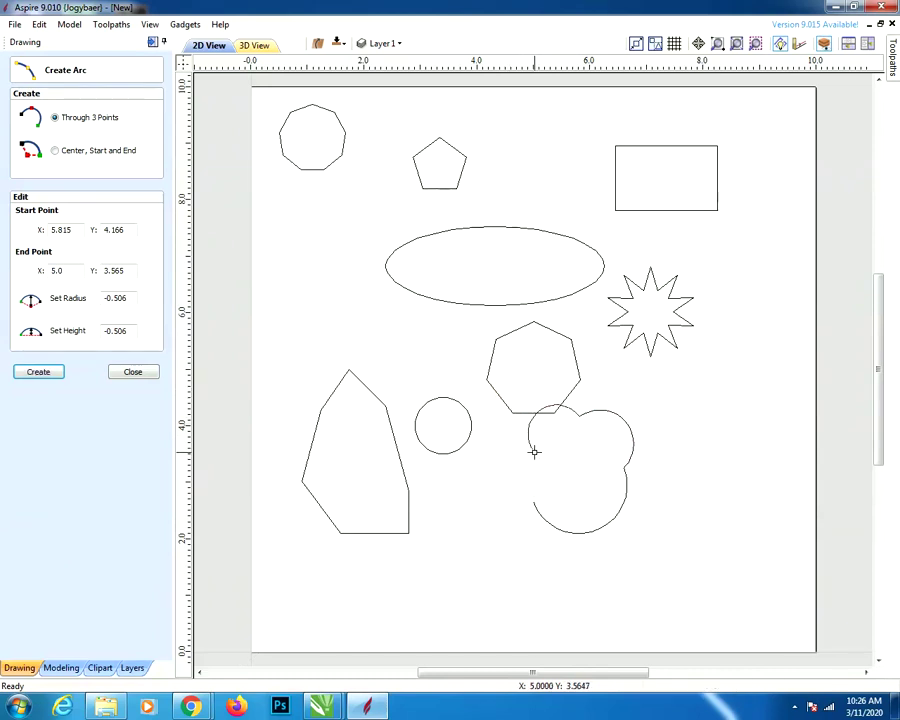
pyautogui.click(534, 451)
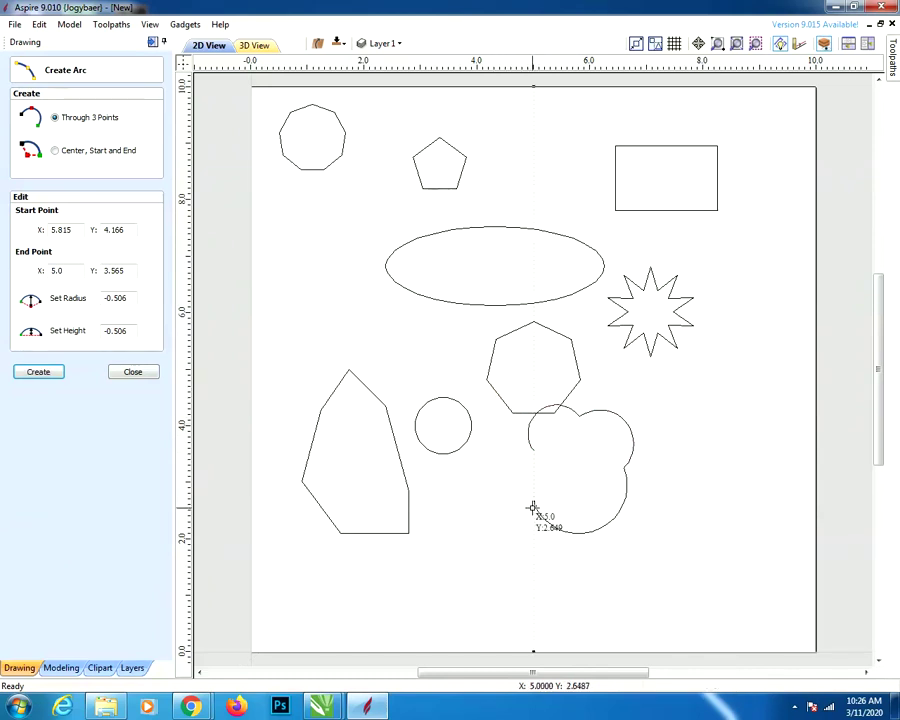
pyautogui.click(533, 508)
pyautogui.click(468, 476)
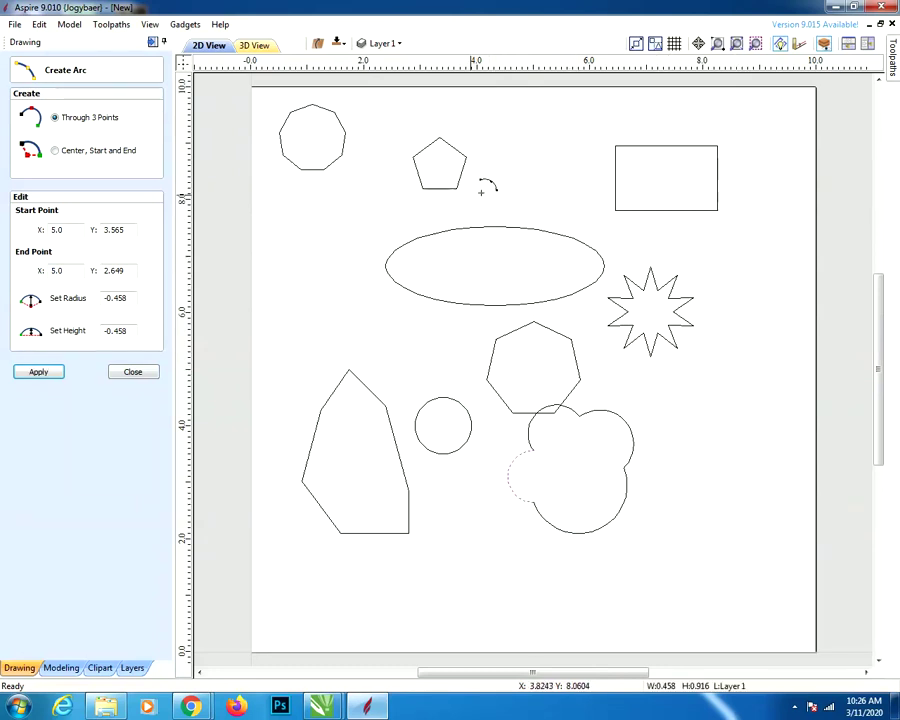
pyautogui.click(40, 372)
pyautogui.click(152, 373)
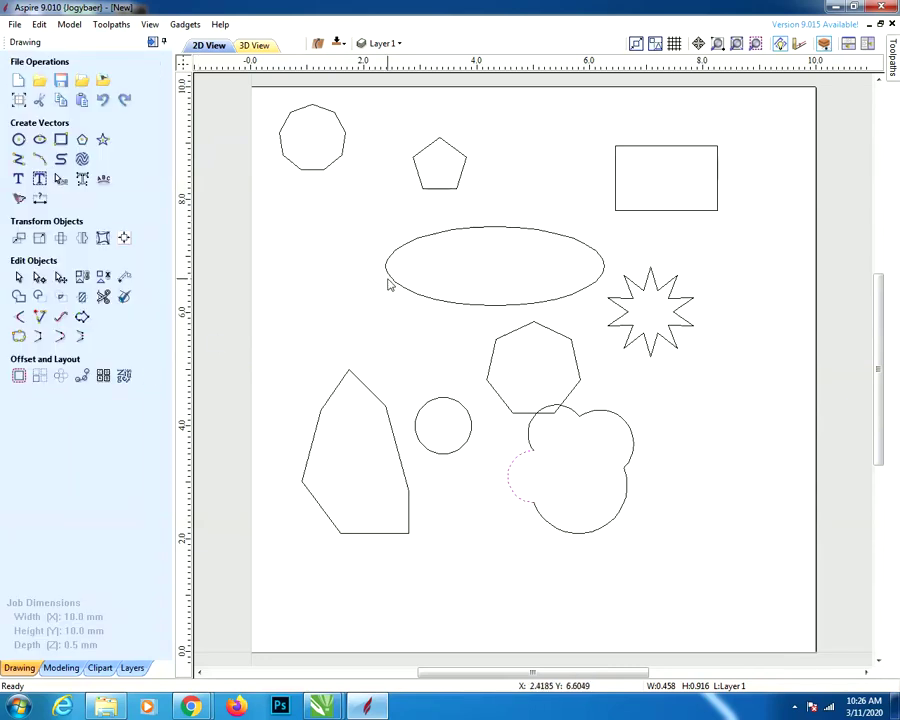
# Draw a closed freeform smooth curve between the nine-sided polygon and the polyline shape, left of the ellipse
pyautogui.click(62, 161)
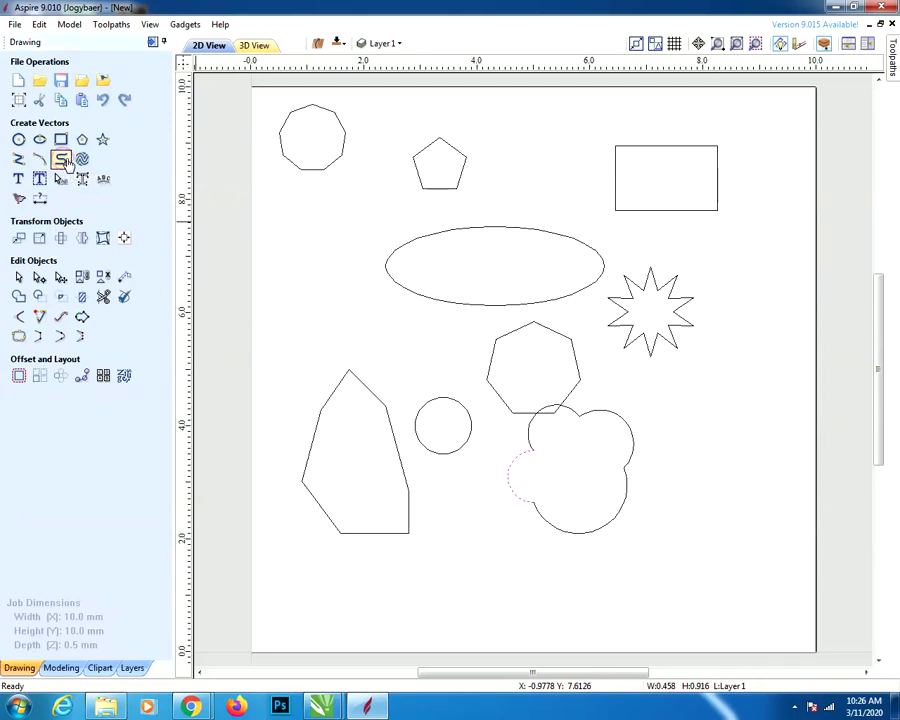
pyautogui.click(320, 240)
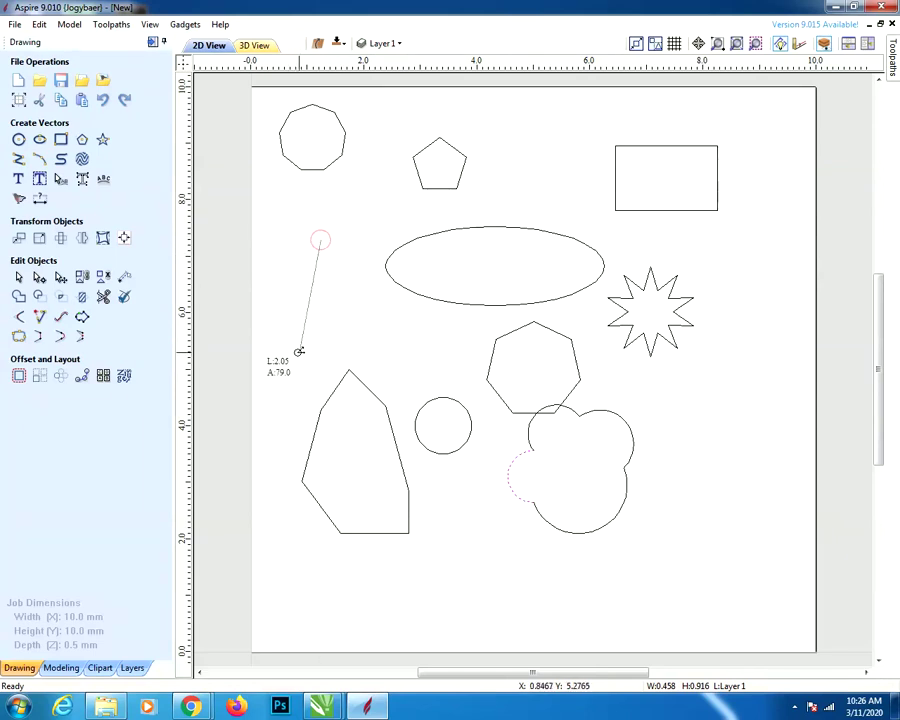
pyautogui.click(300, 349)
pyautogui.click(403, 334)
pyautogui.click(370, 260)
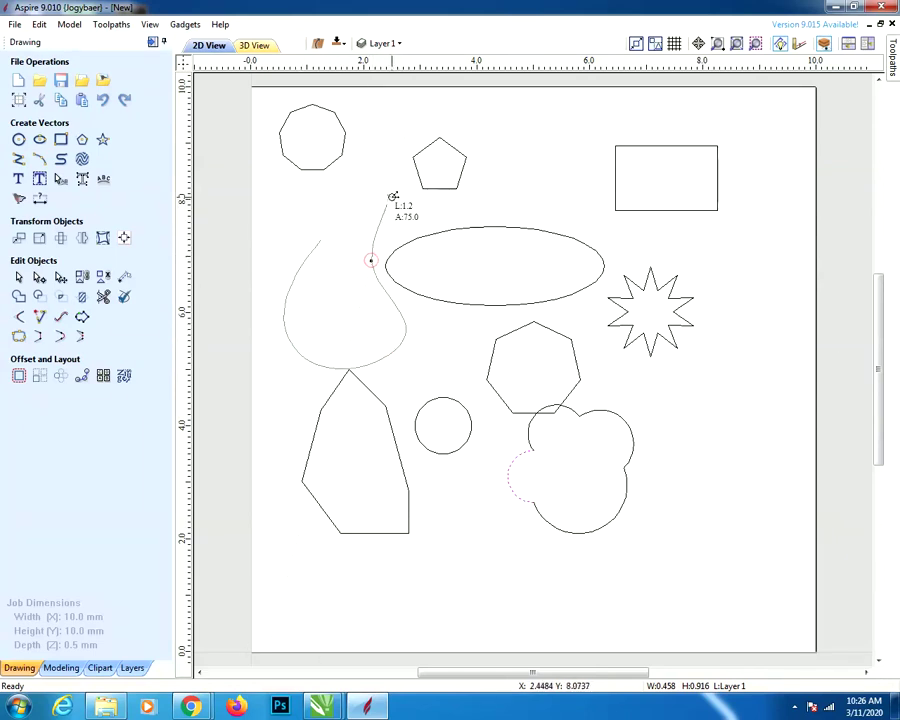
pyautogui.click(390, 196)
pyautogui.click(352, 179)
pyautogui.click(305, 196)
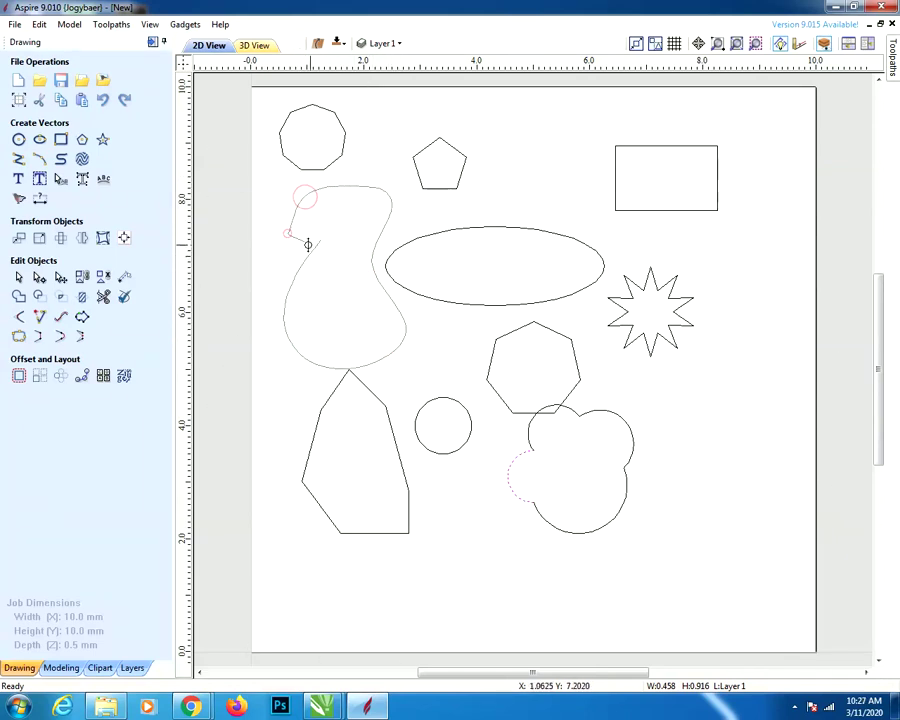
pyautogui.click(318, 241)
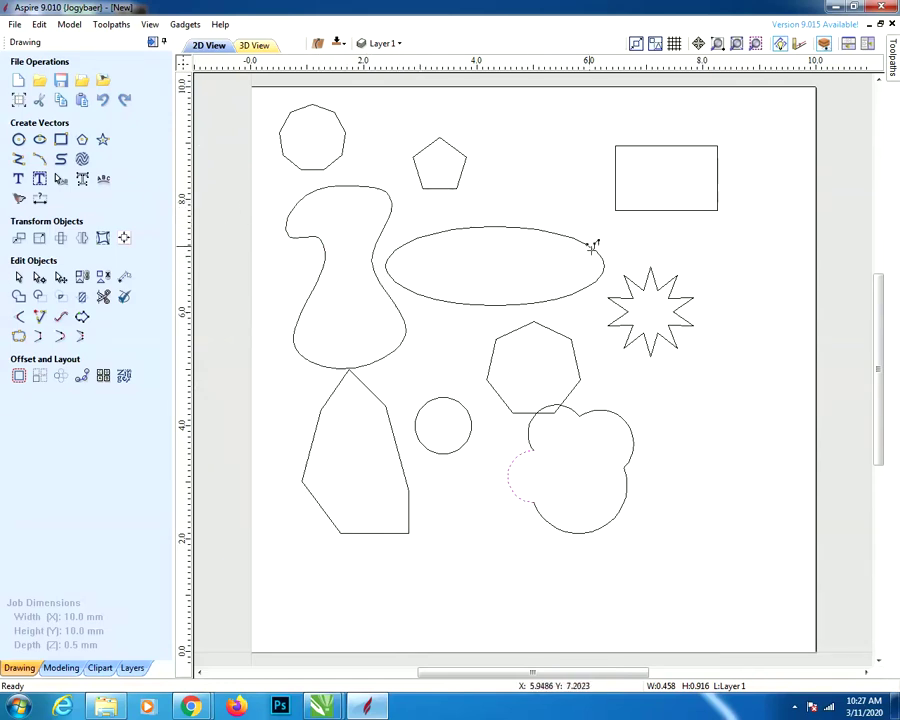
# Draw a closed, mitten-shaped smooth curve between the cloud outline and the job's right edge, spanning about Y 2.5 to Y 5.1
pyautogui.click(691, 421)
pyautogui.click(710, 366)
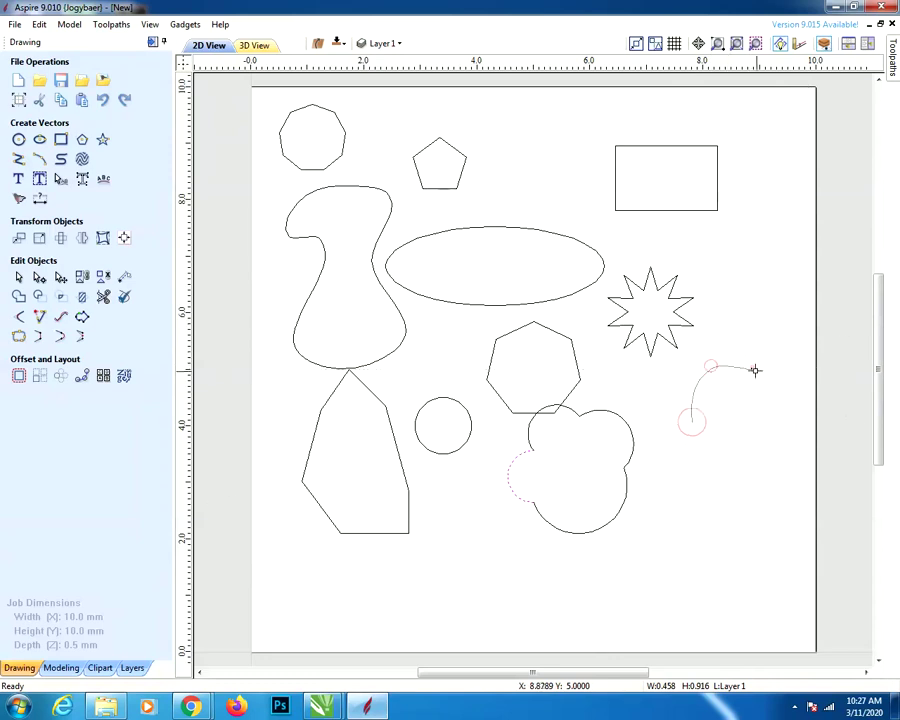
pyautogui.click(771, 420)
pyautogui.click(769, 469)
pyautogui.click(707, 510)
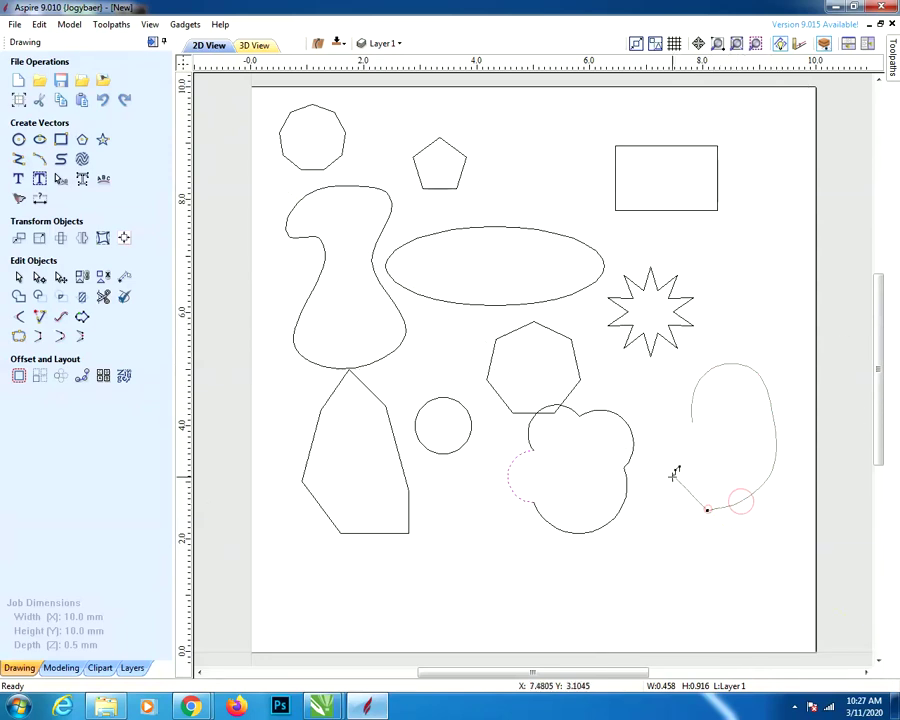
pyautogui.click(663, 389)
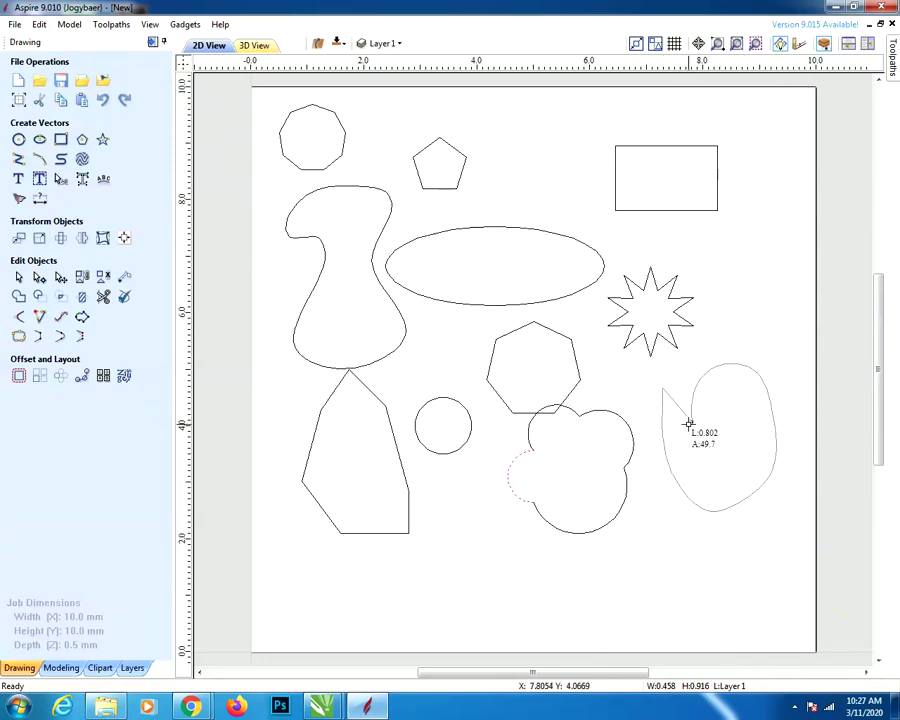
pyautogui.click(691, 421)
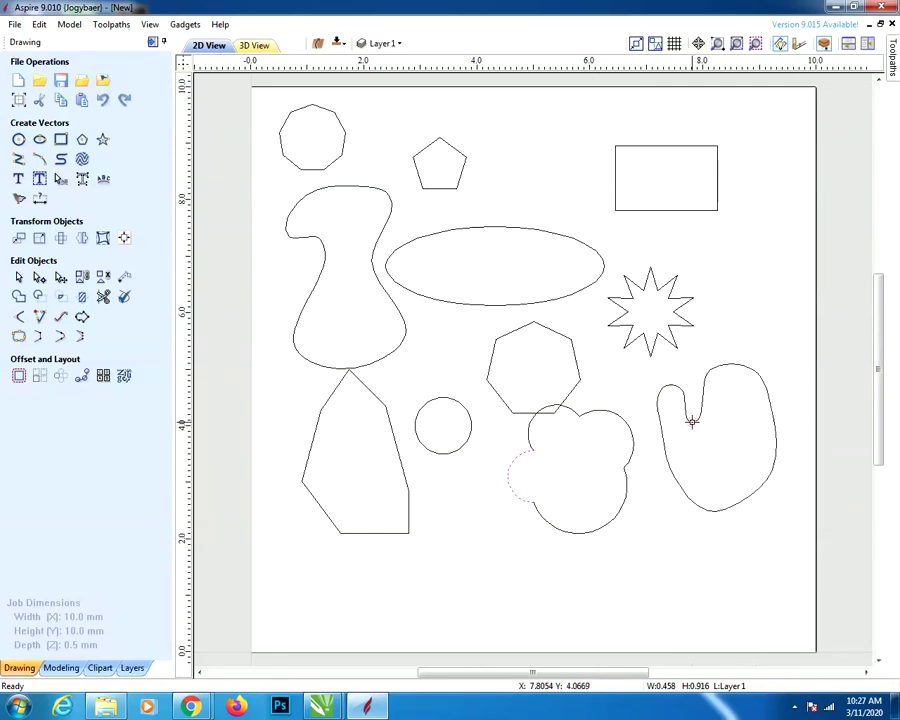
# Try a vector texture across the job with 1.0 mm amplitude and 2.5 mm wavelength, and undo it
pyautogui.click(84, 160)
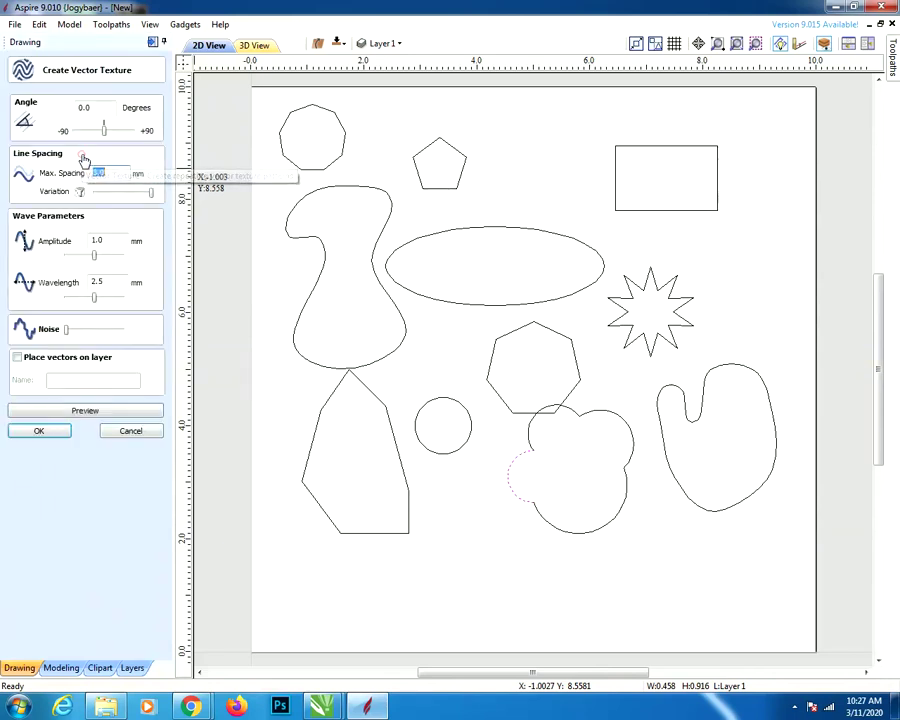
pyautogui.click(38, 431)
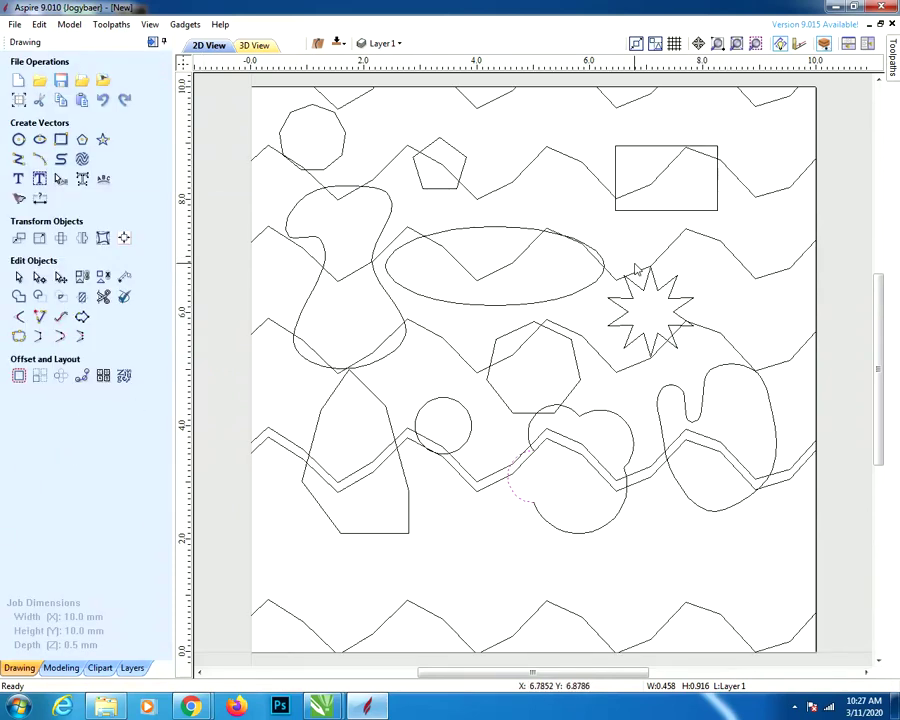
pyautogui.hotkey('ctrl', 'z')
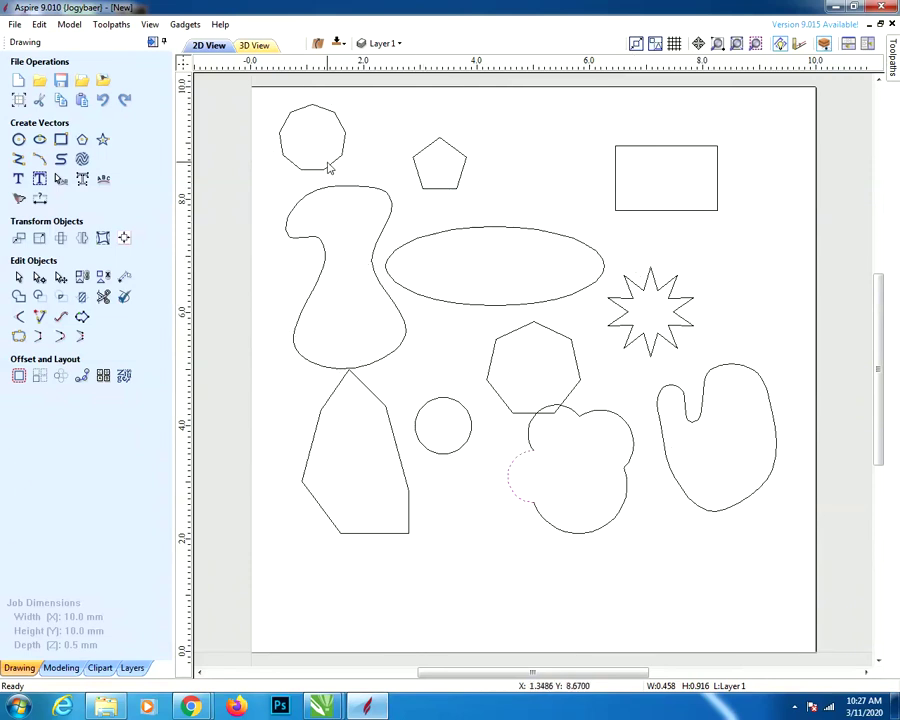
# Delete the irregular seven-sided polyline beside the circle
pyautogui.click(375, 400)
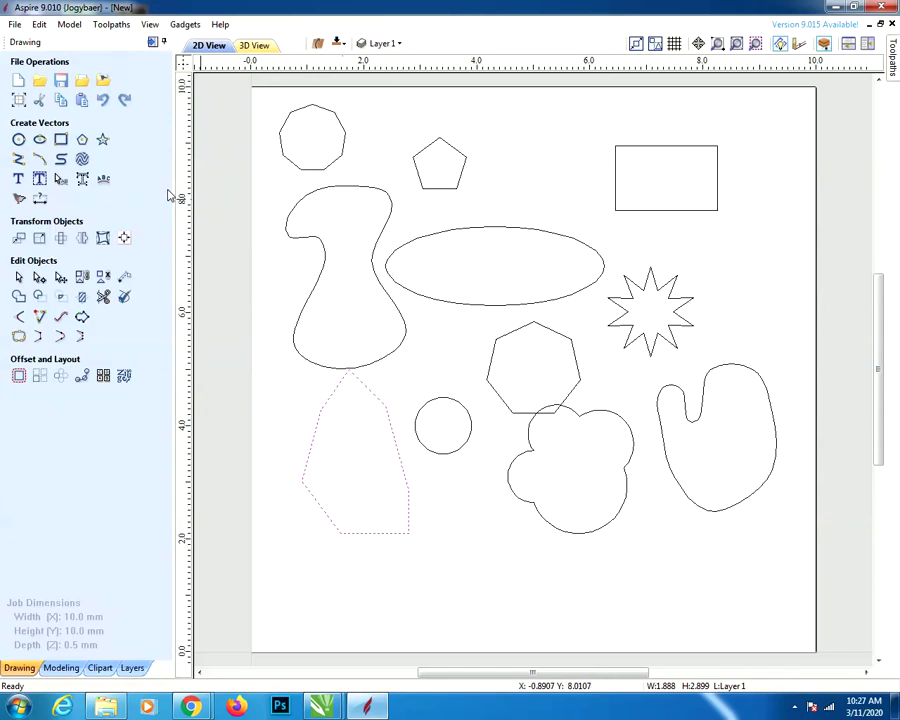
pyautogui.press('Delete')
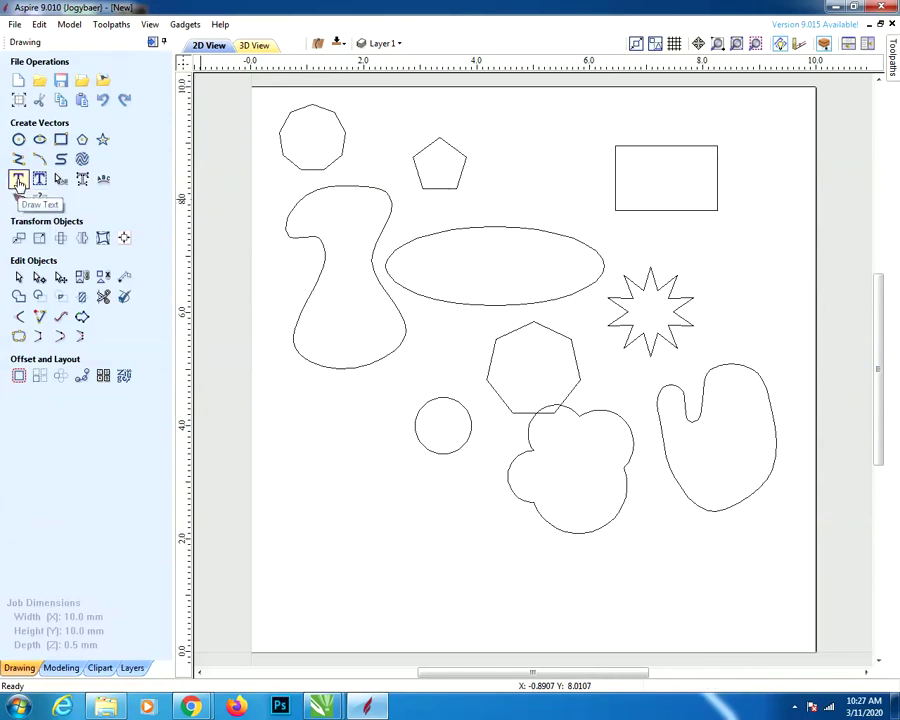
# Create the text "latihan" in the TRENDY font, left-aligned, without bold or italic, 1.6 mm high and anchored at X 0.0, Y 0.0
pyautogui.click(18, 181)
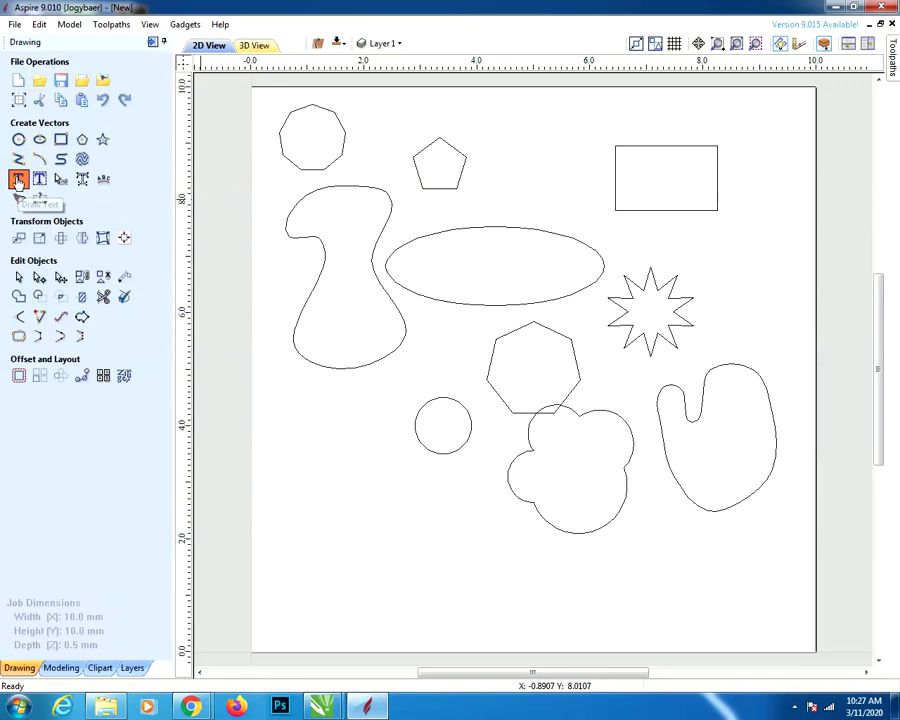
pyautogui.click(18, 182)
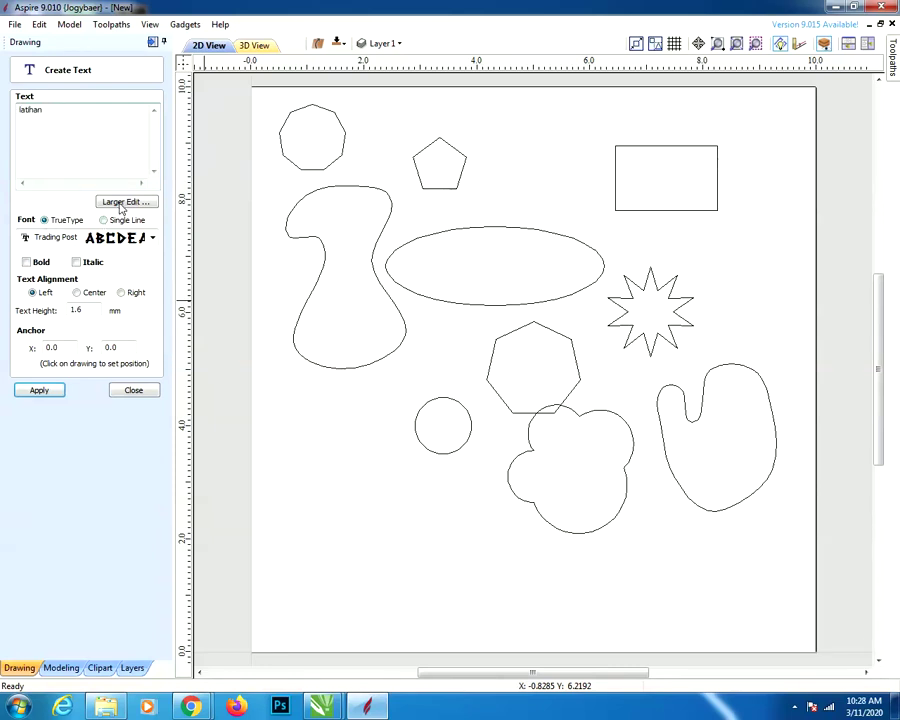
pyautogui.click(153, 237)
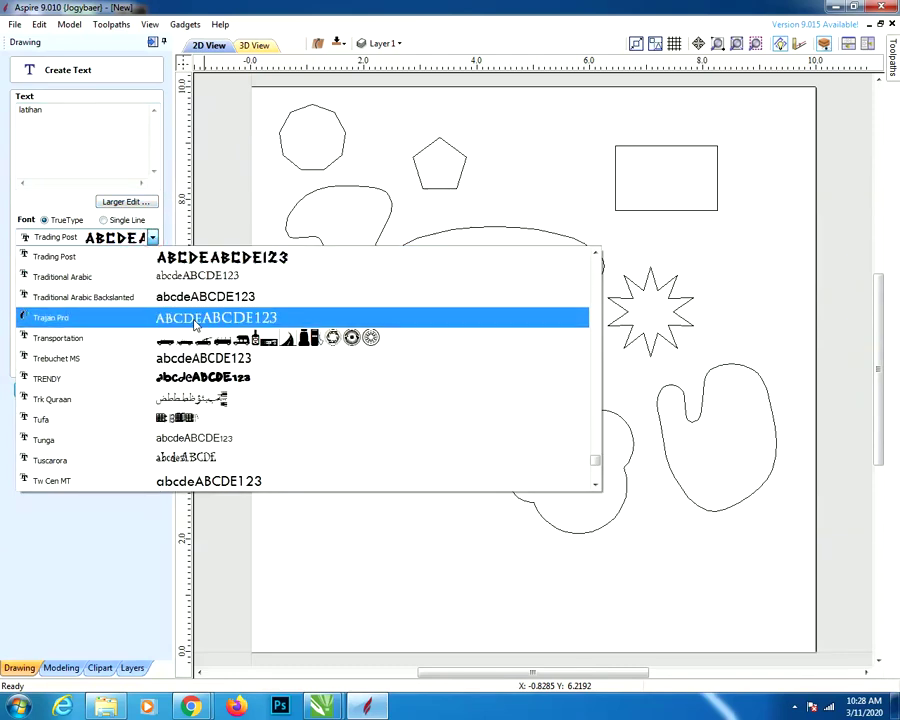
pyautogui.click(204, 379)
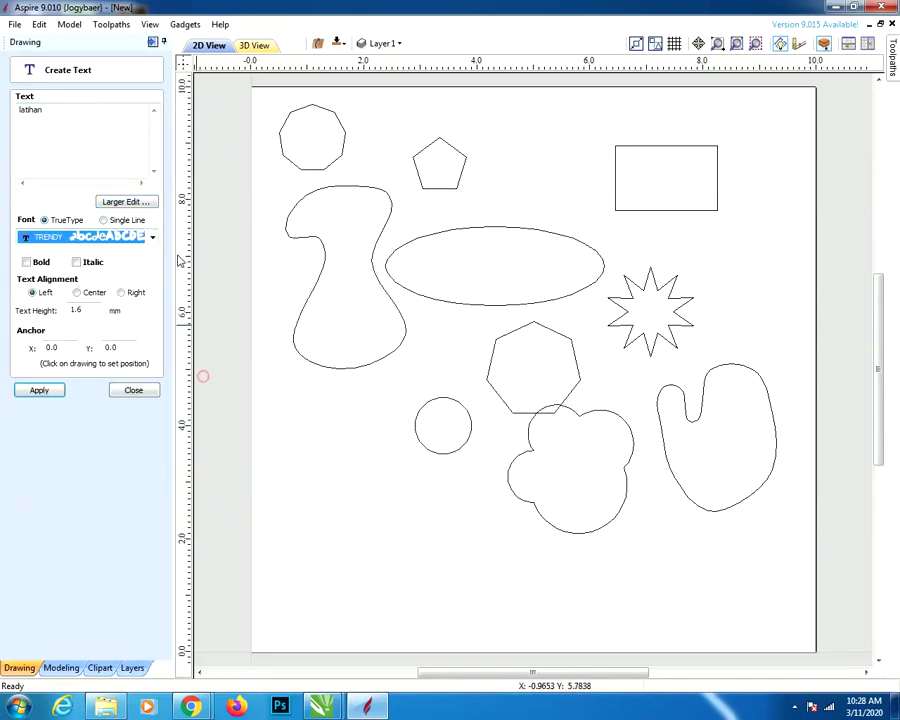
pyautogui.click(27, 262)
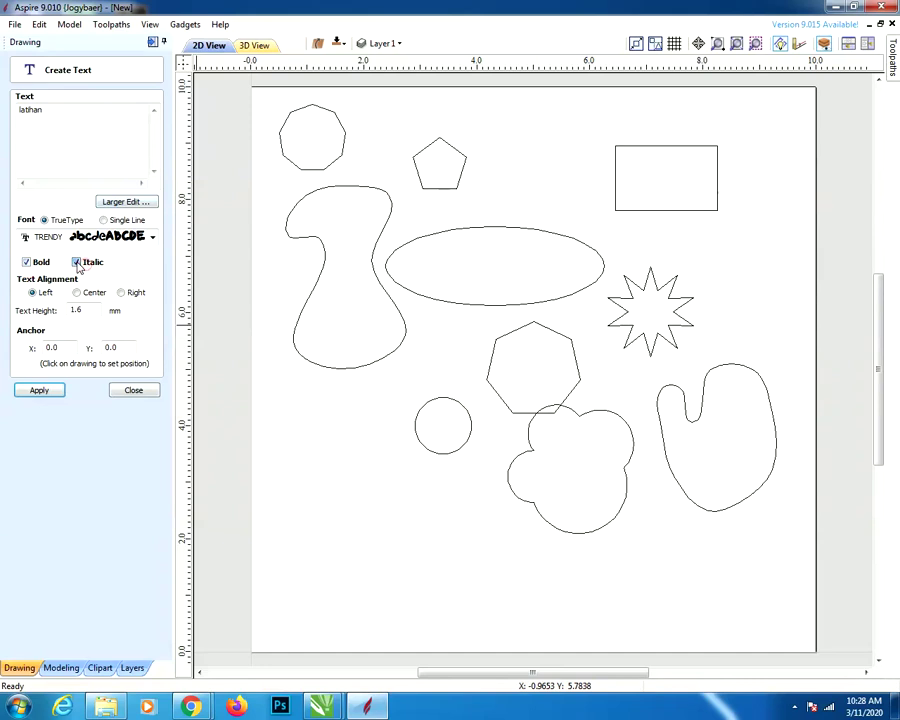
pyautogui.click(27, 262)
pyautogui.click(39, 391)
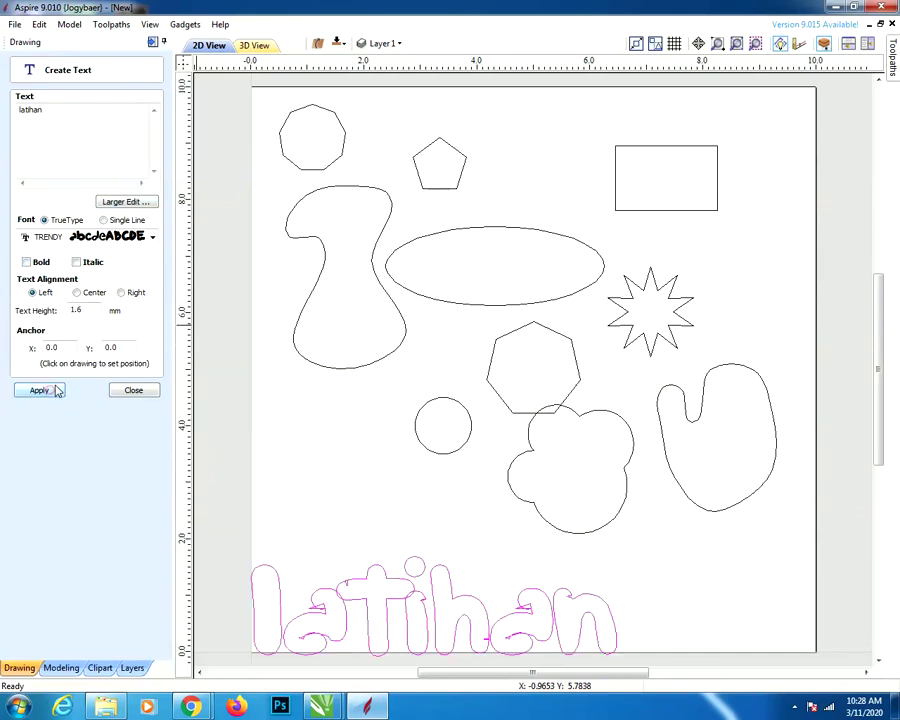
pyautogui.click(412, 593)
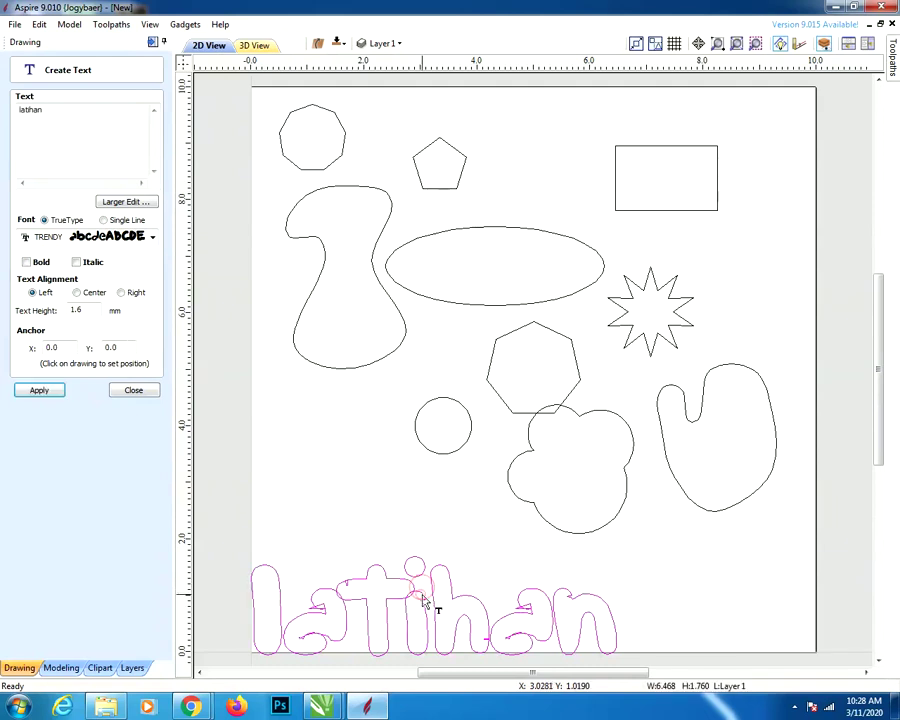
pyautogui.click(134, 390)
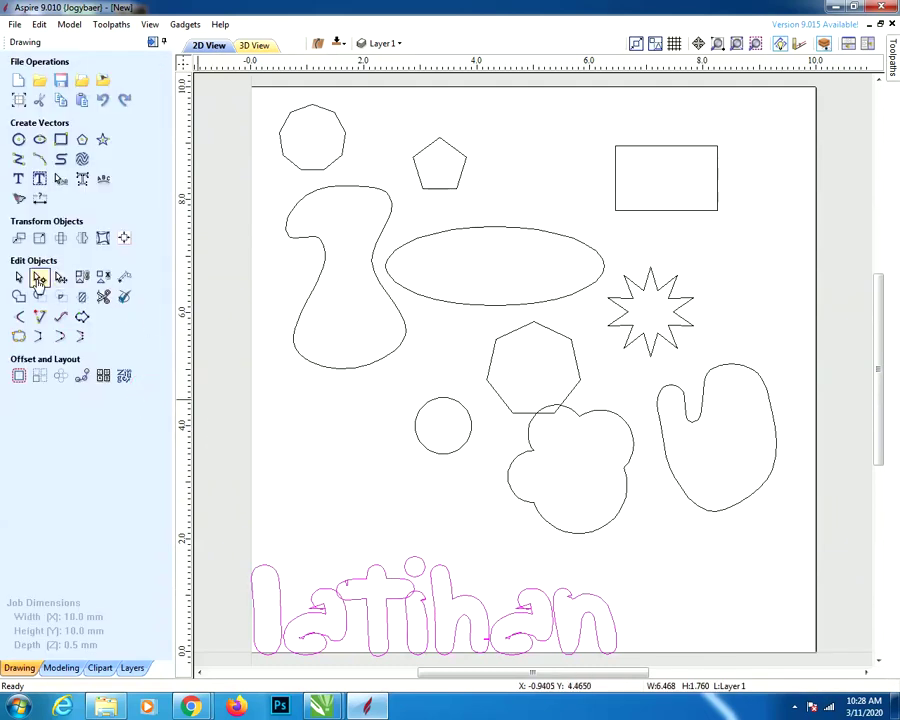
# Move the "latihan" text up below the circle and scale it down proportionally to about 4.15 by 1.13 mm
pyautogui.click(420, 595)
pyautogui.moveTo(428, 596); pyautogui.dragTo(477, 540)
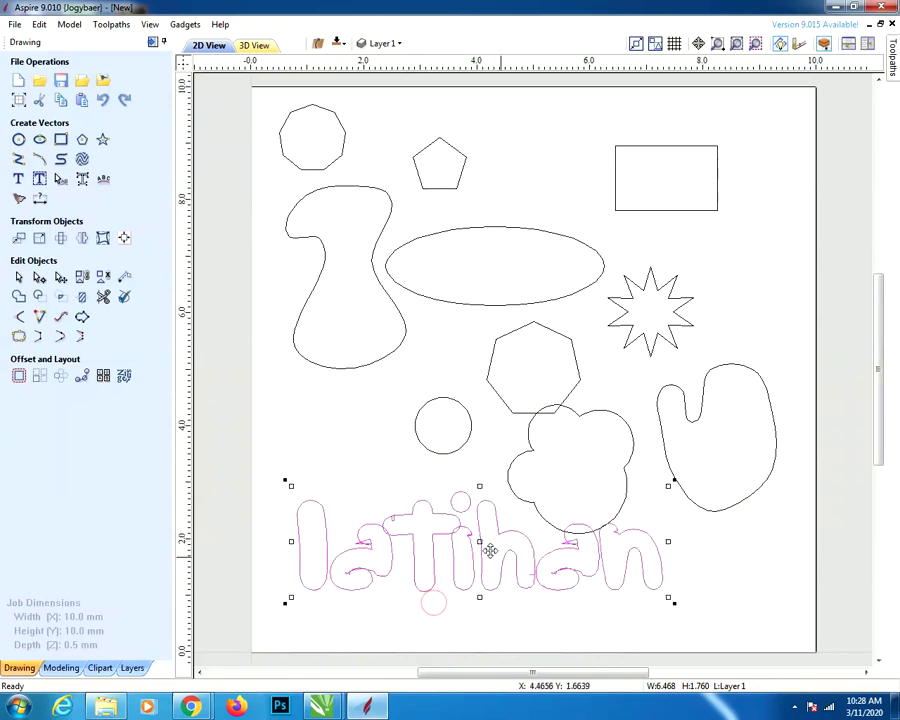
pyautogui.moveTo(672, 601); pyautogui.dragTo(544, 566)
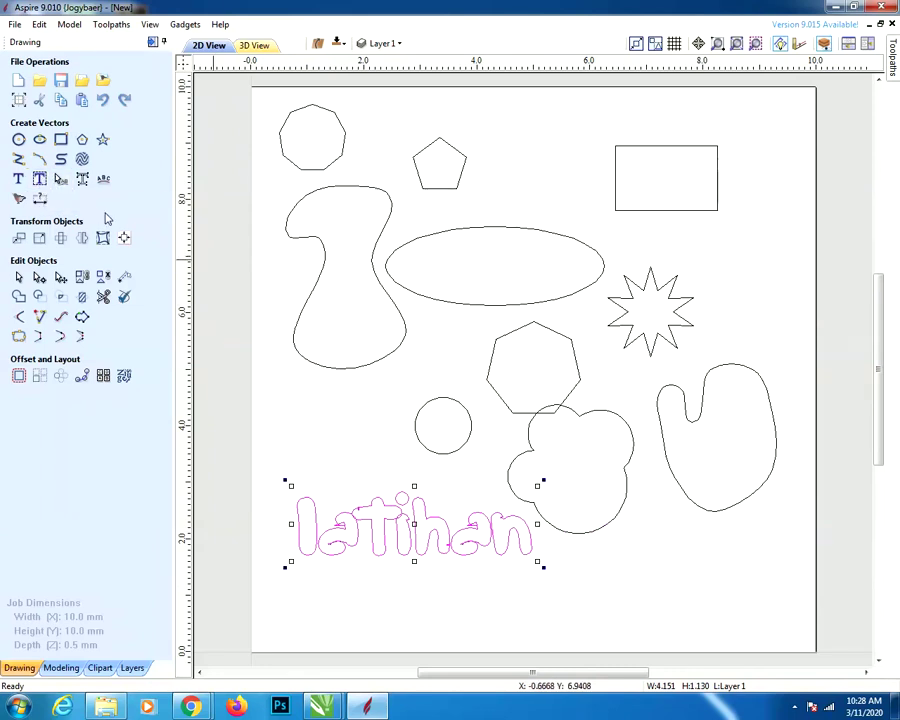
# Stretch the rectangle's left side outward for Auto Layout Text, making it about 3.25 mm wide
pyautogui.click(39, 179)
pyautogui.click(650, 147)
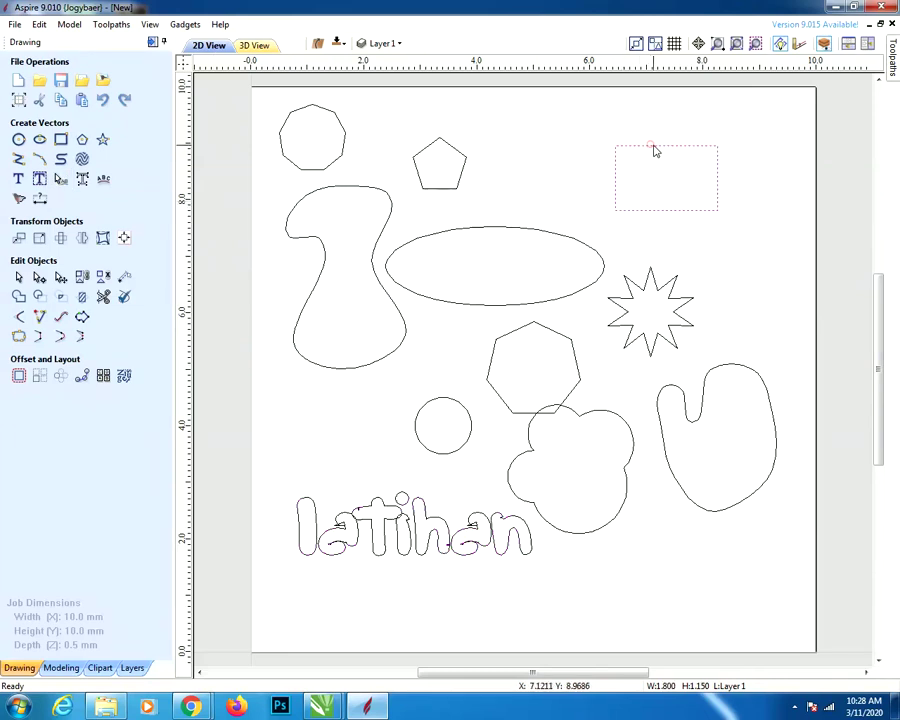
pyautogui.click(665, 148)
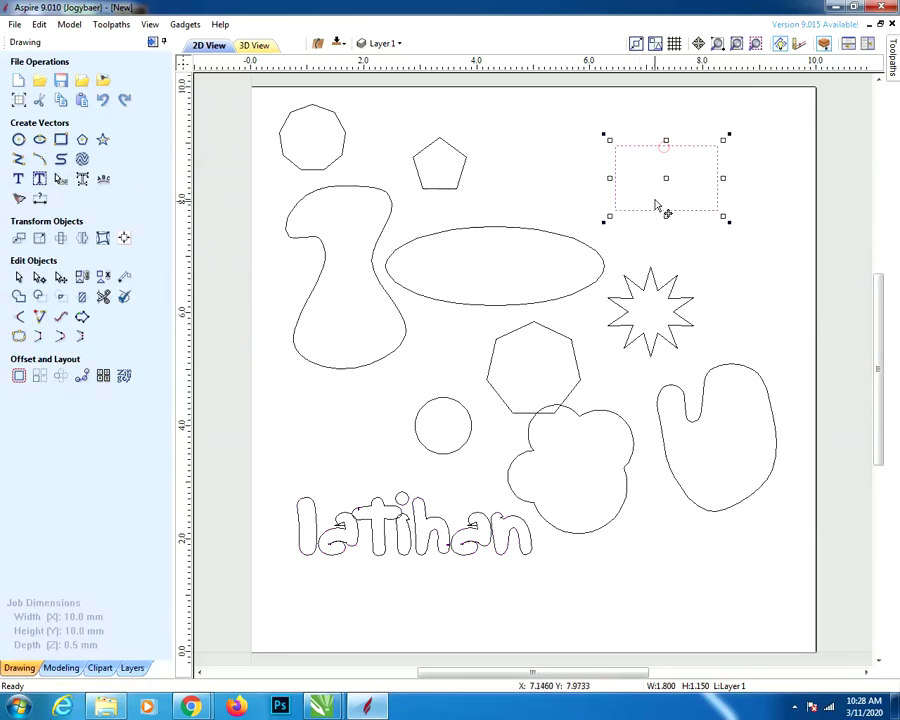
pyautogui.moveTo(610, 179); pyautogui.dragTo(528, 179)
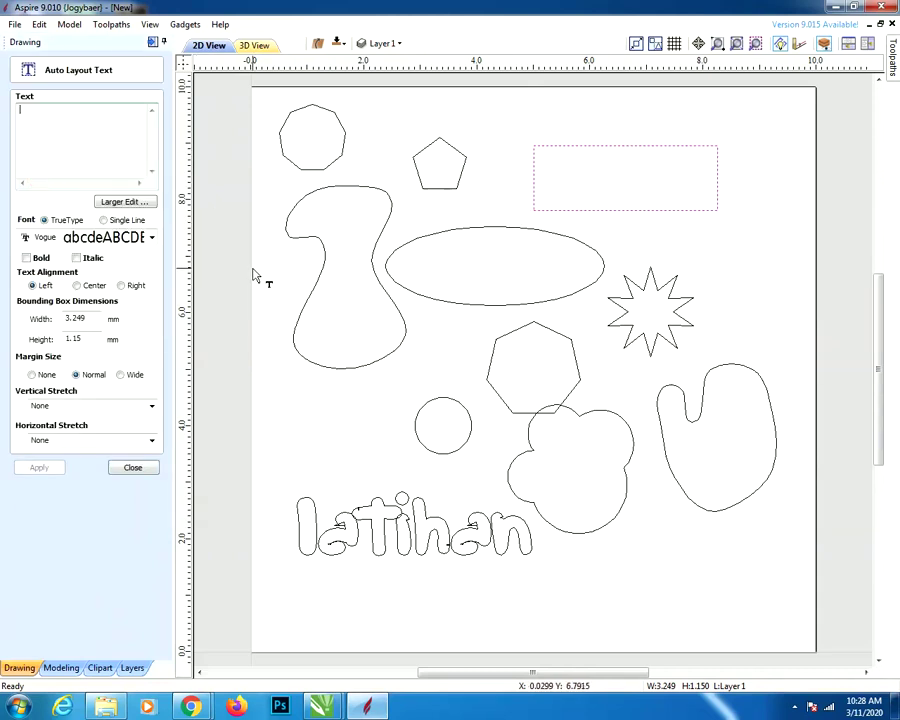
# Fit the text "BARU" into the rectangle with Auto Layout Text, using the Vogue font, left alignment and normal margins
pyautogui.write('b')
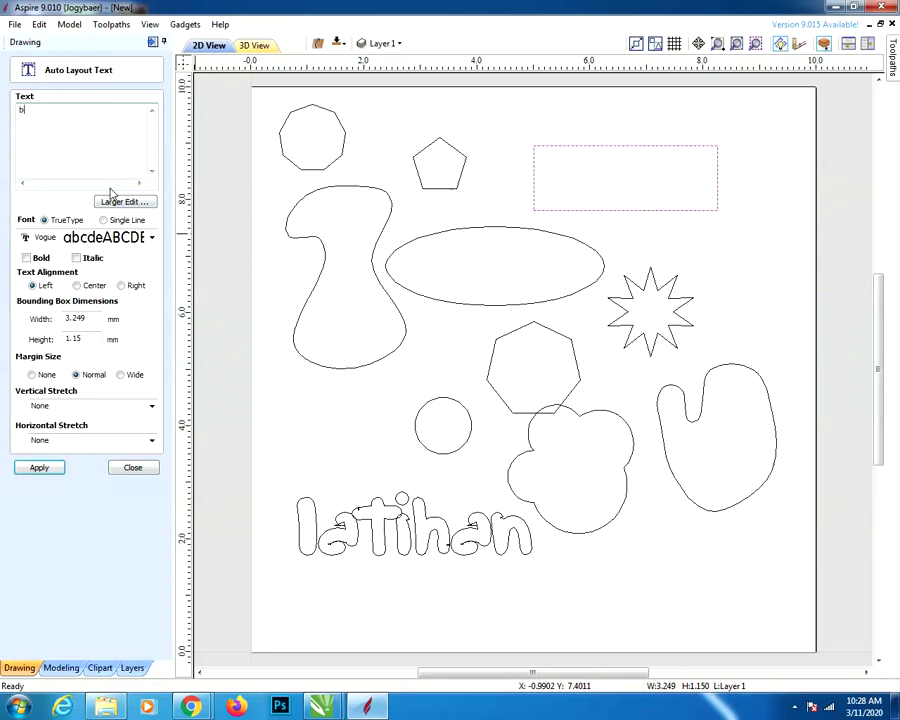
pyautogui.write('a')
pyautogui.press('BackSpace')
pyautogui.press('BackSpace')
pyautogui.write('BAR')
pyautogui.click(40, 468)
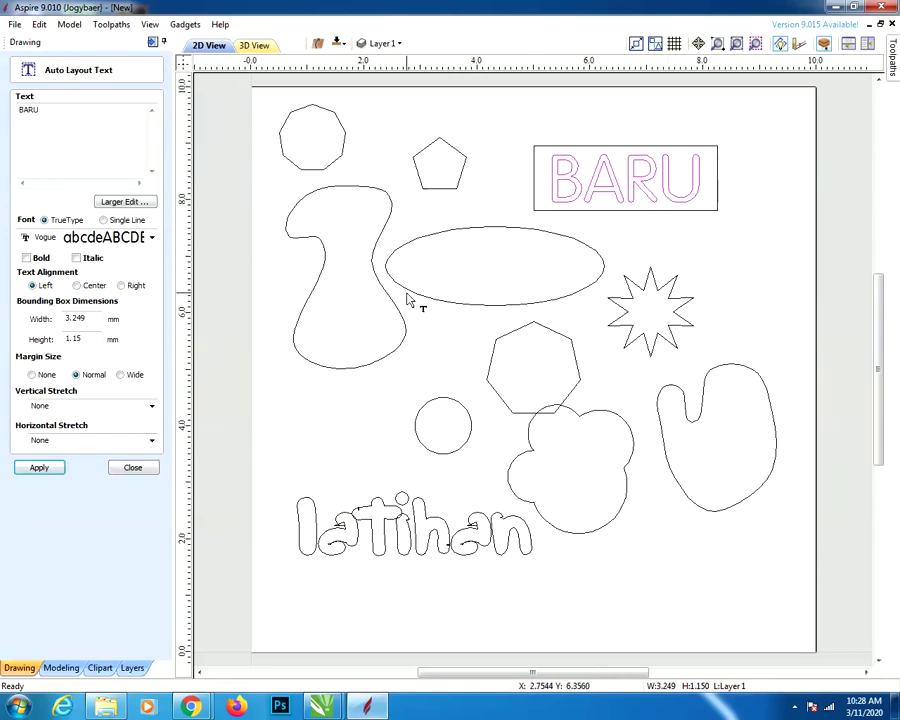
# Widen the rectangle around "BARU" to about 4.46 mm and shift it right so it extends past both ends of the text
pyautogui.click(603, 161)
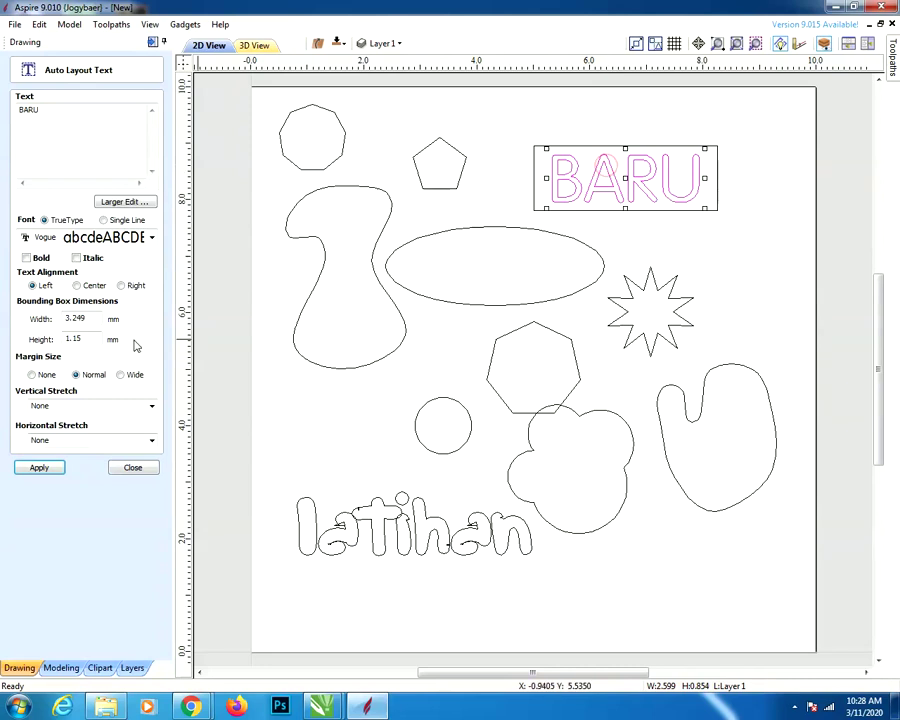
pyautogui.click(536, 187)
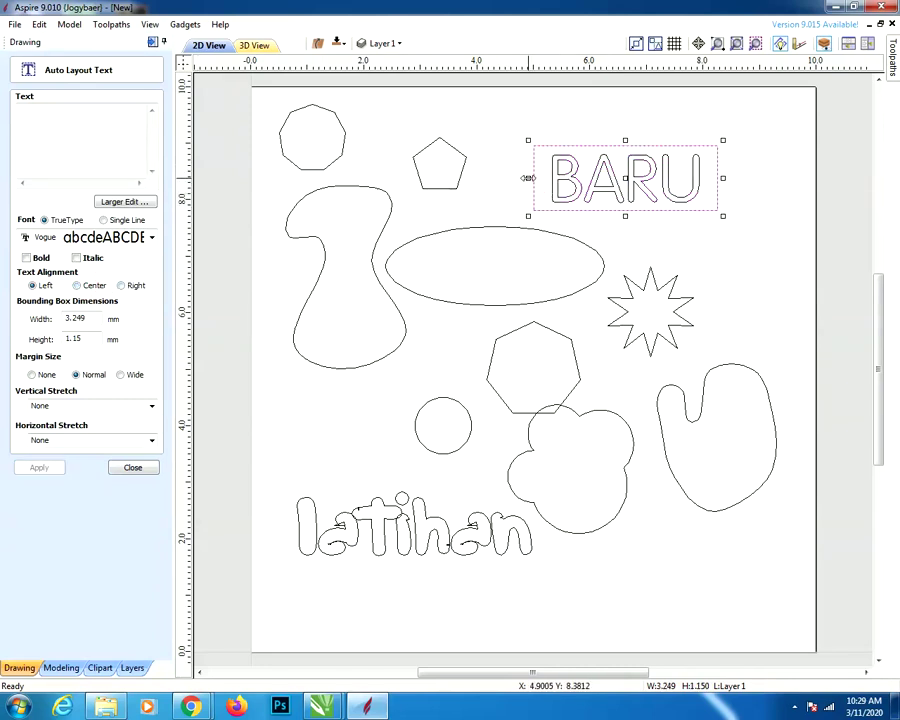
pyautogui.moveTo(527, 178); pyautogui.dragTo(459, 178)
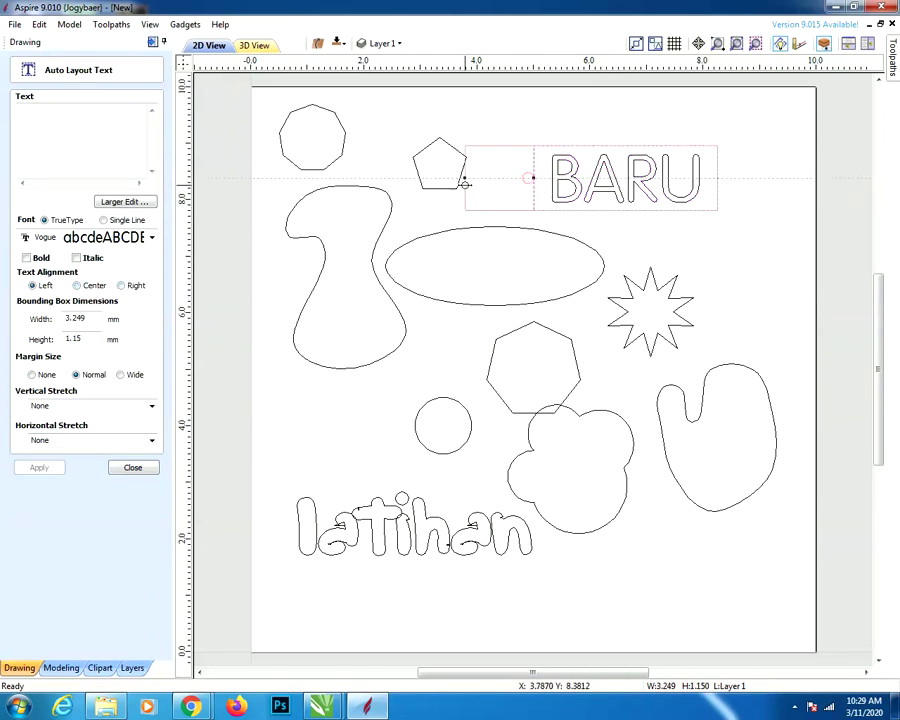
pyautogui.click(122, 286)
pyautogui.click(133, 467)
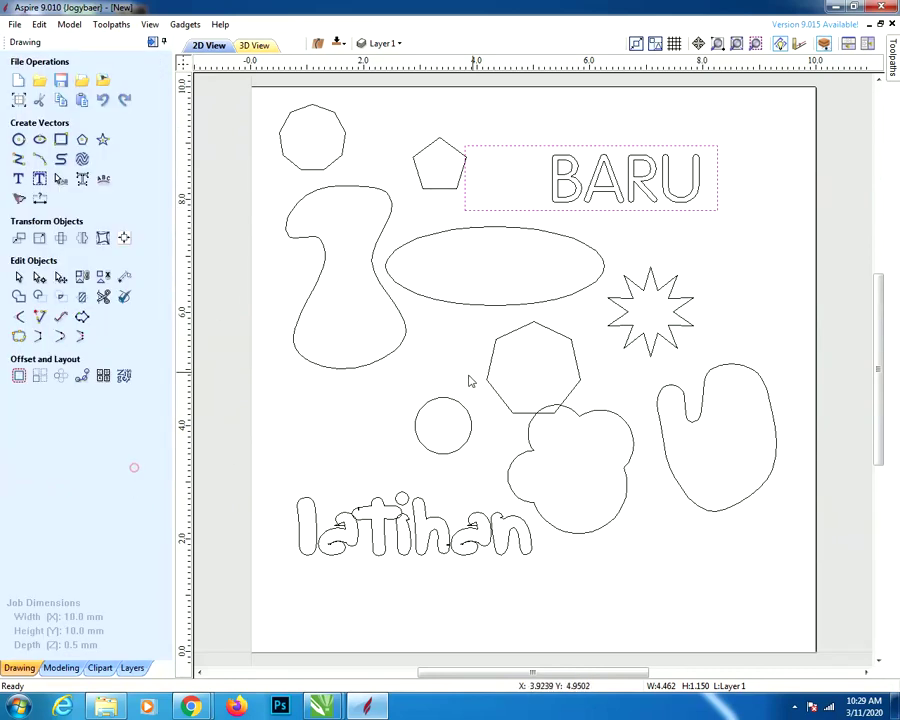
pyautogui.click(585, 148)
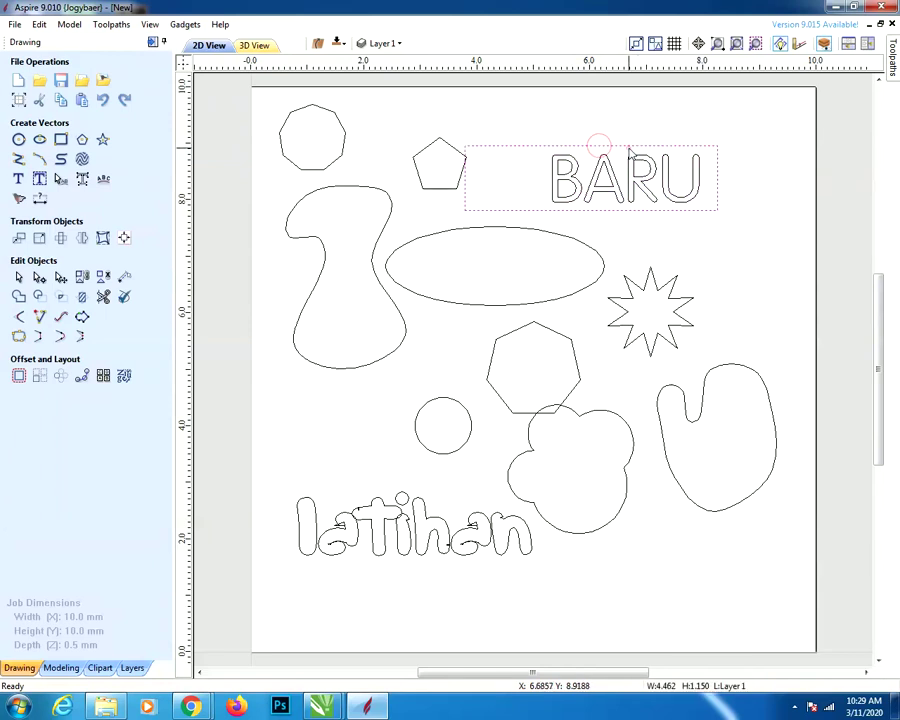
pyautogui.click(629, 147)
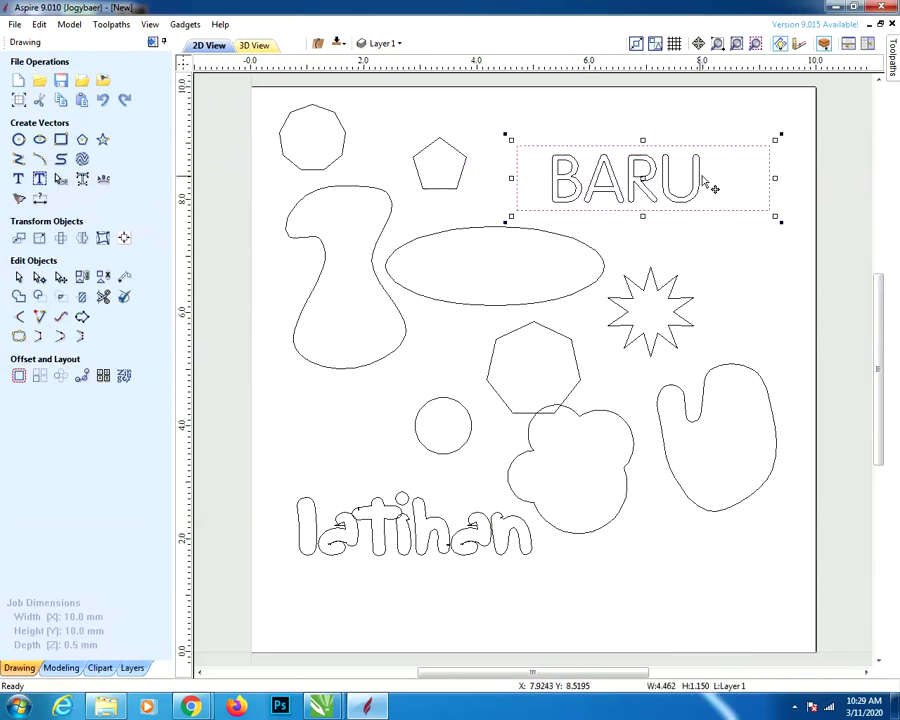
# Try centre and right alignment on the "BARU" text, stretch it to about 2.92 mm wide, and select its surrounding rectangle
pyautogui.click(657, 177)
pyautogui.click(658, 174)
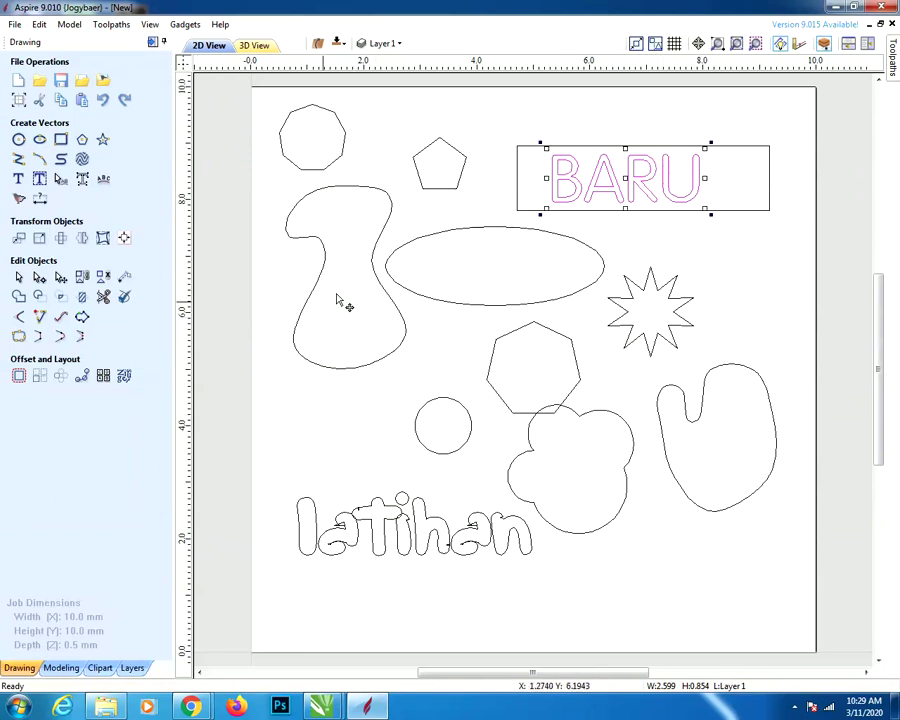
pyautogui.click(39, 179)
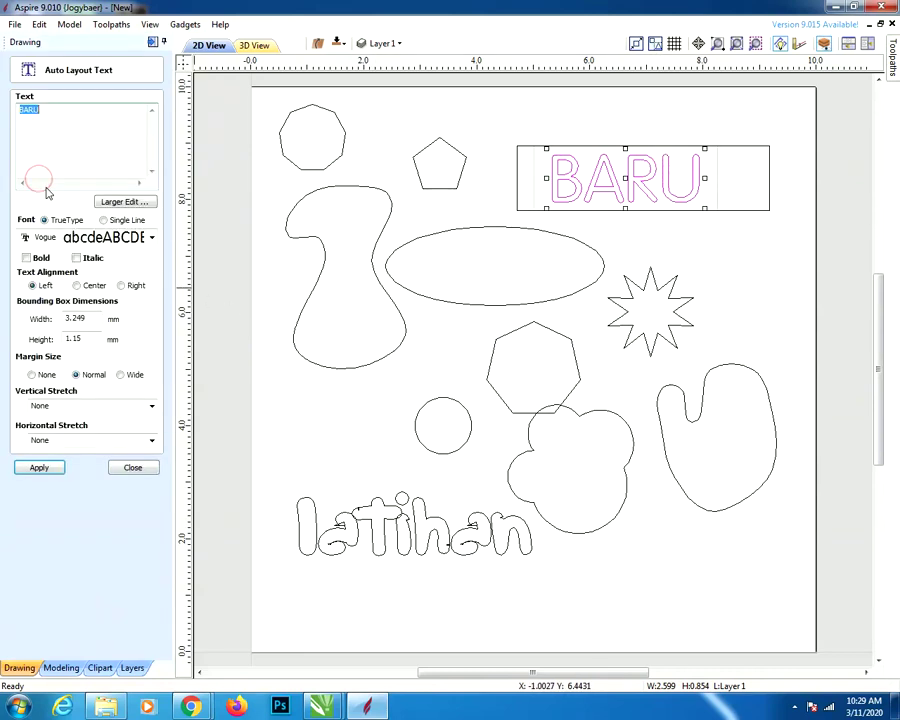
pyautogui.click(86, 287)
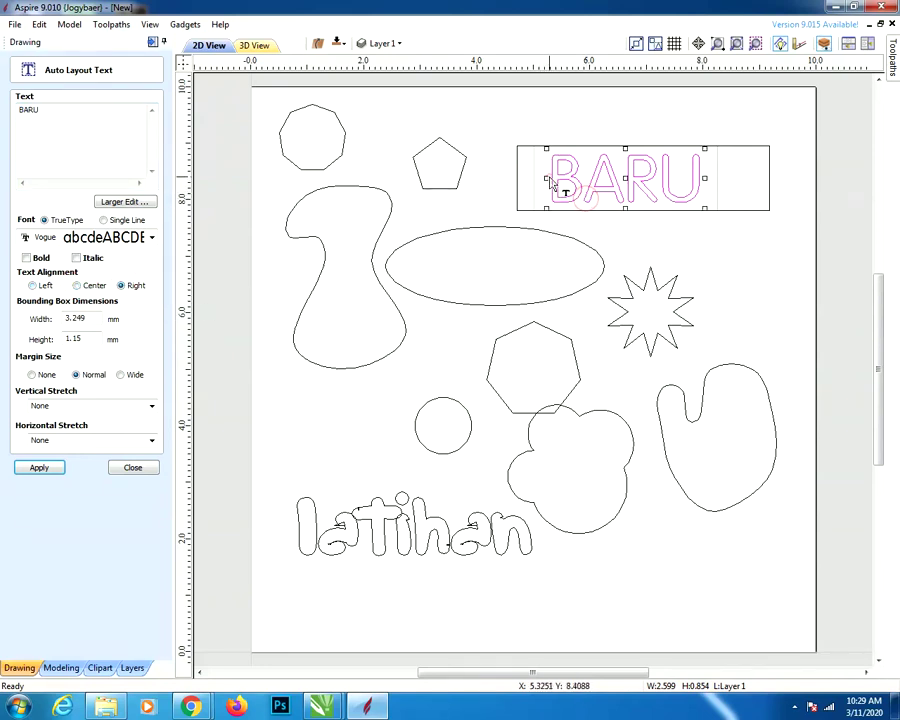
pyautogui.moveTo(543, 177); pyautogui.dragTo(534, 176)
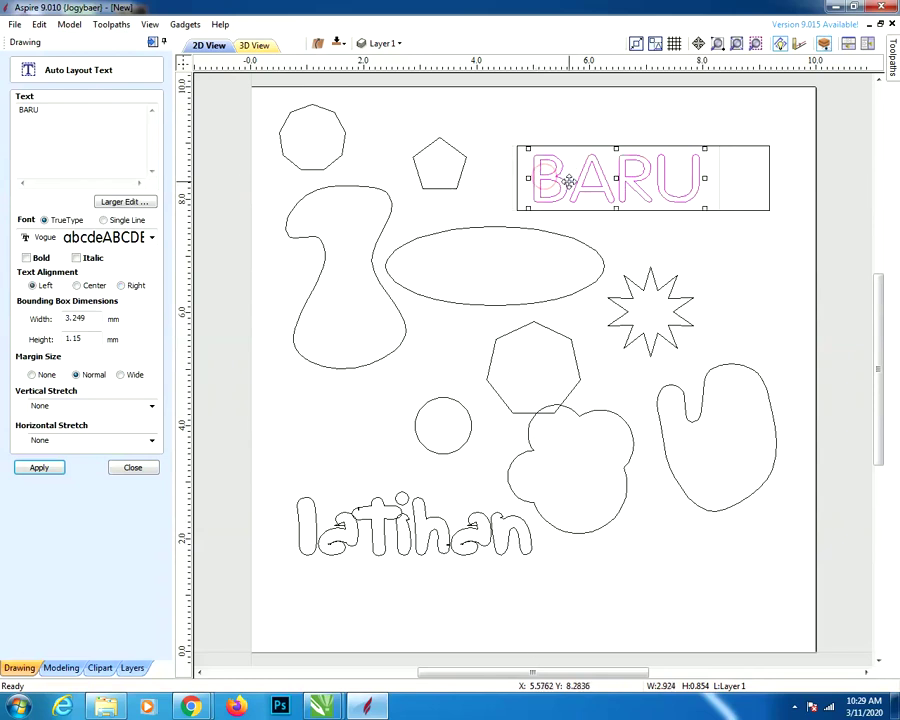
pyautogui.click(720, 177)
pyautogui.click(728, 152)
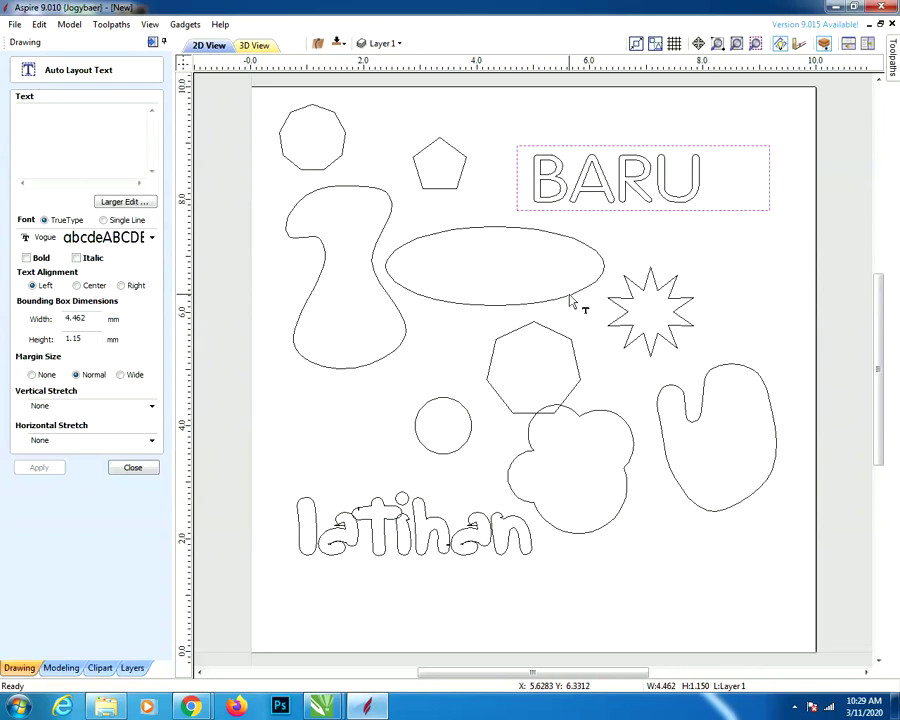
# Close Auto Layout Text and try adjusting the letter spacing of the lowercase "latihan" text with Edit Text Spacing and Curve
pyautogui.click(603, 236)
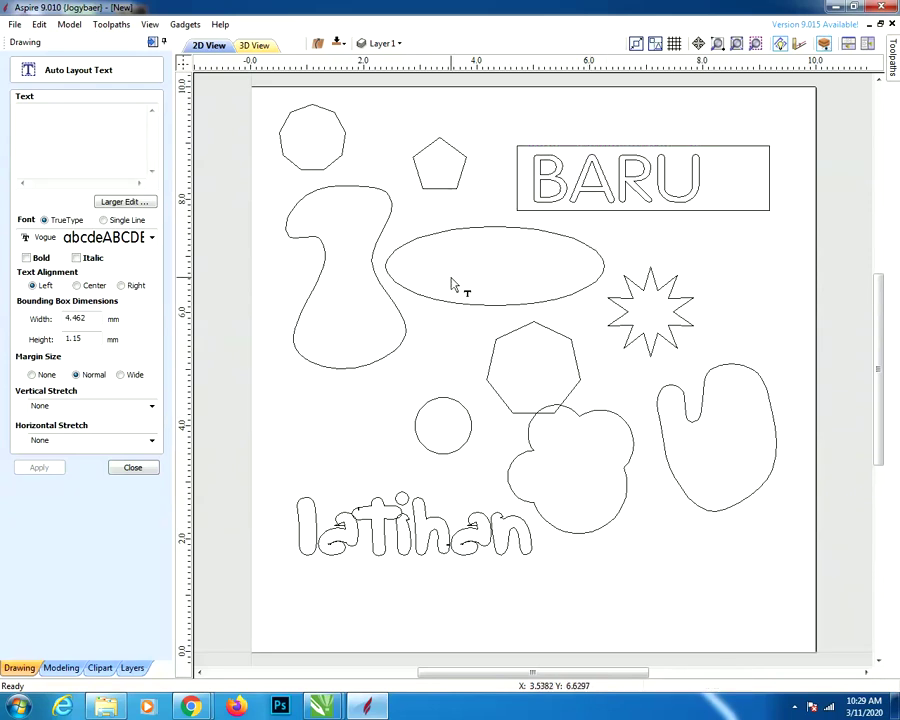
pyautogui.click(133, 467)
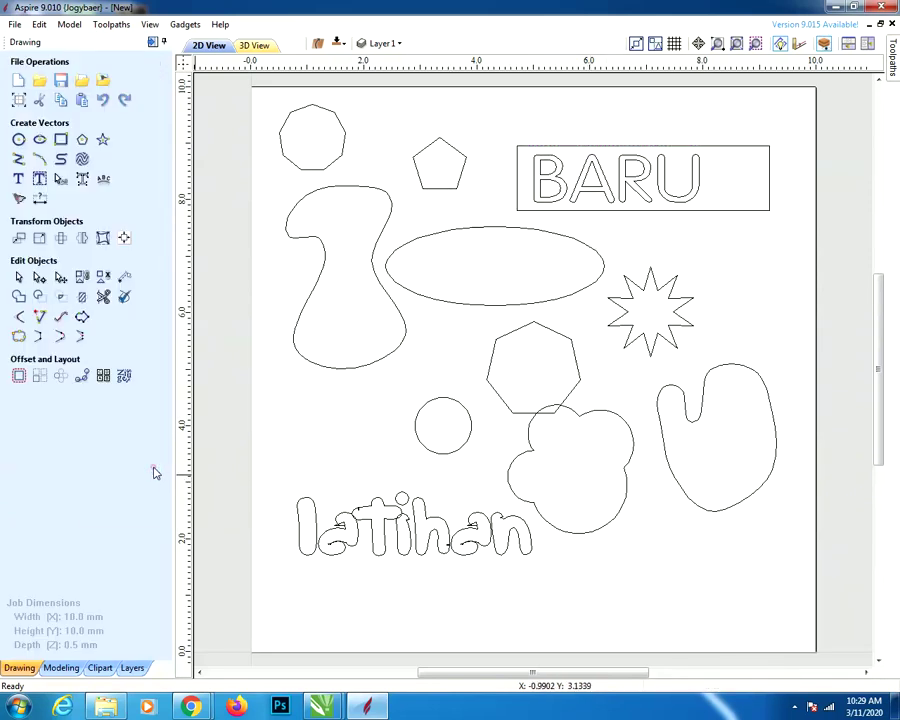
pyautogui.click(62, 180)
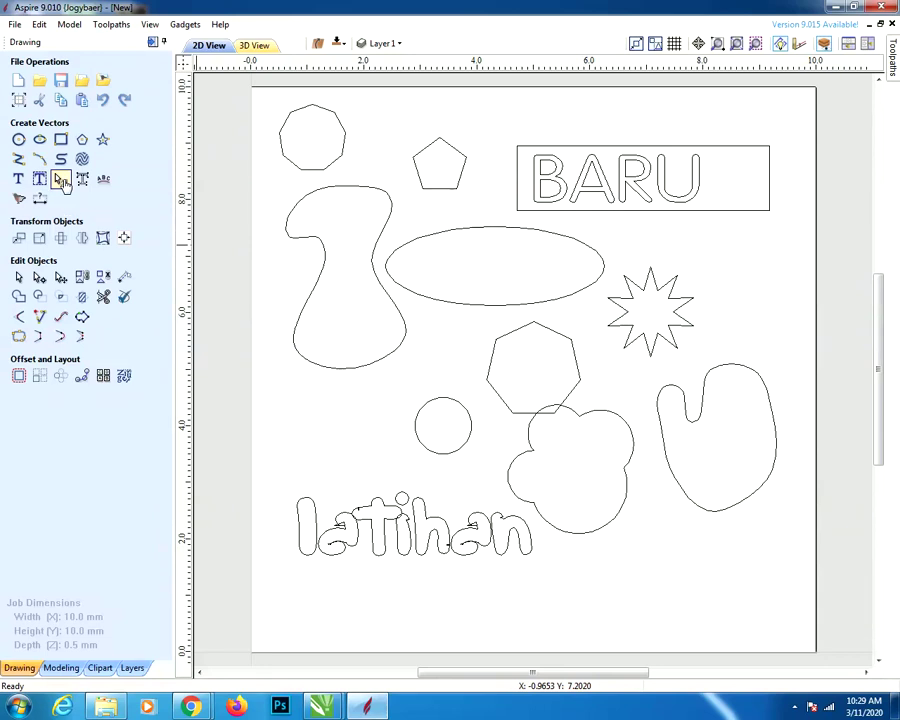
pyautogui.click(311, 522)
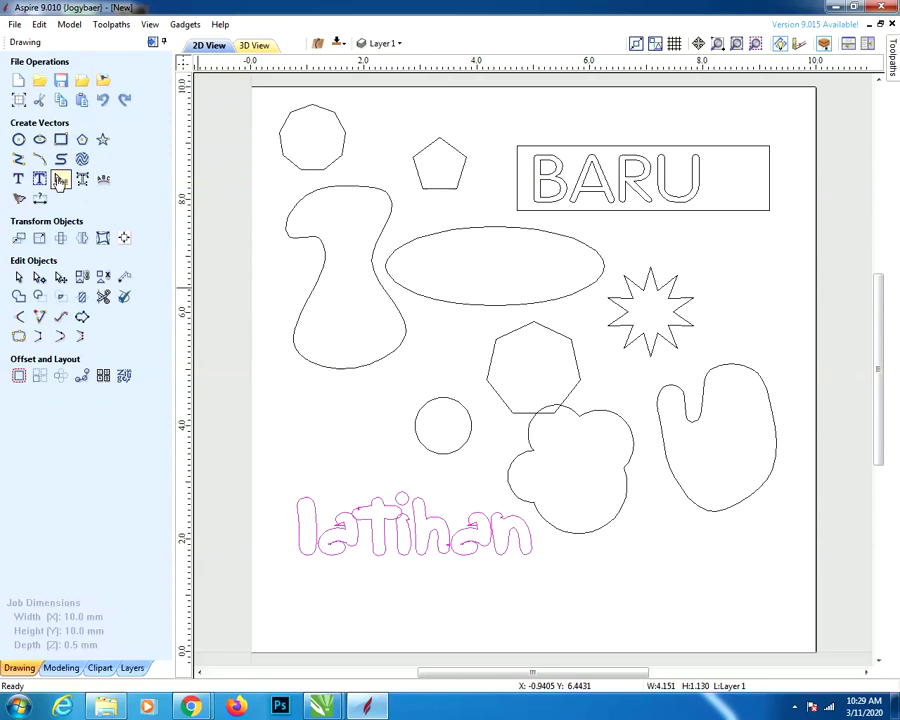
pyautogui.click(60, 182)
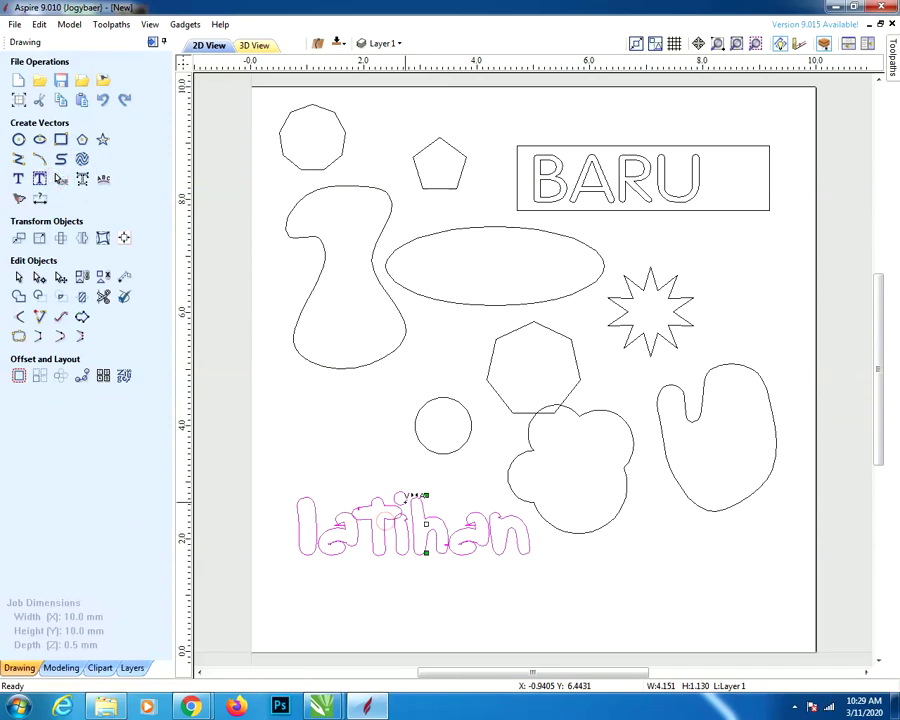
pyautogui.moveTo(414, 495); pyautogui.dragTo(434, 500)
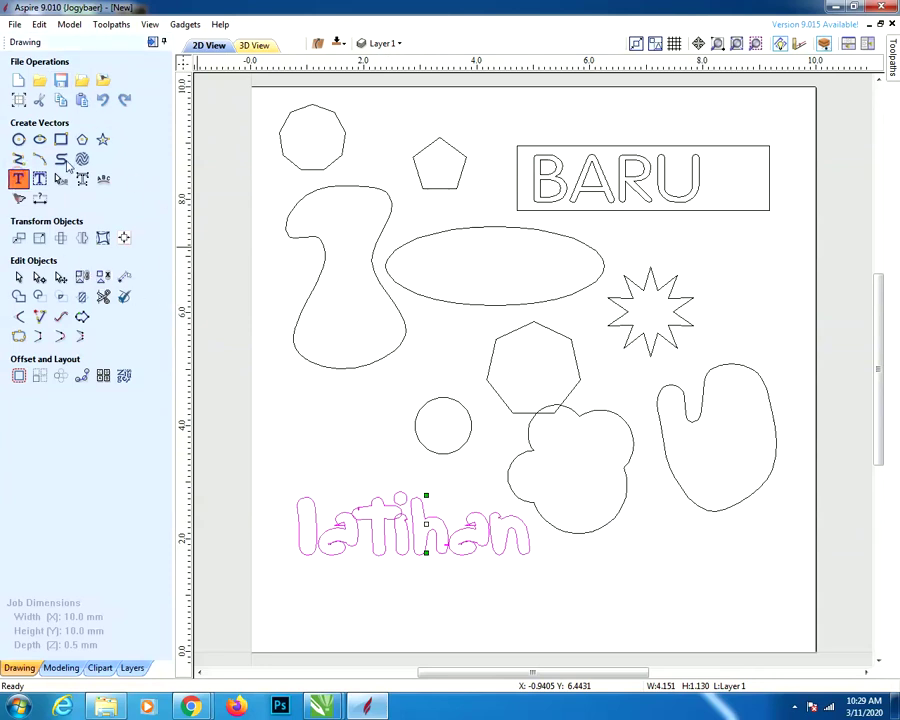
# Create the text "LATIHAN" with left alignment, 1.6 mm height, anchor 0.0, 0.0 and the Traditional Arabic Backslanted font
pyautogui.click(18, 178)
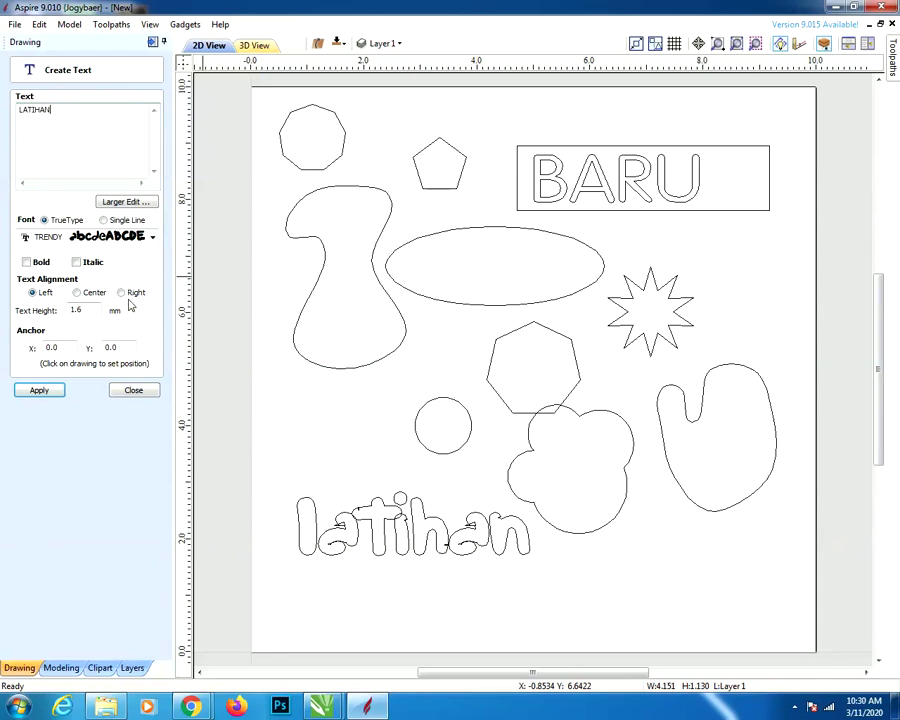
pyautogui.click(152, 236)
pyautogui.scroll(1, 155, 316)
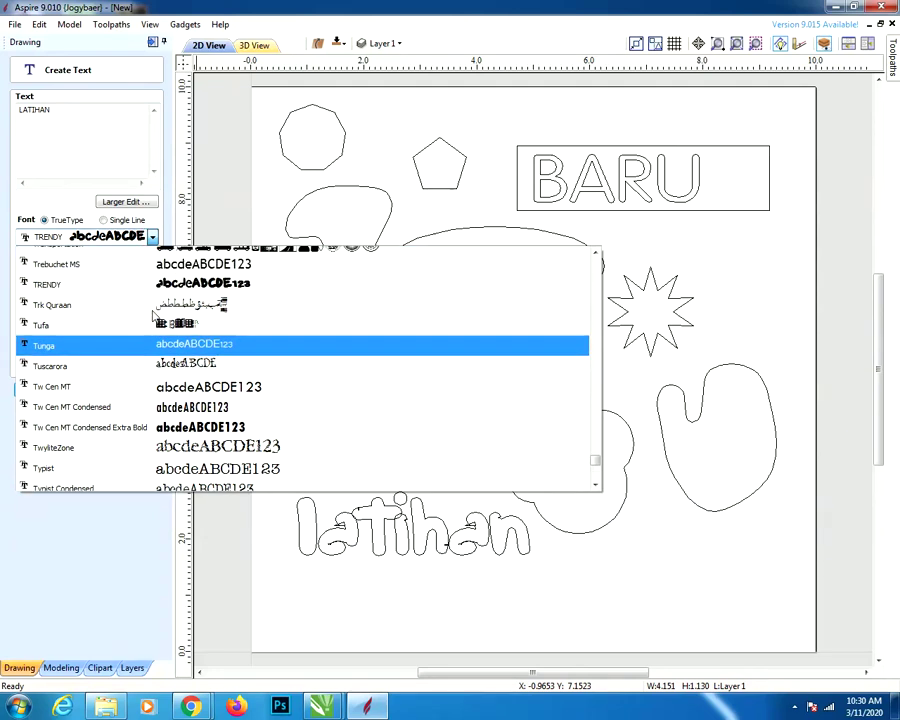
pyautogui.scroll(4, 155, 316)
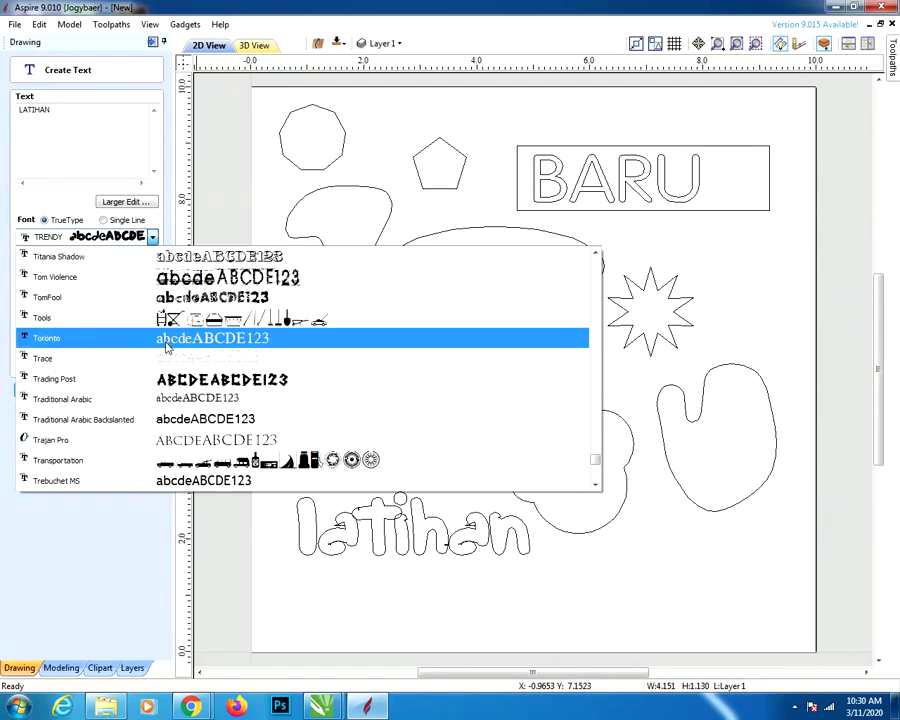
pyautogui.click(220, 421)
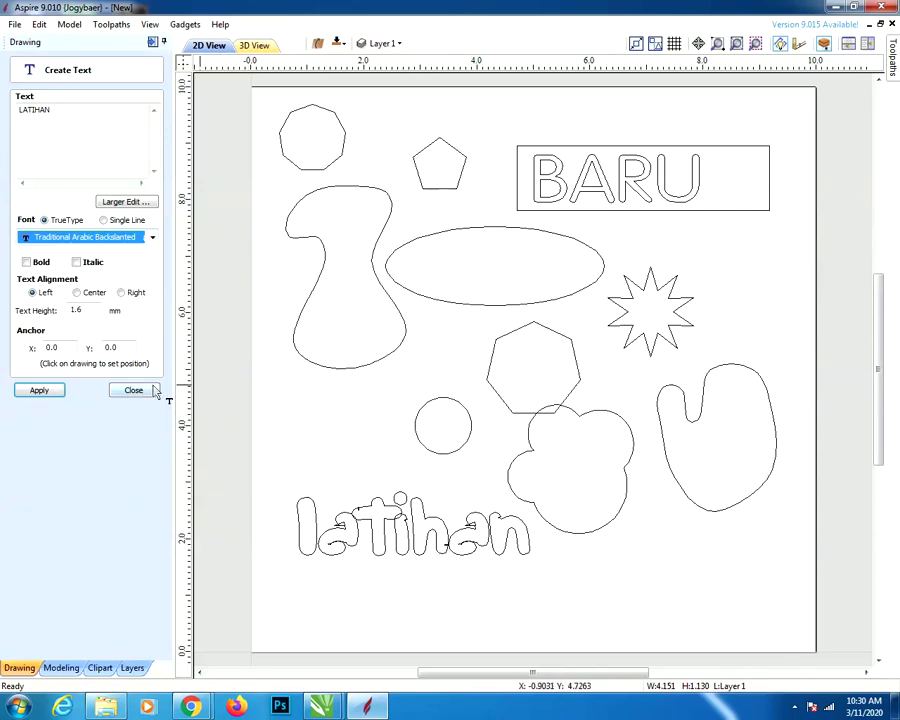
pyautogui.click(52, 393)
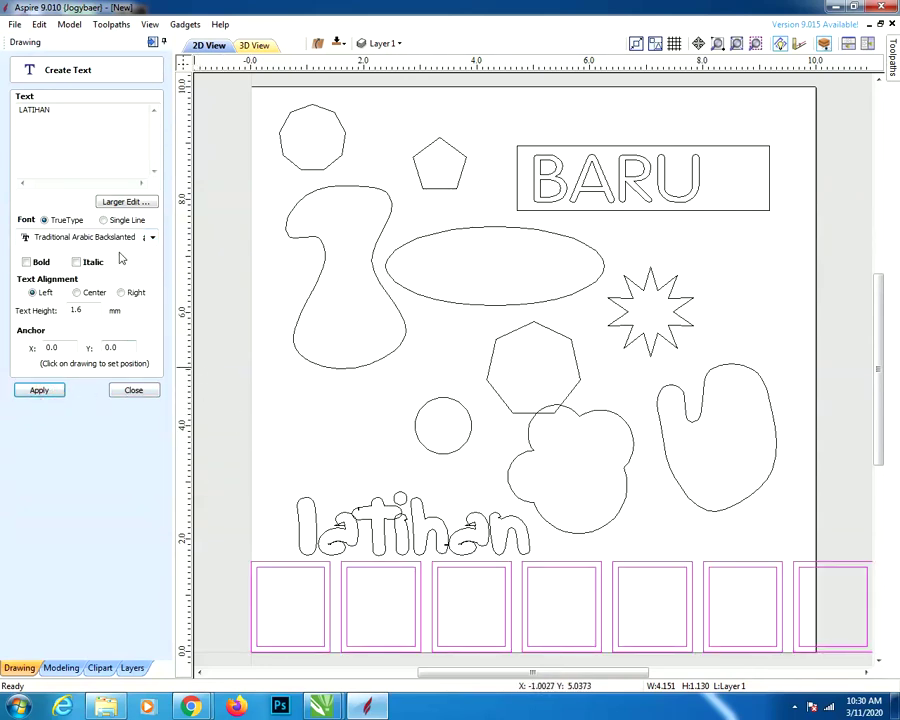
# Change the font of the "LATIHAN" text to Times New Roman CE
pyautogui.click(149, 239)
pyautogui.scroll(4, 128, 336)
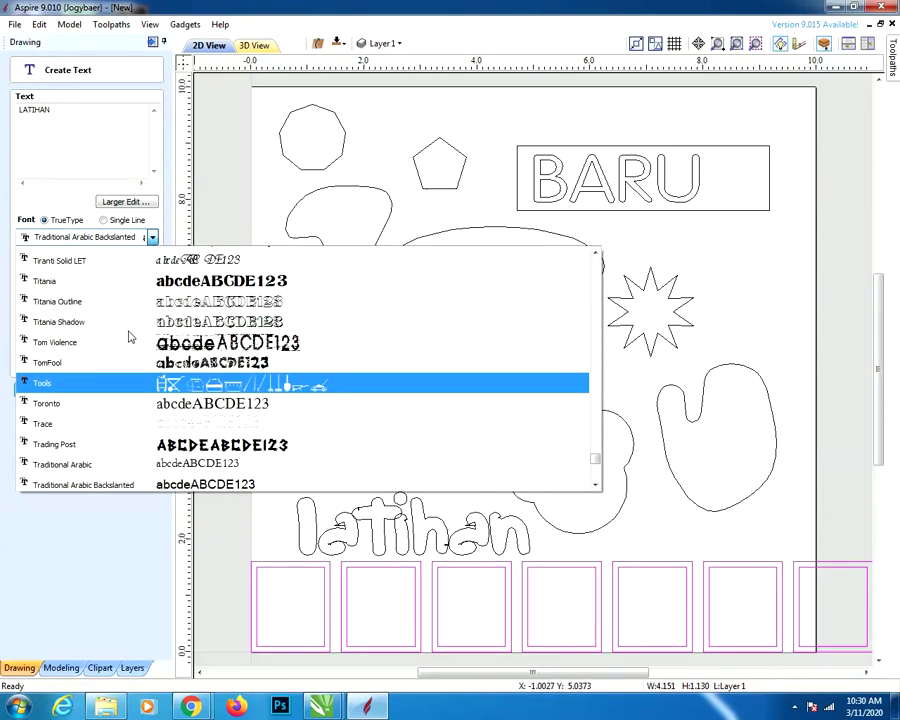
pyautogui.scroll(2, 128, 336)
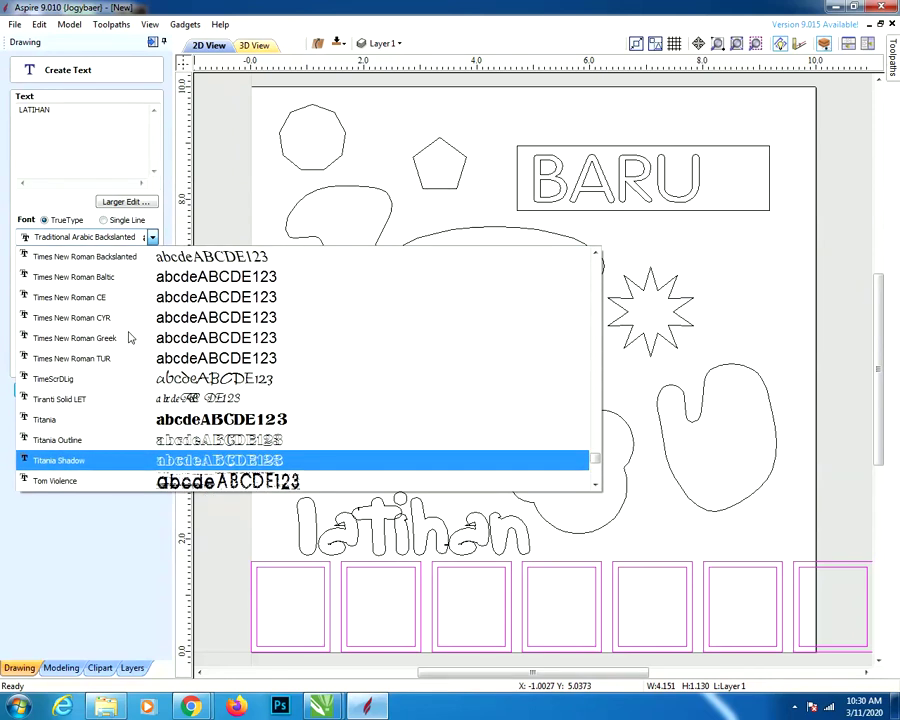
pyautogui.click(110, 302)
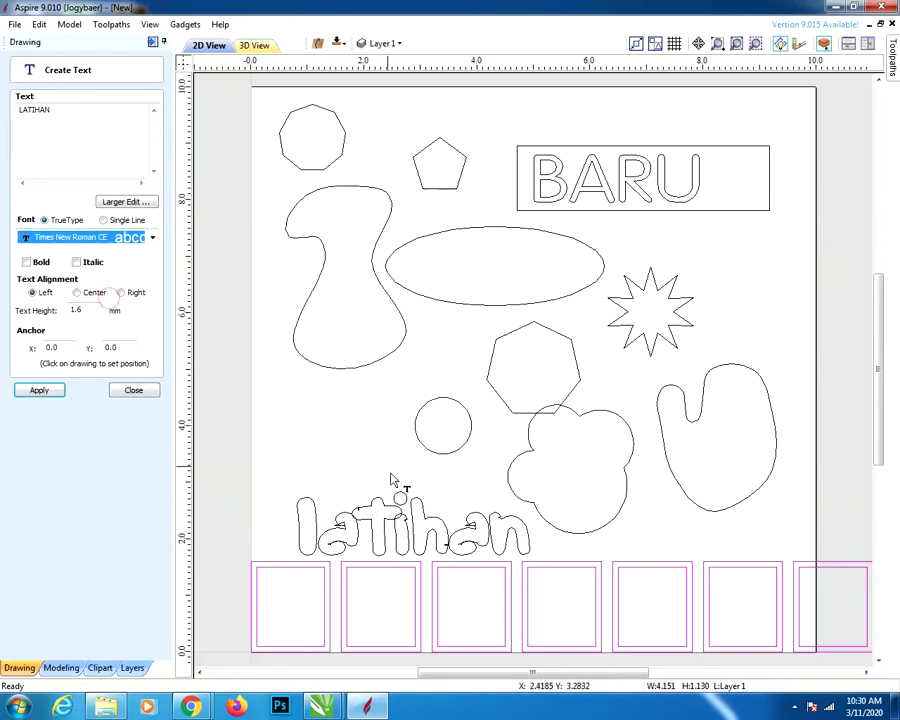
pyautogui.click(40, 391)
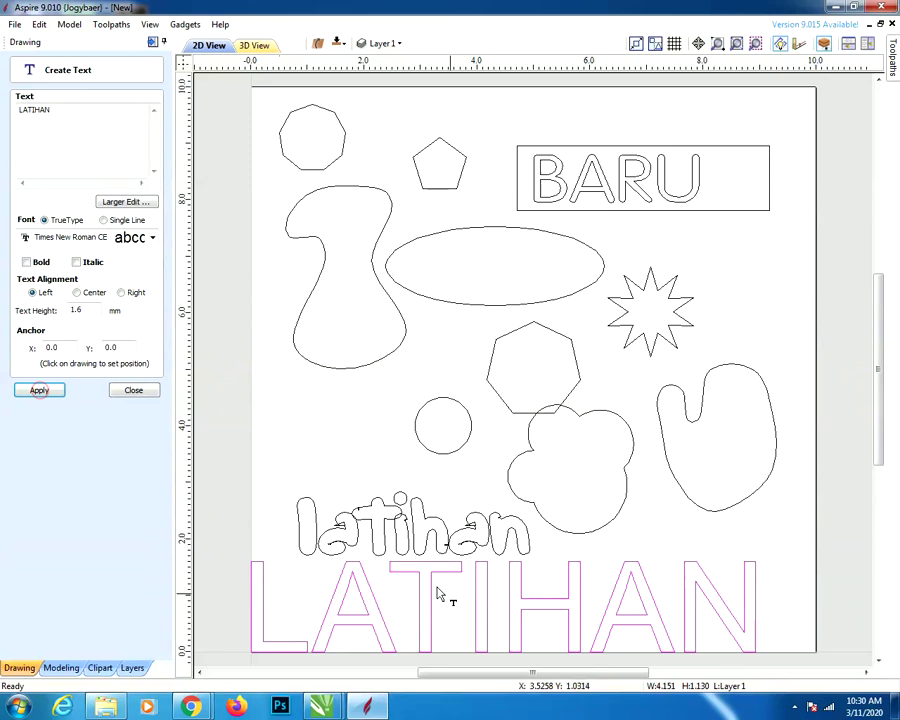
# Delete the lowercase "latihan" text above the new uppercase text and close the text creation form
pyautogui.click(542, 599)
pyautogui.click(427, 537)
pyautogui.moveTo(427, 537); pyautogui.dragTo(446, 569)
pyautogui.click(499, 549)
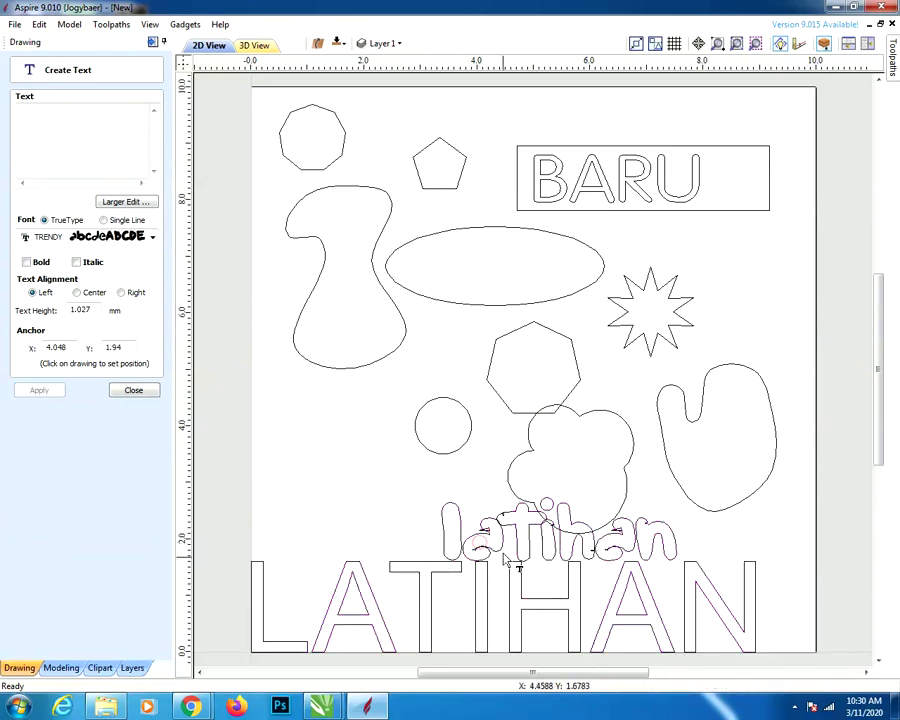
pyautogui.click(520, 516)
pyautogui.click(520, 516)
pyautogui.press('Delete')
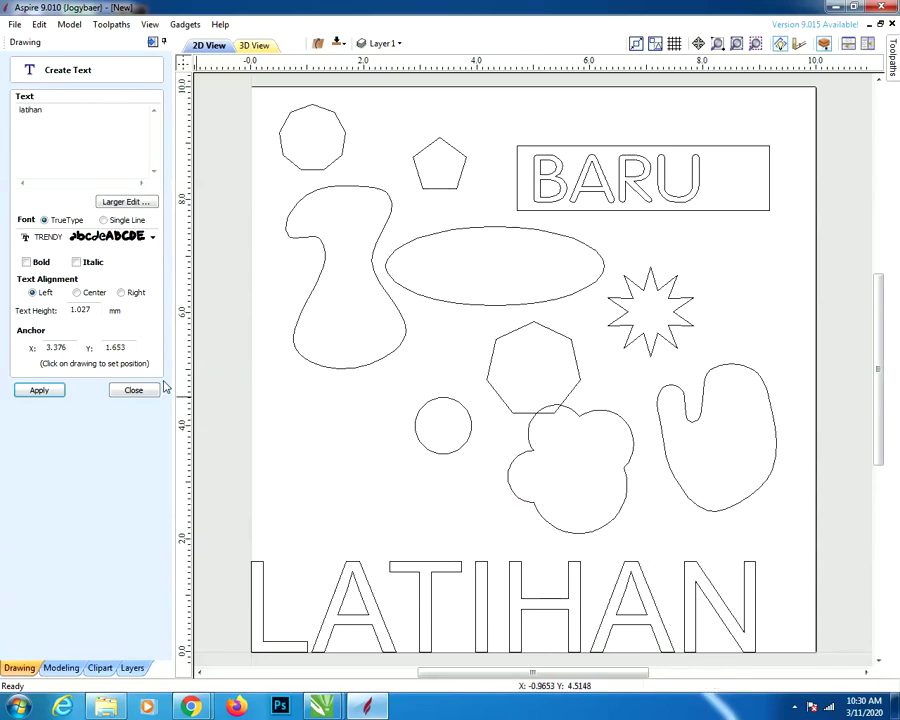
pyautogui.click(133, 390)
# Delete the small circle and the cloud-like shape below the heptagon
pyautogui.click(18, 277)
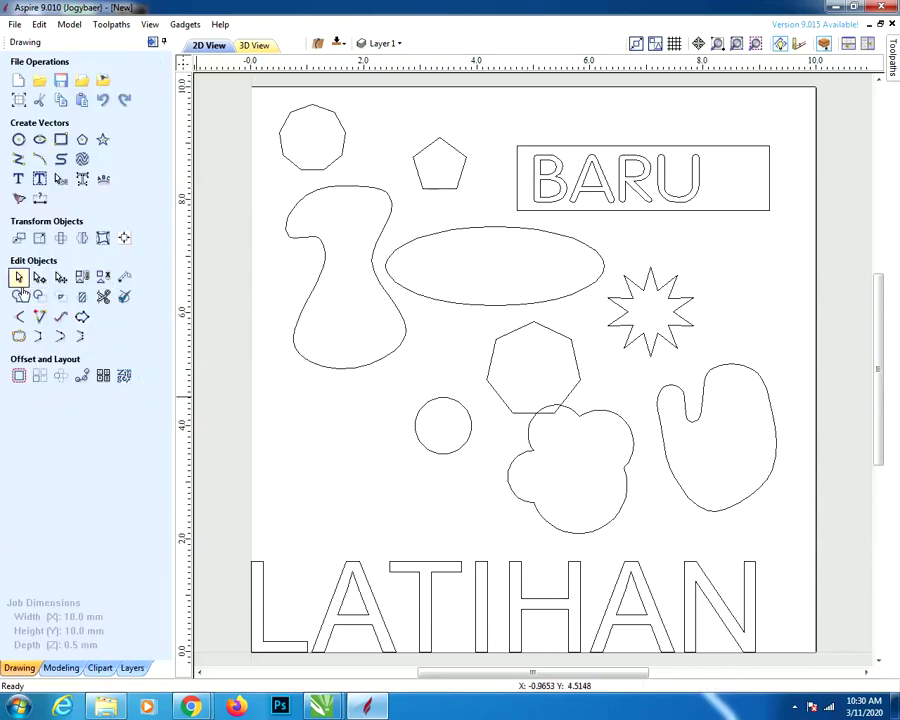
pyautogui.click(398, 567)
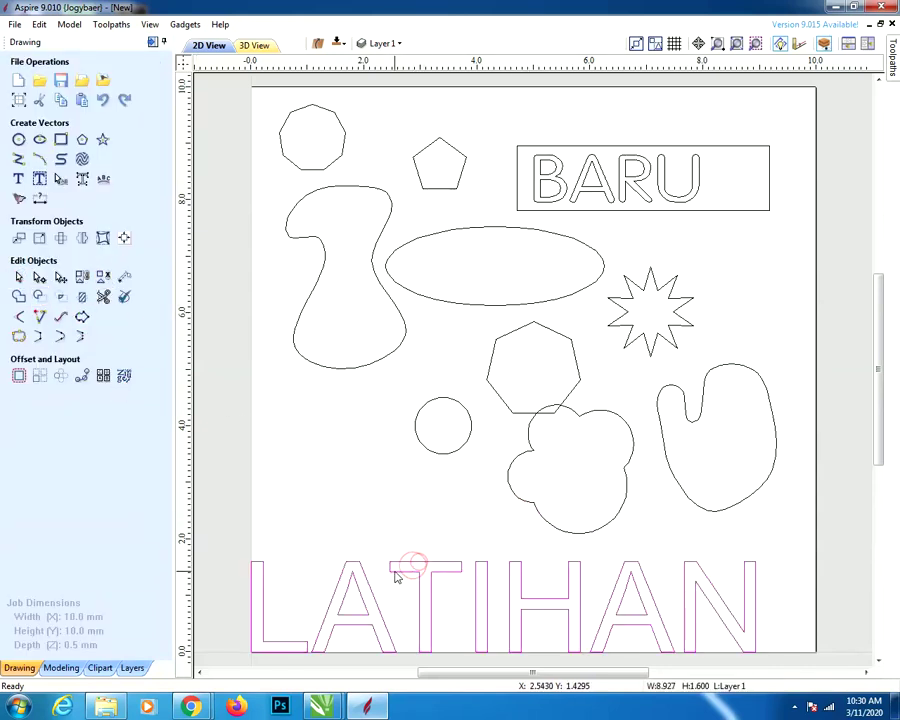
pyautogui.click(480, 520)
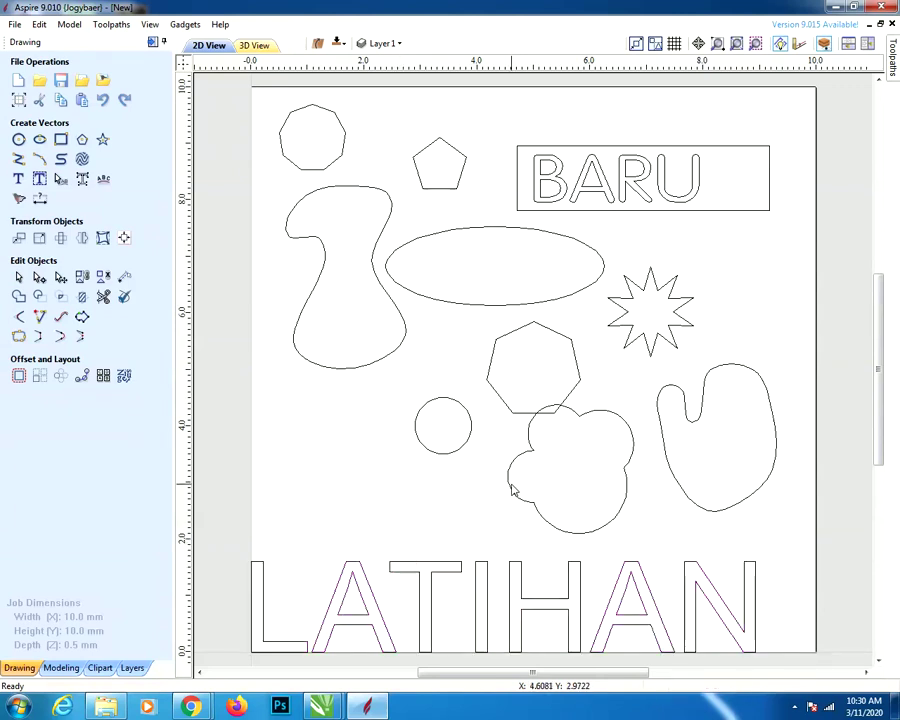
pyautogui.click(510, 484)
pyautogui.moveTo(620, 545); pyautogui.dragTo(440, 430)
pyautogui.press('Delete')
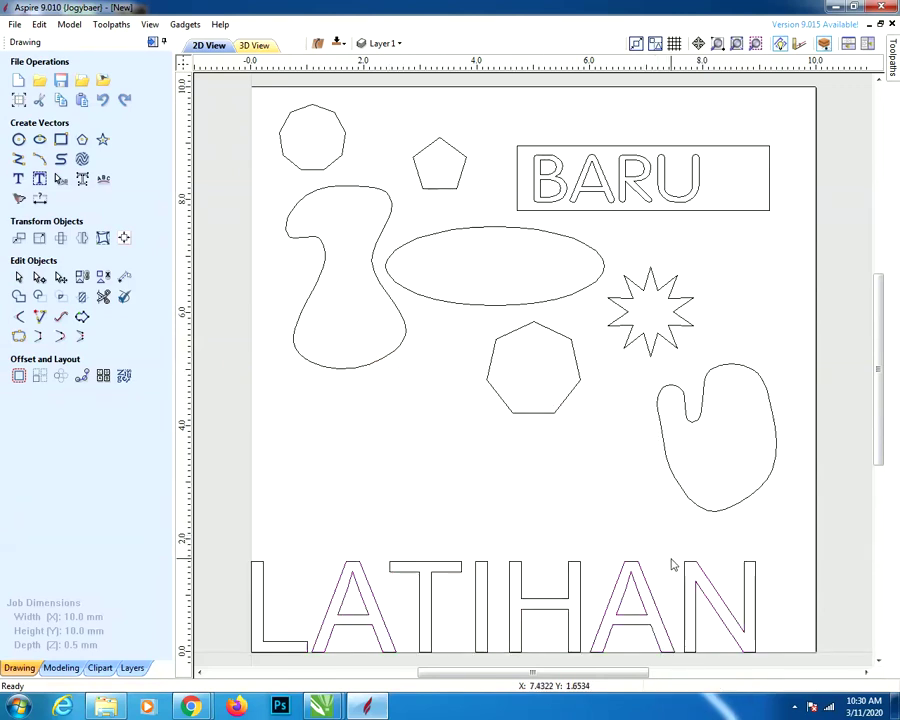
# Shrink the "LATIHAN" text to about 2.87 mm wide and place it in the empty area below the heptagon
pyautogui.click(641, 572)
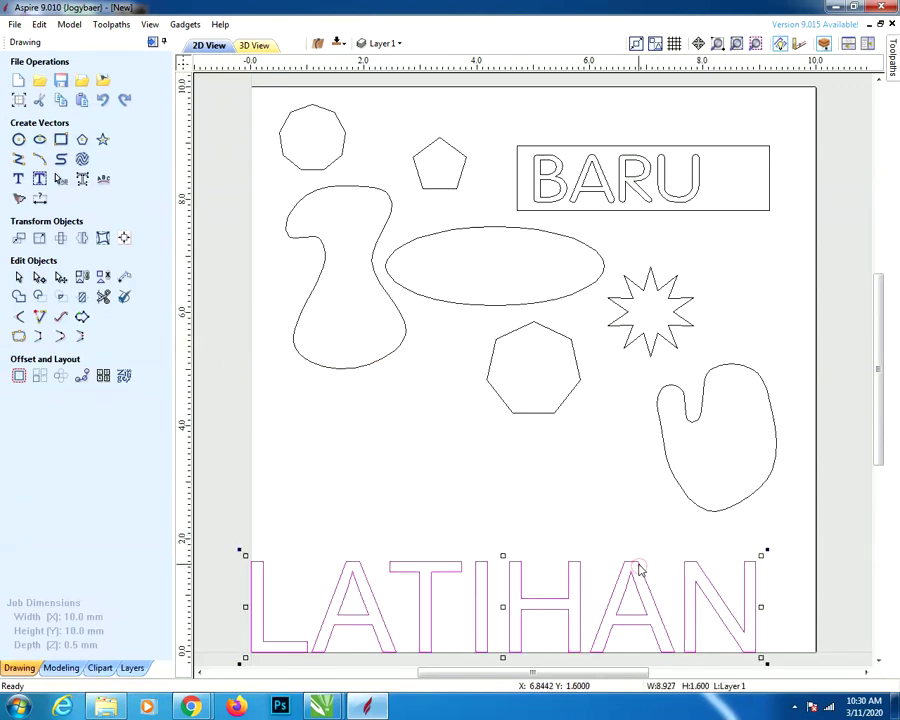
pyautogui.click(505, 612)
pyautogui.click(520, 597)
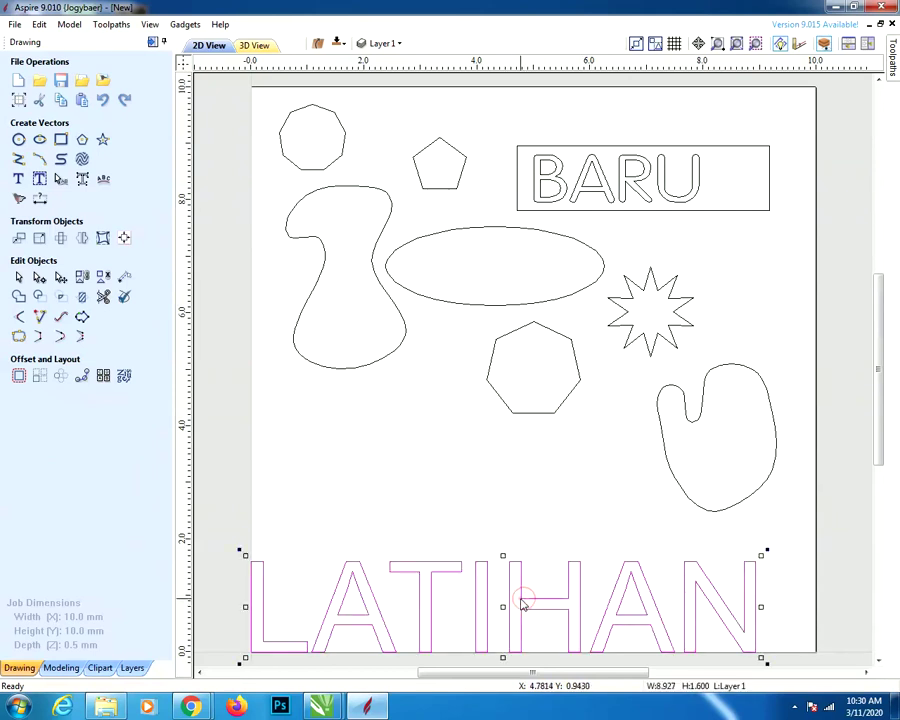
pyautogui.moveTo(506, 607); pyautogui.dragTo(518, 544)
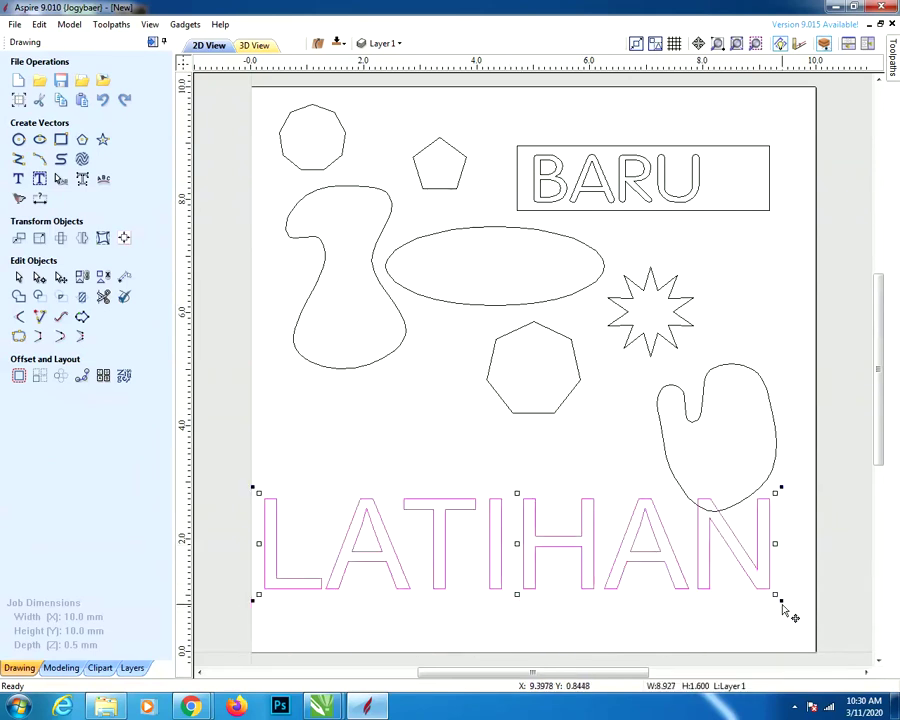
pyautogui.moveTo(775, 593); pyautogui.dragTo(396, 532)
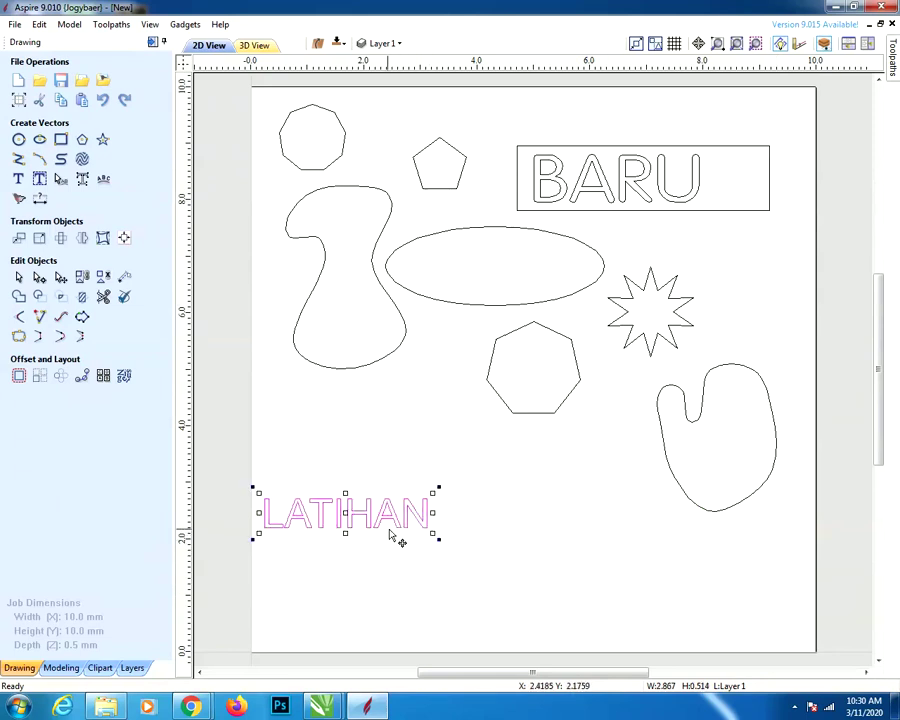
pyautogui.moveTo(348, 512); pyautogui.dragTo(463, 506)
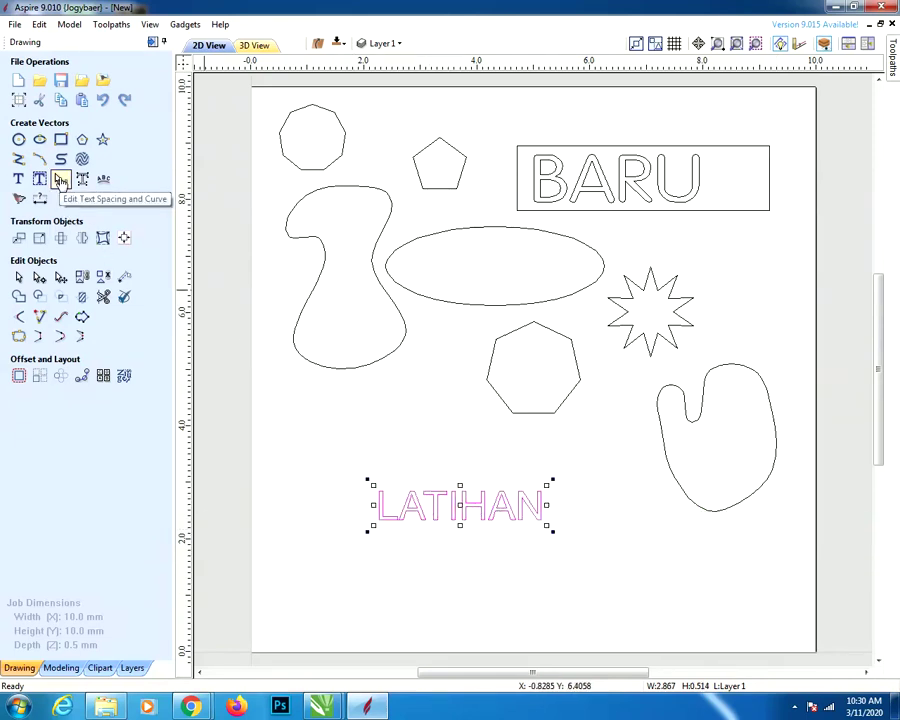
# Arch the "LATIHAN" text upward with Edit Text Spacing and Curve, reverse it into a downward bowl, and rotate it clockwise along the arc
pyautogui.click(61, 181)
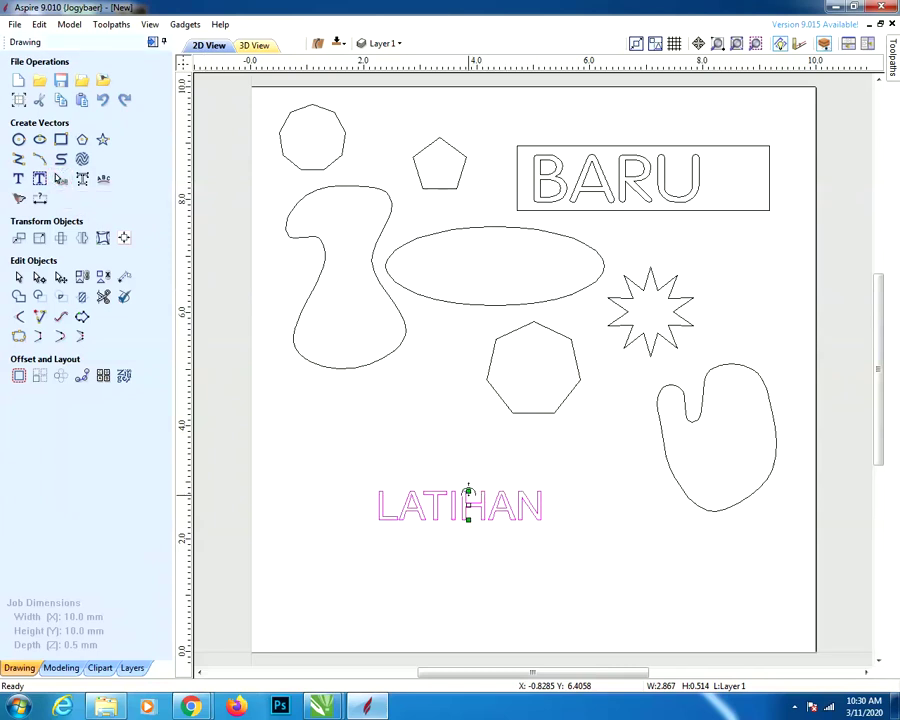
pyautogui.moveTo(468, 491); pyautogui.dragTo(471, 440)
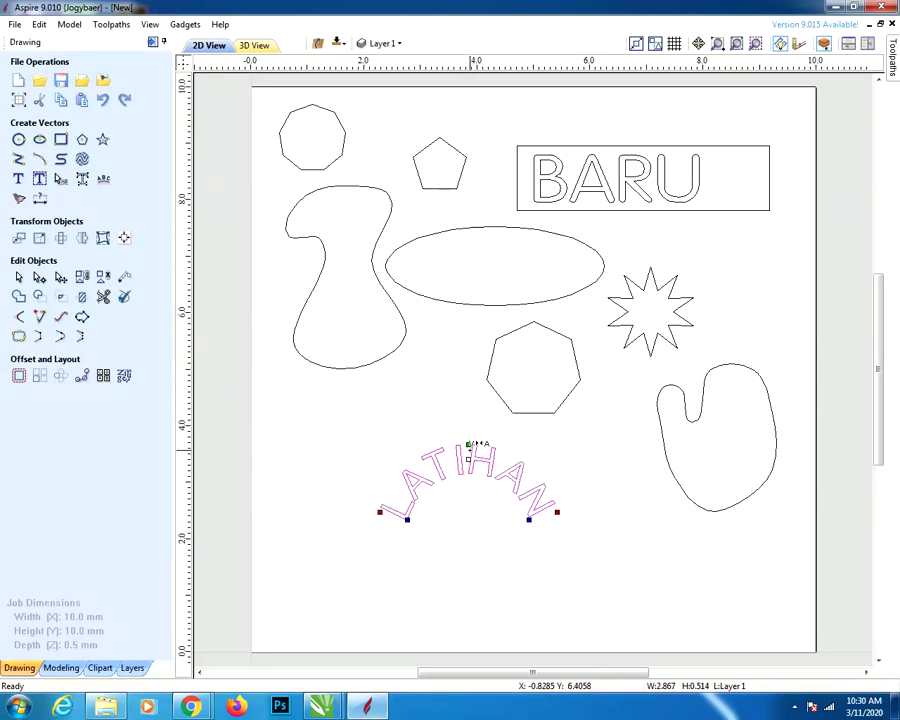
pyautogui.moveTo(468, 444); pyautogui.dragTo(469, 570)
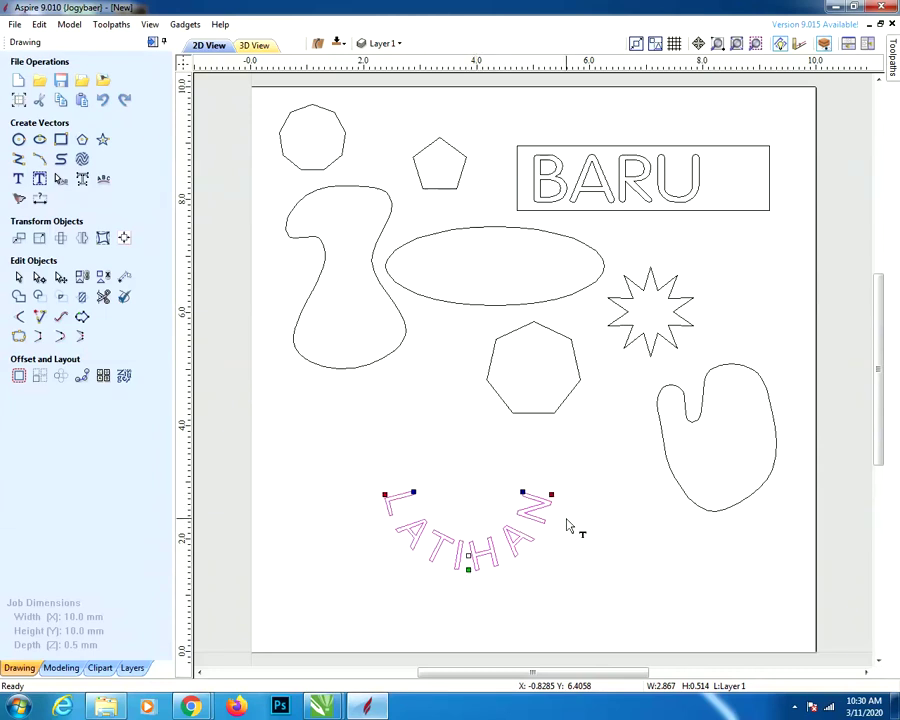
pyautogui.moveTo(584, 477); pyautogui.dragTo(608, 488)
pyautogui.moveTo(419, 493); pyautogui.dragTo(466, 472)
pyautogui.moveTo(384, 511); pyautogui.dragTo(436, 464)
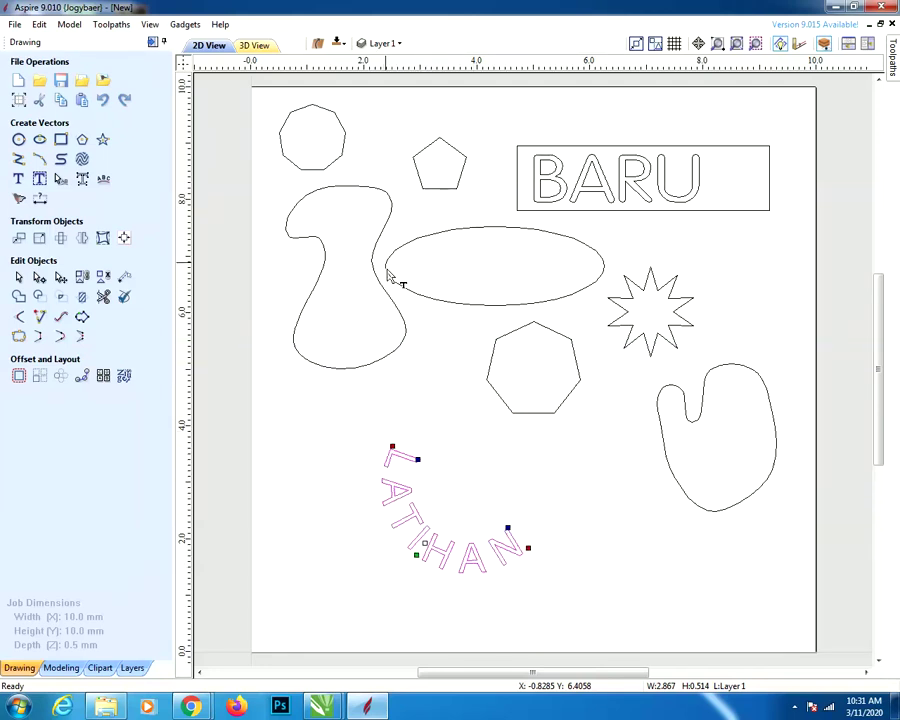
# Convert the curved "LATIHAN" text to curves, enlarge the letter L to about 1.27 by 0.96 mm, and move it away from the other letters
pyautogui.click(85, 186)
pyautogui.click(405, 457)
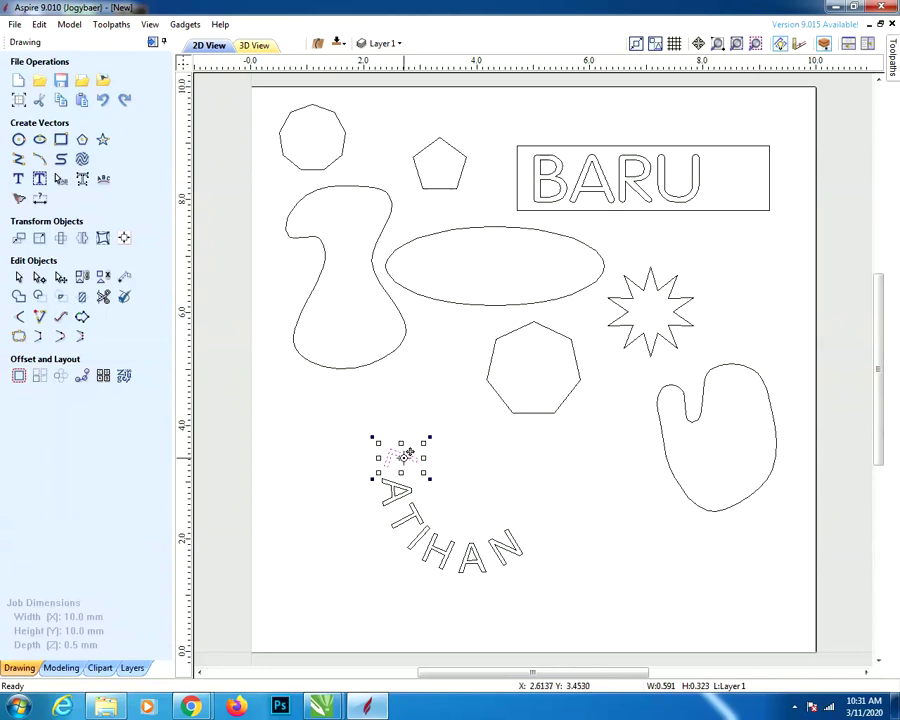
pyautogui.click(405, 455)
pyautogui.moveTo(401, 440); pyautogui.dragTo(460, 437)
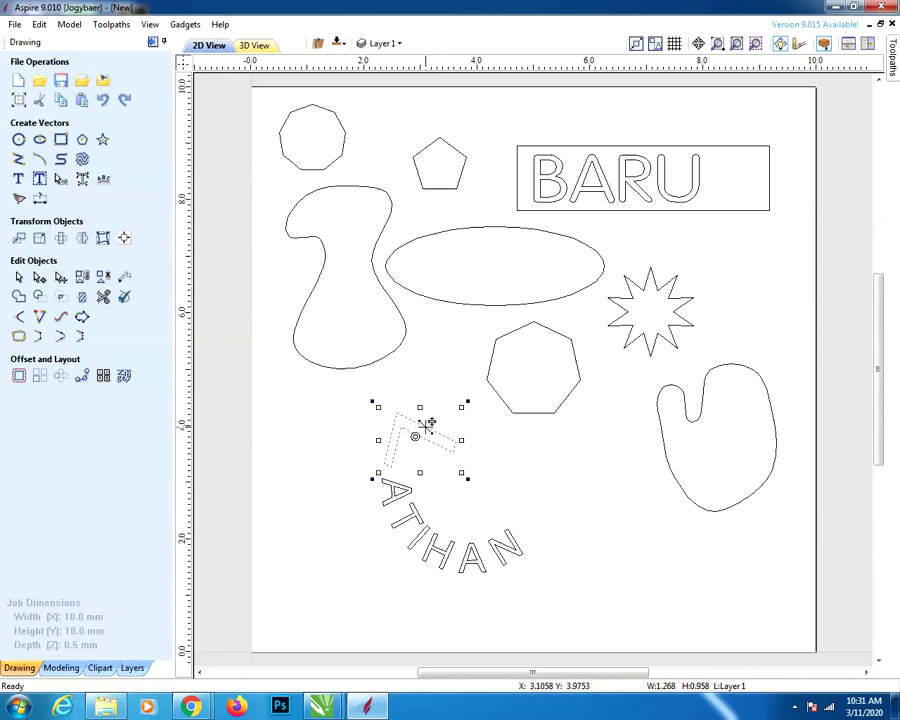
pyautogui.moveTo(428, 422); pyautogui.dragTo(460, 428)
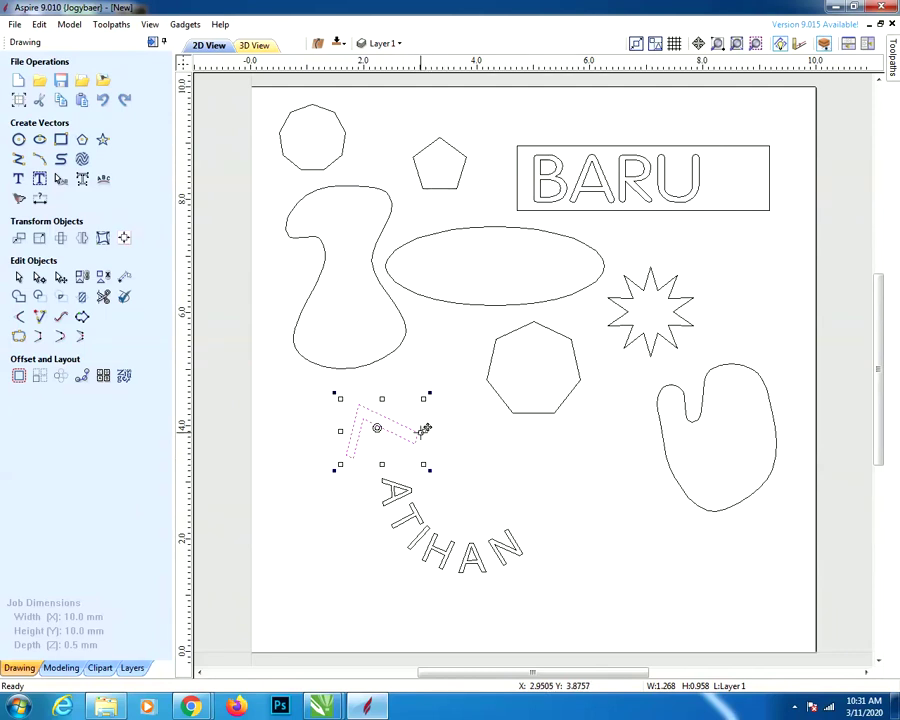
# Select the letter A on its own, and delete all the converted "LATIHAN" letters together
pyautogui.click(396, 484)
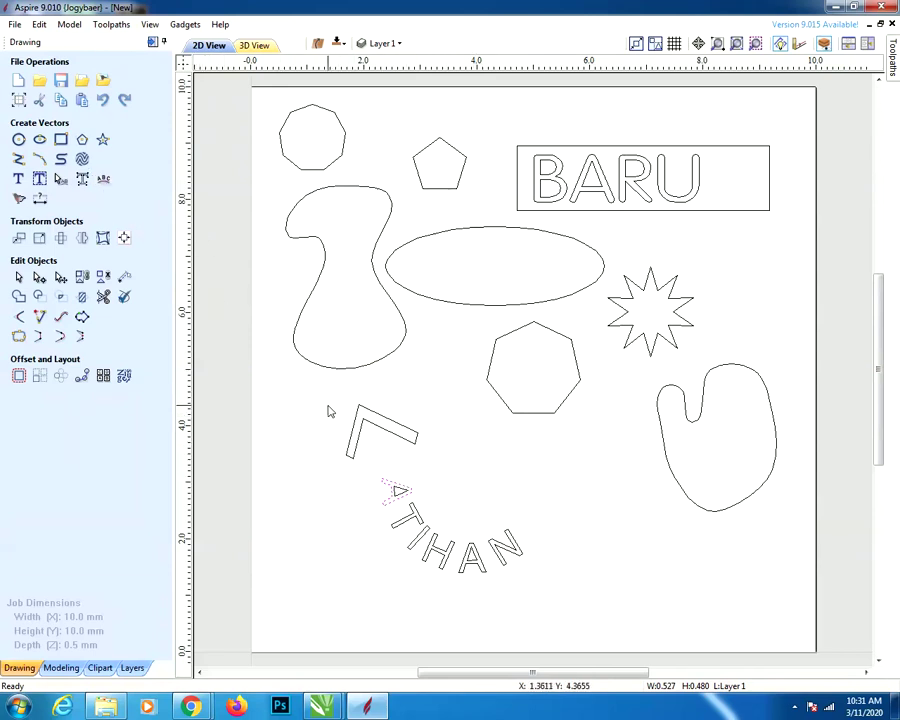
pyautogui.moveTo(327, 402); pyautogui.dragTo(562, 603)
pyautogui.press('Delete')
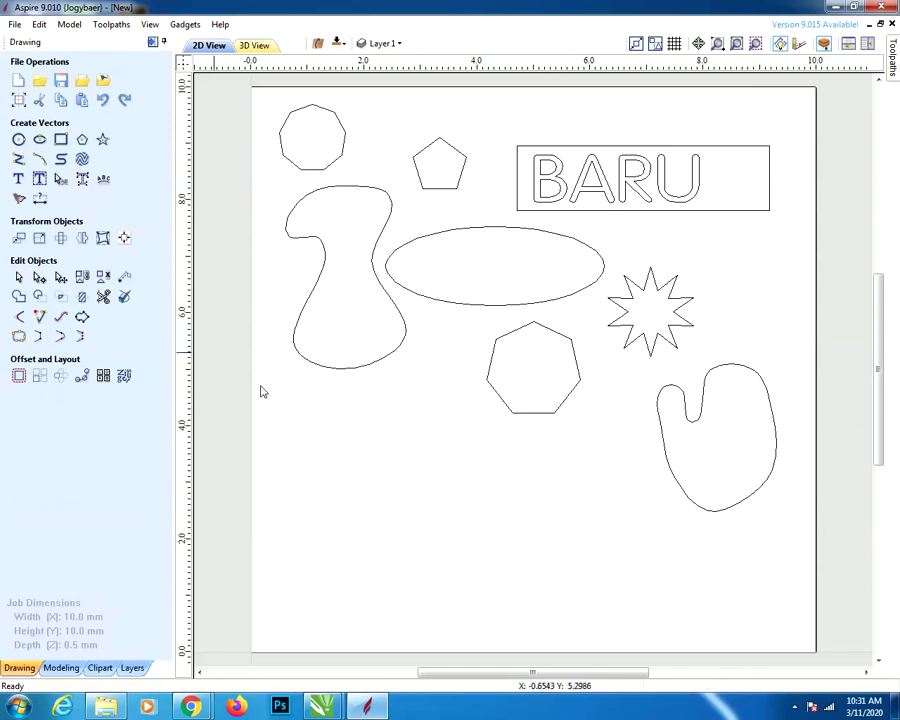
# Create the text "LATIHAN" in the TRENDY font with a height of 0.5 mm at the job origin
pyautogui.click(19, 179)
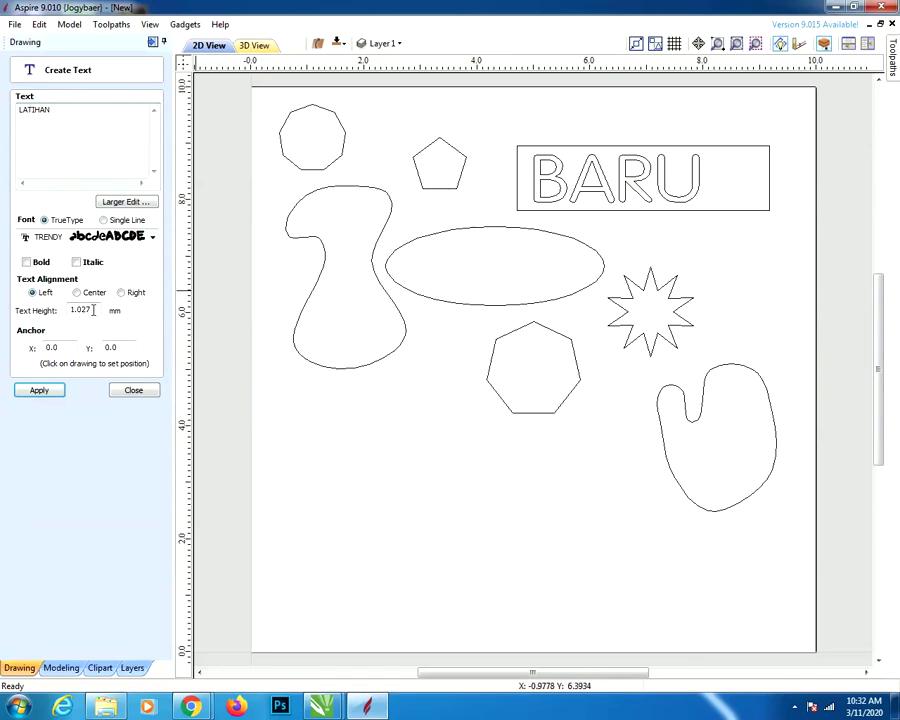
pyautogui.moveTo(93, 310); pyautogui.dragTo(63, 310)
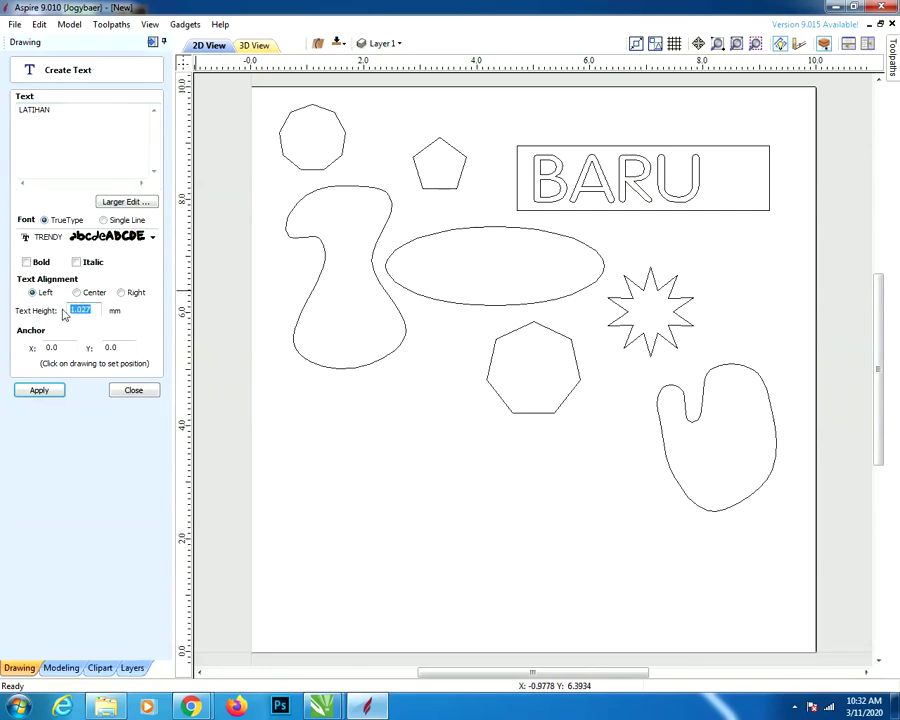
pyautogui.write('0.5')
pyautogui.click(42, 390)
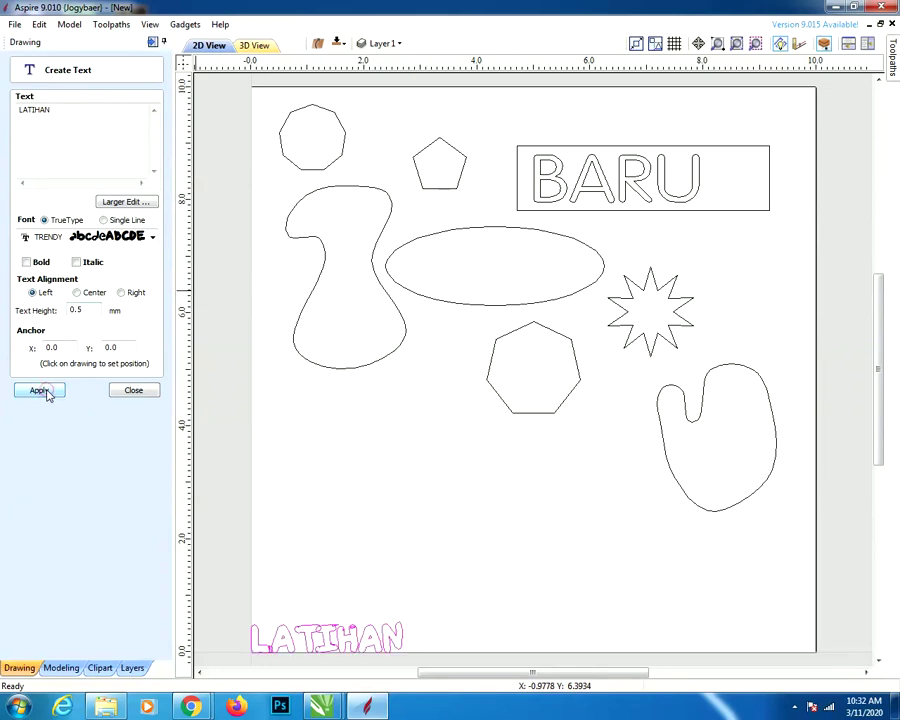
# Change the "LATIHAN" text to the Univers font and place it at about X 2.5, Y 1.7 mm in the empty area below the shapes
pyautogui.click(152, 236)
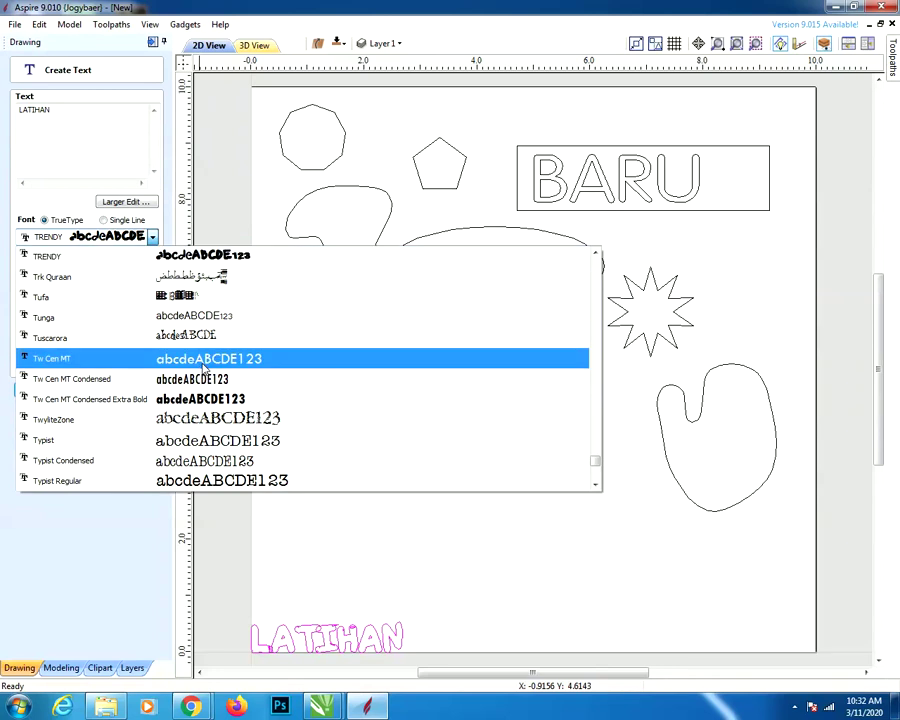
pyautogui.scroll(-3, 210, 390)
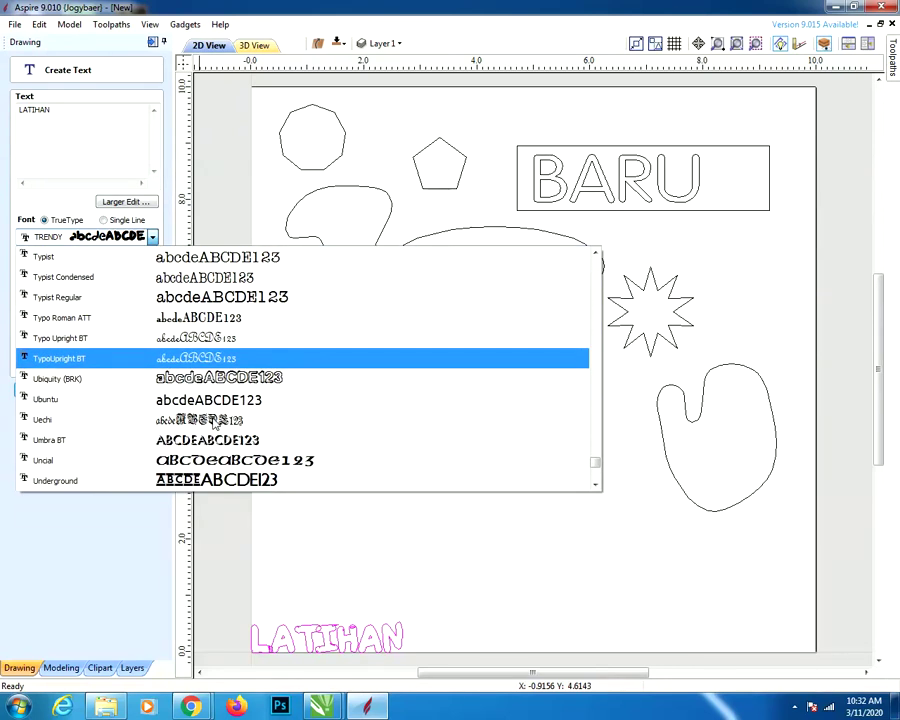
pyautogui.scroll(-3, 213, 425)
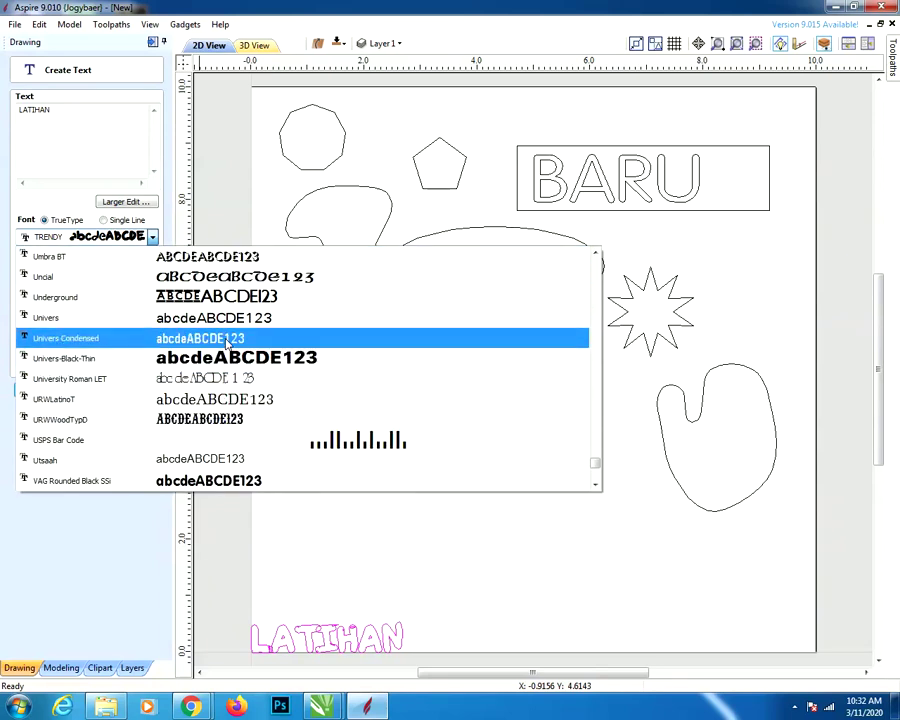
pyautogui.click(234, 317)
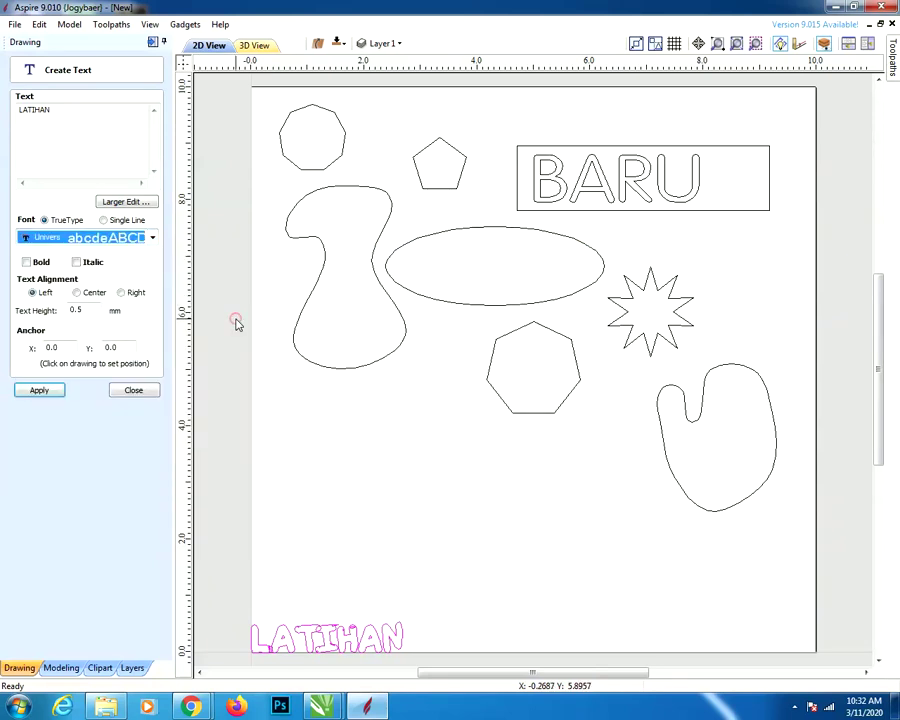
pyautogui.click(40, 390)
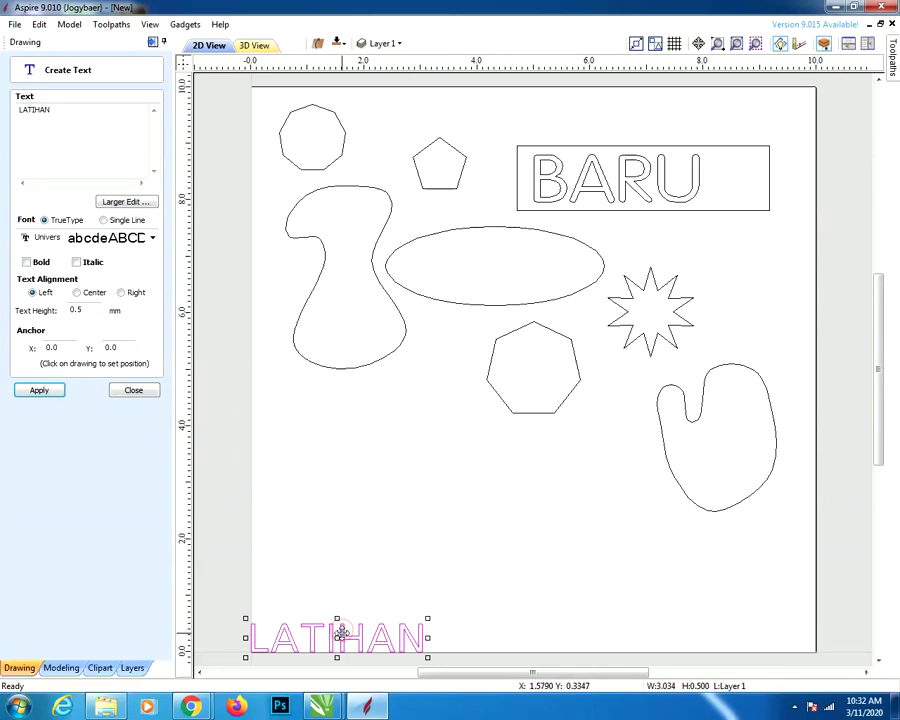
pyautogui.moveTo(341, 632); pyautogui.dragTo(480, 537)
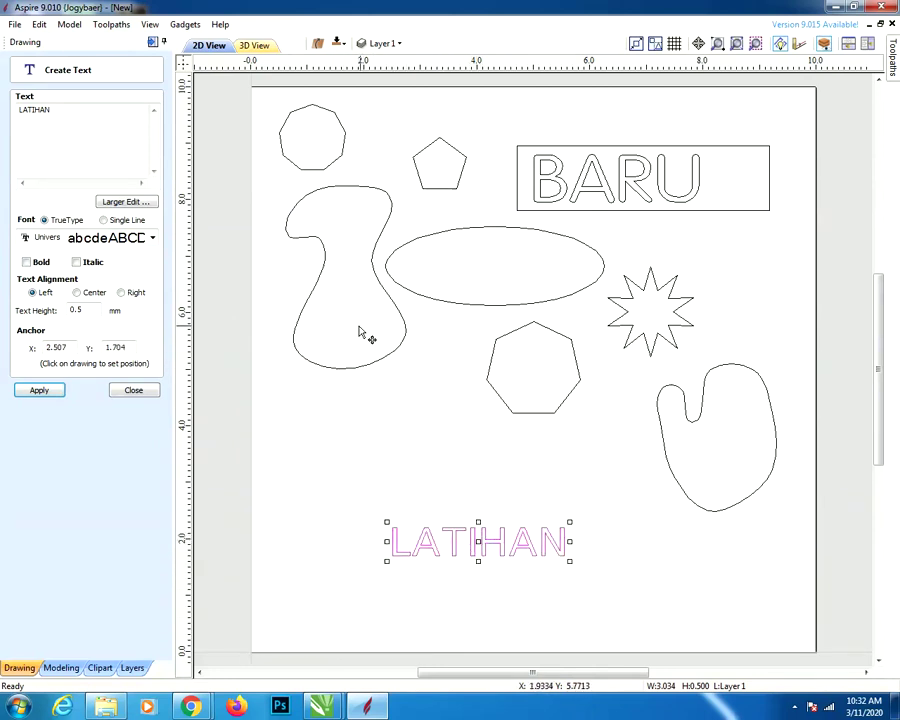
pyautogui.click(134, 390)
# Move the ellipse above the "LATIHAN" text, and wrap the text onto it with Text On A Curve, positioned above the curve
pyautogui.click(490, 232)
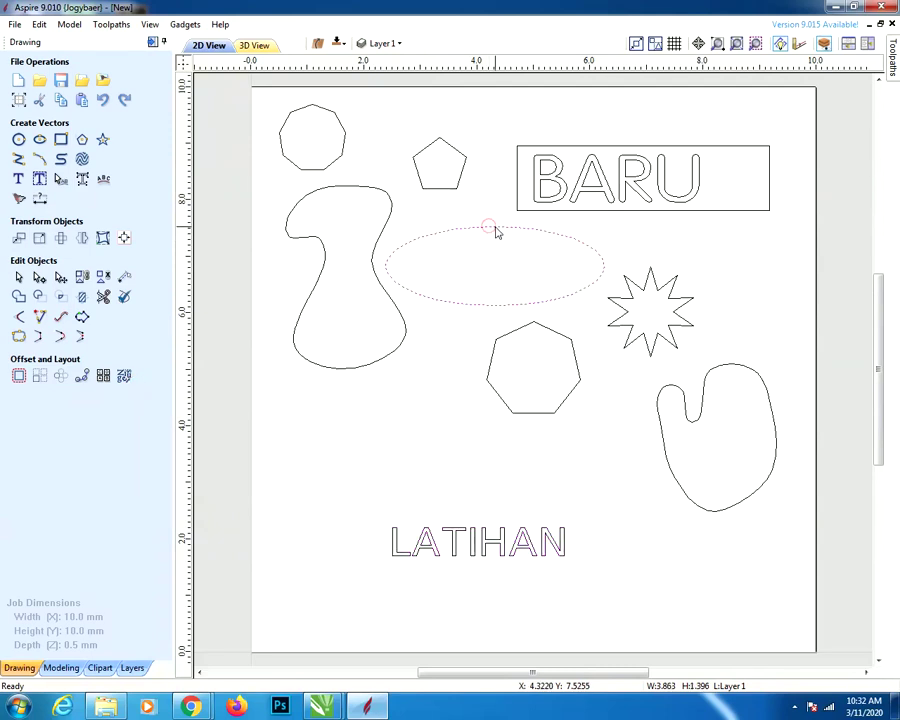
pyautogui.moveTo(507, 222); pyautogui.dragTo(440, 420)
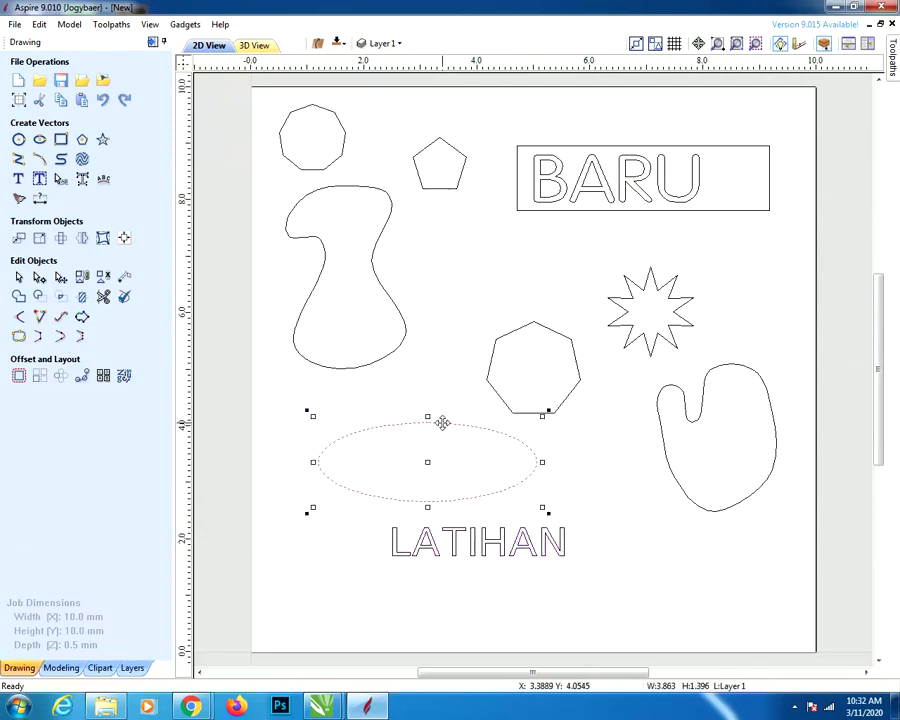
pyautogui.keyDown('shift'); pyautogui.click(479, 542); pyautogui.keyUp('shift')
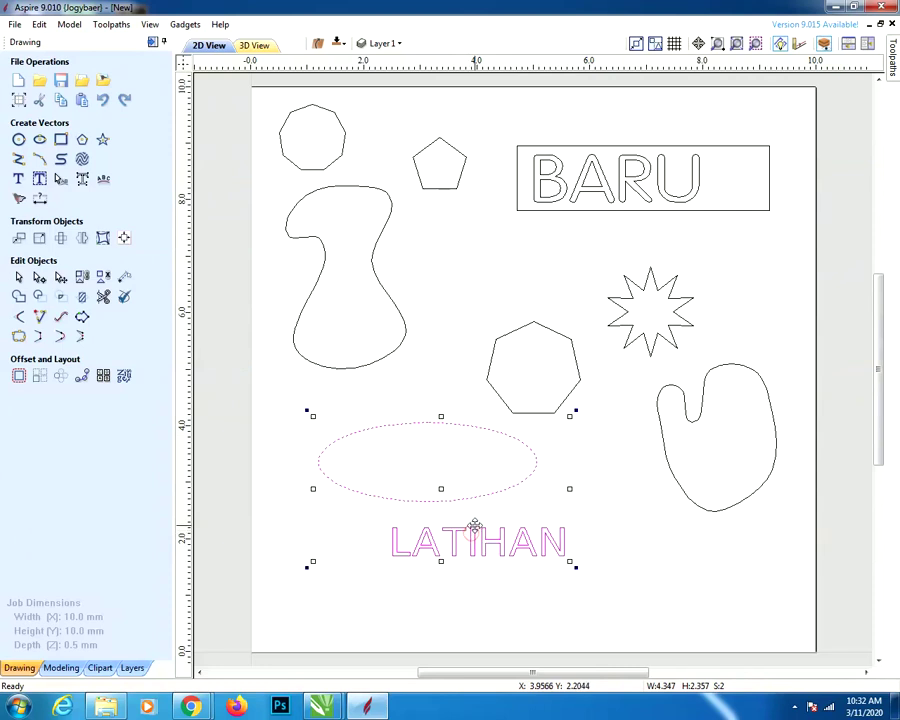
pyautogui.click(103, 180)
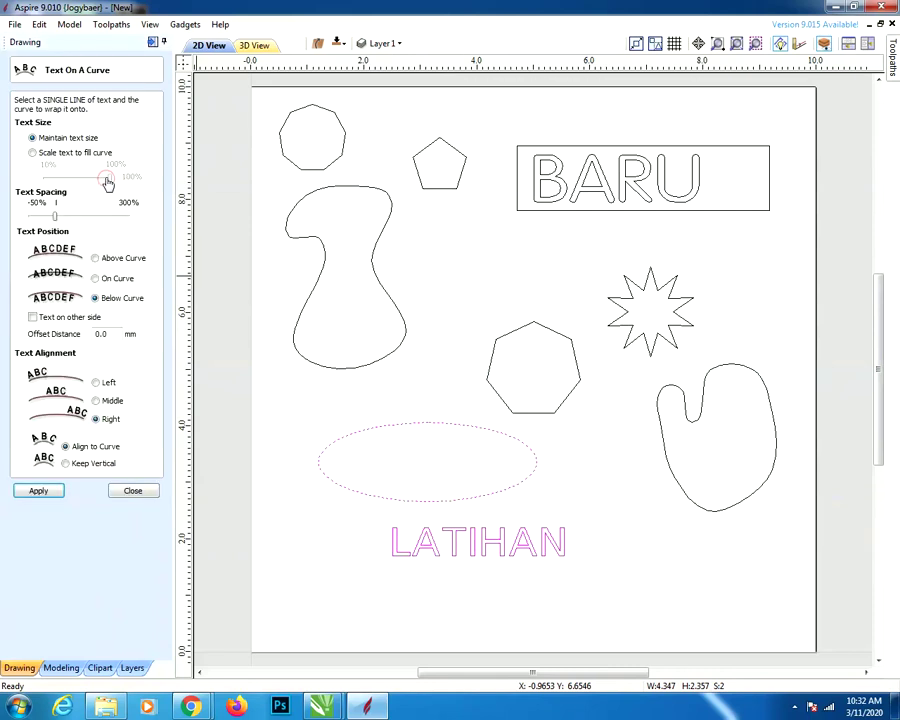
pyautogui.click(94, 257)
pyautogui.click(40, 491)
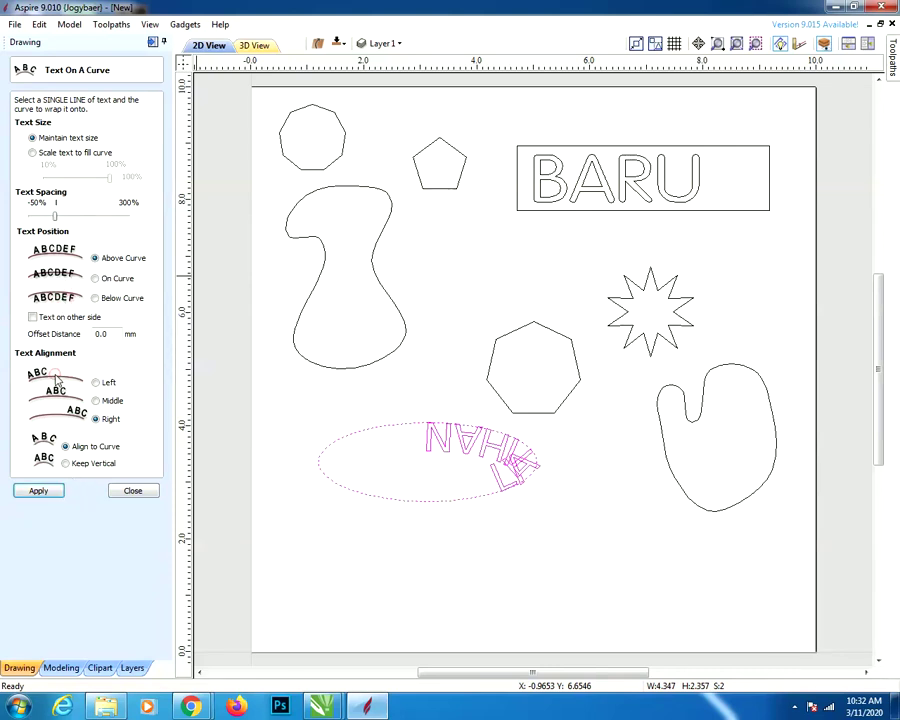
# Try left and middle alignment for the wrapped text, then settle on right alignment with the letters kept vertical
pyautogui.click(95, 382)
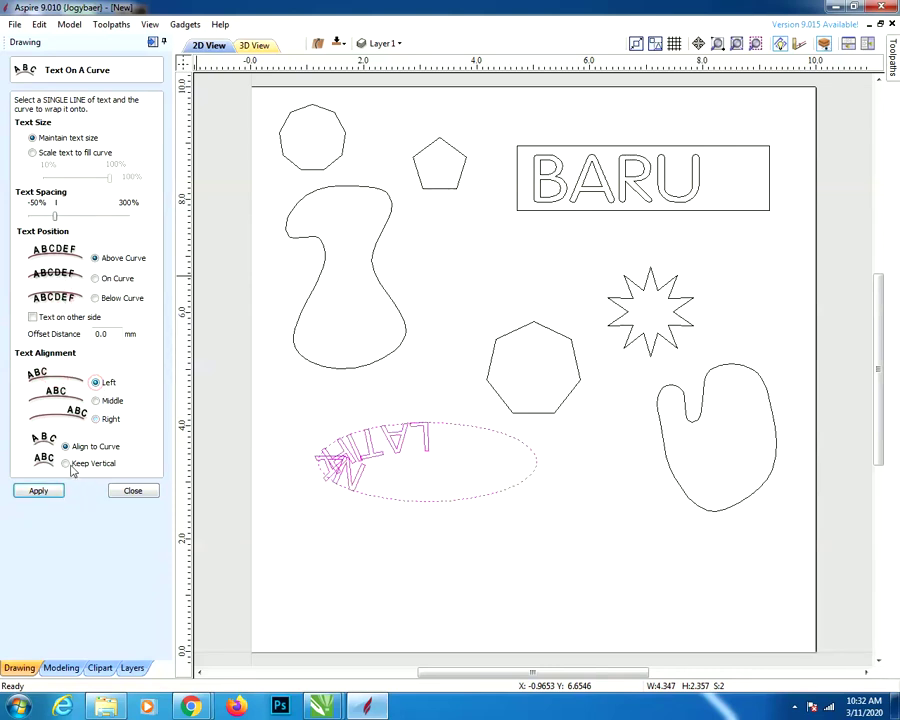
pyautogui.click(96, 401)
pyautogui.click(96, 419)
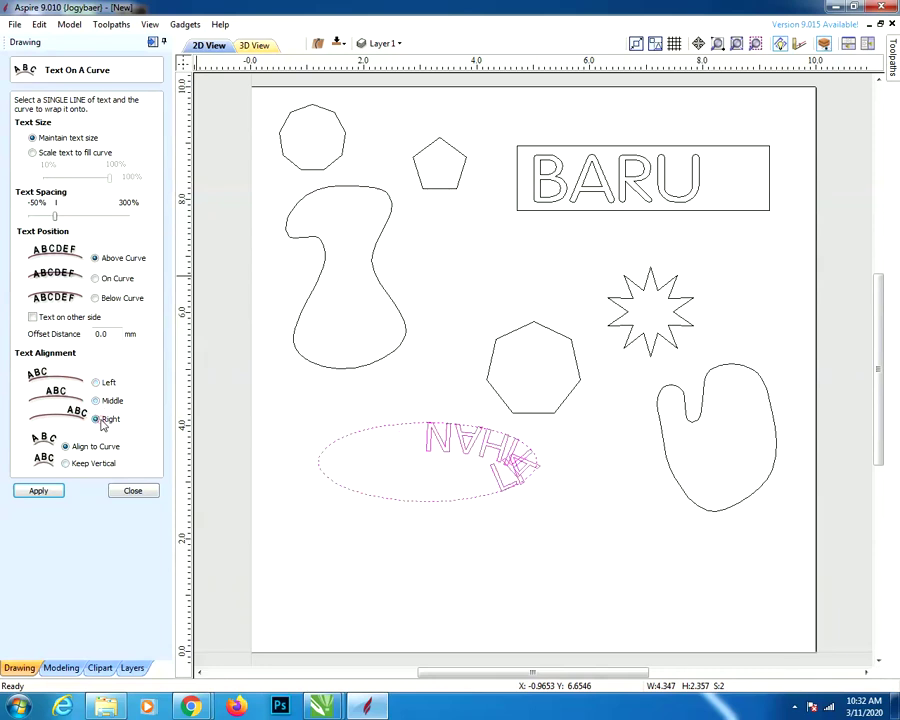
pyautogui.click(65, 464)
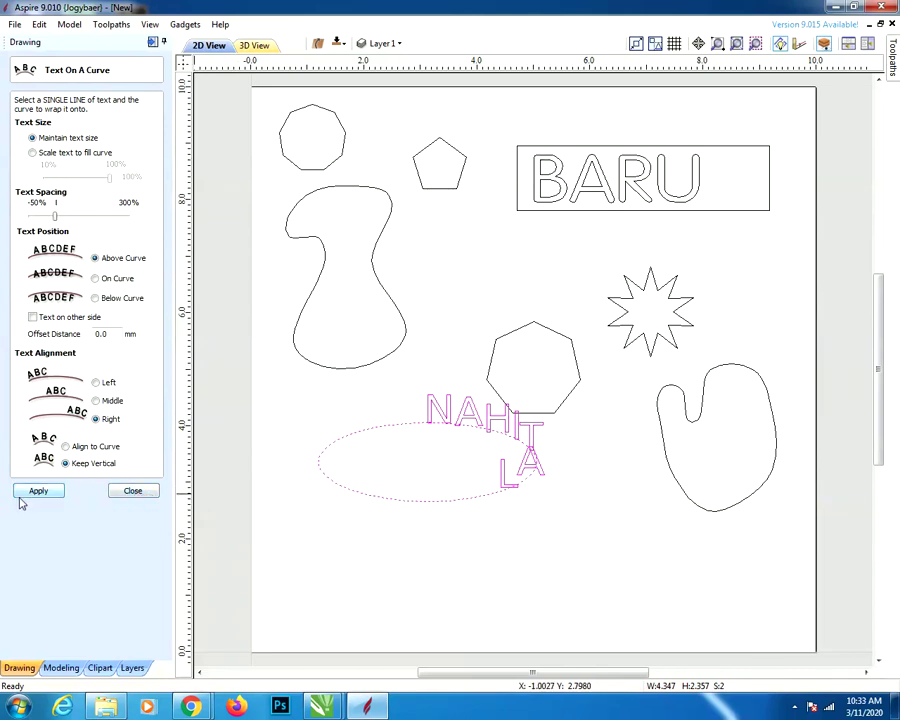
pyautogui.click(126, 492)
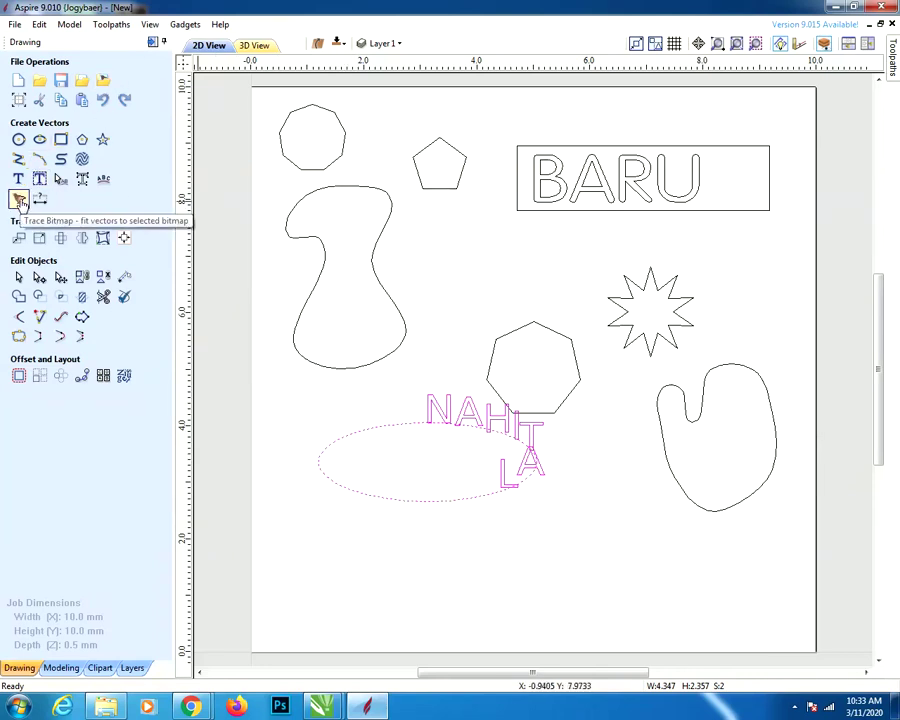
# Move the nonagon below the tall curved shape, to about X 0.94, Y 4.43 mm
pyautogui.click(19, 240)
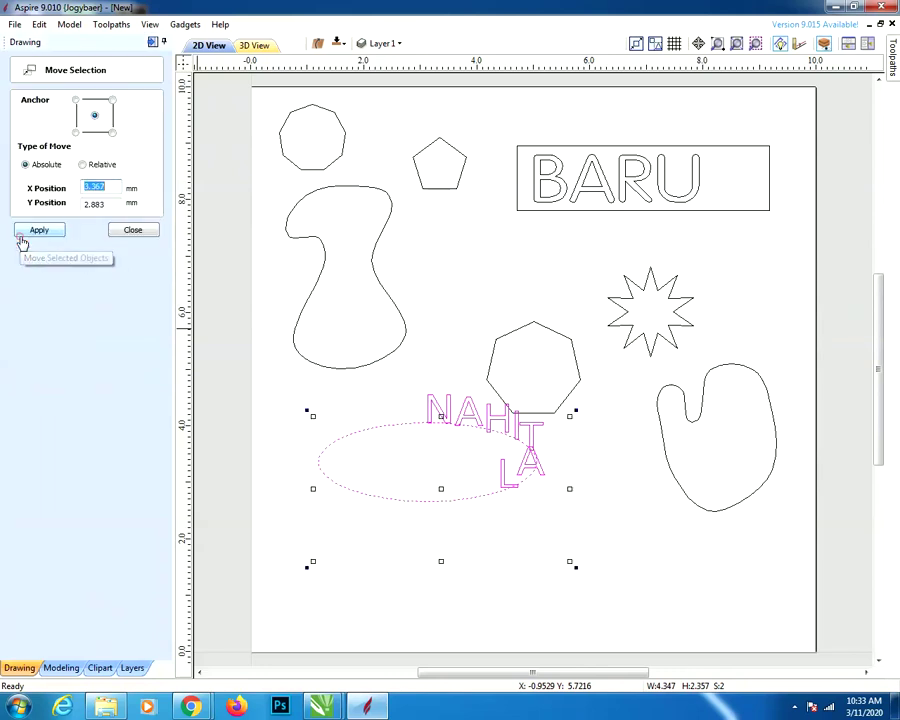
pyautogui.click(344, 136)
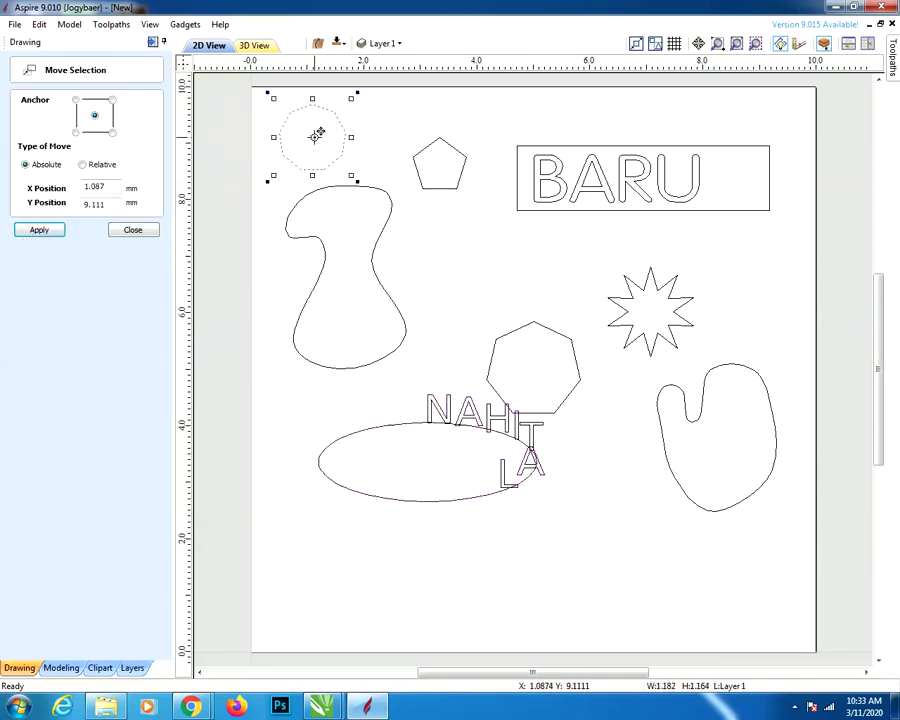
pyautogui.moveTo(313, 136); pyautogui.dragTo(304, 401)
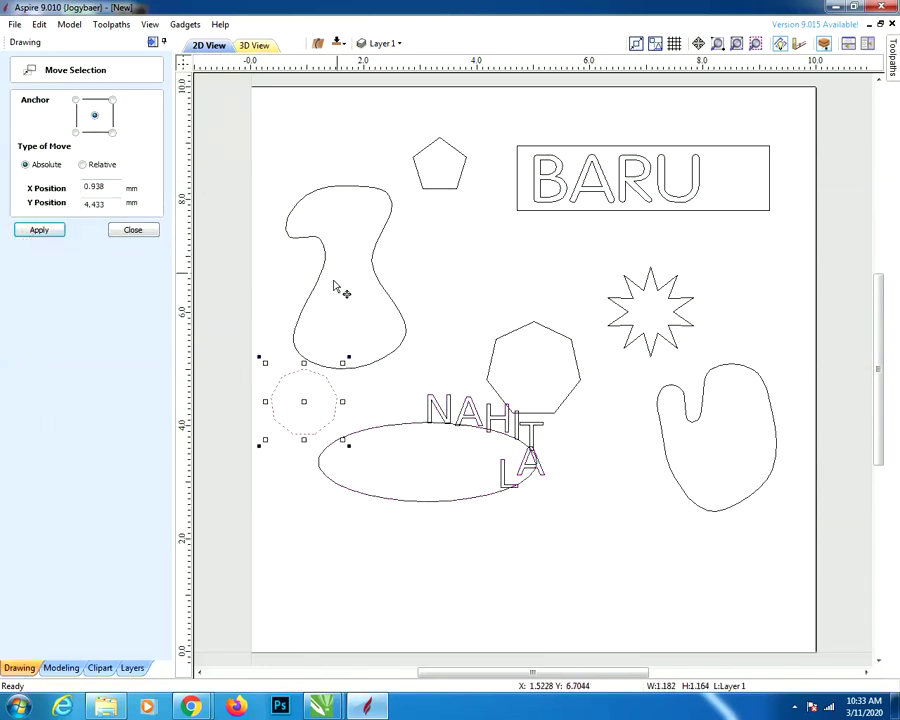
pyautogui.click(145, 232)
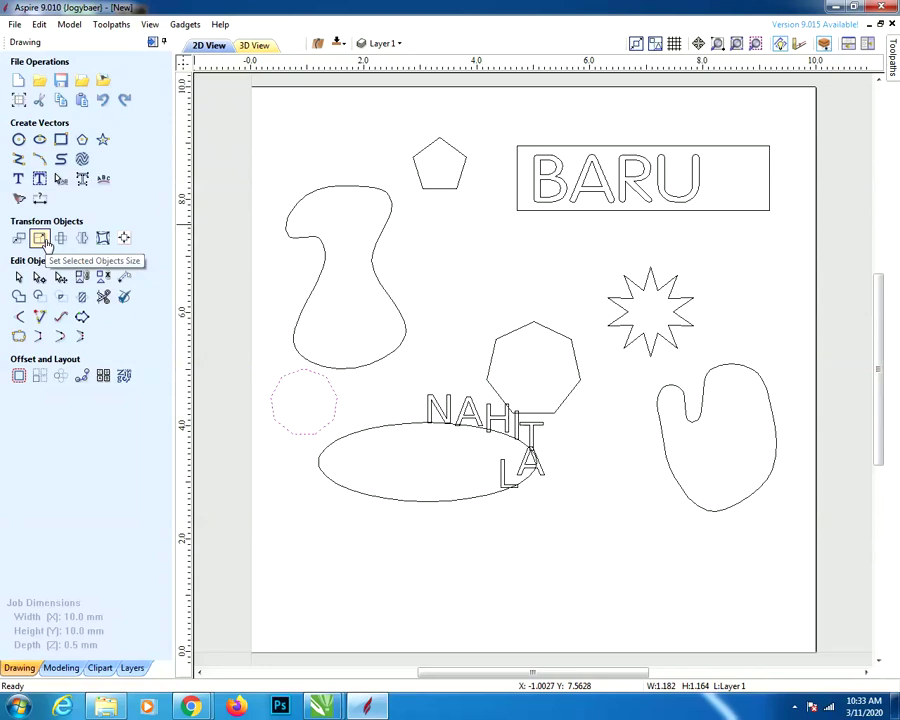
# View the nonagon's Set Size options, and enlarge the nonagon freehand to about 2.18 by 2.14 mm
pyautogui.click(45, 244)
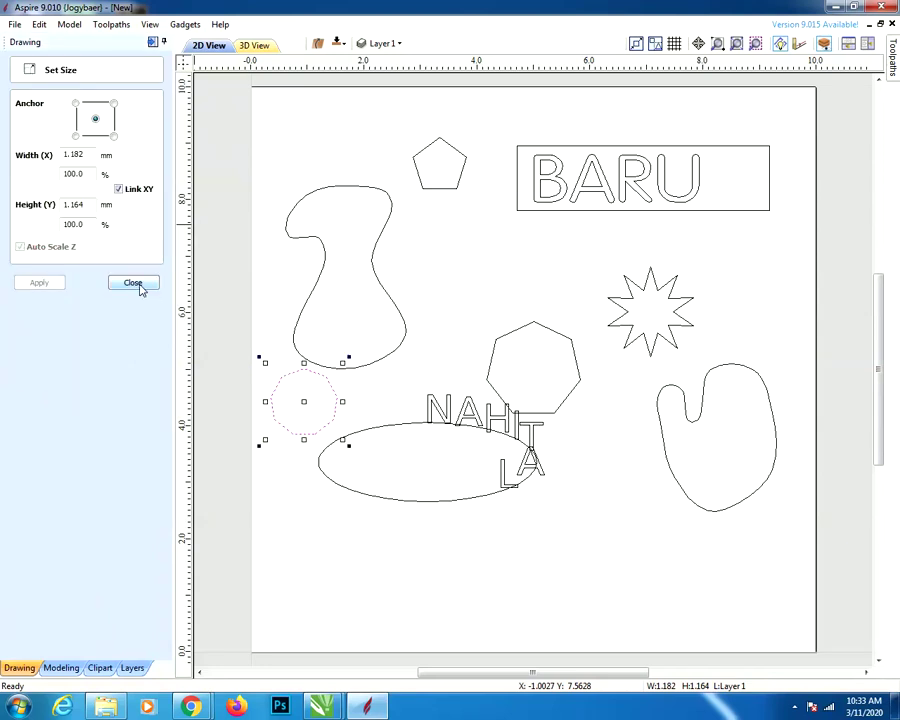
pyautogui.click(137, 282)
pyautogui.click(328, 379)
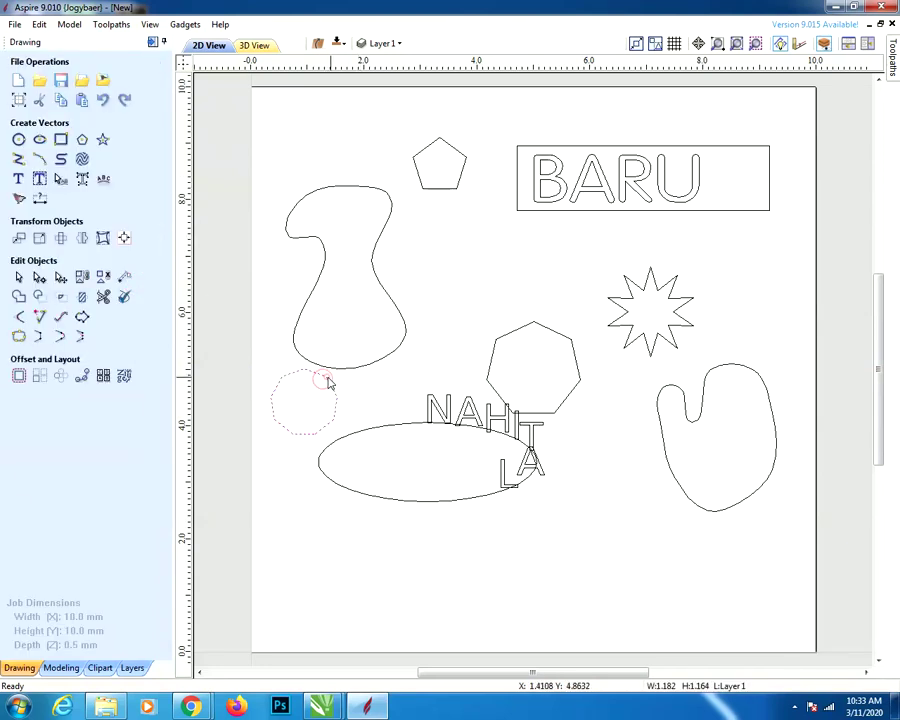
pyautogui.click(323, 374)
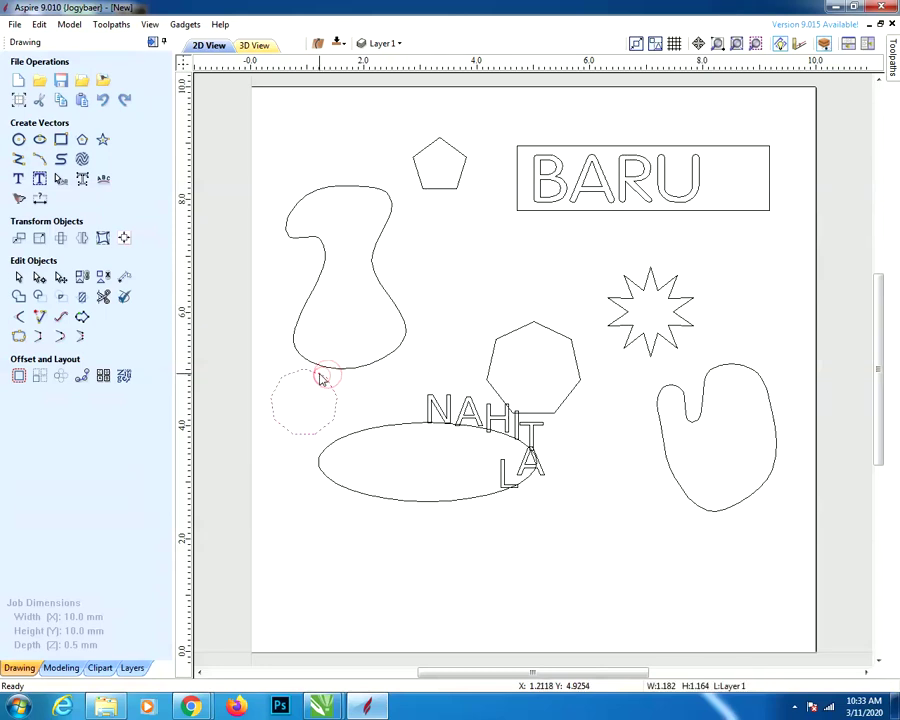
pyautogui.moveTo(345, 362); pyautogui.dragTo(400, 306)
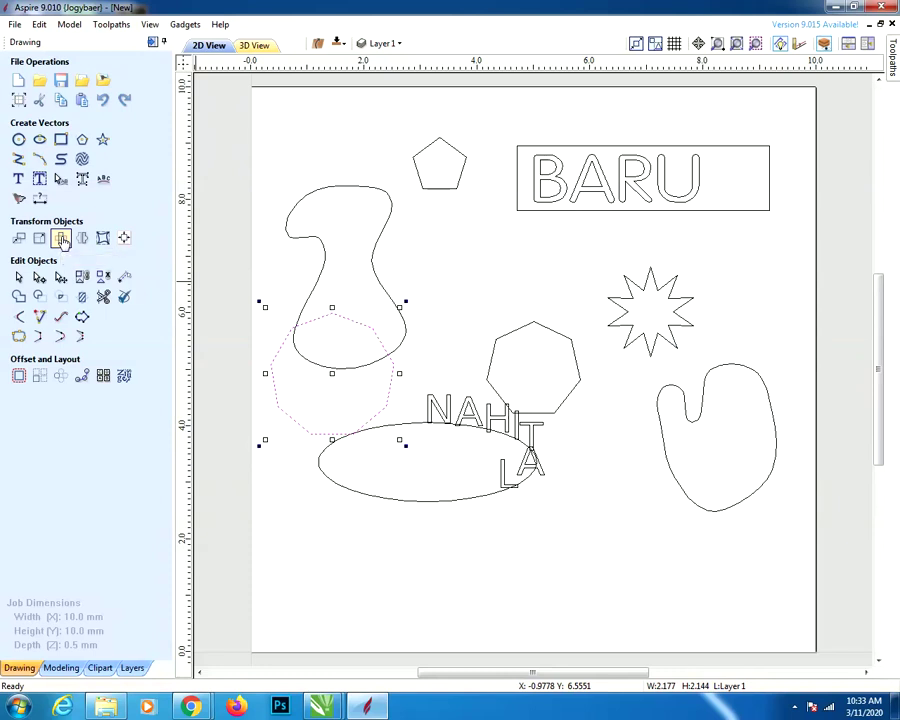
# Rotate the tall curved shape by 90 degrees and move its centre to about X 3.4, Y 6.63 mm
pyautogui.click(383, 242)
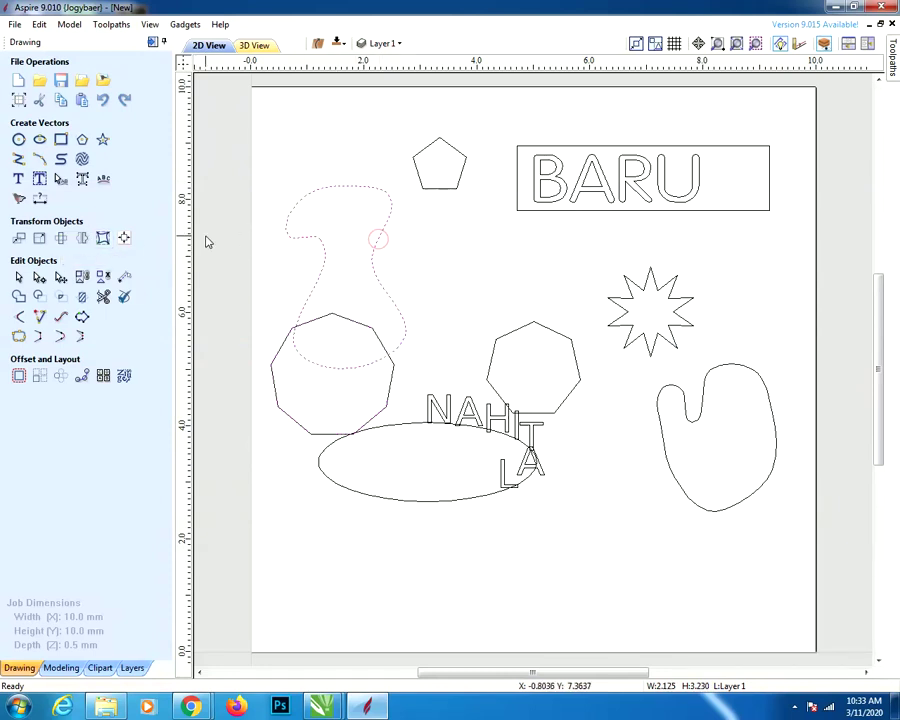
pyautogui.click(60, 238)
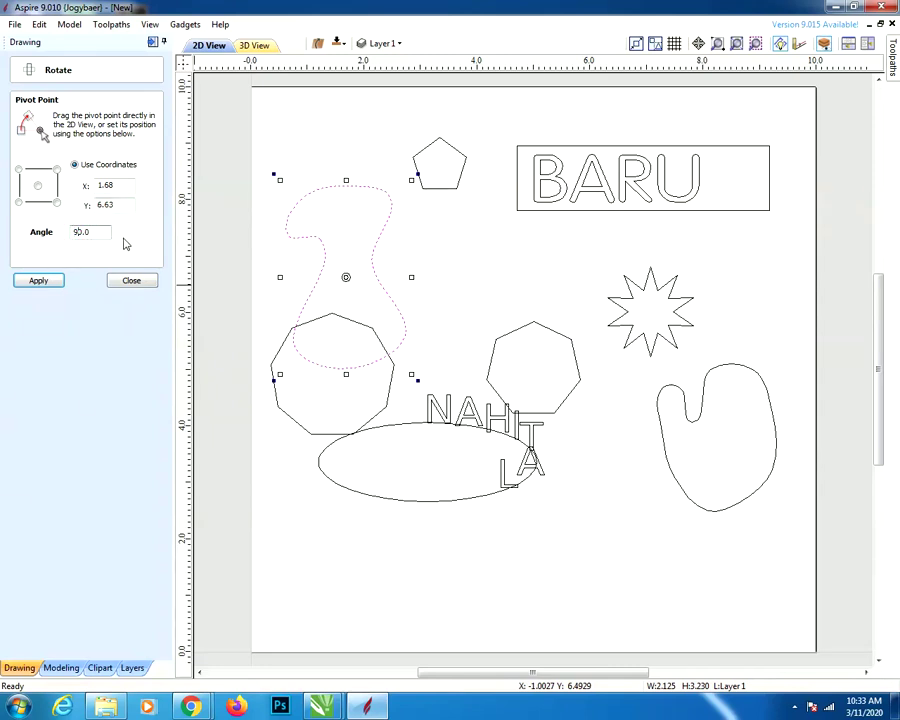
pyautogui.click(38, 282)
pyautogui.moveTo(346, 277); pyautogui.dragTo(515, 240)
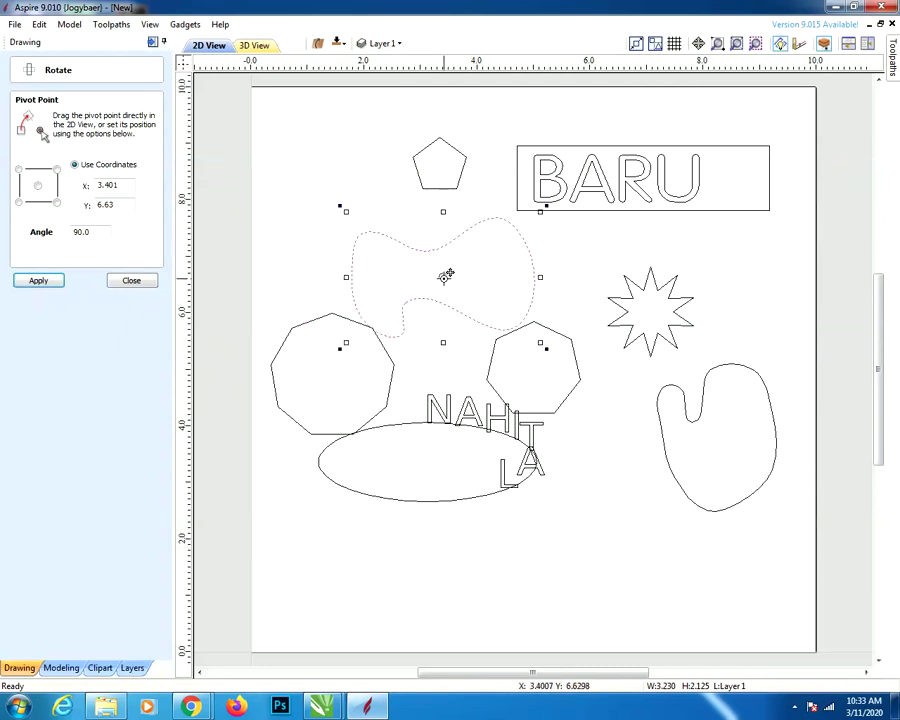
# Rotate the curved shape freehand around its centre in both directions, and rotate it by an exact angle of 90 degrees
pyautogui.moveTo(546, 205); pyautogui.dragTo(413, 272)
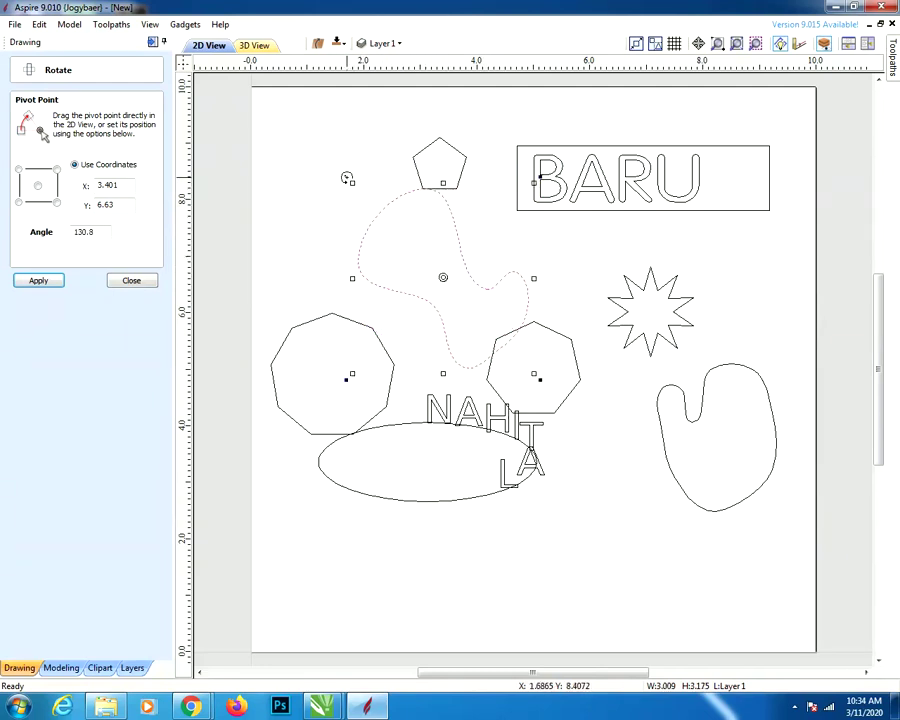
pyautogui.moveTo(346, 178); pyautogui.dragTo(340, 321)
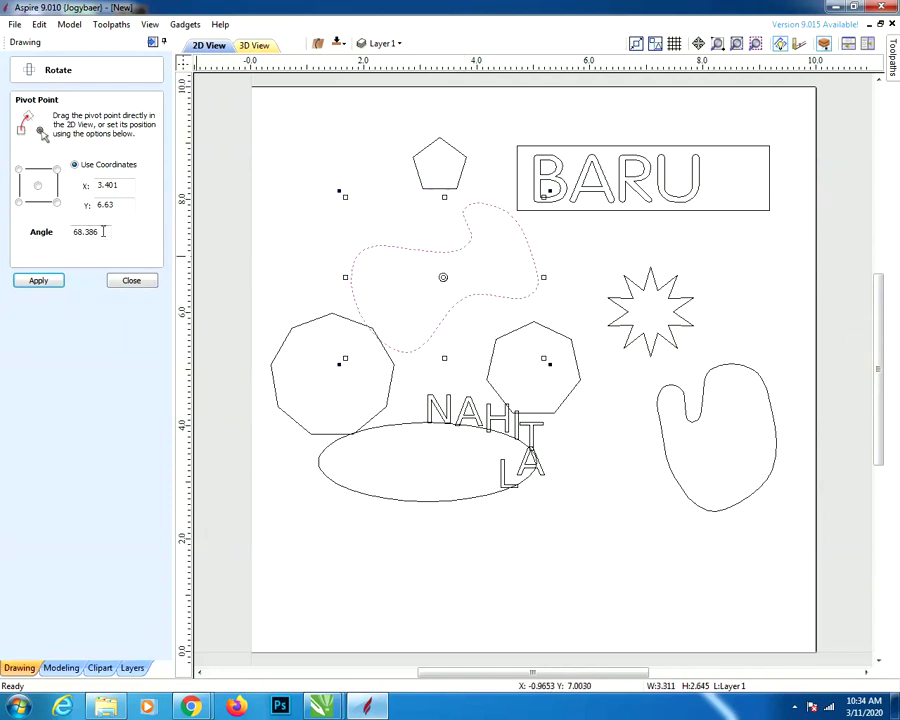
pyautogui.moveTo(103, 231); pyautogui.dragTo(60, 231)
pyautogui.write('90')
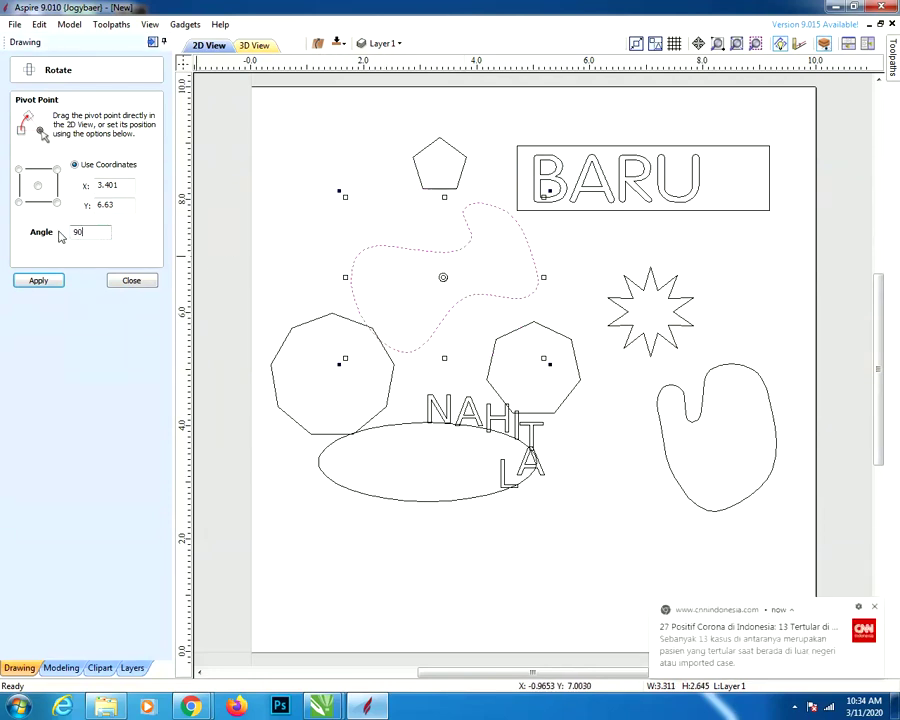
pyautogui.press('Return')
pyautogui.click(145, 283)
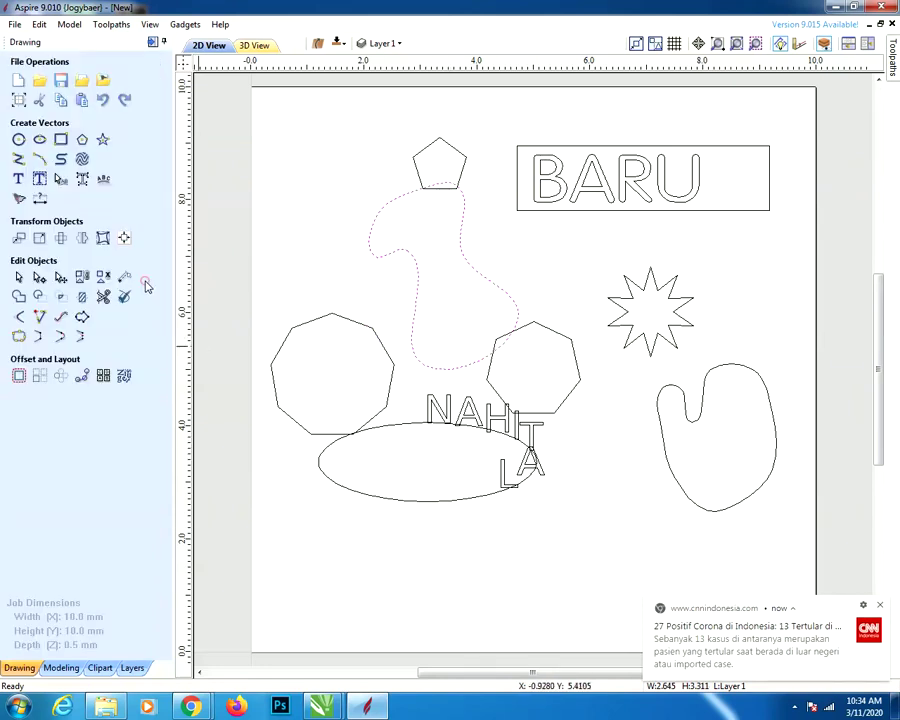
# Mirror the curved shape about its right, top, bottom and left sides in turn
pyautogui.click(83, 240)
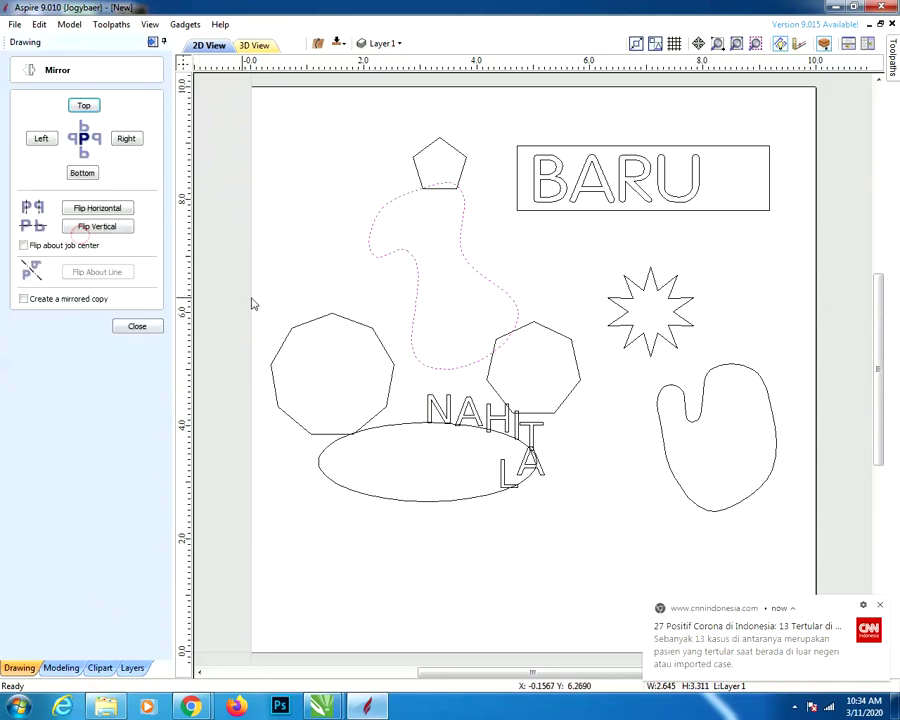
pyautogui.click(127, 139)
pyautogui.click(84, 106)
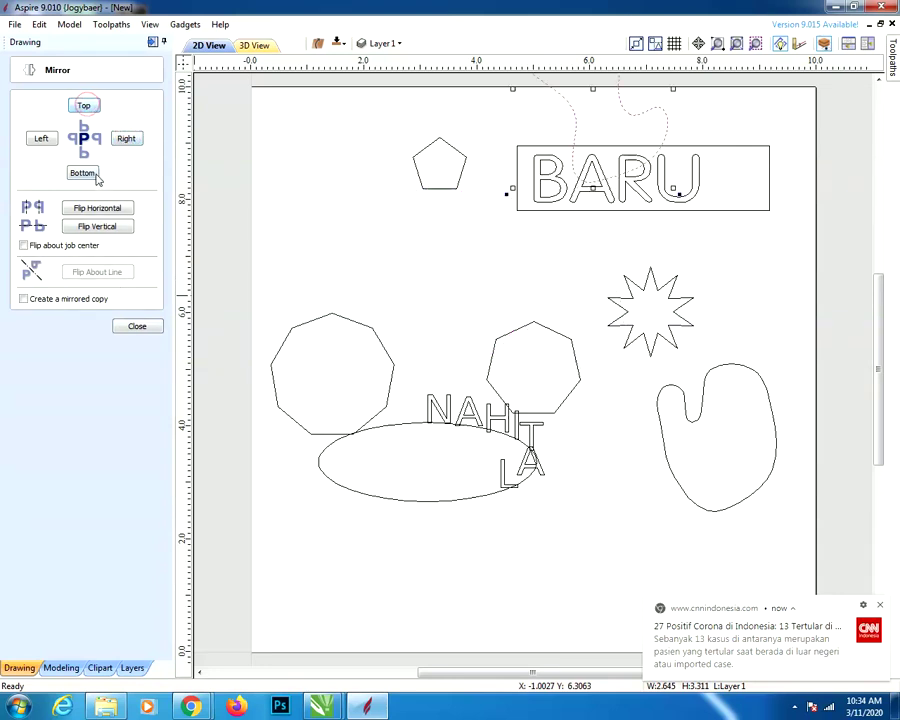
pyautogui.click(84, 174)
pyautogui.click(40, 139)
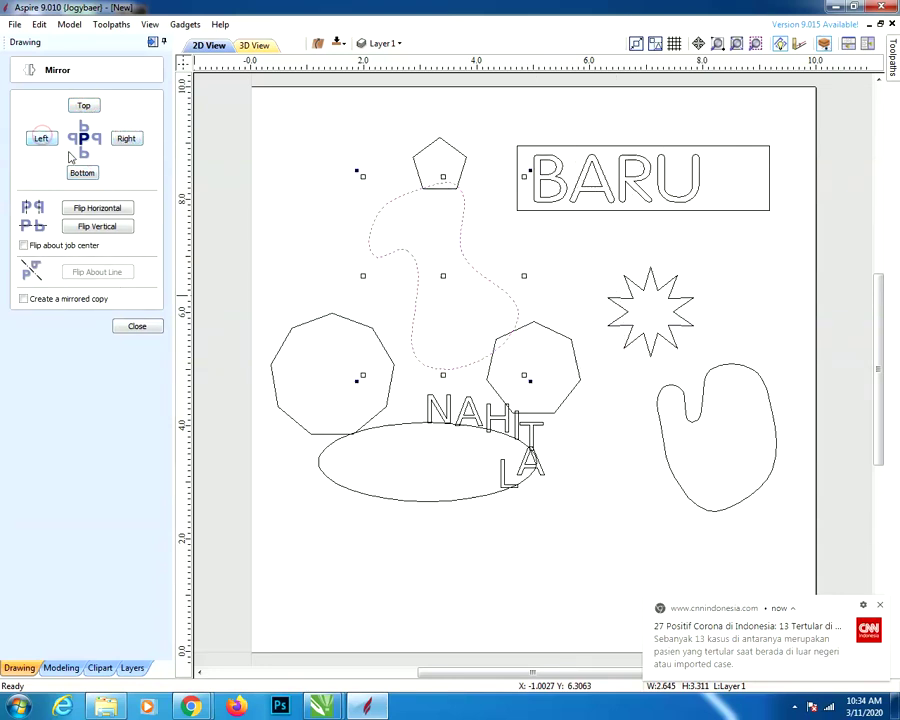
# Flip the curved shape horizontally and vertically, and shrink it freehand to about 2.2 by 2.75 mm
pyautogui.click(113, 212)
pyautogui.click(117, 228)
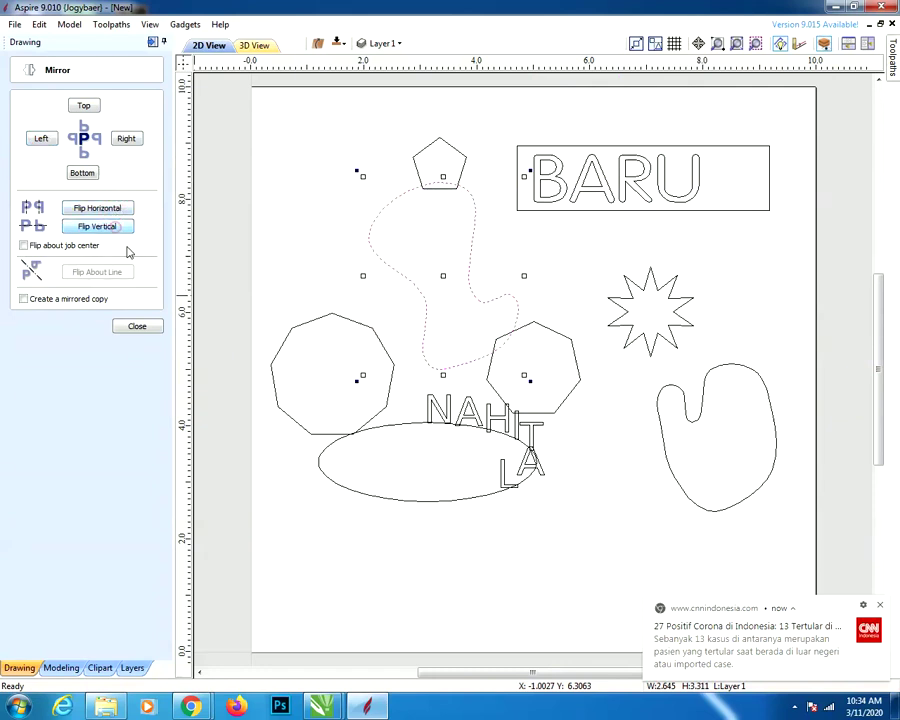
pyautogui.click(136, 326)
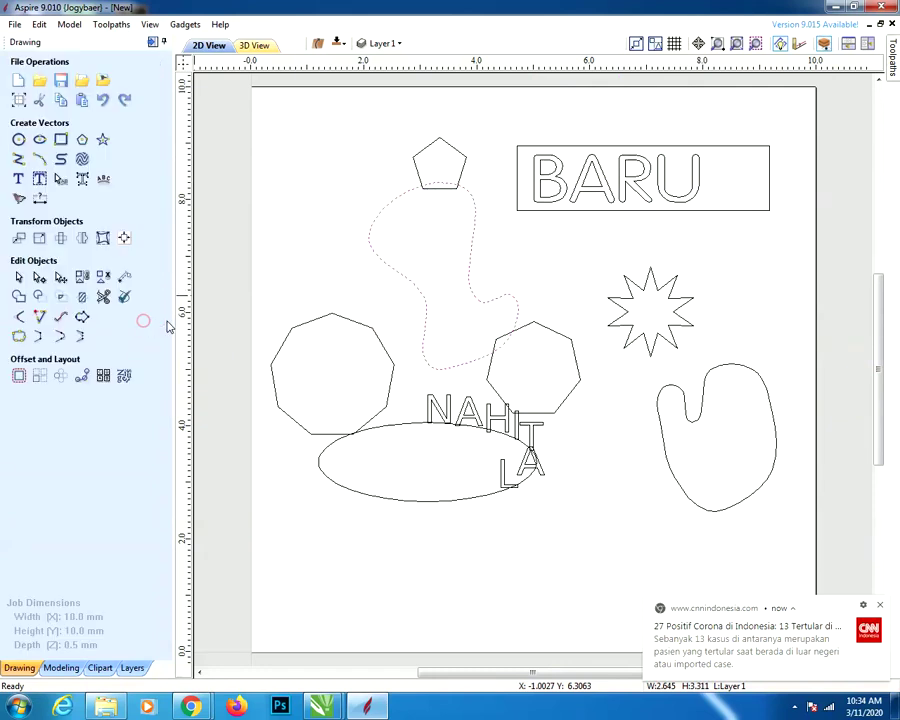
pyautogui.click(472, 199)
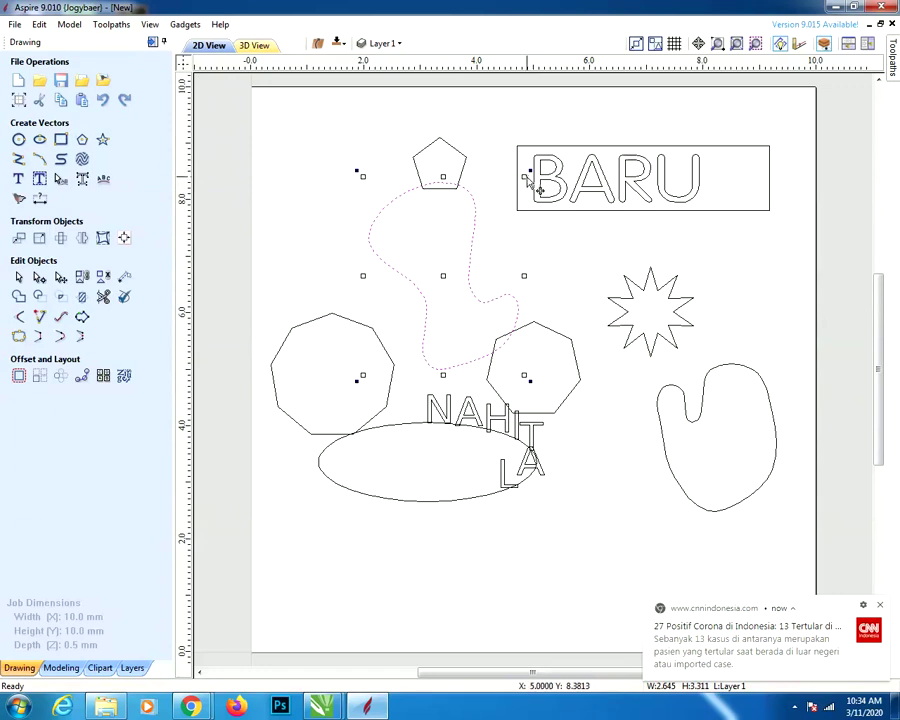
pyautogui.moveTo(526, 176); pyautogui.dragTo(494, 204)
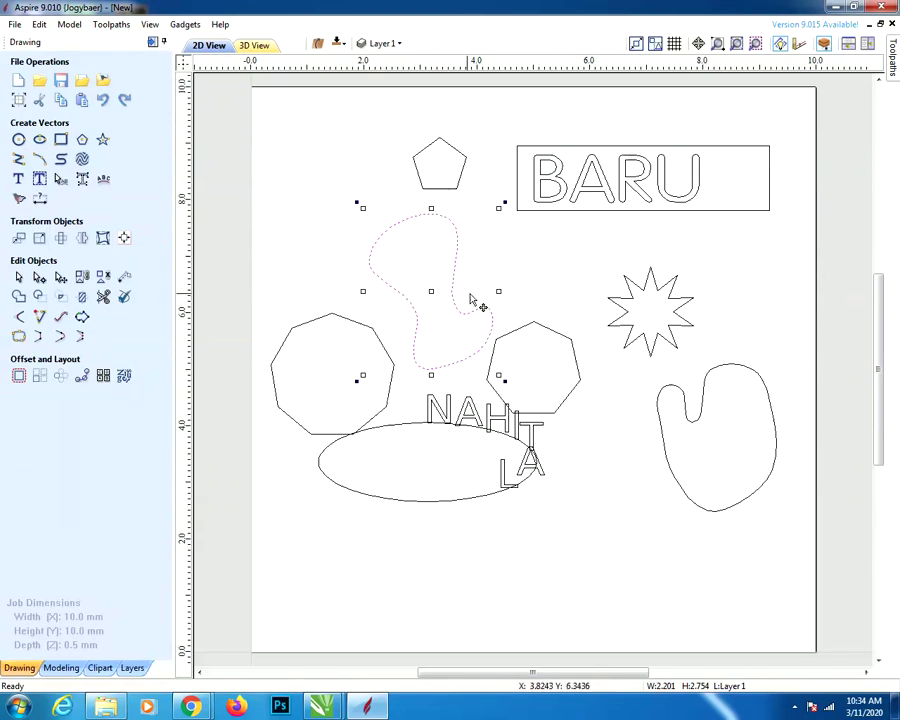
# Draw a circle of 1.3 mm diameter below the ellipse, centred at about X 1.93, Y 2.03 mm
pyautogui.click(18, 139)
pyautogui.moveTo(360, 537); pyautogui.dragTo(393, 555)
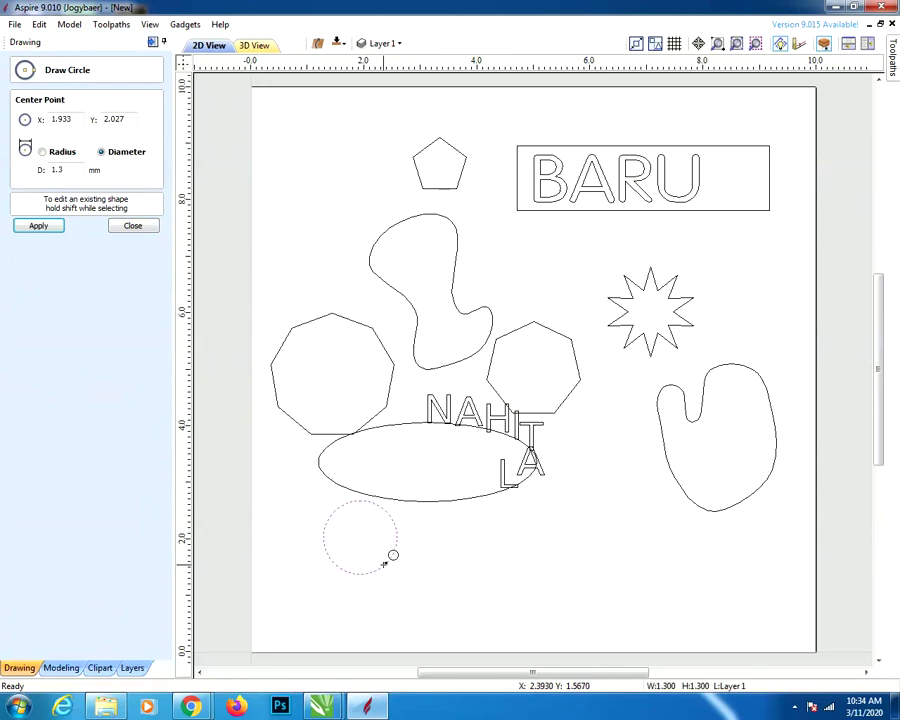
pyautogui.click(40, 226)
pyautogui.click(132, 226)
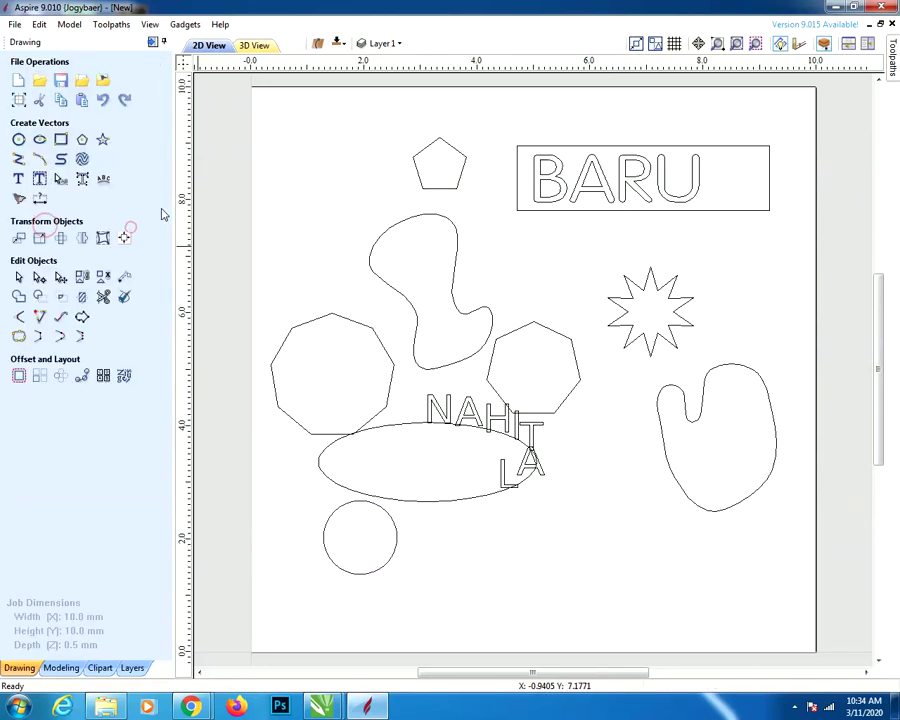
# Try the single-curve and two-curve distortion options on the new circle, and apply a Bounding Box distortion envelope to it
pyautogui.click(104, 240)
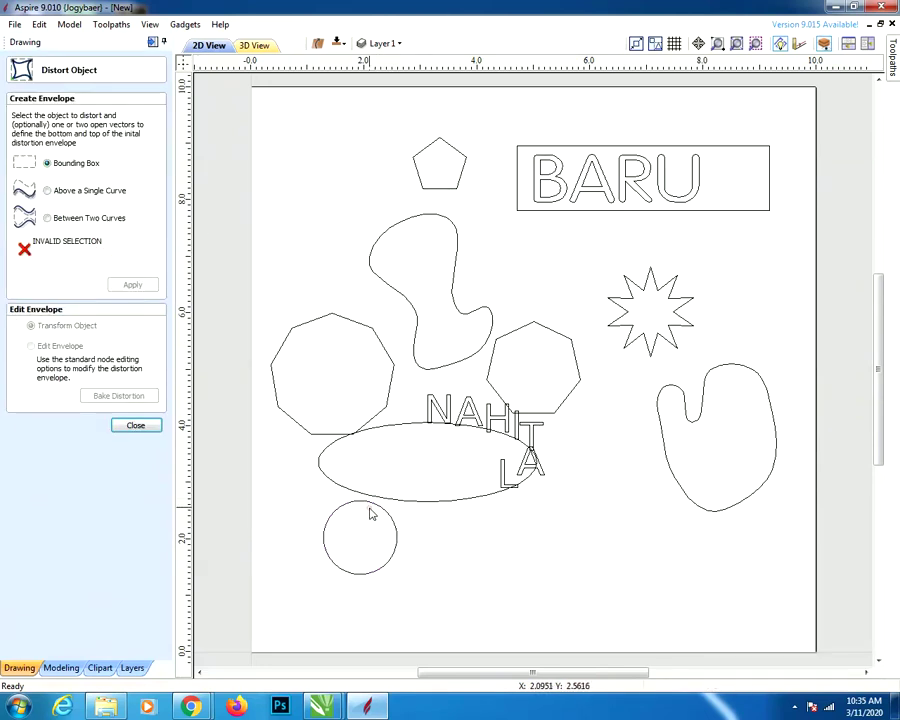
pyautogui.click(369, 503)
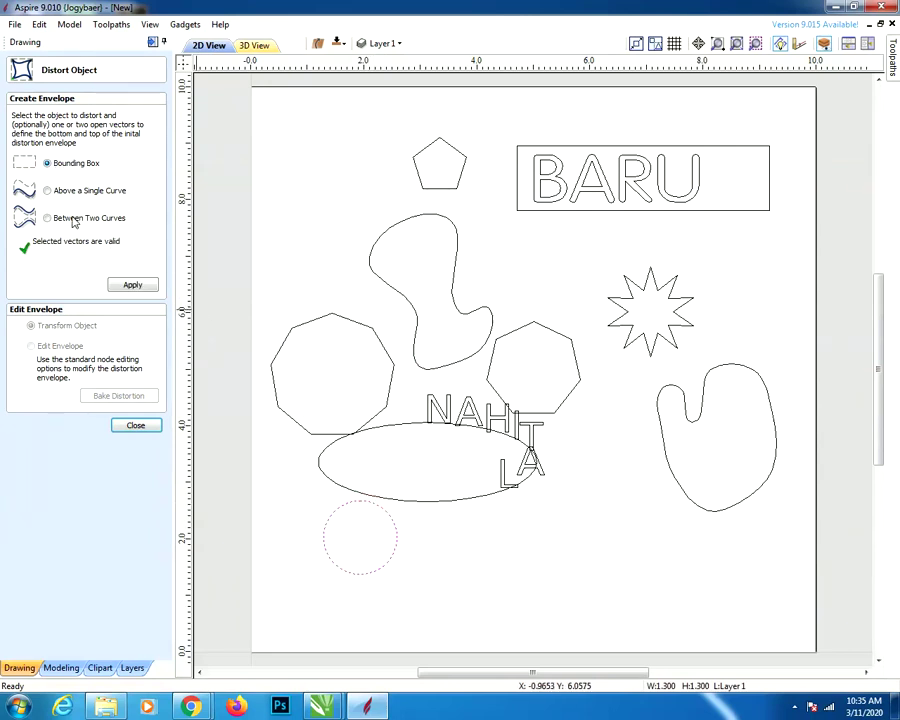
pyautogui.click(47, 190)
pyautogui.click(48, 219)
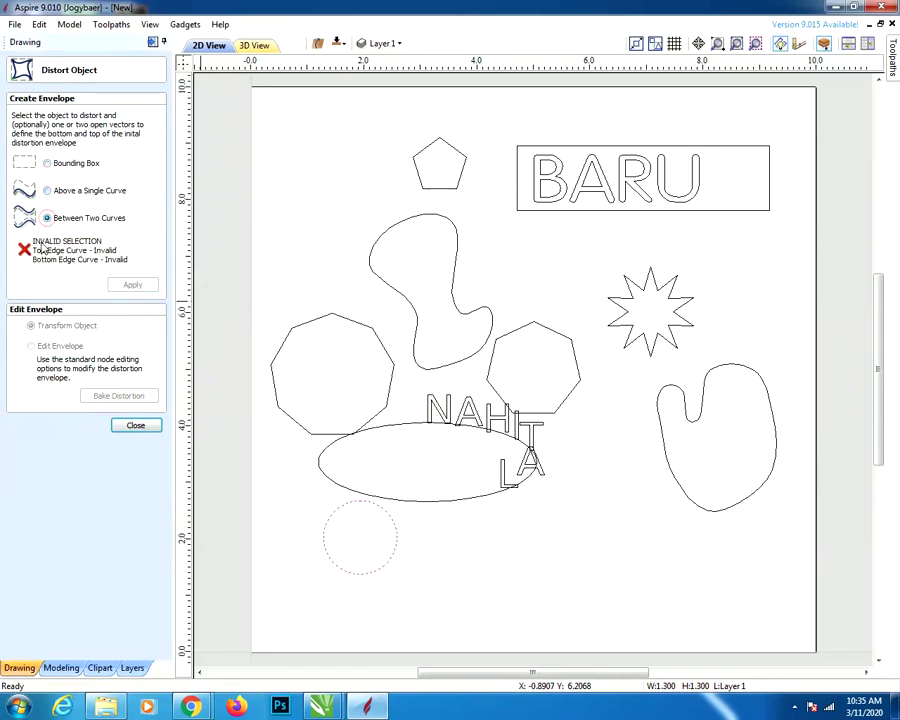
pyautogui.click(47, 164)
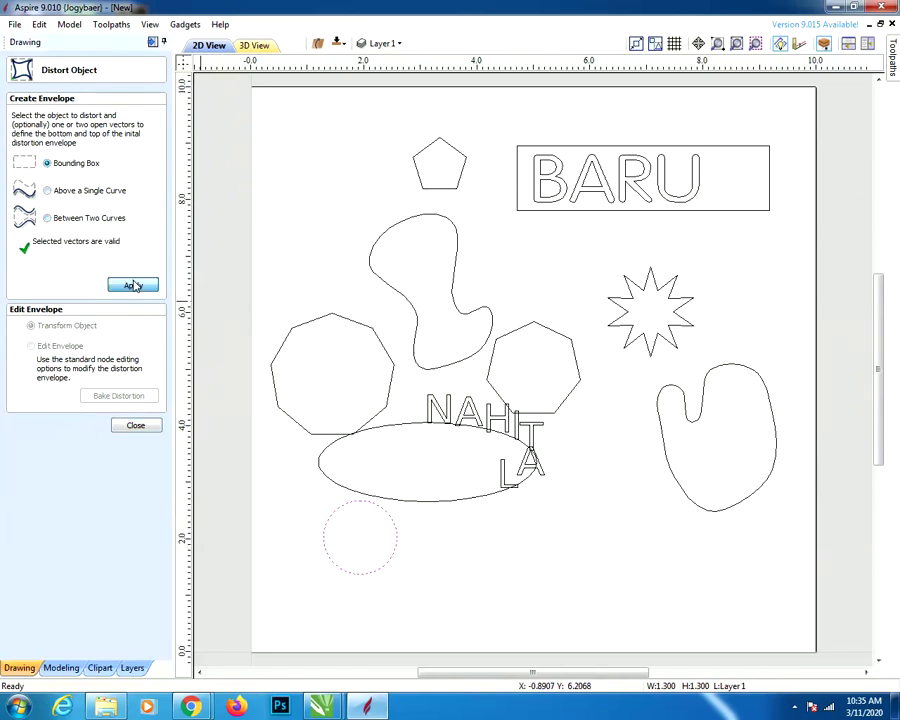
pyautogui.click(130, 283)
# Reshape the right half of the circle's distortion envelope outward, stretching it to about 2.31 by 2.63 mm
pyautogui.moveTo(396, 539); pyautogui.dragTo(497, 545)
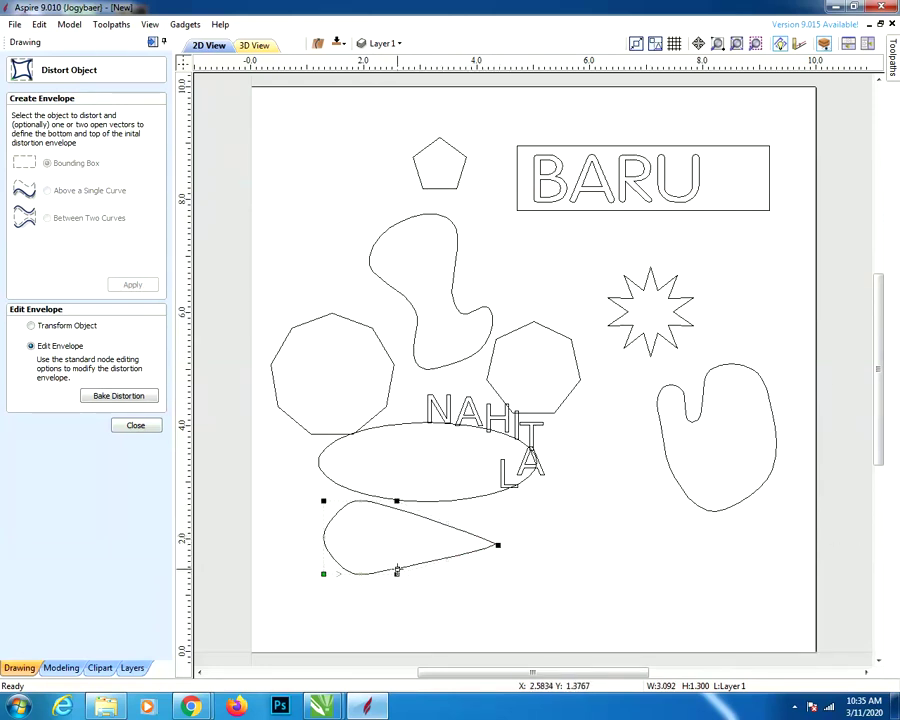
pyautogui.moveTo(396, 573); pyautogui.dragTo(427, 611)
pyautogui.moveTo(498, 545); pyautogui.dragTo(453, 537)
pyautogui.moveTo(397, 500); pyautogui.dragTo(421, 463)
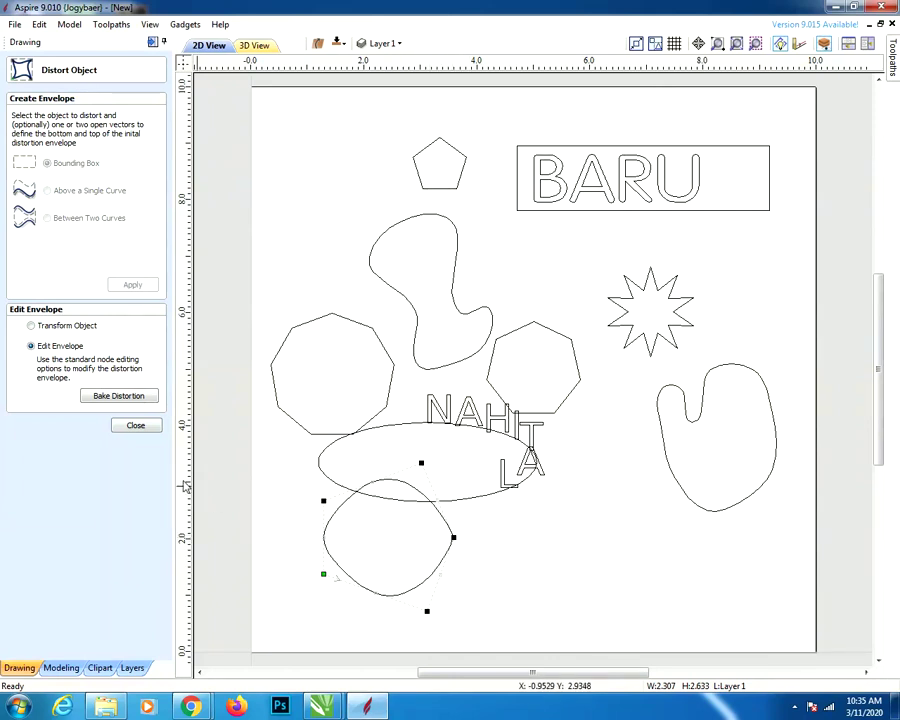
pyautogui.click(135, 426)
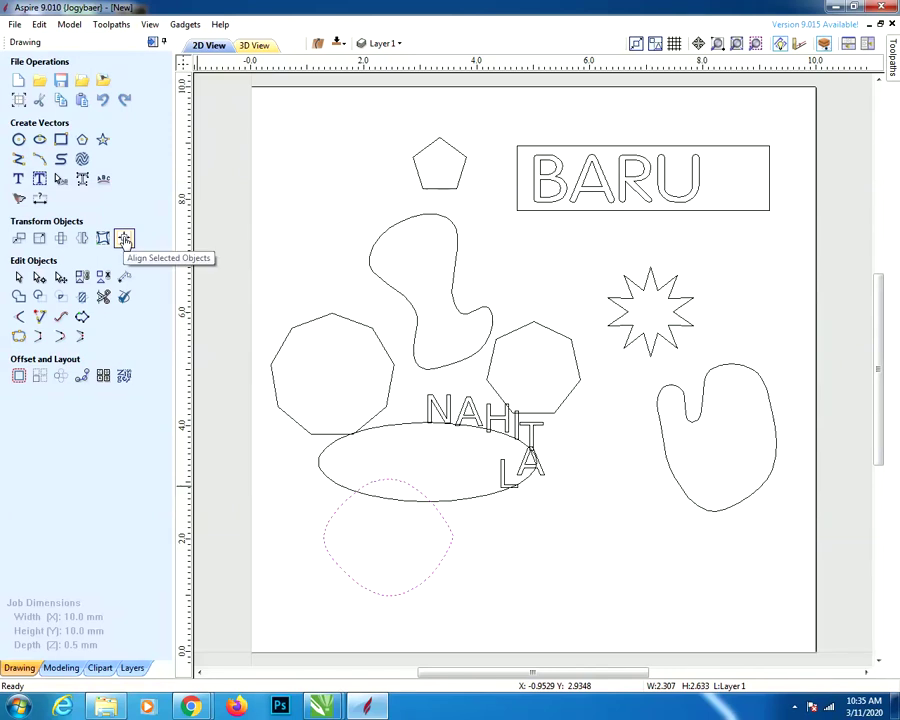
# Delete the ellipse and the curved text that runs along it
pyautogui.click(450, 503)
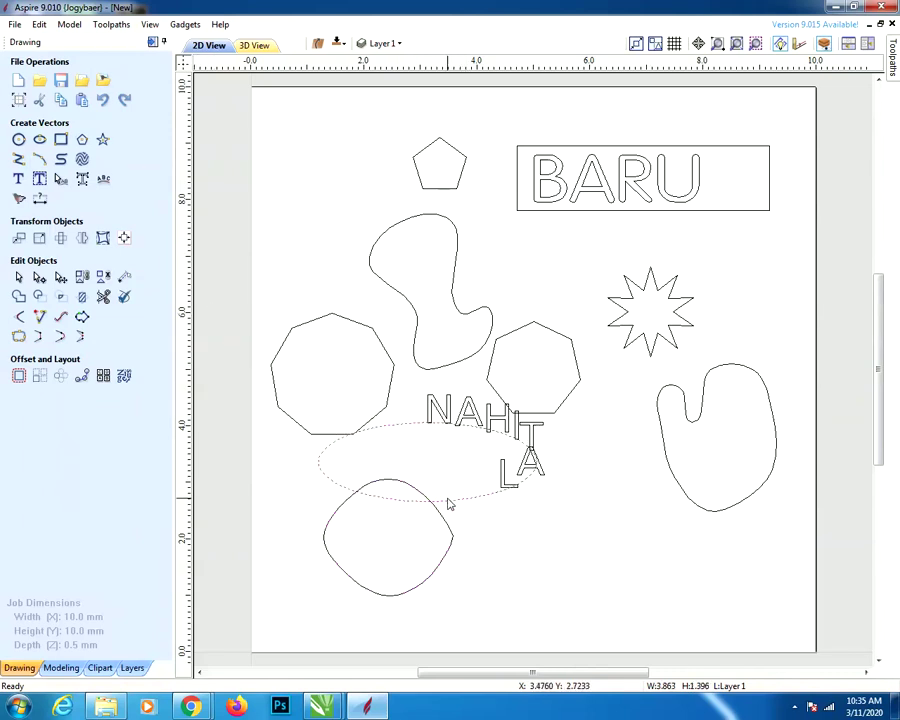
pyautogui.press('Delete')
pyautogui.click(521, 420)
pyautogui.press('Delete')
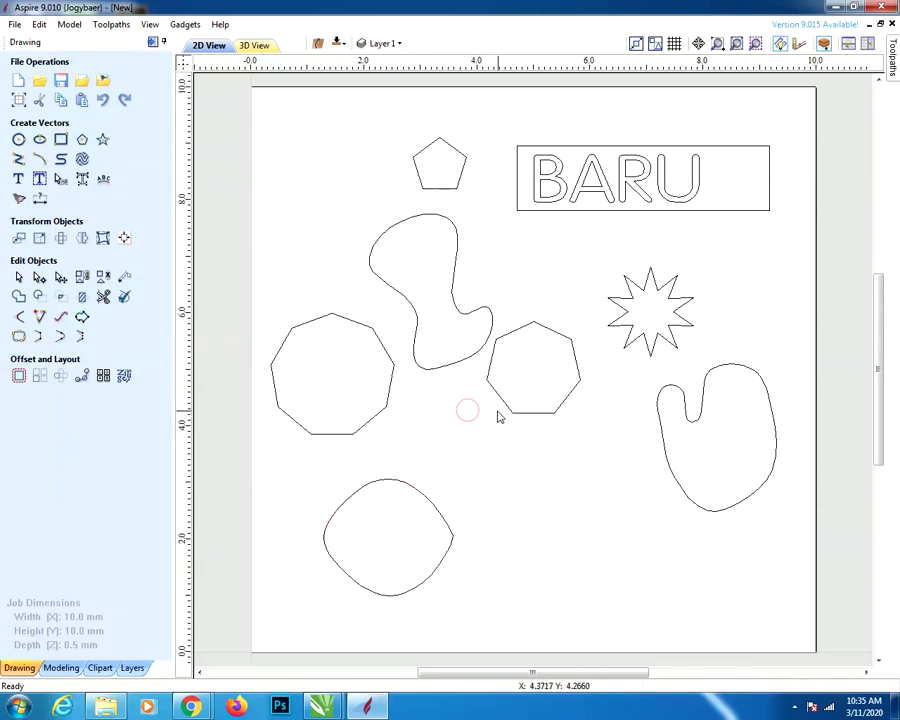
# Select the heptagon and the pentagon together and centre them on the material vertically and horizontally
pyautogui.click(521, 411)
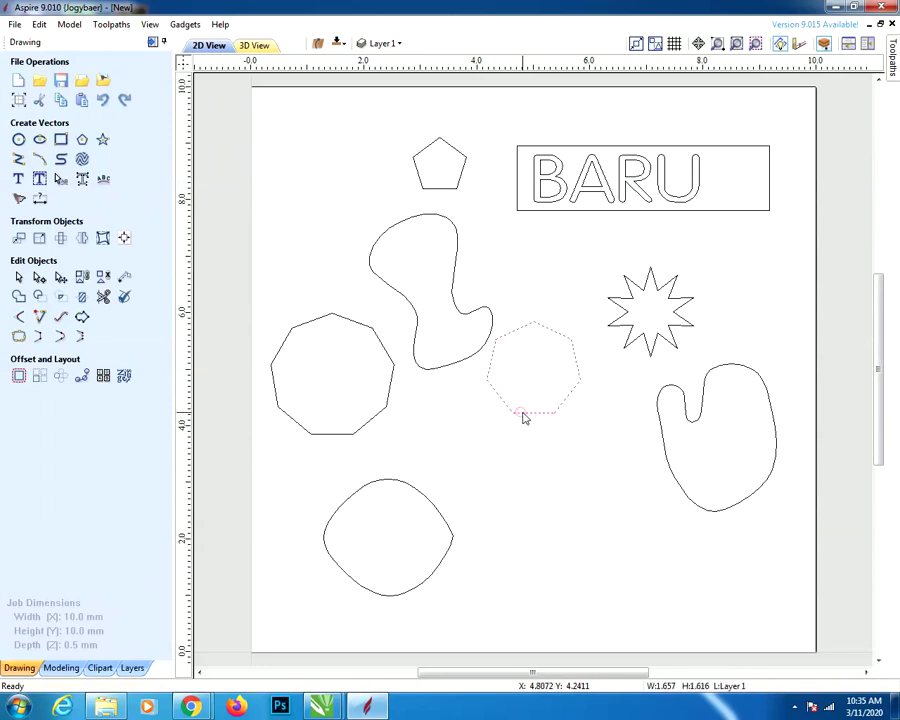
pyautogui.keyDown('shift'); pyautogui.click(440, 189); pyautogui.keyUp('shift')
pyautogui.click(123, 237)
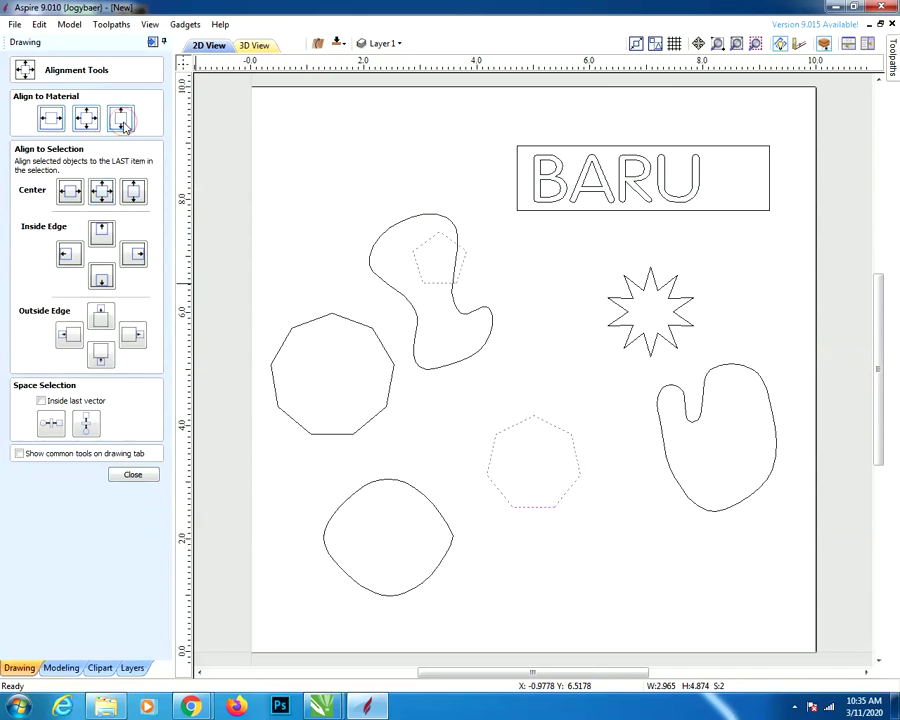
pyautogui.click(90, 121)
pyautogui.click(51, 118)
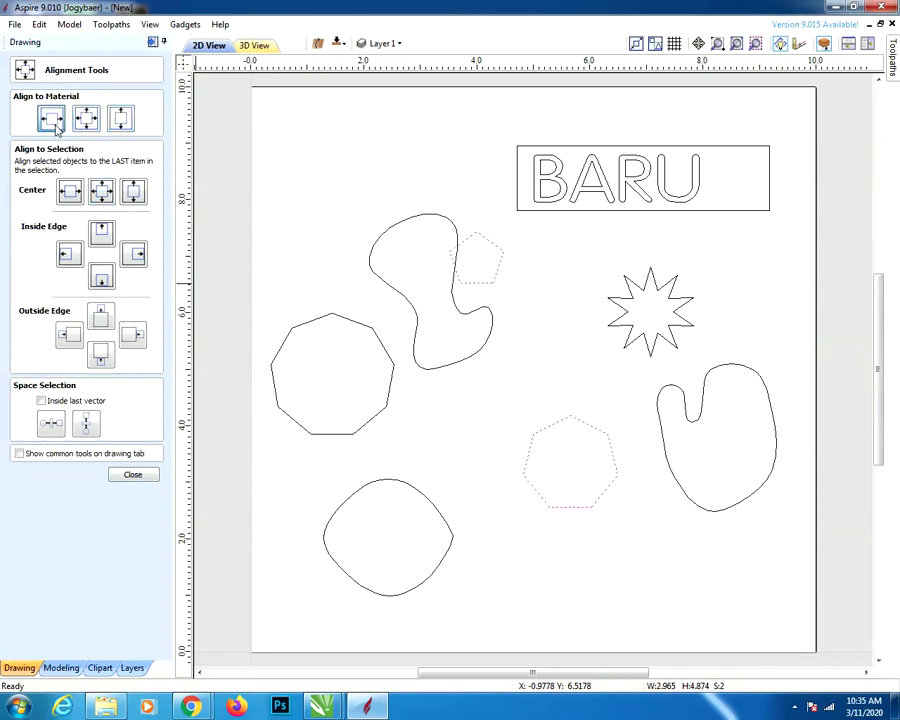
# Align the heptagon to the pentagon by centre, and try the inside-edge and outside-edge alignments
pyautogui.click(101, 195)
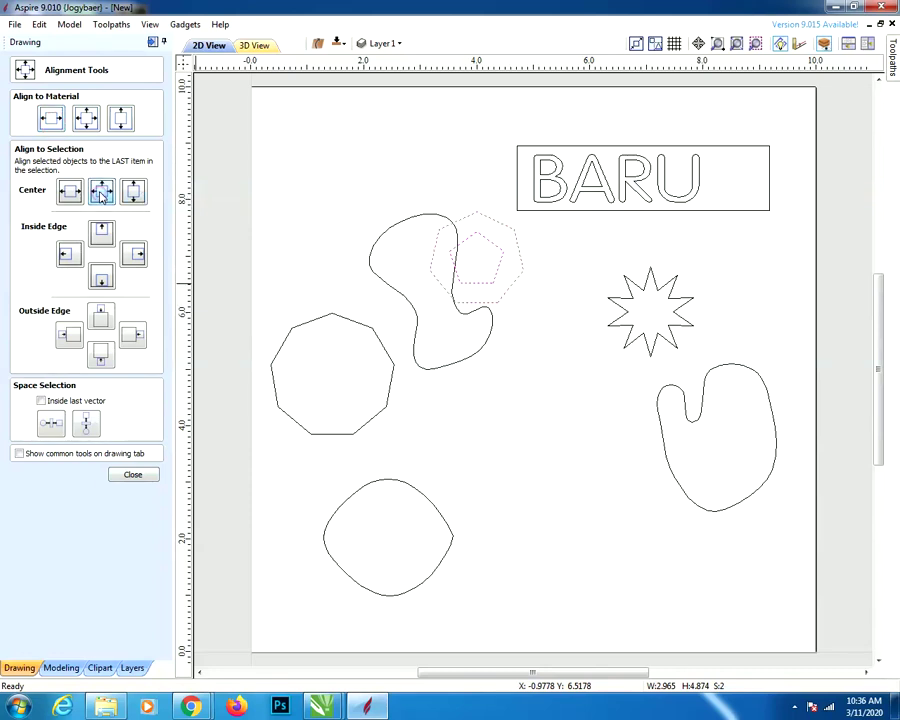
pyautogui.click(101, 231)
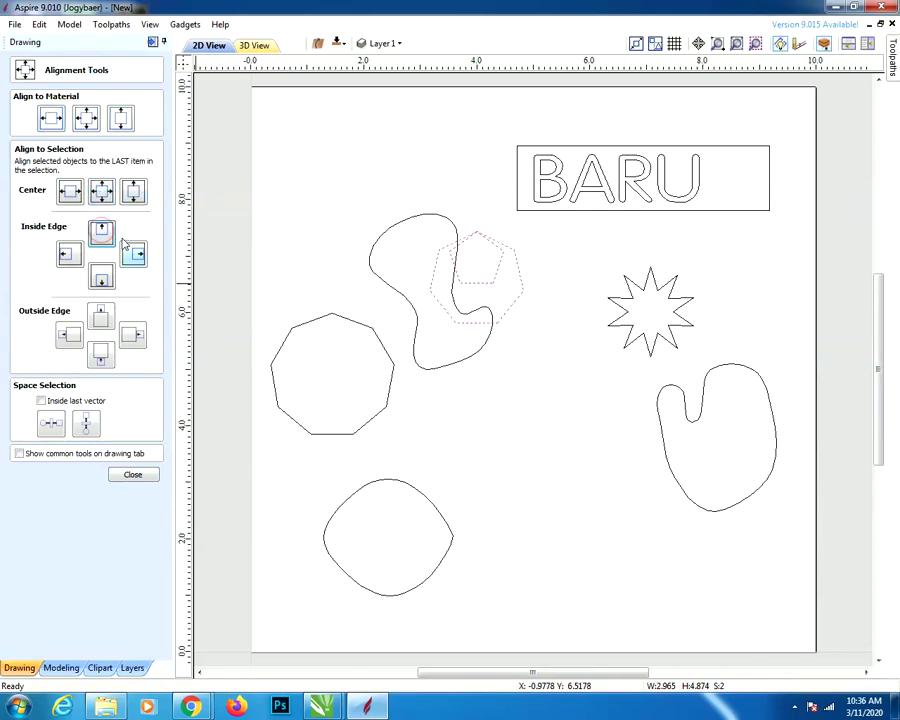
pyautogui.click(67, 254)
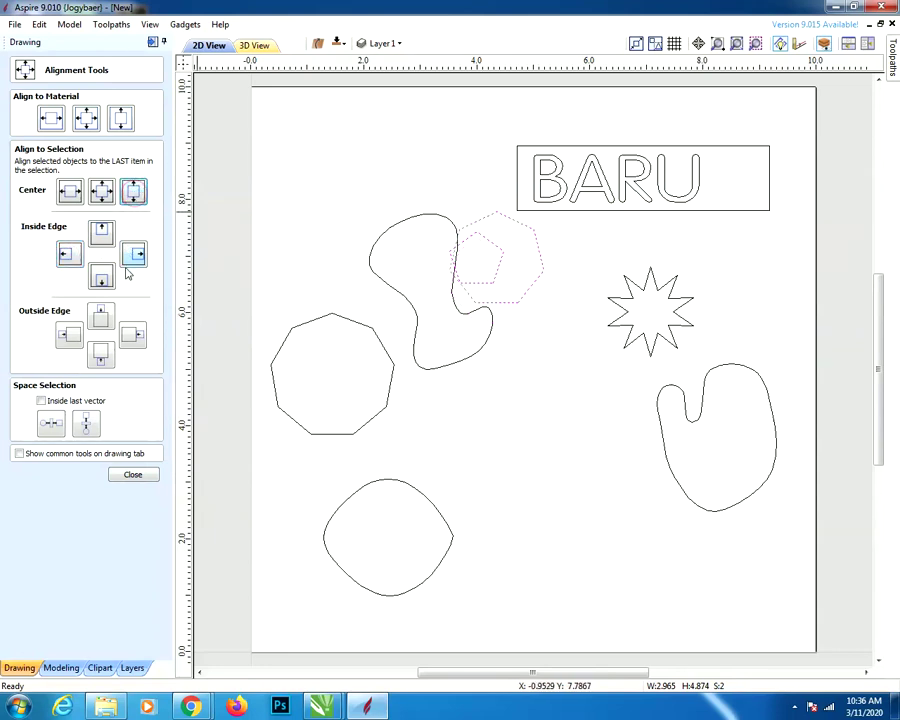
pyautogui.click(132, 334)
pyautogui.click(67, 336)
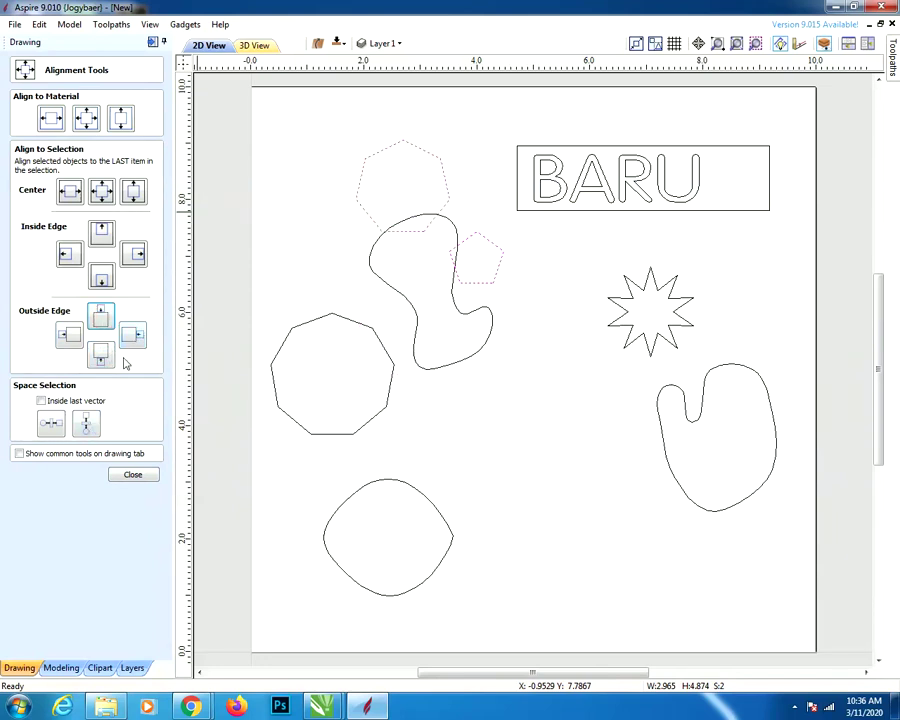
# Space the heptagon inside the last vector vertically and horizontally, and align it to the pentagon's inside right edge
pyautogui.click(41, 400)
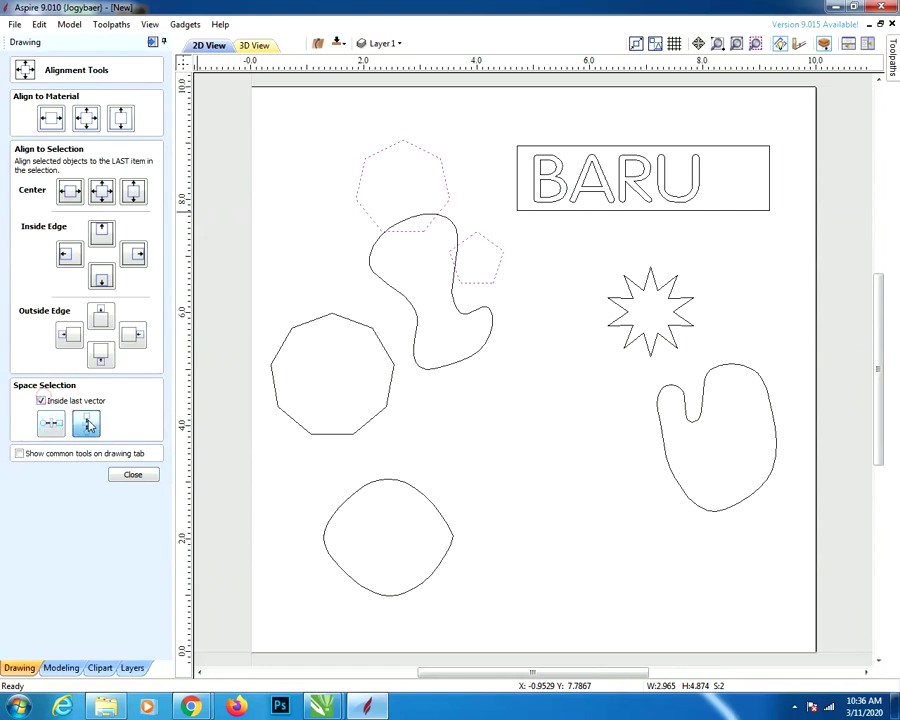
pyautogui.click(87, 424)
pyautogui.click(51, 424)
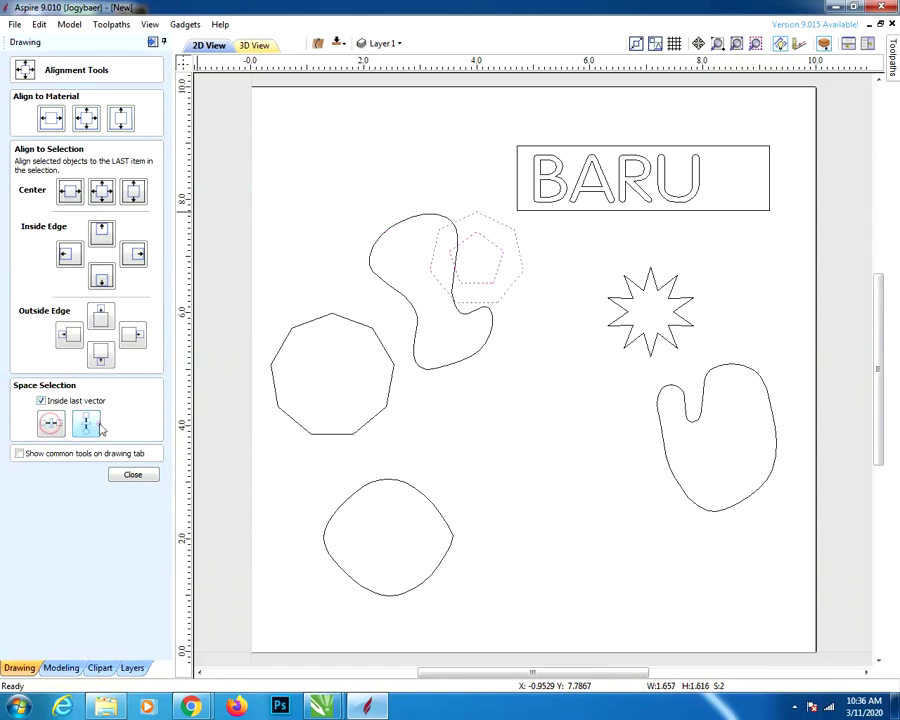
pyautogui.click(136, 255)
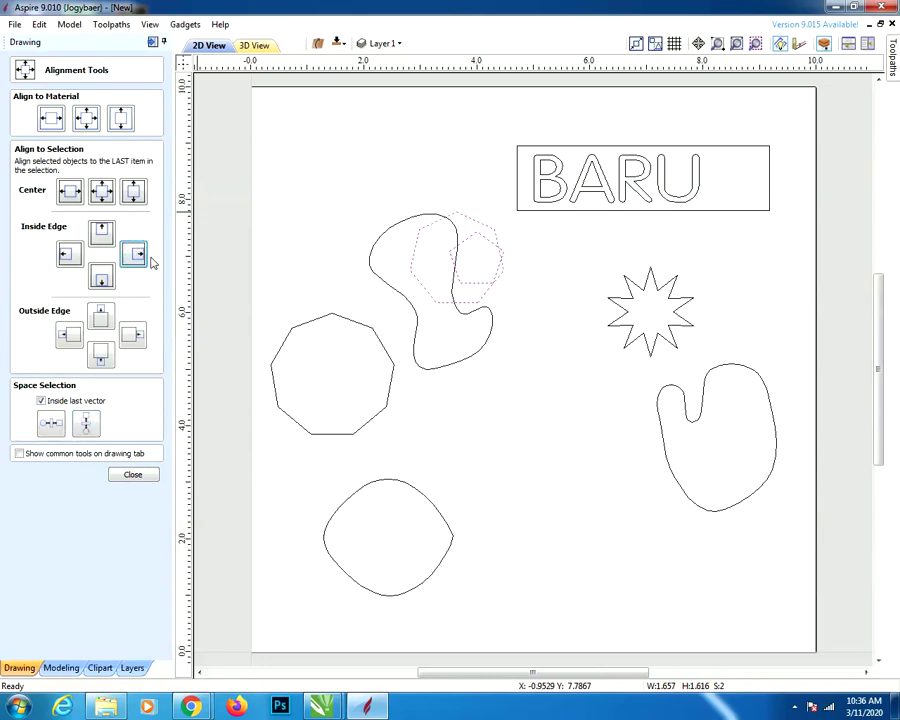
pyautogui.click(134, 475)
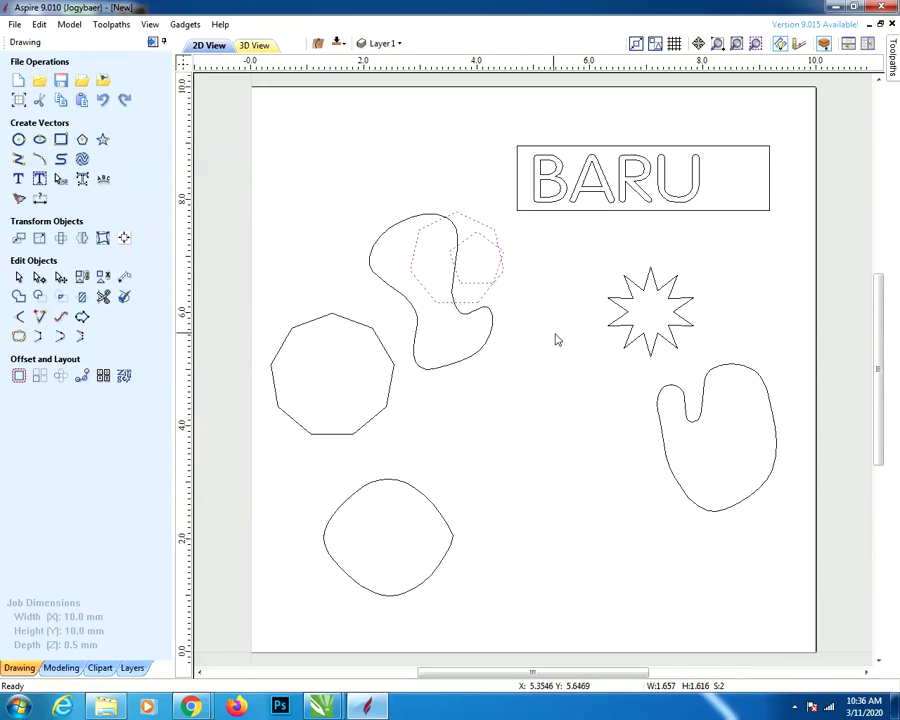
# Node-edit the nonagon, pulling its rightmost vertex inward to narrow the shape to about 2.05 mm
pyautogui.click(39, 278)
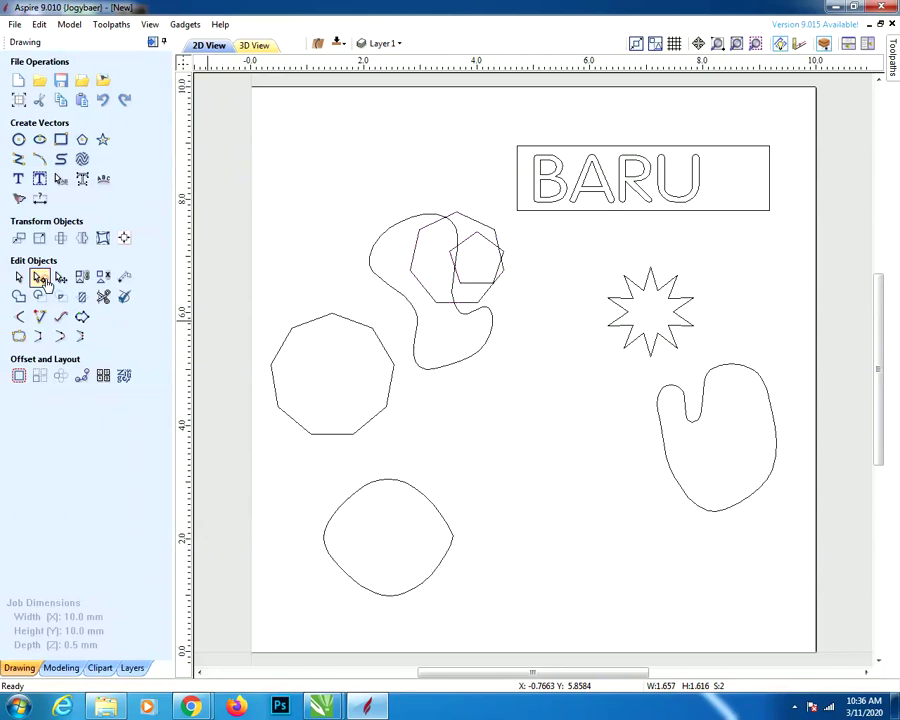
pyautogui.click(379, 340)
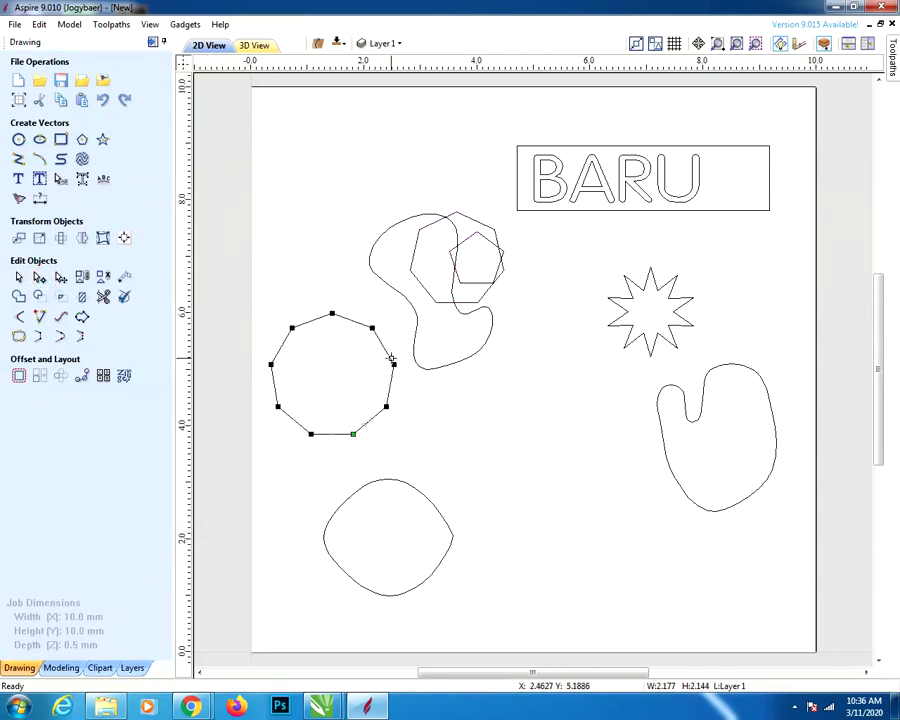
pyautogui.moveTo(395, 364); pyautogui.dragTo(357, 370)
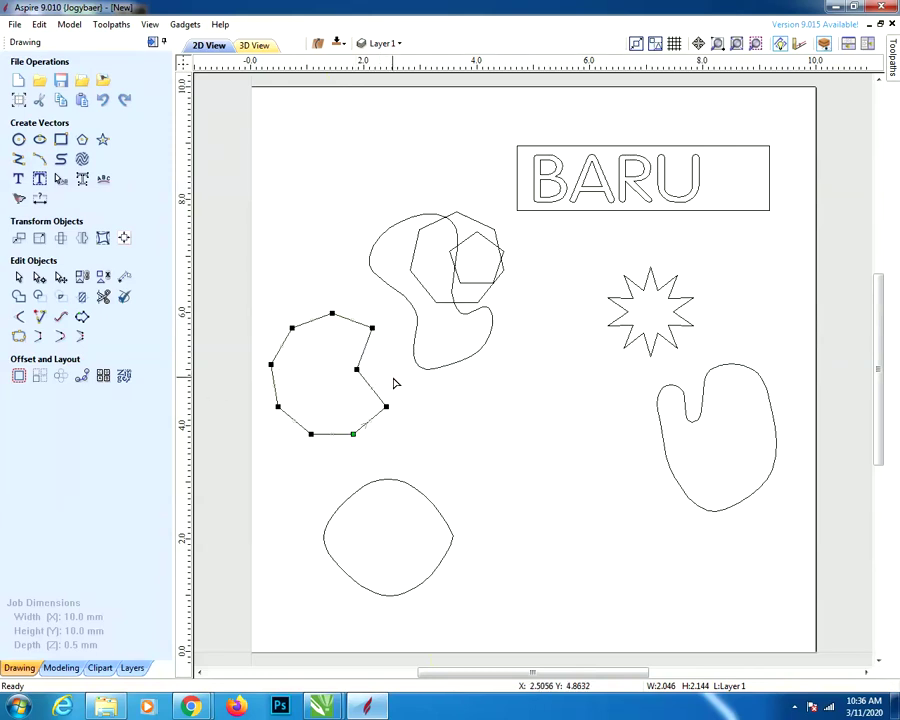
# Node-edit the distorted circle's envelope, pulling its upper-right and upper edges outward to about 2.77 by 3 mm
pyautogui.click(418, 487)
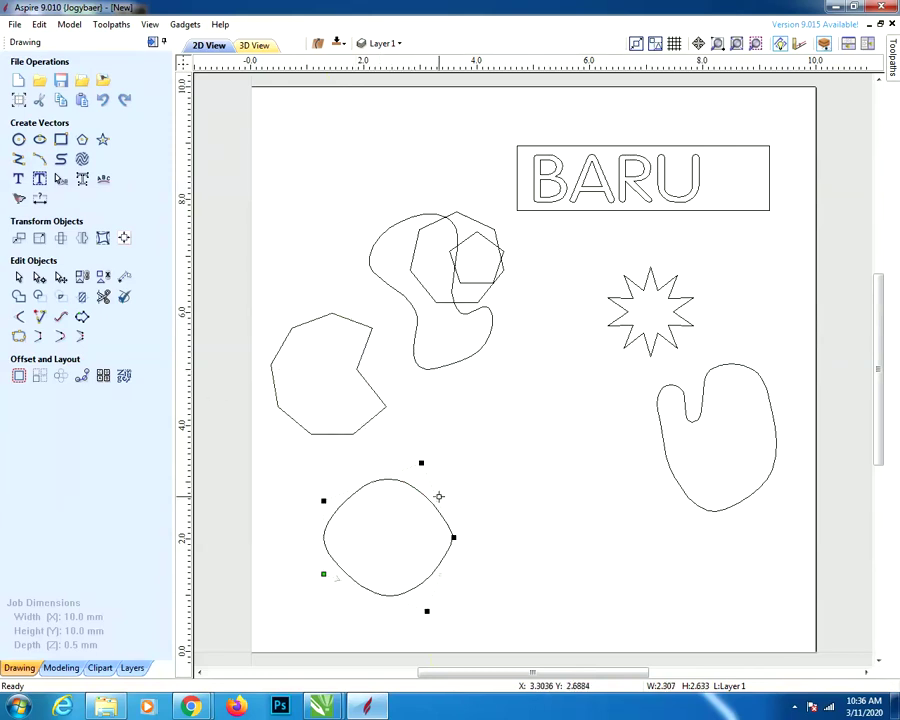
pyautogui.moveTo(438, 496); pyautogui.dragTo(478, 460)
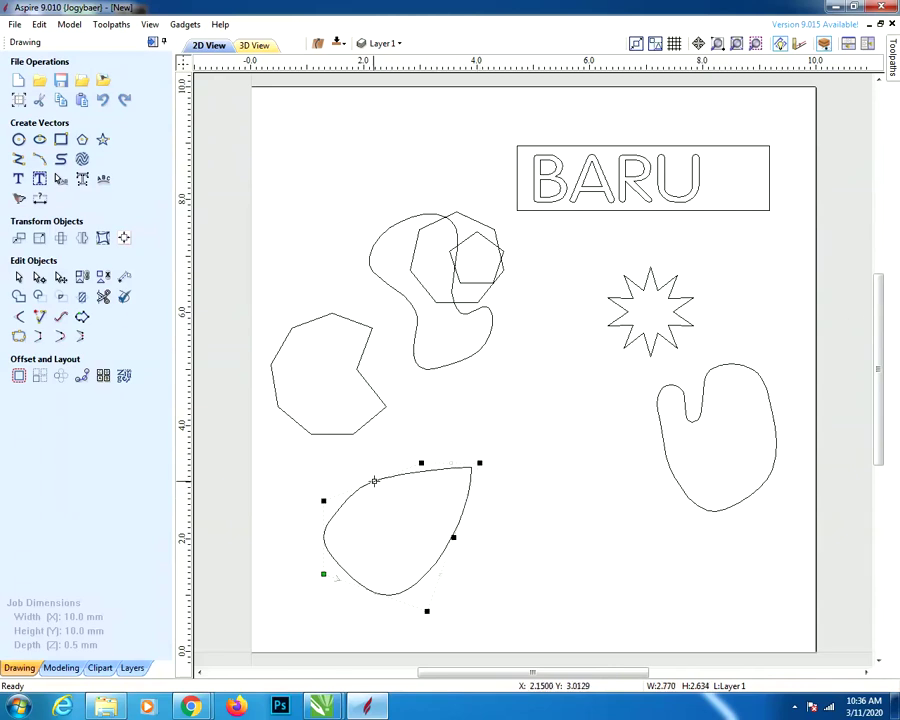
pyautogui.moveTo(374, 481); pyautogui.dragTo(372, 441)
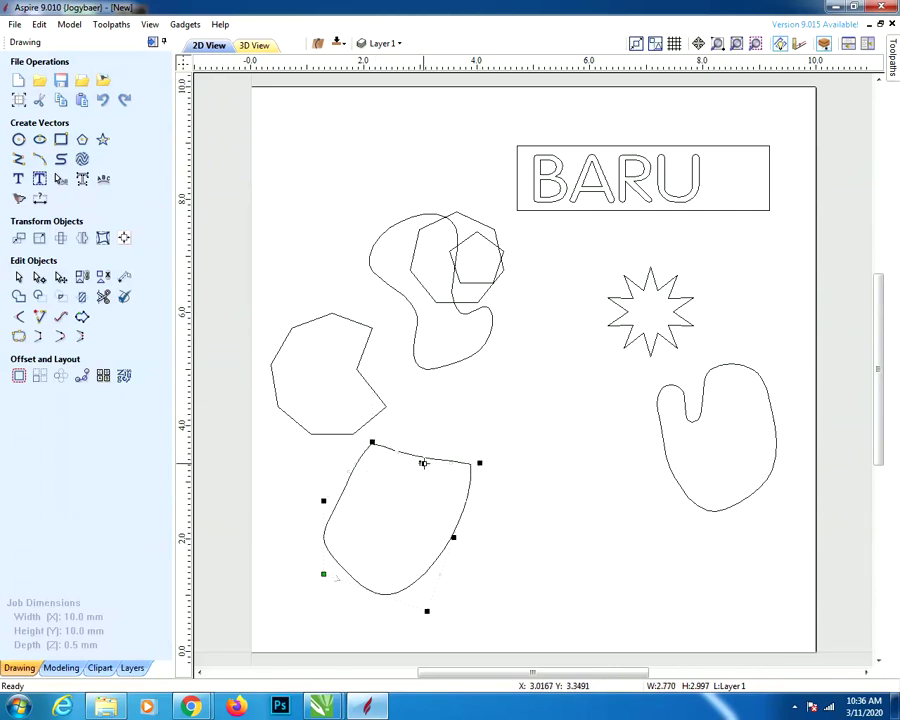
# Reshape the distorted circle's envelope, pulling its upper edge inward to form a notch and its right edge outward, to about 3.2 by 3.02 mm
pyautogui.moveTo(423, 463); pyautogui.dragTo(419, 517)
pyautogui.moveTo(437, 472); pyautogui.dragTo(437, 441)
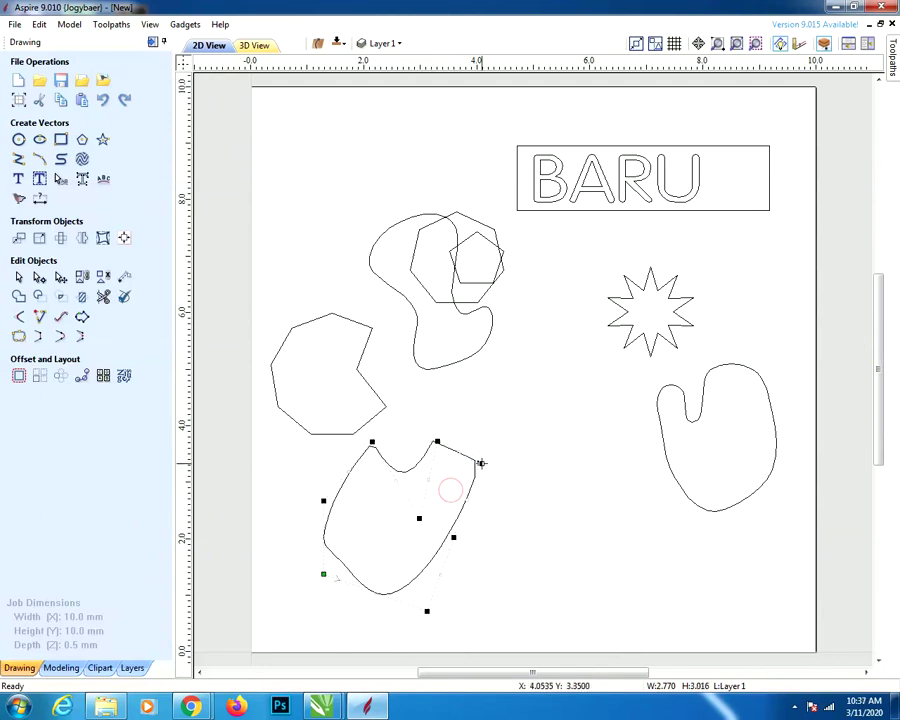
pyautogui.moveTo(468, 500); pyautogui.dragTo(505, 533)
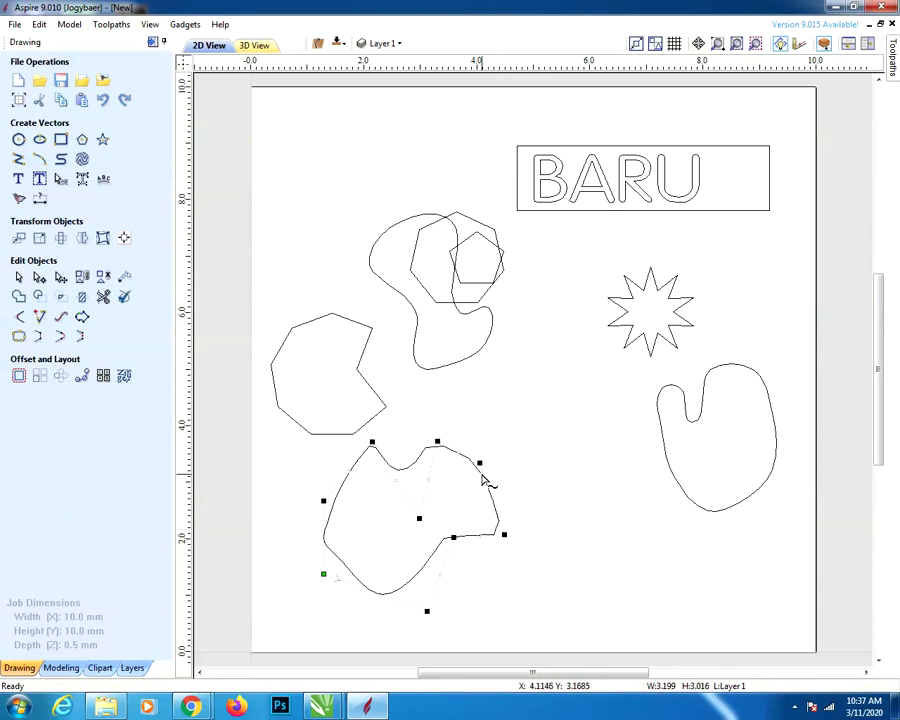
# Distort the nonagon with a bounding-box envelope, pulling its right and upper edges outward to about 3.48 by 2.44 mm
pyautogui.click(103, 237)
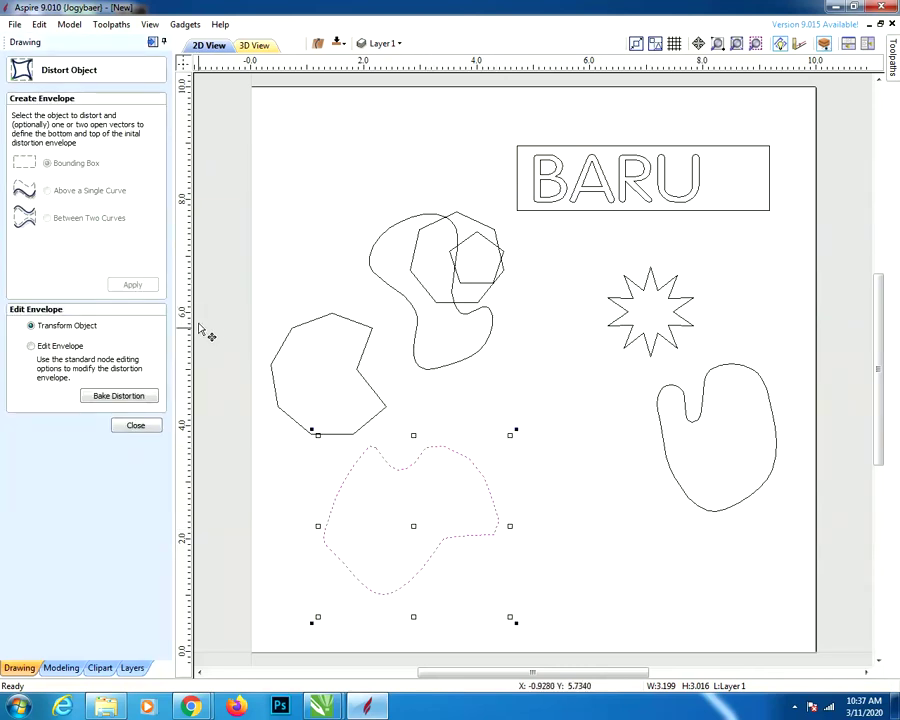
pyautogui.click(363, 347)
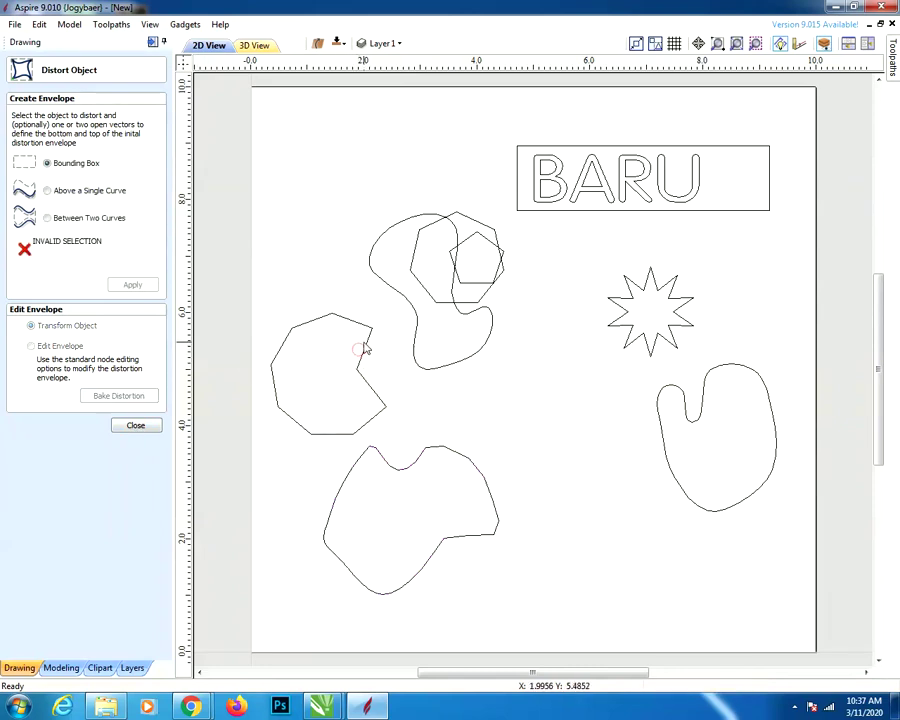
pyautogui.click(366, 340)
pyautogui.click(132, 285)
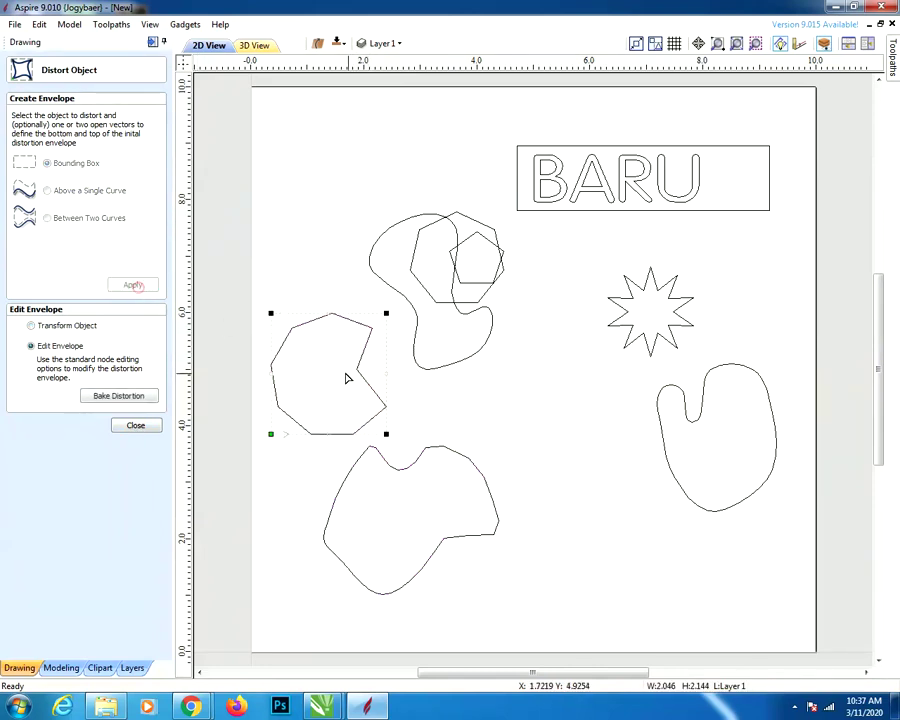
pyautogui.moveTo(386, 374); pyautogui.dragTo(431, 389)
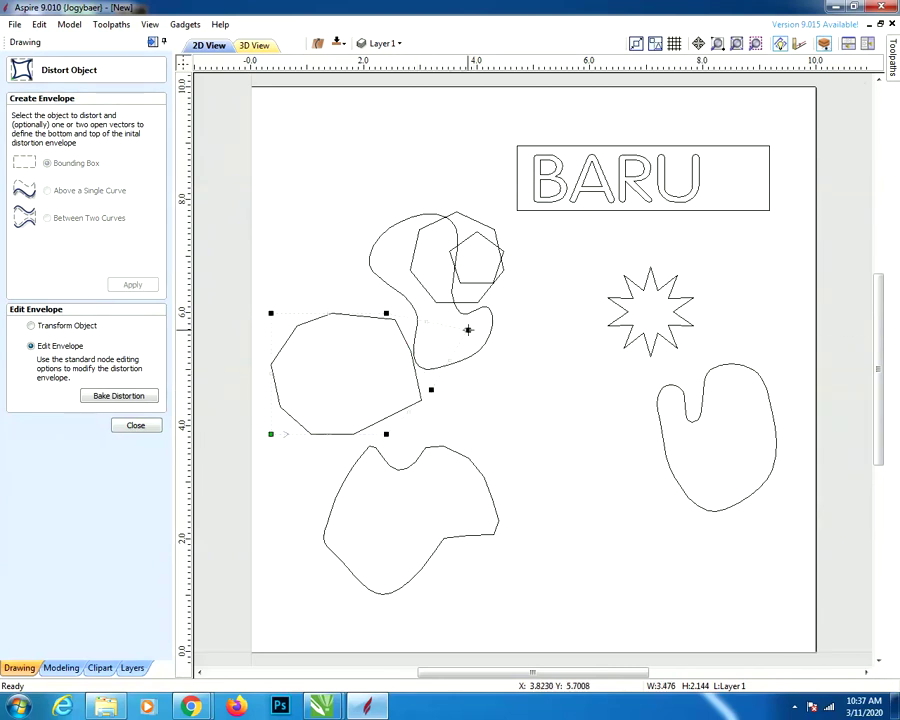
pyautogui.moveTo(427, 320); pyautogui.dragTo(452, 296)
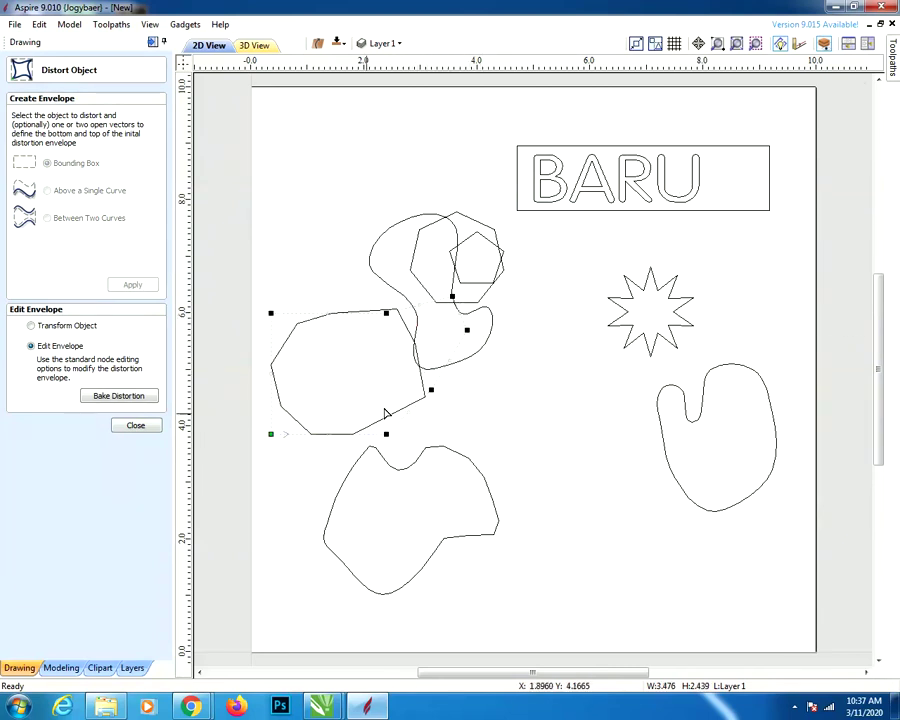
pyautogui.click(135, 426)
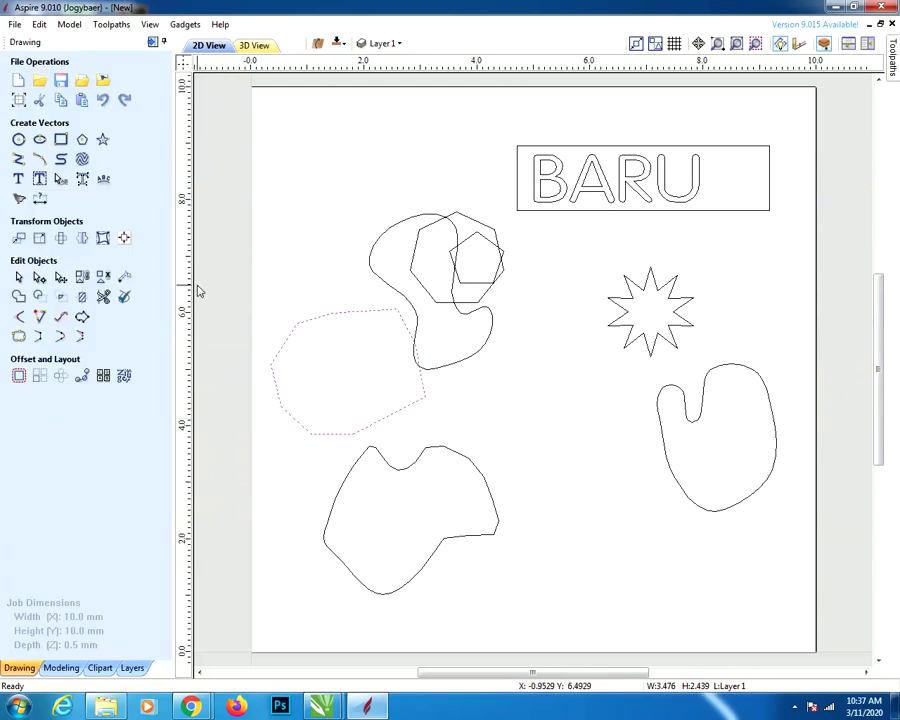
# Move the distorted nonagon in transform mode and shrink it to about 2.8 by 1.96 mm
pyautogui.click(60, 279)
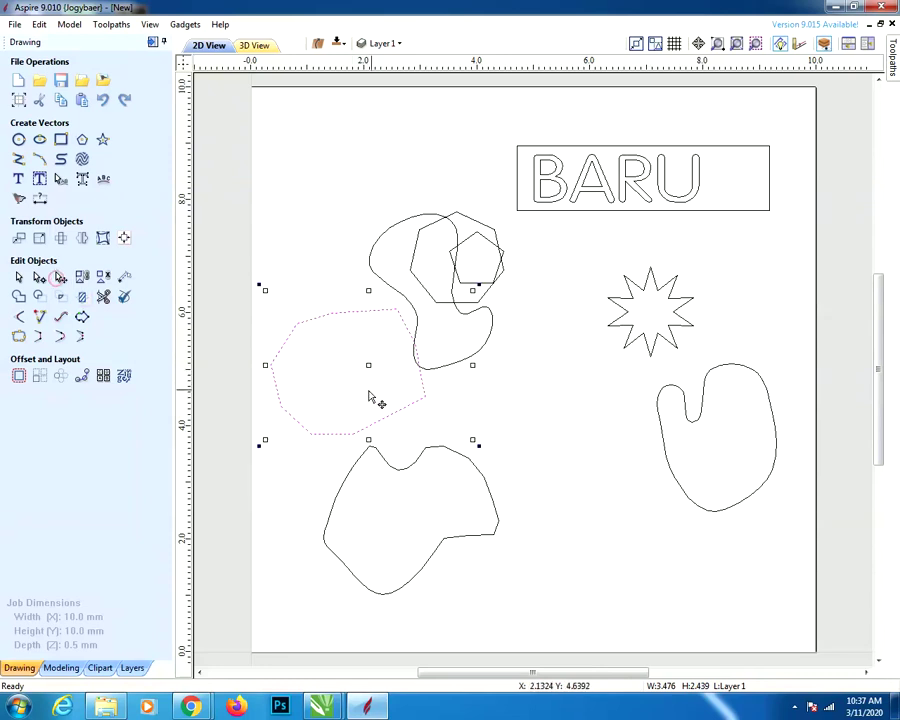
pyautogui.moveTo(424, 396); pyautogui.dragTo(546, 414)
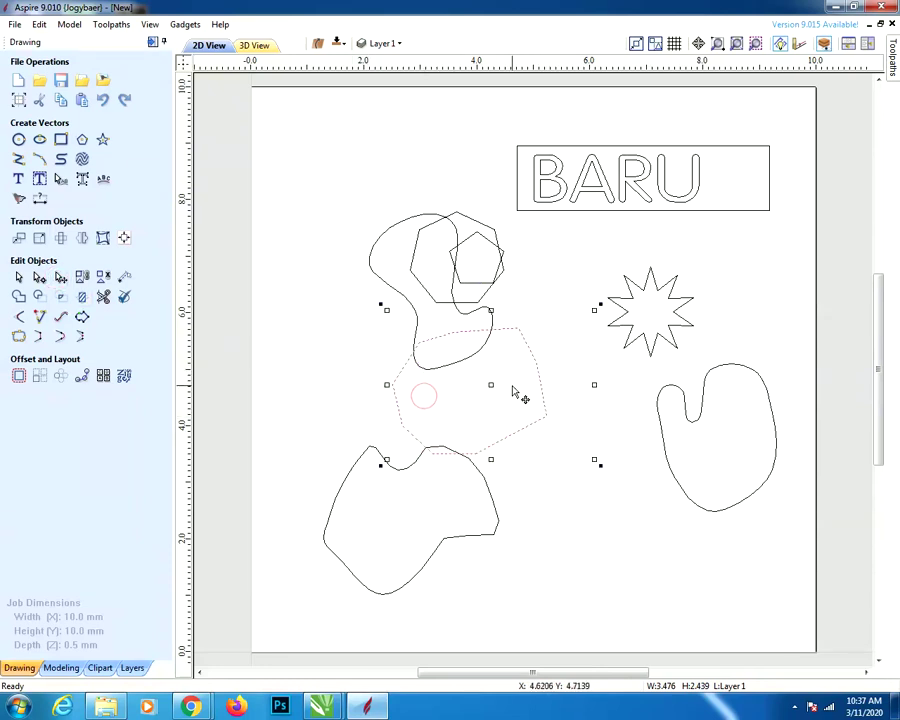
pyautogui.moveTo(596, 308); pyautogui.dragTo(556, 342)
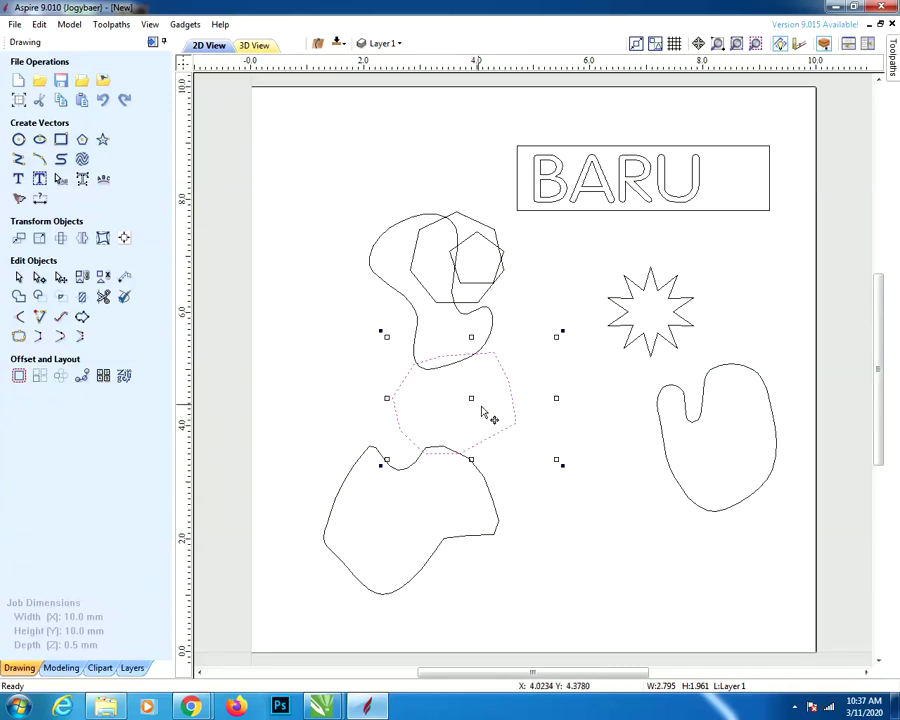
pyautogui.press('Escape')
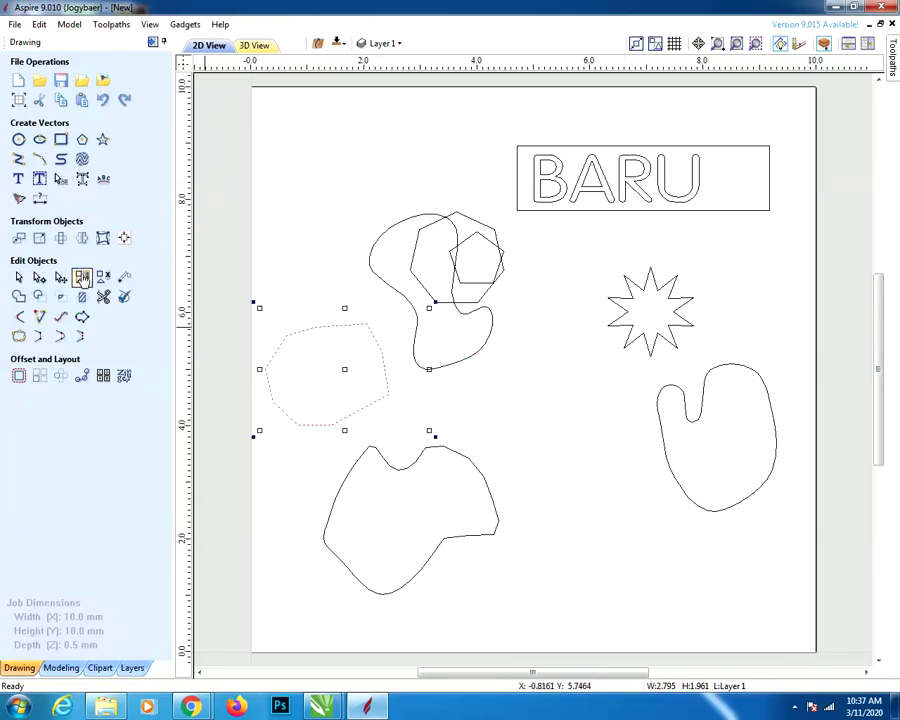
# Group the distorted nonagon with the star and move the group slightly down and to the right
pyautogui.keyDown('shift'); pyautogui.click(633, 301); pyautogui.keyUp('shift')
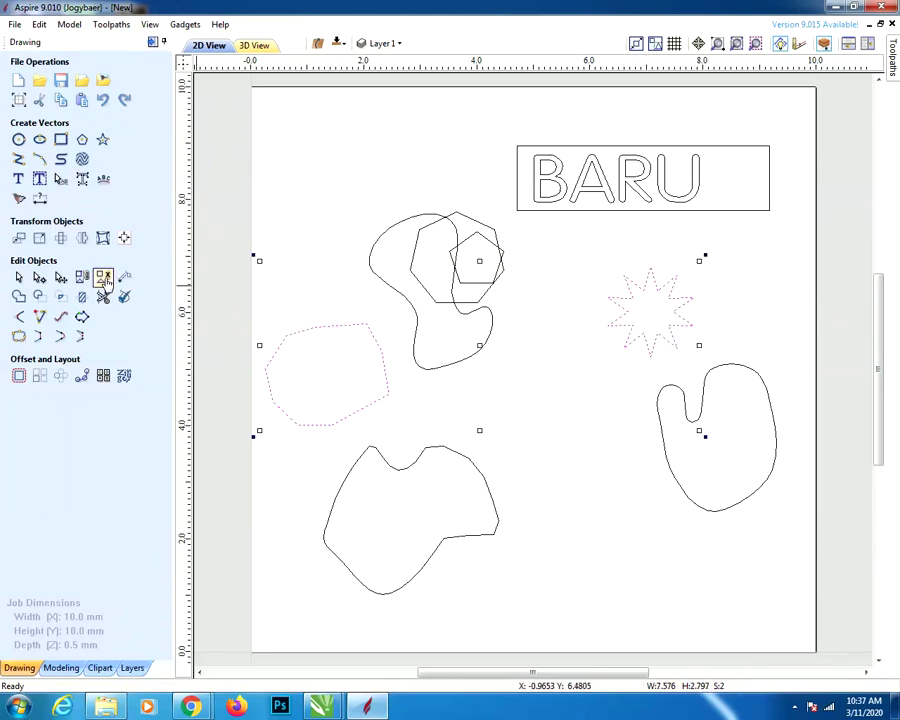
pyautogui.click(103, 278)
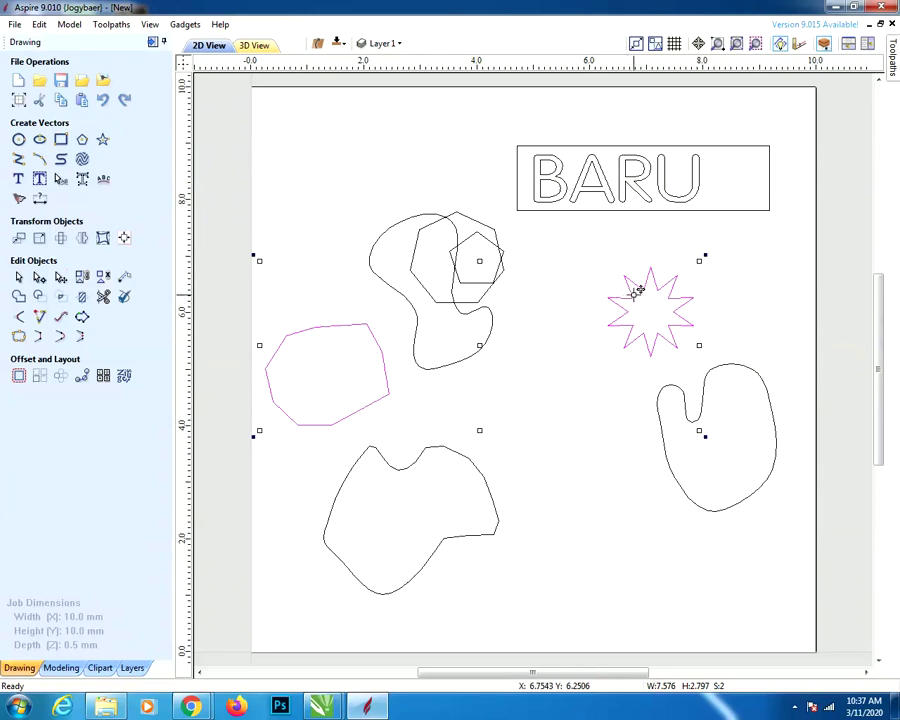
pyautogui.moveTo(638, 291); pyautogui.dragTo(664, 311)
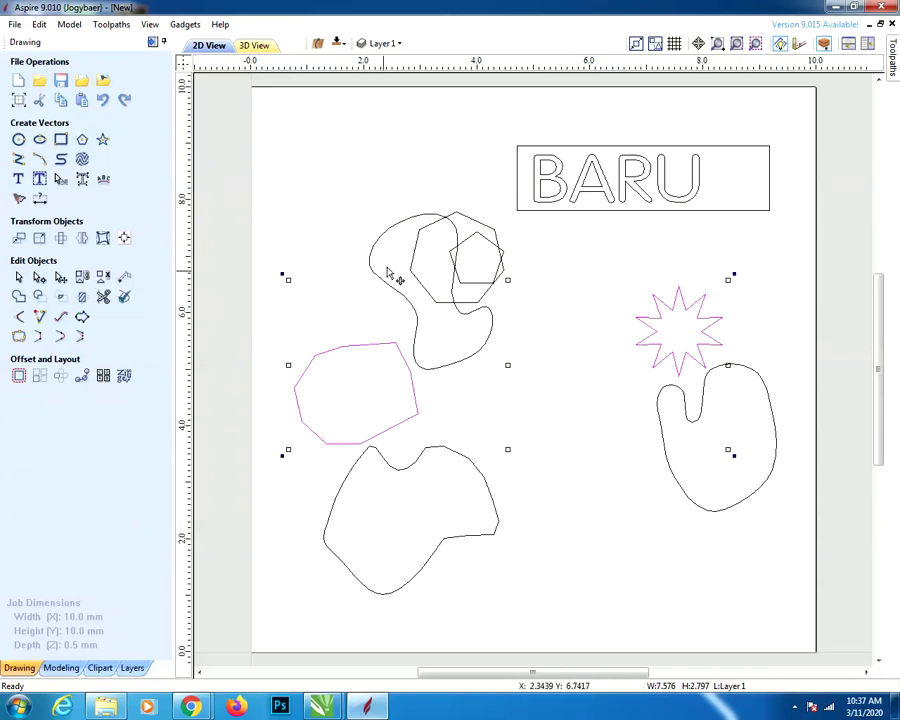
# Ungroup the nonagon and star, and move the star alone up and to the left, below the BARU text
pyautogui.click(124, 278)
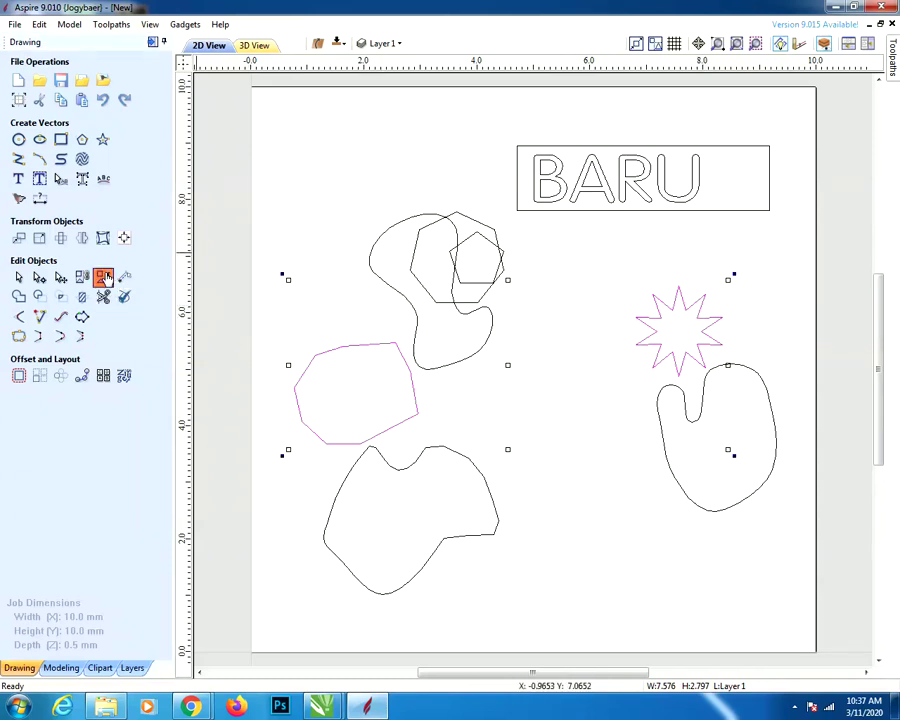
pyautogui.click(662, 324)
pyautogui.moveTo(660, 324); pyautogui.dragTo(586, 289)
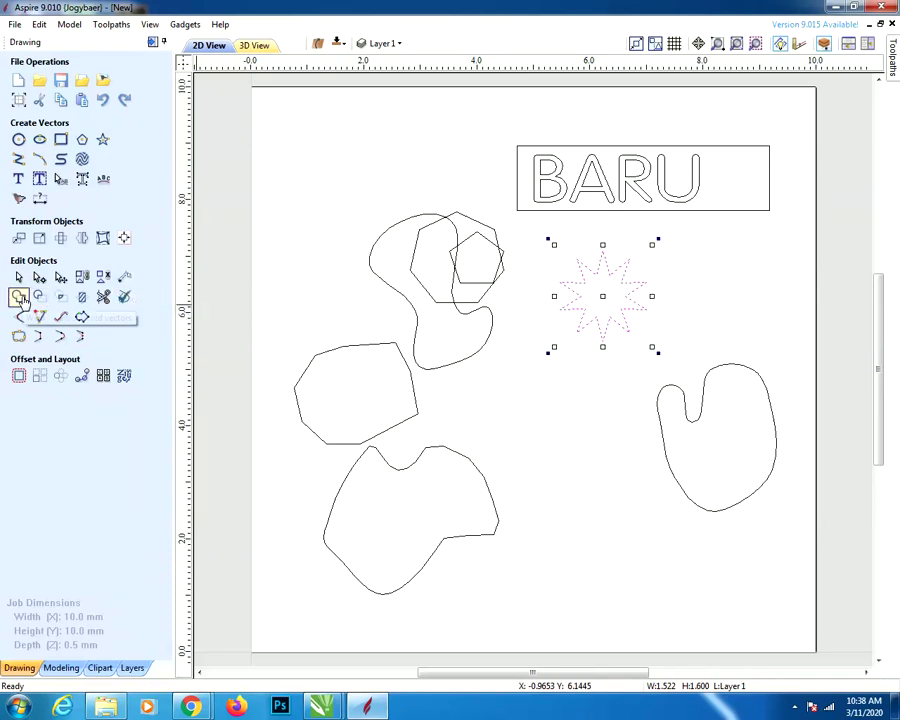
pyautogui.click(438, 401)
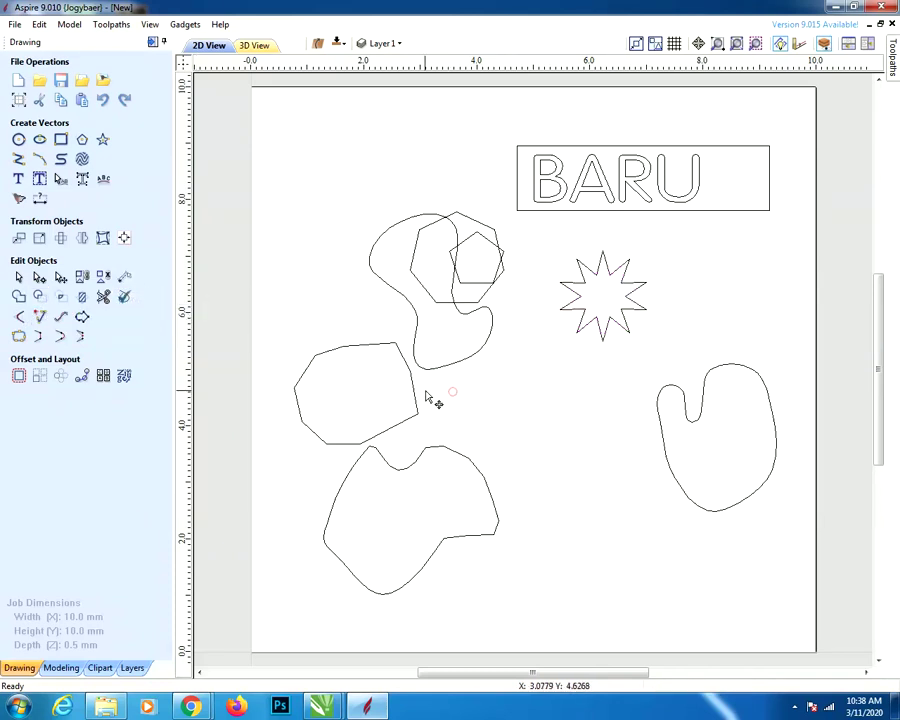
# Move the nonagon over the upper part of the distorted circle and try to weld the two vectors
pyautogui.click(418, 392)
pyautogui.moveTo(408, 373); pyautogui.dragTo(476, 435)
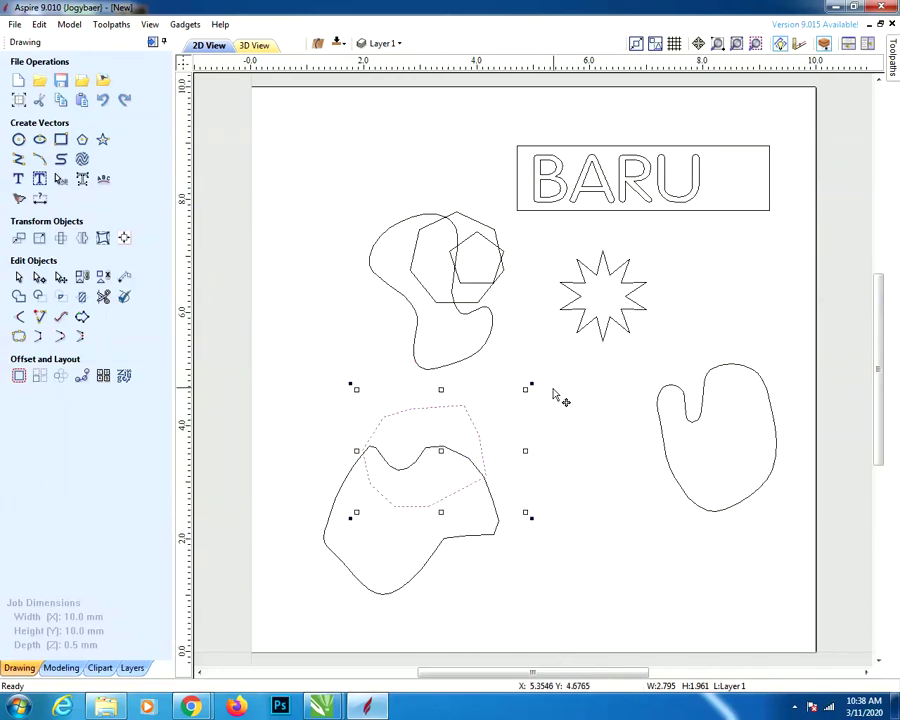
pyautogui.keyDown('shift'); pyautogui.click(493, 509); pyautogui.keyUp('shift')
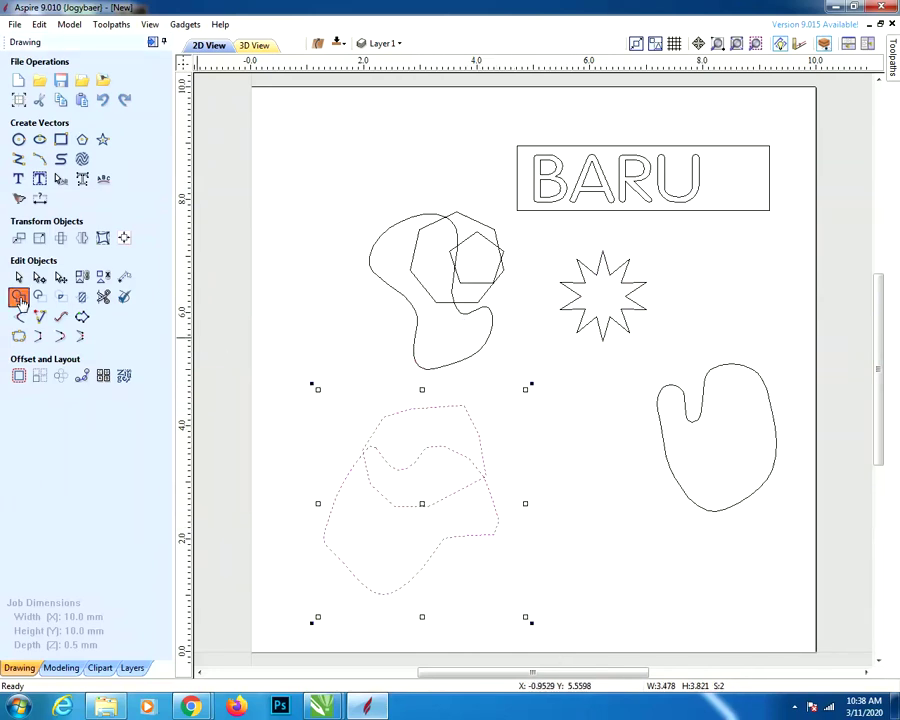
pyautogui.click(19, 297)
pyautogui.click(430, 386)
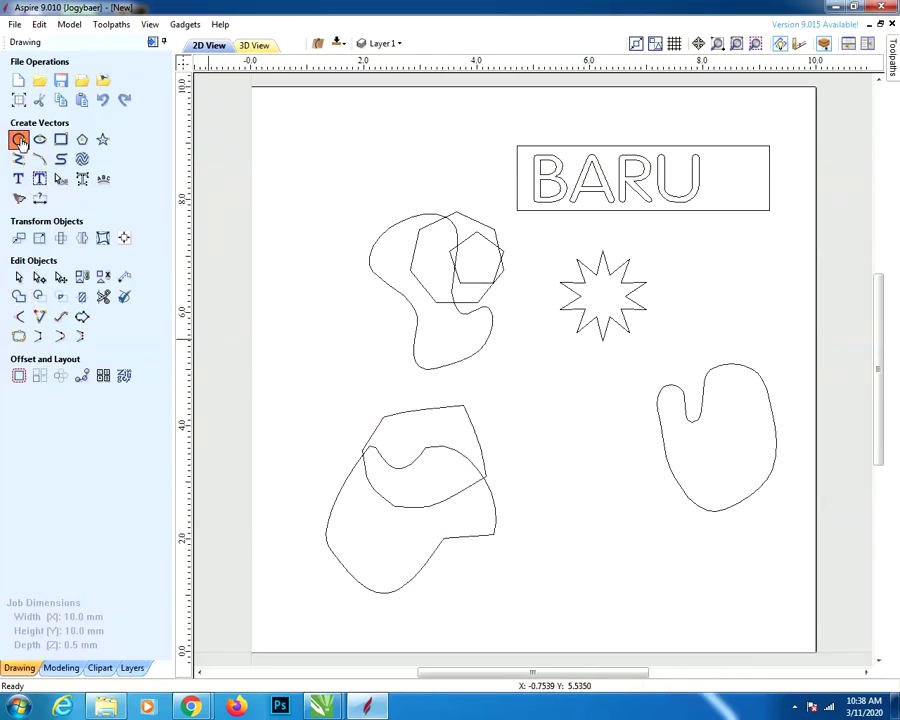
# Delete all the vectors except the star and the BARU text with its rectangle
pyautogui.click(19, 141)
pyautogui.click(133, 226)
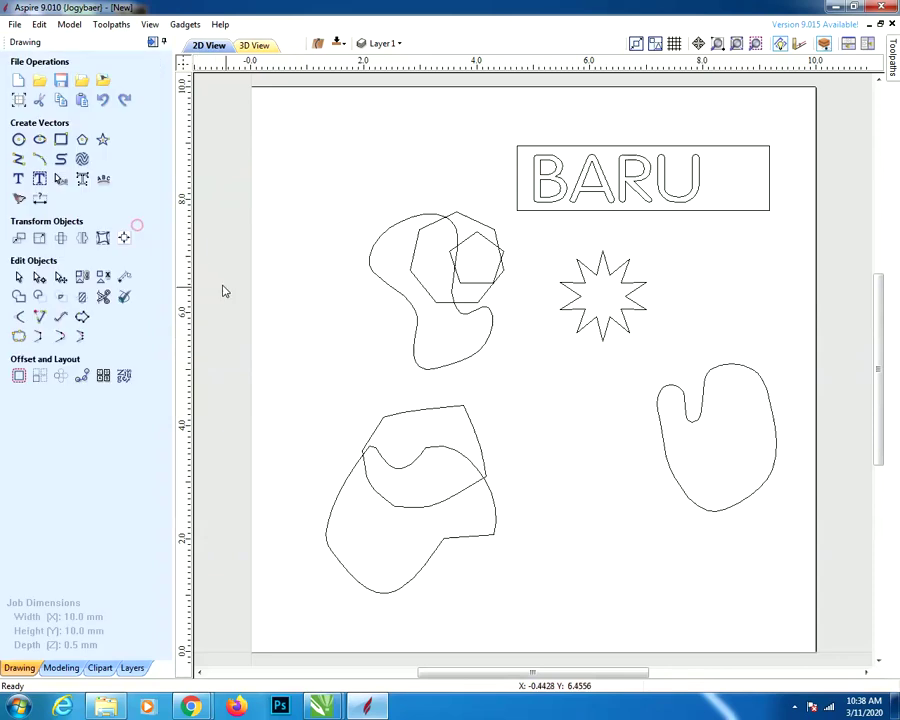
pyautogui.moveTo(292, 375)
pyautogui.mouseDown()
pyautogui.moveTo(534, 606)
pyautogui.moveTo(517, 598)
pyautogui.mouseUp()
pyautogui.press('Delete')
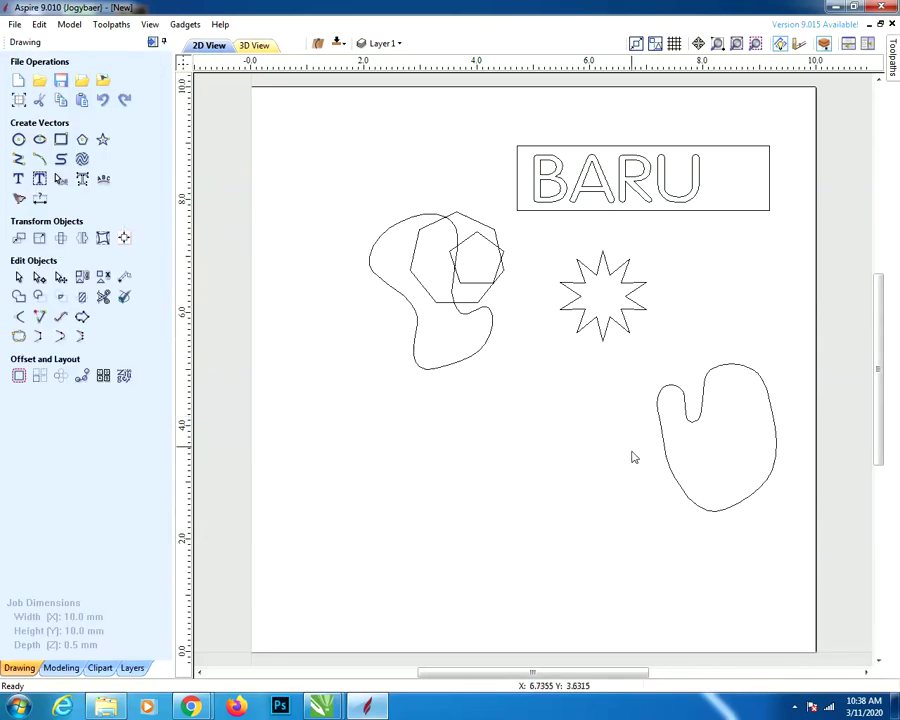
pyautogui.moveTo(629, 354); pyautogui.dragTo(793, 556)
pyautogui.press('Delete')
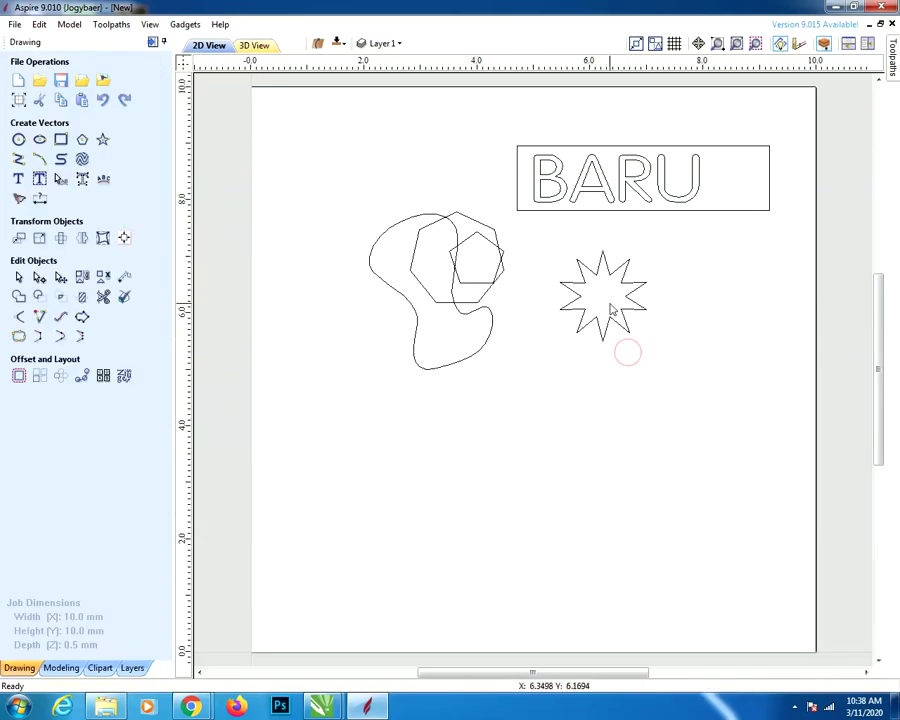
pyautogui.click(566, 278)
pyautogui.moveTo(357, 207); pyautogui.dragTo(513, 412)
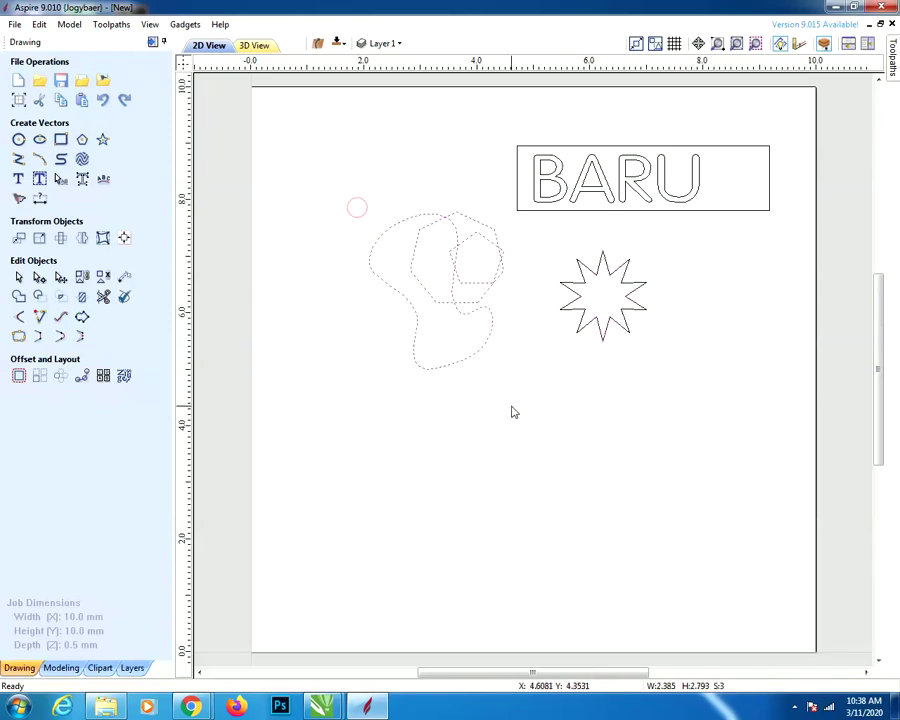
pyautogui.press('Delete')
# Draw a circle 2.4 mm in diameter centred at about X 3.065, Y 6.368, beside the star
pyautogui.click(18, 139)
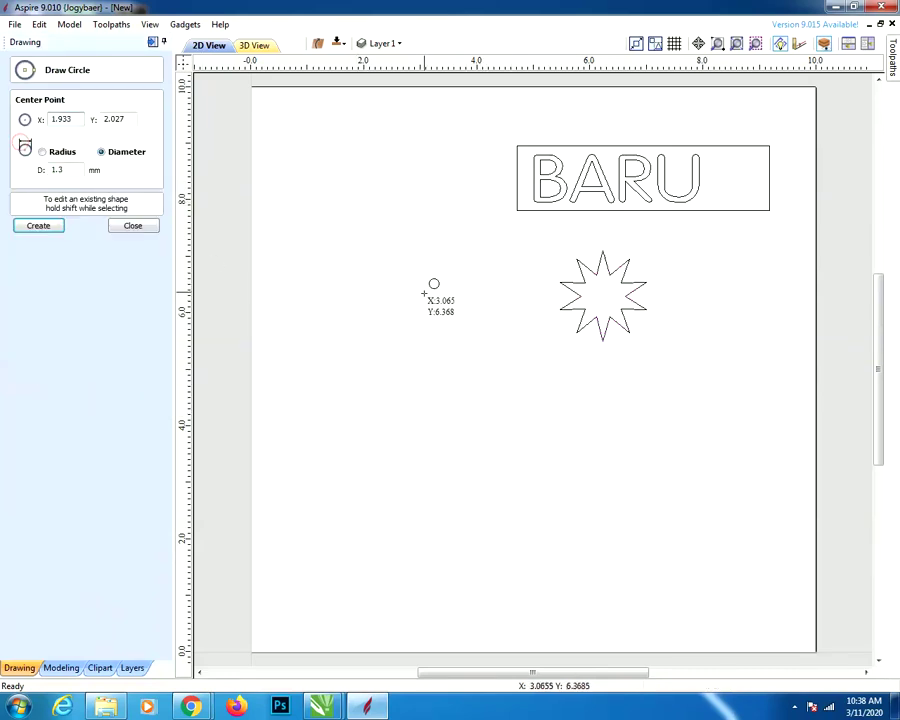
pyautogui.moveTo(424, 292)
pyautogui.mouseDown()
pyautogui.moveTo(504, 366)
pyautogui.moveTo(481, 334)
pyautogui.mouseUp()
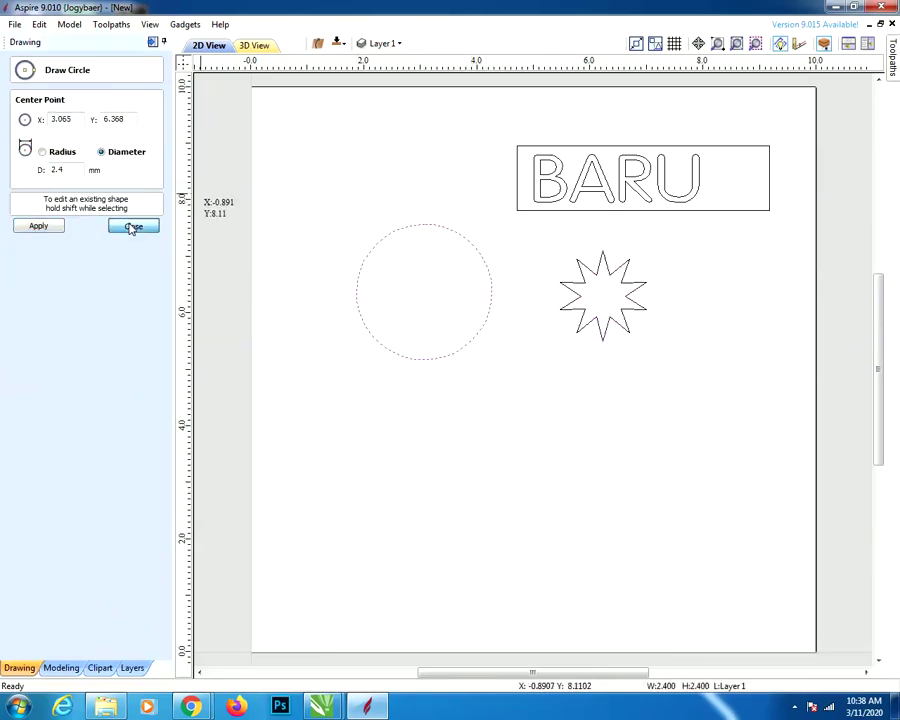
pyautogui.click(131, 228)
# Enlarge the star to about 2.29 by 2.4 mm and move it to overlap the circle's right edge
pyautogui.click(594, 274)
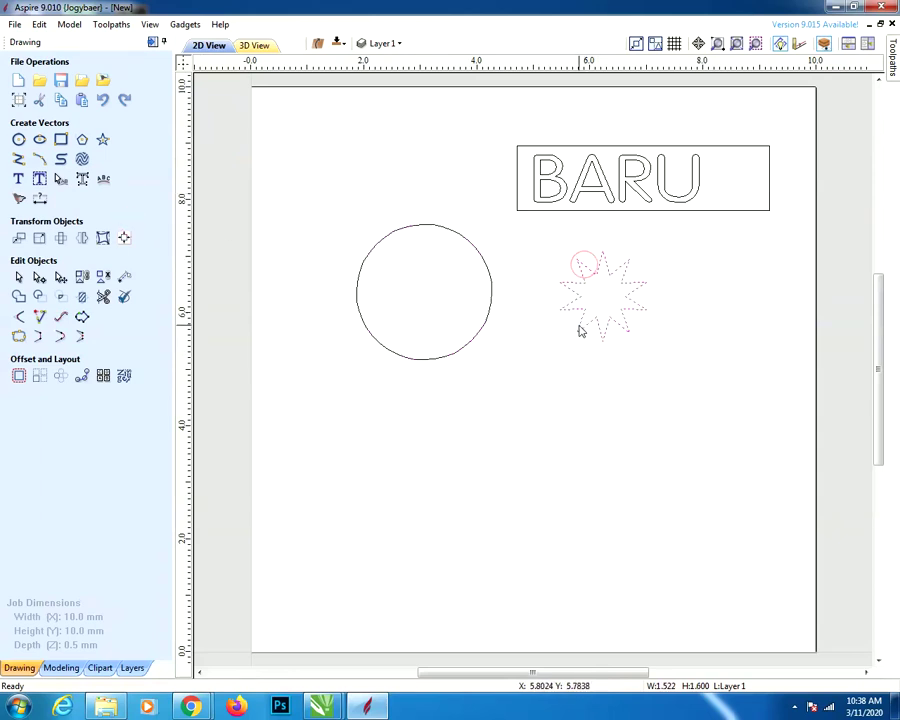
pyautogui.moveTo(547, 348); pyautogui.dragTo(515, 395)
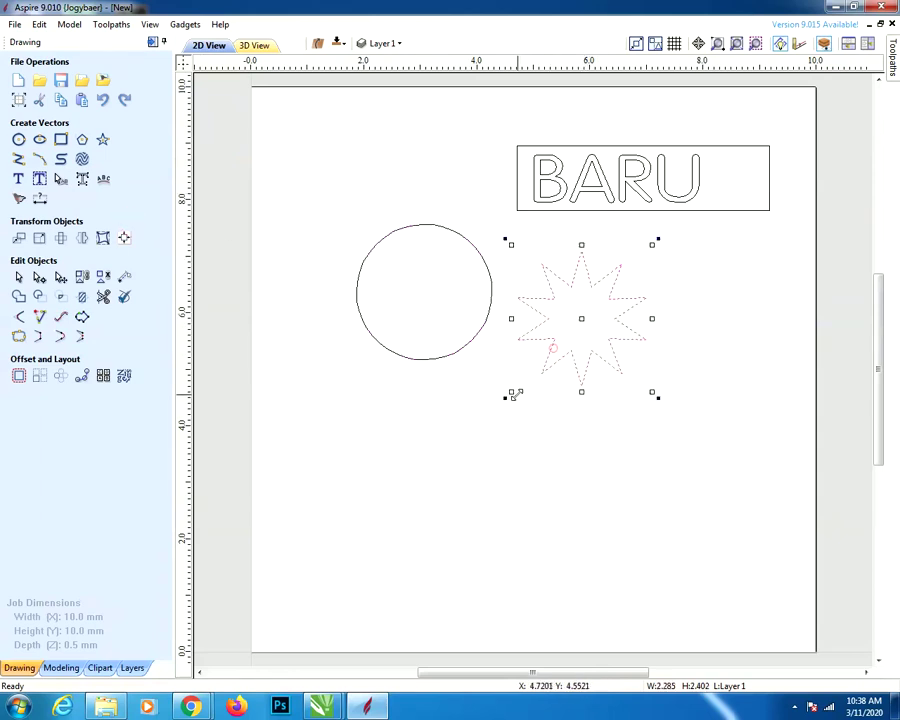
pyautogui.moveTo(592, 280); pyautogui.dragTo(532, 266)
# Weld the circle and the star into one outline and move the welded shape slightly downward
pyautogui.keyDown('shift'); pyautogui.click(442, 227); pyautogui.keyUp('shift')
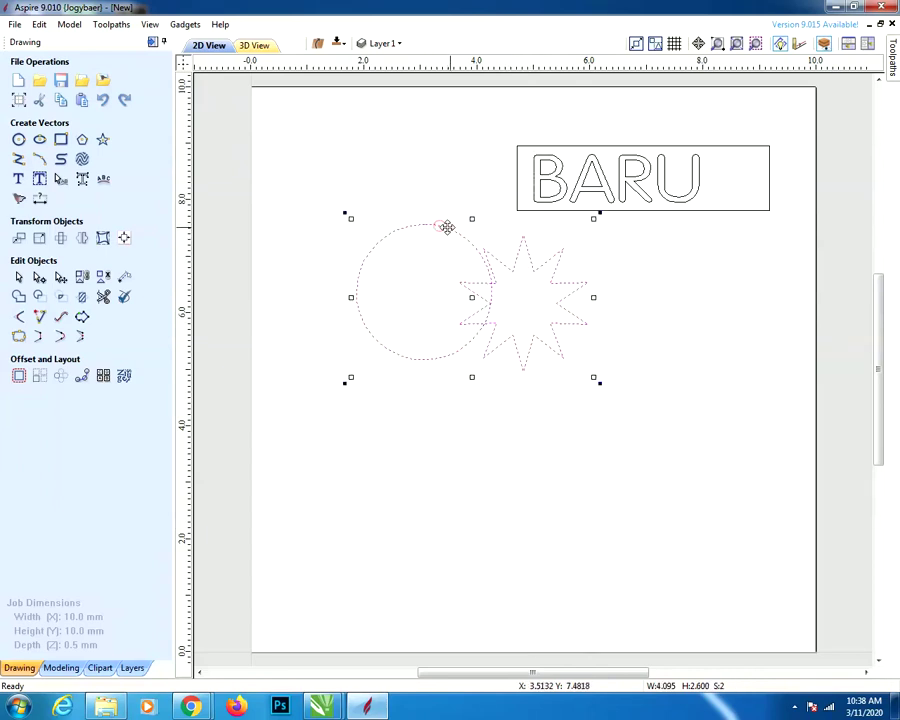
pyautogui.click(19, 296)
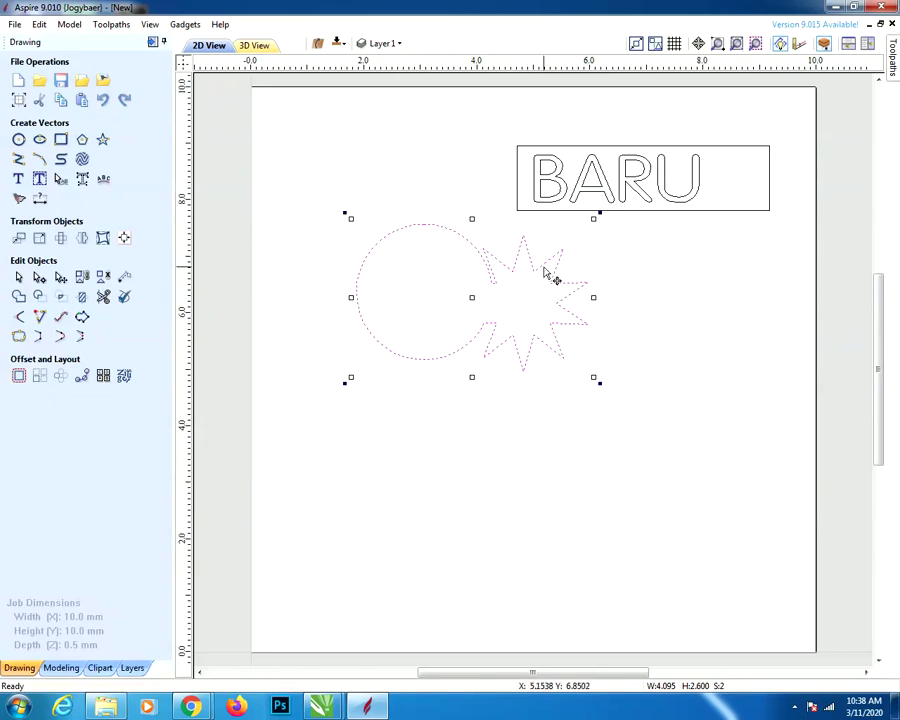
pyautogui.moveTo(547, 274)
pyautogui.mouseDown()
pyautogui.moveTo(542, 267)
pyautogui.moveTo(591, 337)
pyautogui.moveTo(557, 290)
pyautogui.mouseUp()
pyautogui.click(475, 234)
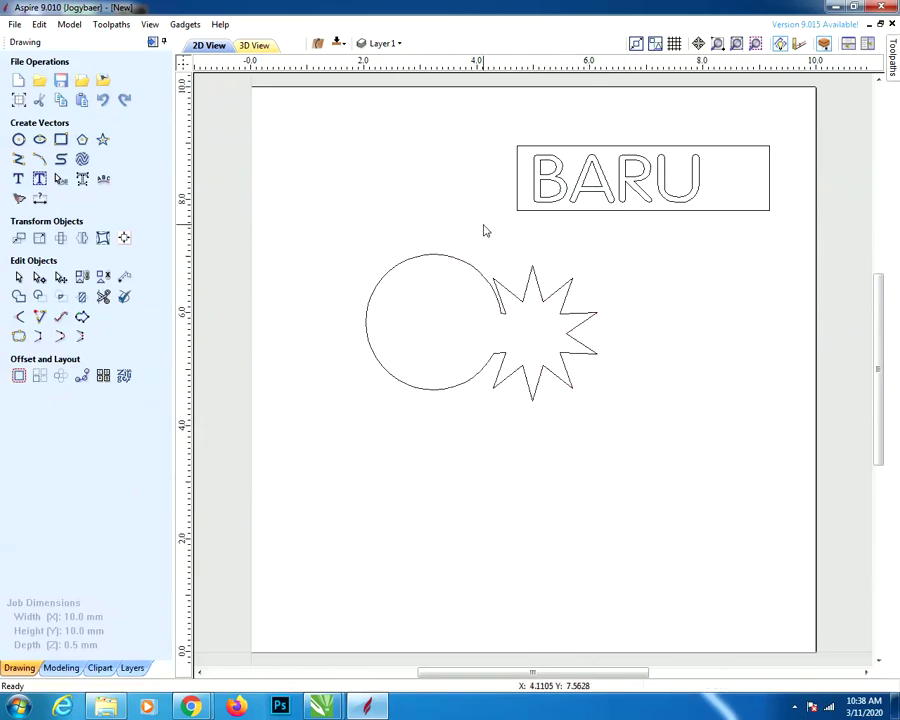
# Undo the move and the weld of the circle and star
pyautogui.click(103, 99)
pyautogui.click(103, 99)
pyautogui.click(103, 99)
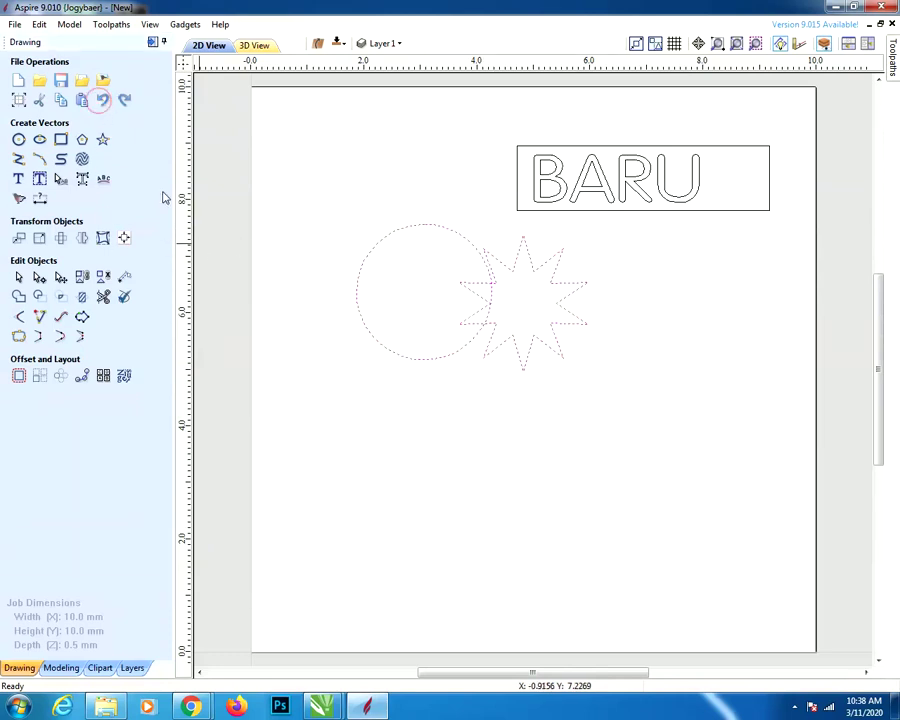
# Move the star so that it overlaps the lower half of the circle
pyautogui.click(536, 471)
pyautogui.click(545, 345)
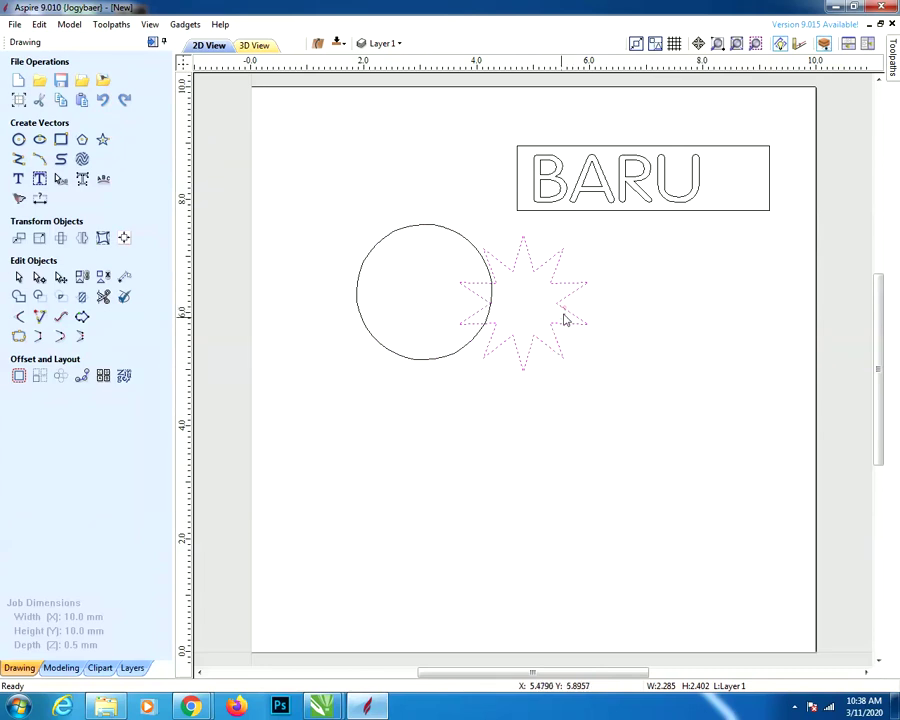
pyautogui.keyDown('shift'); pyautogui.click(486, 326); pyautogui.keyUp('shift')
pyautogui.click(658, 310)
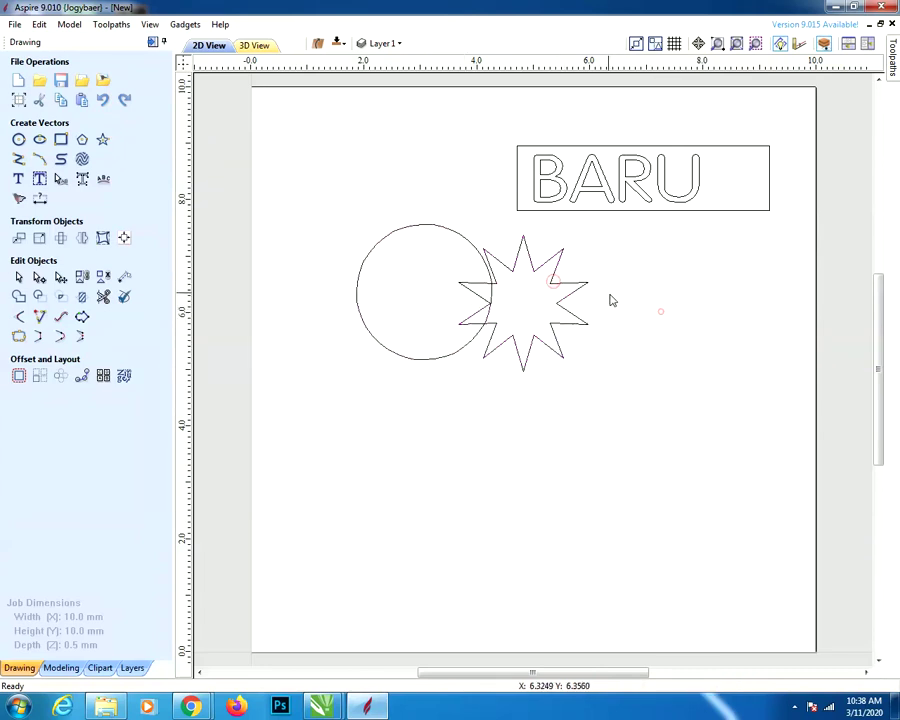
pyautogui.click(562, 284)
pyautogui.moveTo(558, 276); pyautogui.dragTo(456, 298)
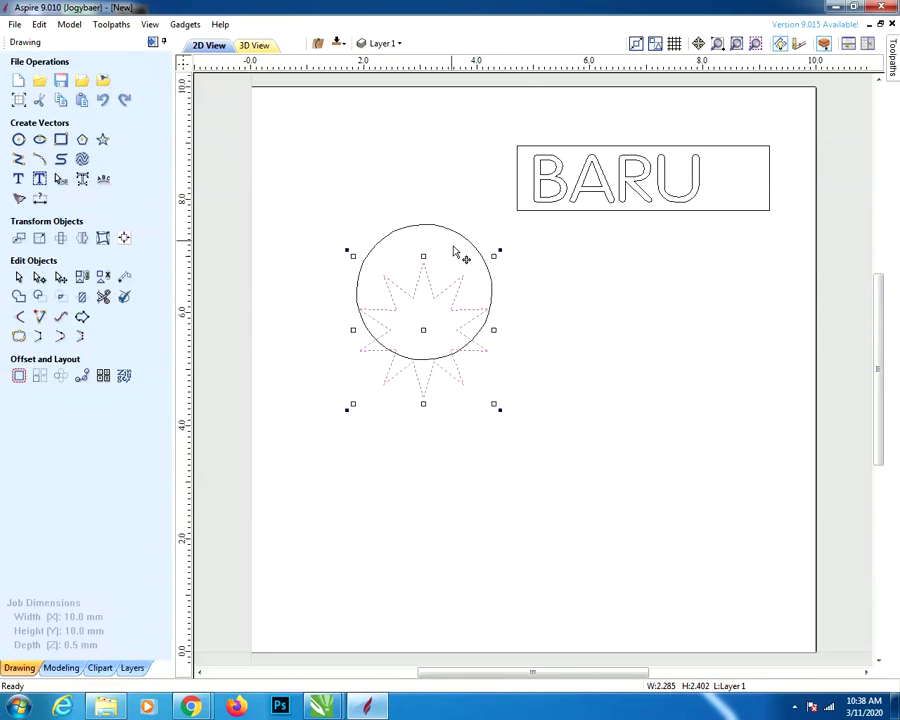
# Weld the star and the circle into one outline, and undo the weld
pyautogui.keyDown('shift'); pyautogui.click(446, 232); pyautogui.keyUp('shift')
pyautogui.click(19, 297)
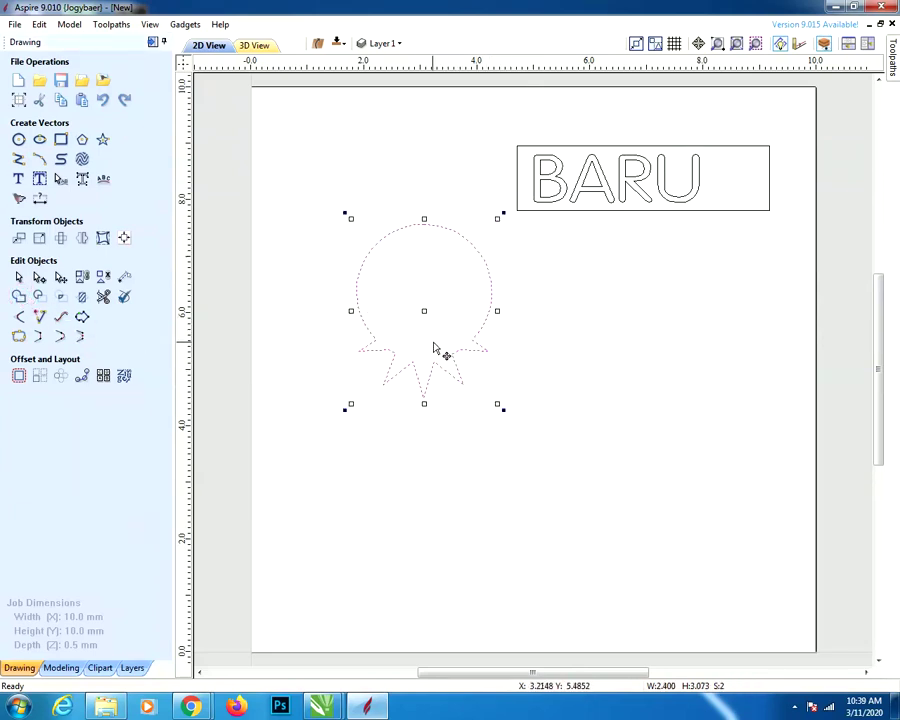
pyautogui.click(102, 100)
pyautogui.click(545, 313)
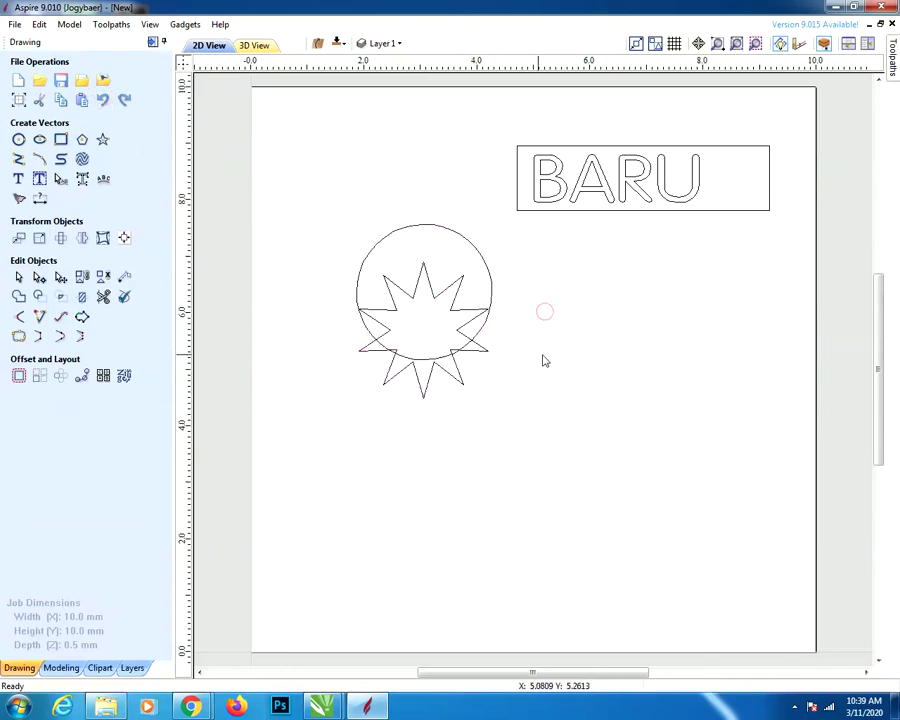
# Move the star further down to a centre at about X 3.05, Y 5.05, with its upper points inside the circle
pyautogui.click(488, 351)
pyautogui.click(482, 368)
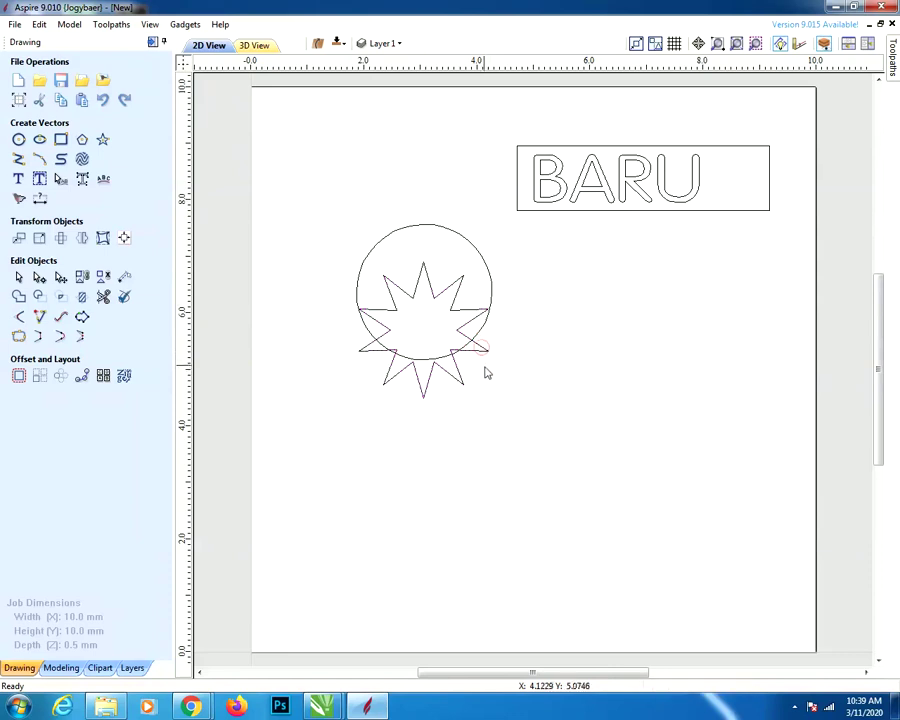
pyautogui.click(474, 354)
pyautogui.click(476, 352)
pyautogui.moveTo(476, 352); pyautogui.dragTo(480, 409)
# Subtract the circle from the star below it, and undo the subtraction
pyautogui.keyDown('shift'); pyautogui.click(455, 237); pyautogui.keyUp('shift')
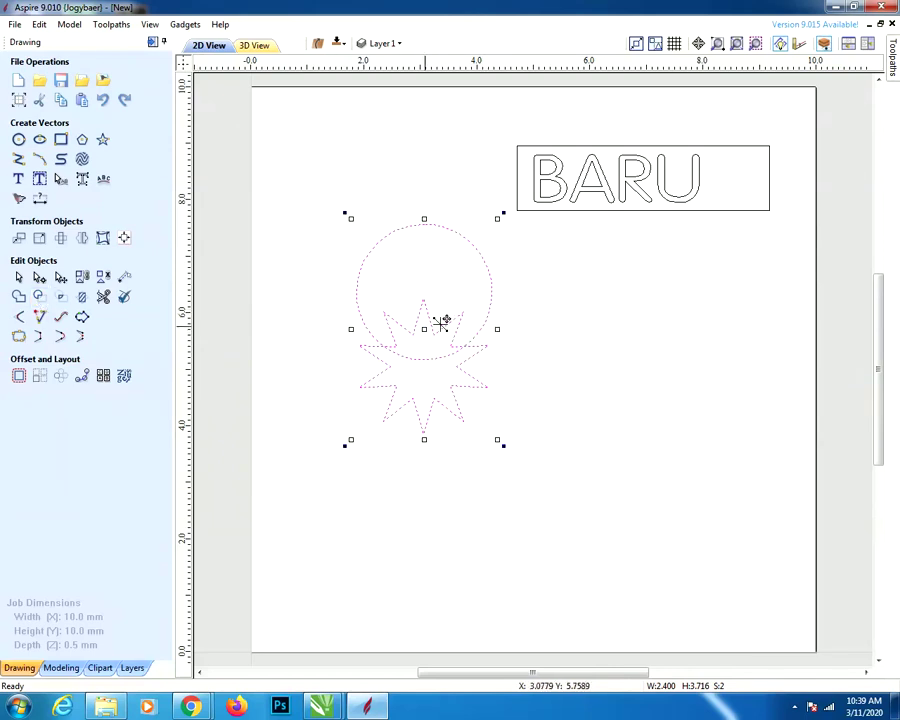
pyautogui.click(39, 296)
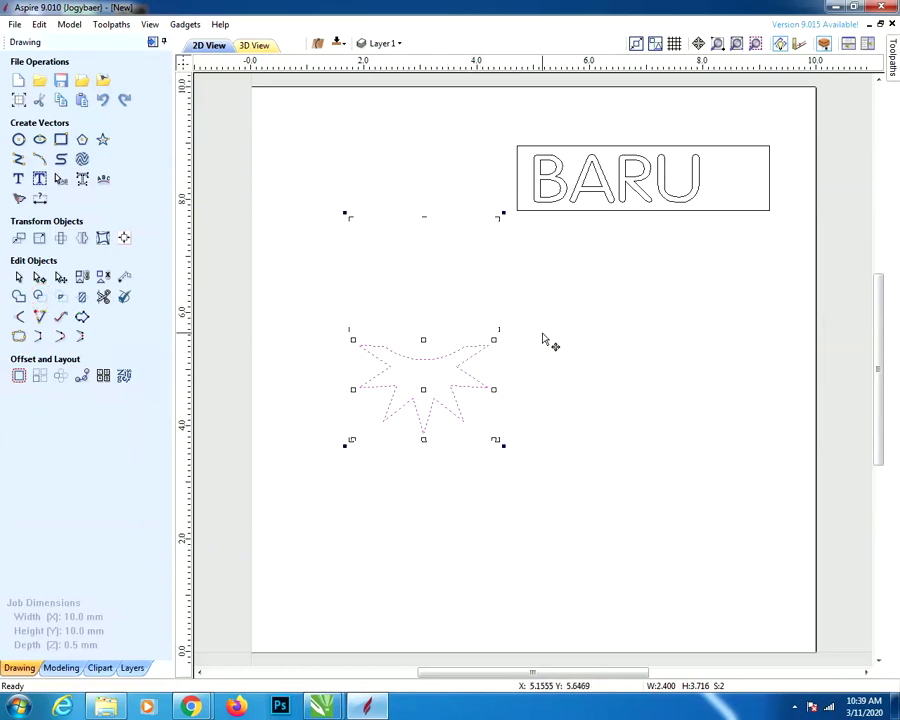
pyautogui.hotkey('ctrl', 'z')
pyautogui.click(588, 334)
pyautogui.click(610, 383)
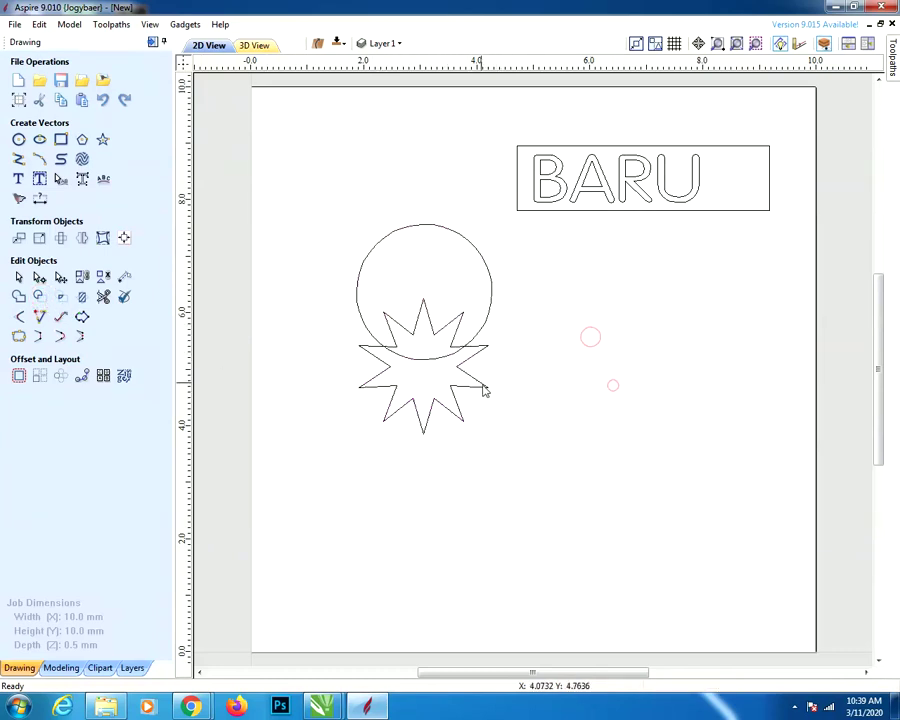
# Subtract the star from the bottom of the circle, and undo the subtraction
pyautogui.click(490, 297)
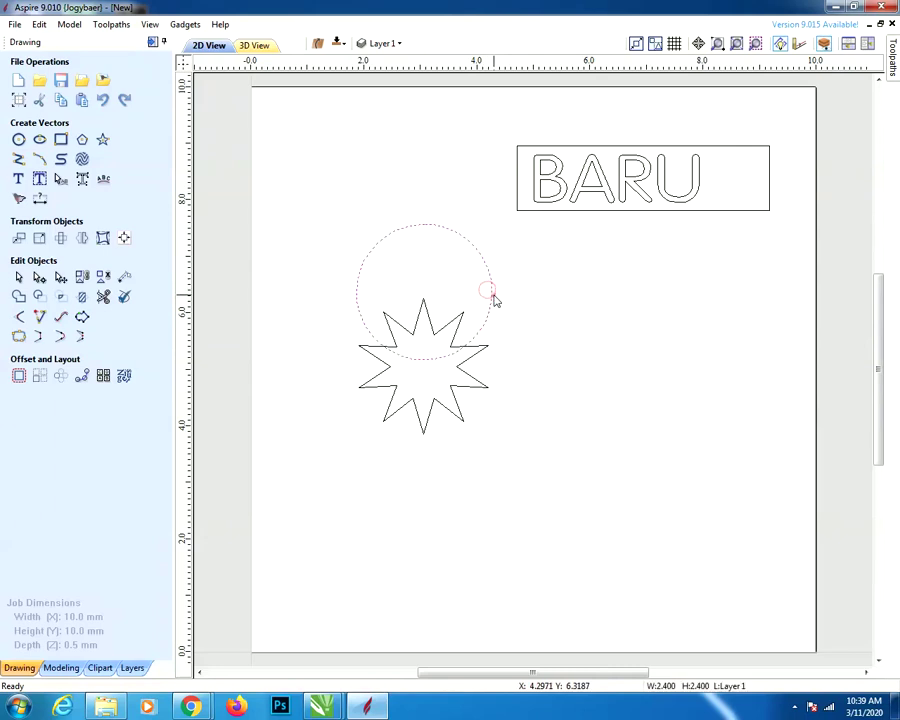
pyautogui.keyDown('shift'); pyautogui.click(488, 350); pyautogui.keyUp('shift')
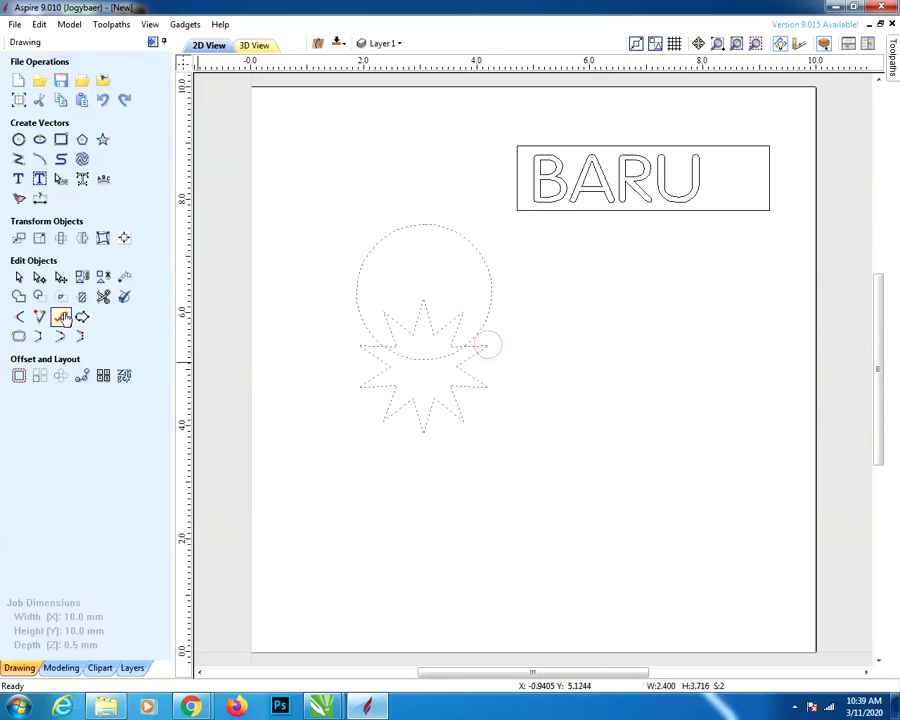
pyautogui.click(39, 296)
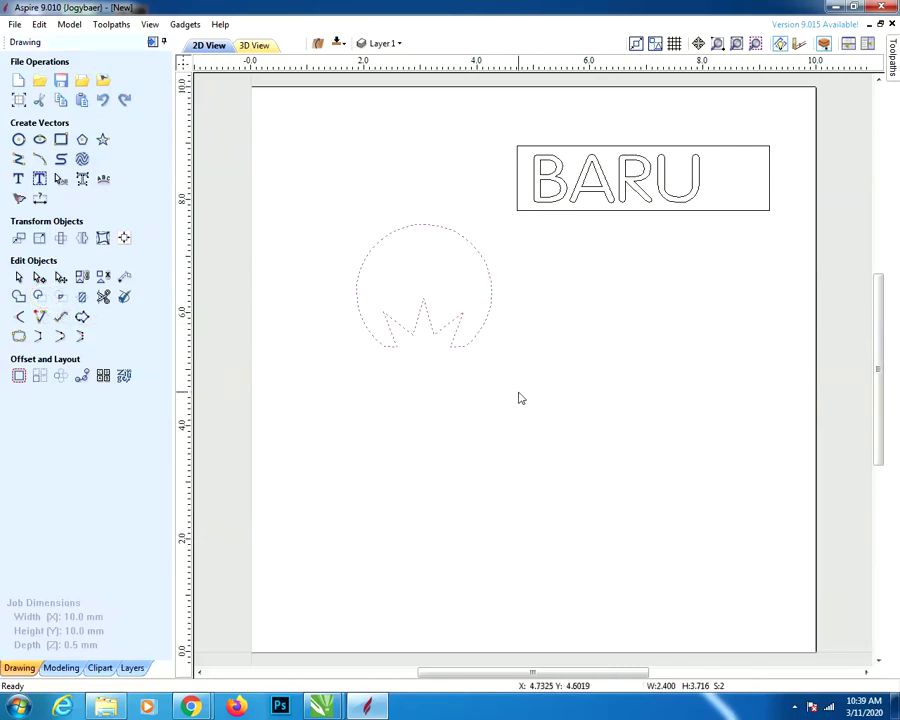
pyautogui.click(589, 349)
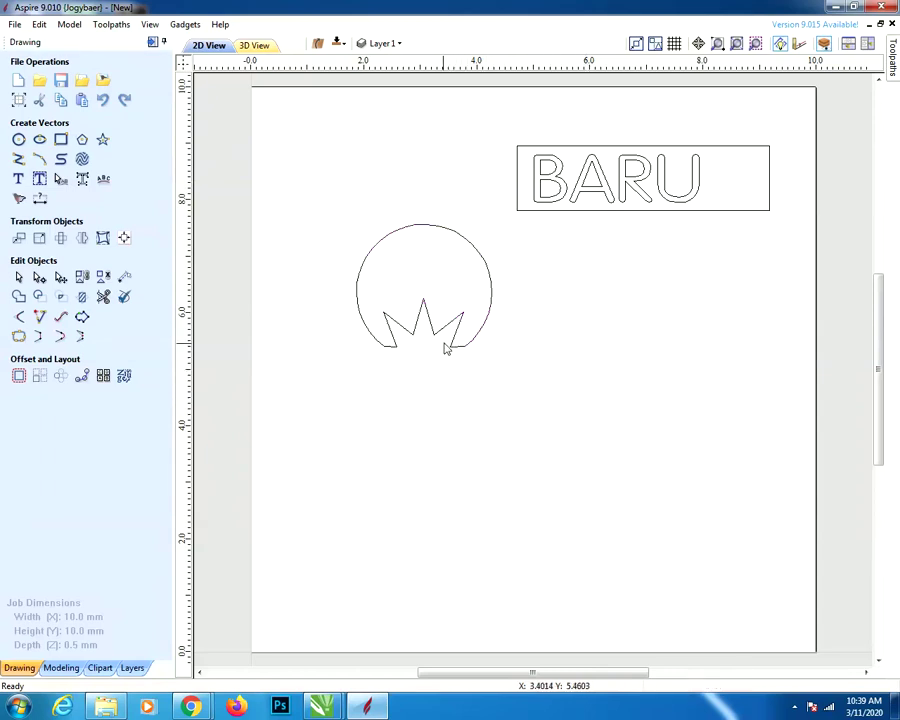
pyautogui.hotkey('ctrl', 'z')
pyautogui.click(562, 375)
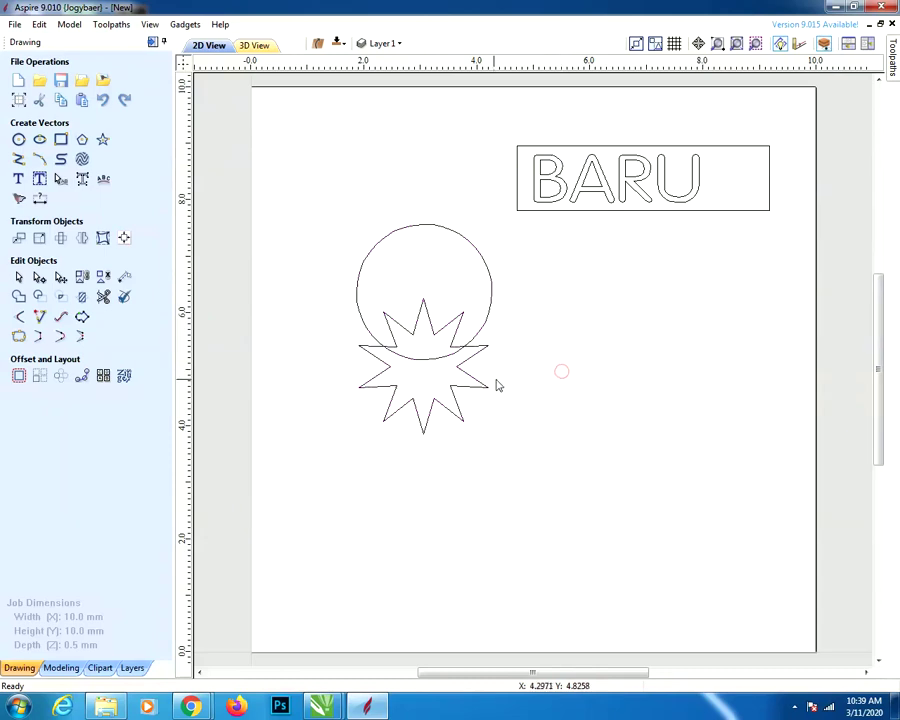
# Move the star onto the circle's right edge, centred at about X 4.2, Y 6.1
pyautogui.click(477, 383)
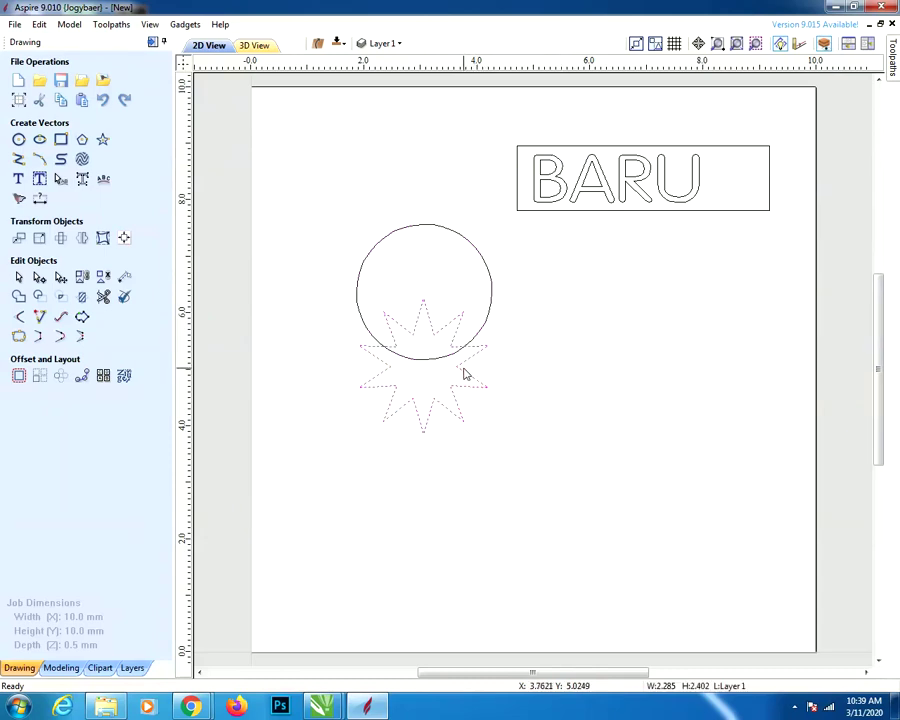
pyautogui.moveTo(537, 365); pyautogui.dragTo(487, 352)
pyautogui.click(480, 348)
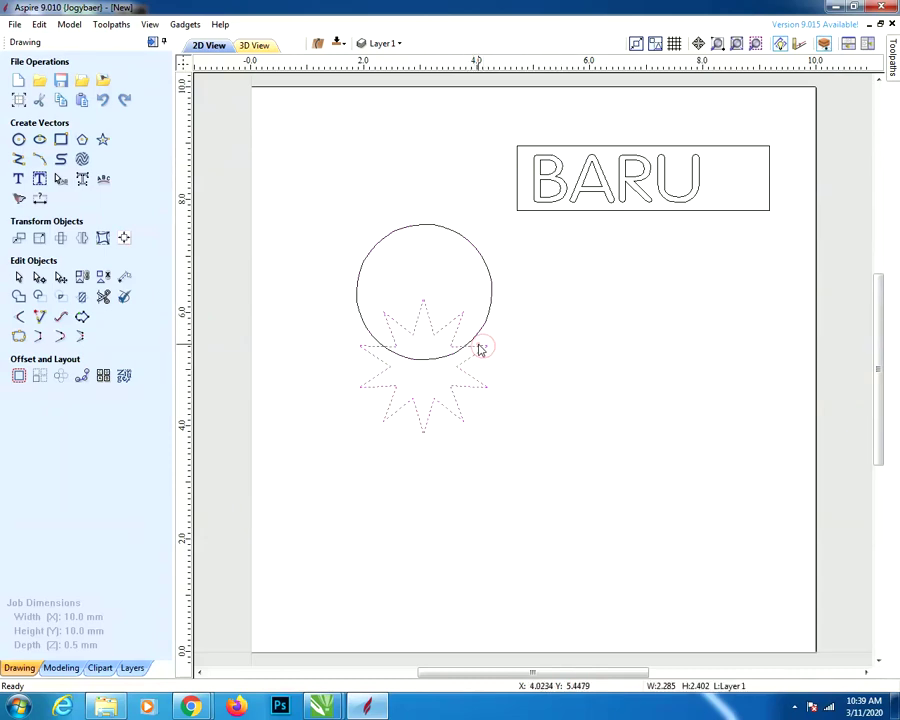
pyautogui.click(456, 340)
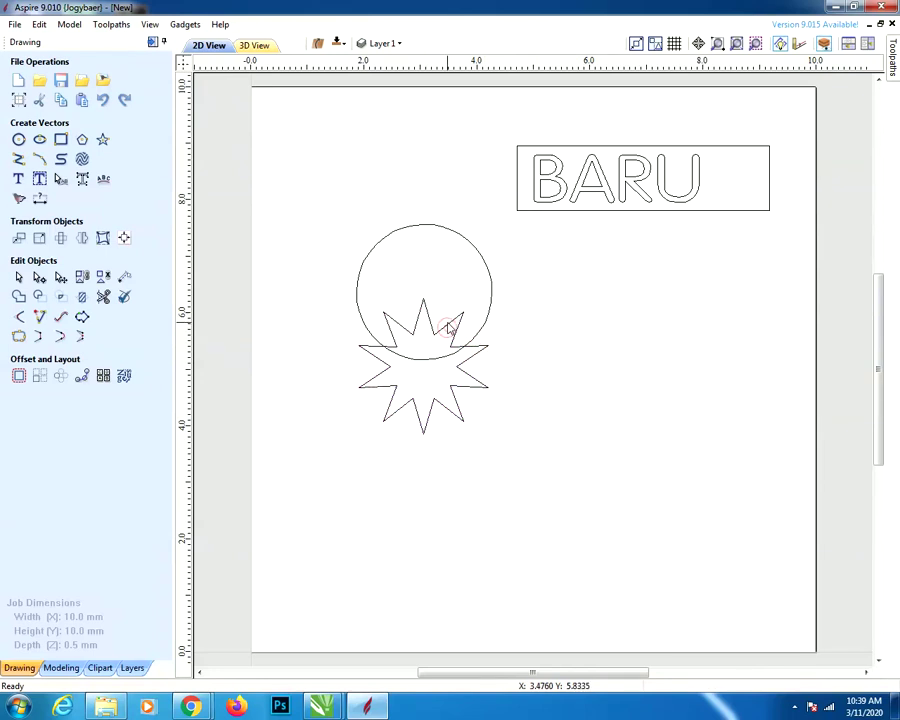
pyautogui.click(449, 328)
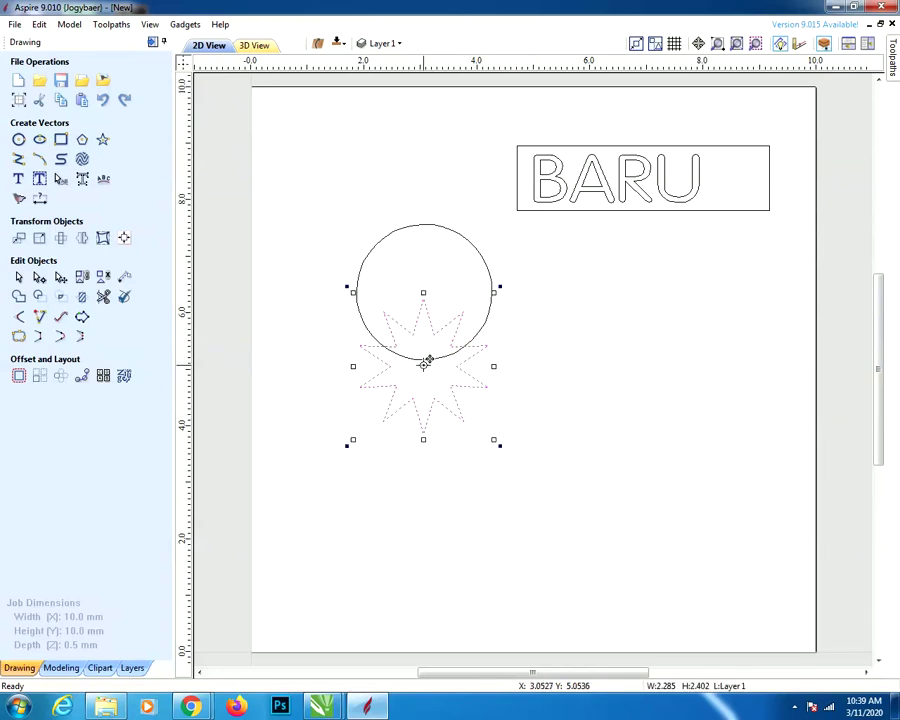
pyautogui.moveTo(425, 362); pyautogui.dragTo(491, 304)
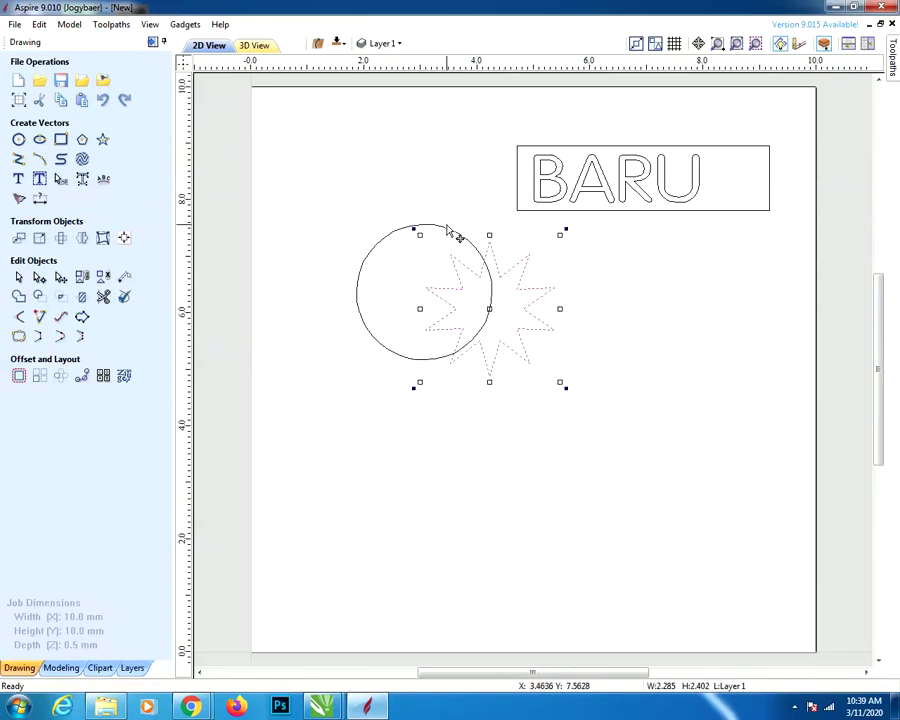
# Subtract the circle from the star on its right edge, and undo the subtraction
pyautogui.keyDown('shift'); pyautogui.click(392, 233); pyautogui.keyUp('shift')
pyautogui.click(39, 296)
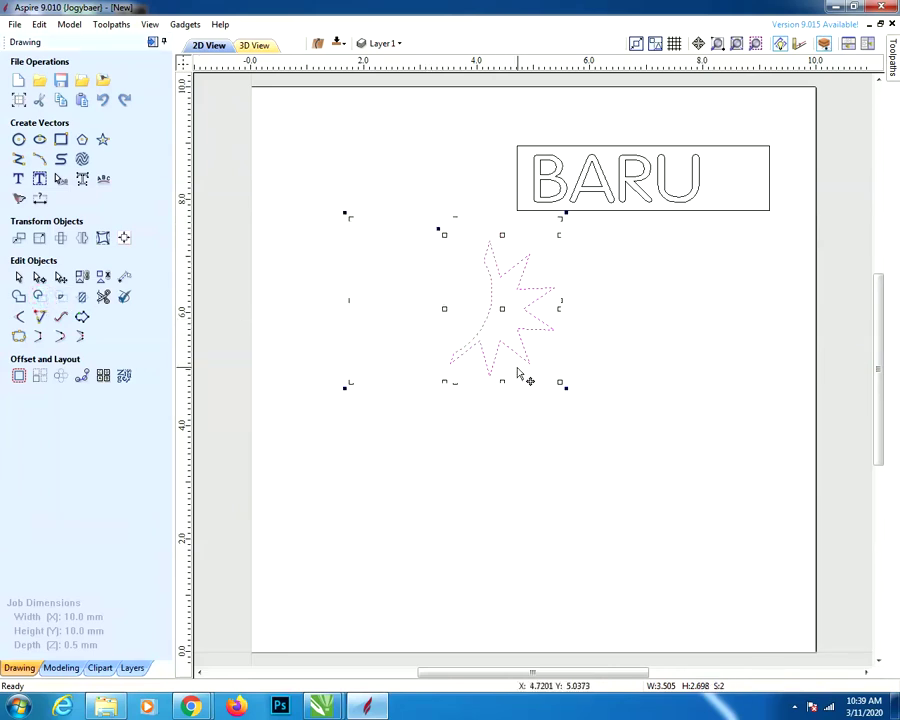
pyautogui.hotkey('ctrl', 'z')
pyautogui.click(588, 418)
pyautogui.click(601, 356)
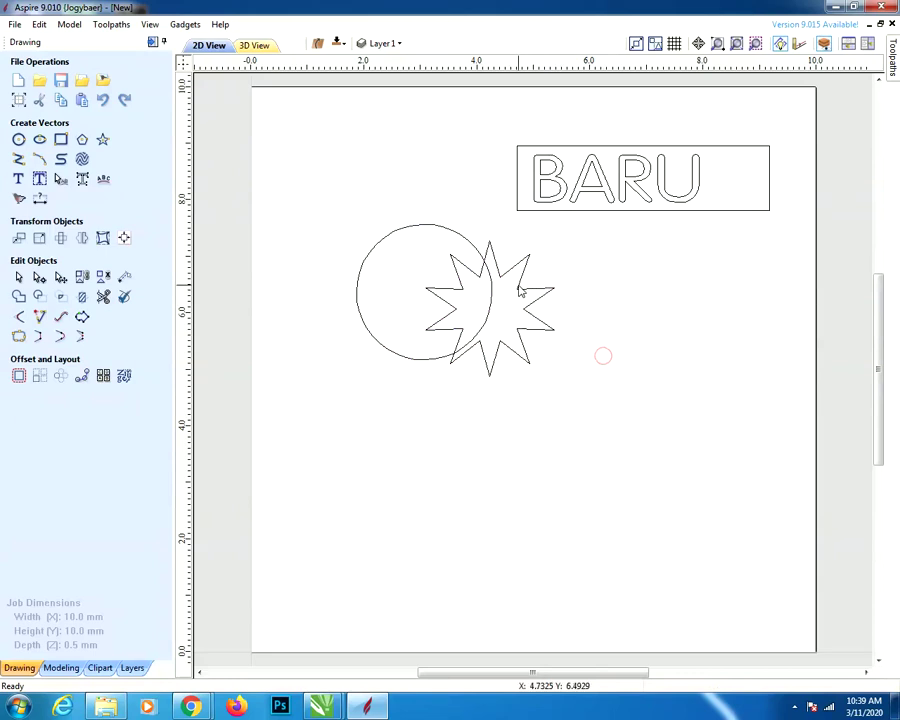
# Subtract the star from the right side of the circle, and undo the subtraction
pyautogui.click(436, 234)
pyautogui.keyDown('shift'); pyautogui.click(518, 263); pyautogui.keyUp('shift')
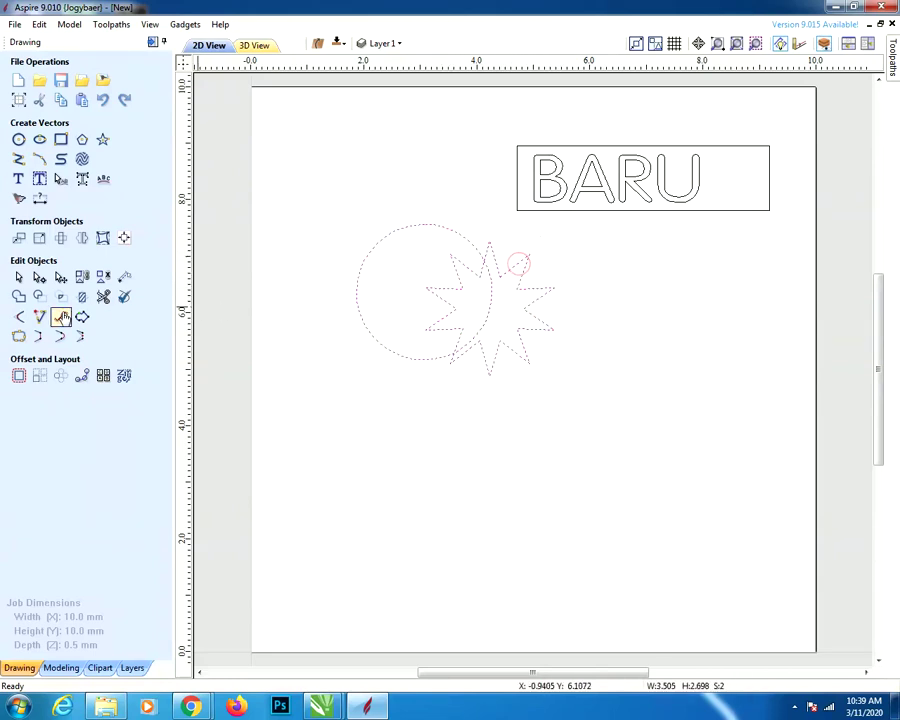
pyautogui.click(39, 296)
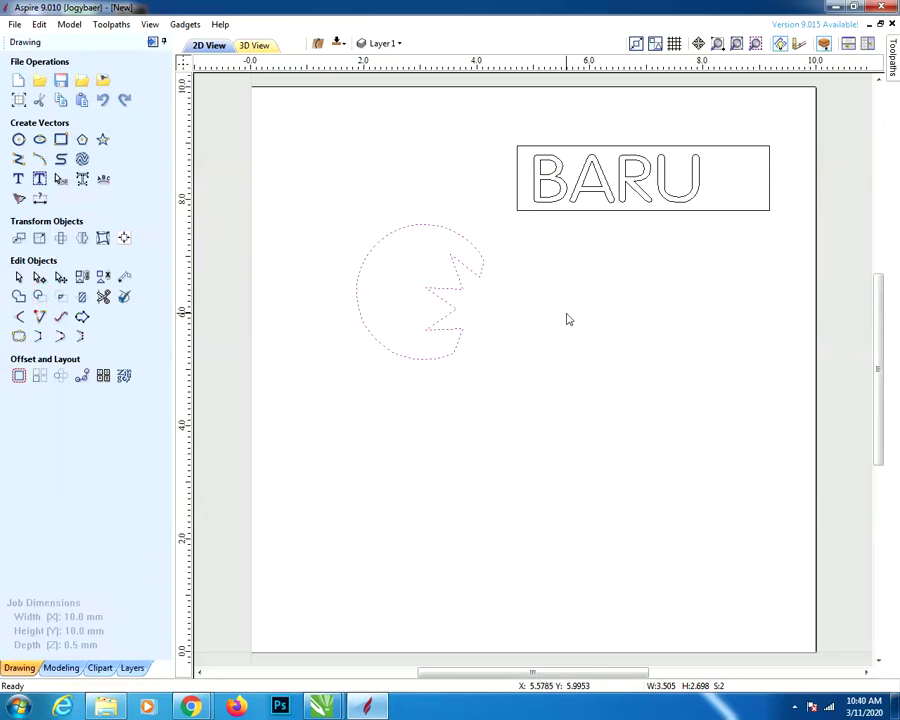
pyautogui.hotkey('ctrl', 'z')
pyautogui.click(629, 319)
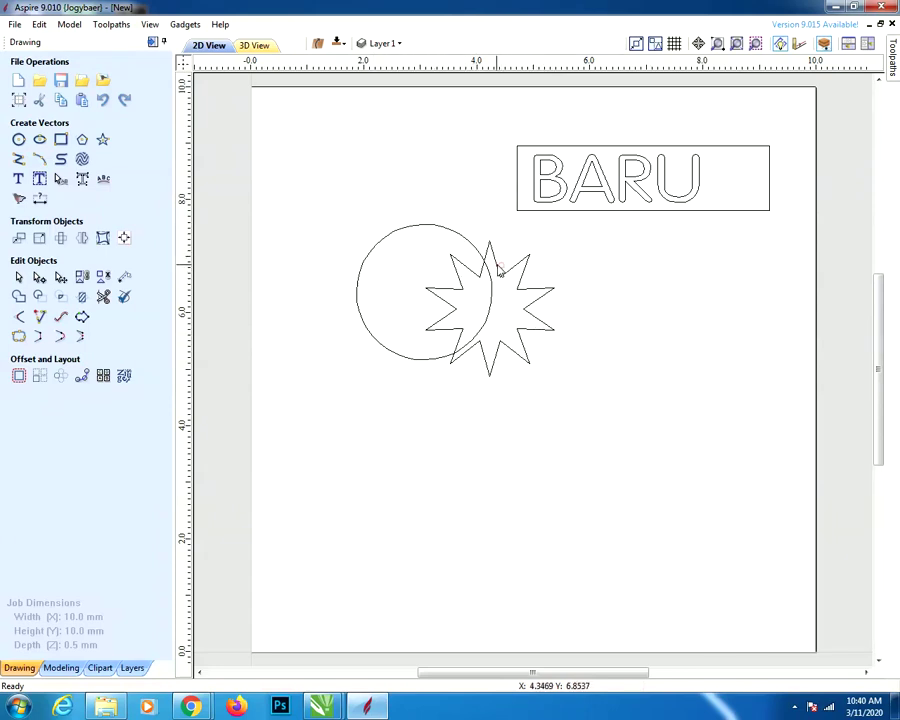
# Reduce the star and circle to their overlap at the circle's right edge, and undo the operation
pyautogui.click(490, 252)
pyautogui.keyDown('shift'); pyautogui.click(447, 232); pyautogui.keyUp('shift')
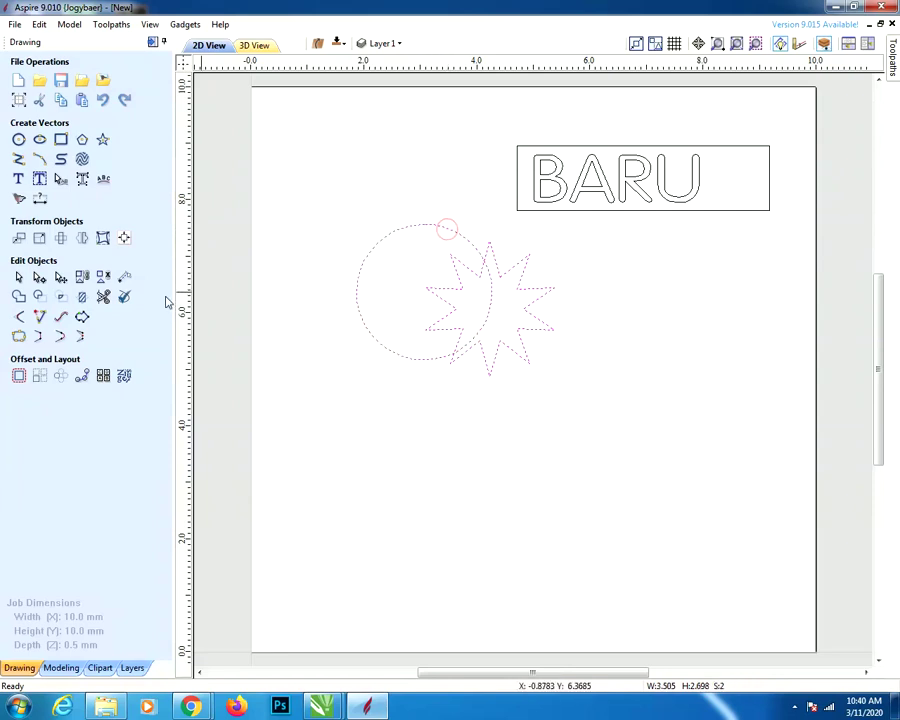
pyautogui.click(61, 296)
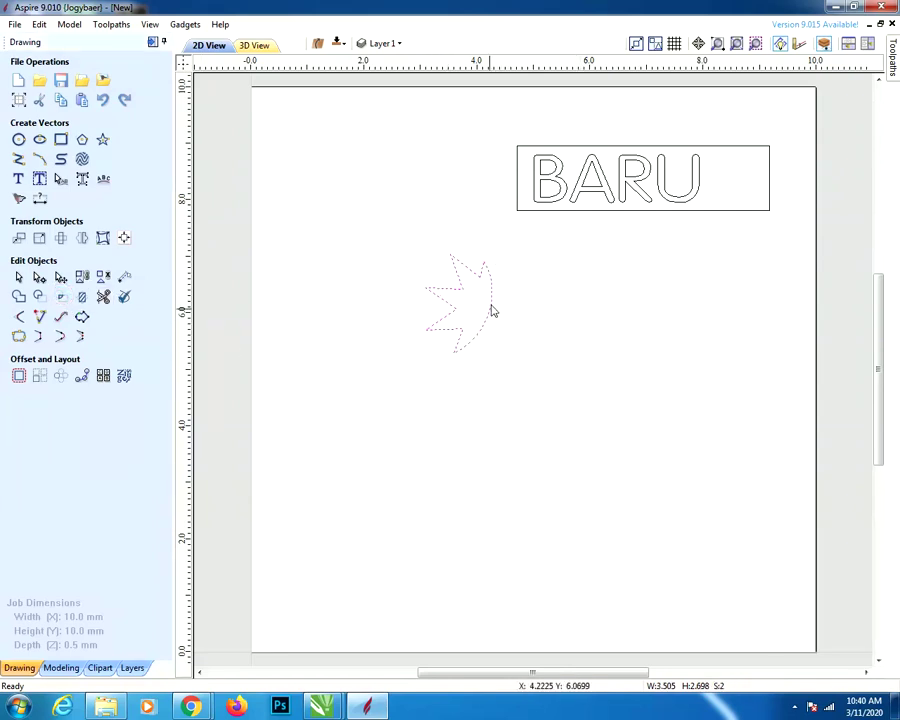
pyautogui.hotkey('ctrl', 'z')
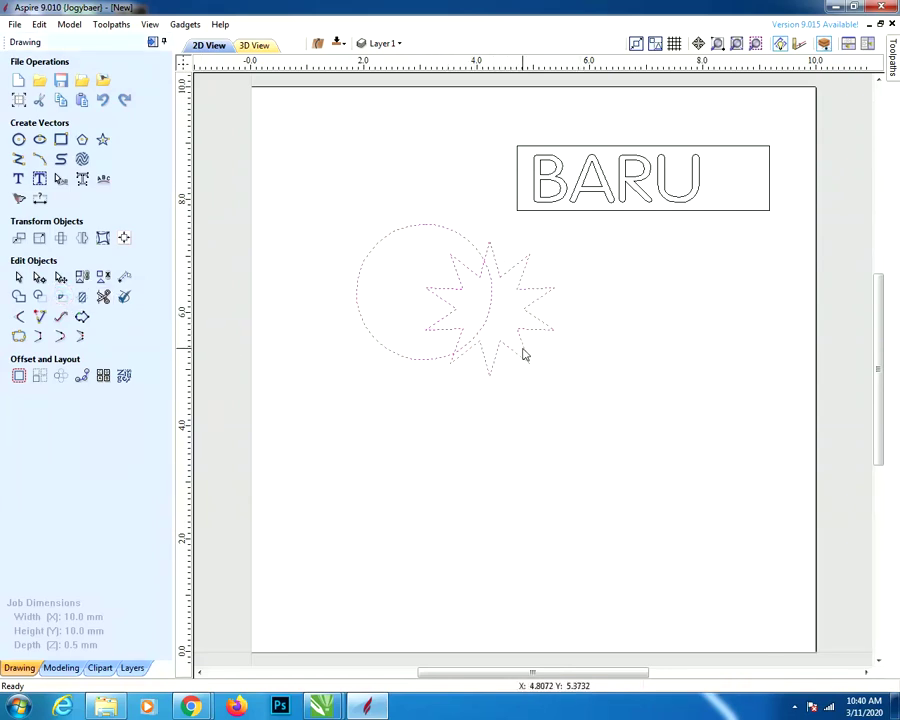
pyautogui.click(565, 411)
# Move the star back to the circle's lower edge, centred at about X 3.1, Y 5.0
pyautogui.click(524, 332)
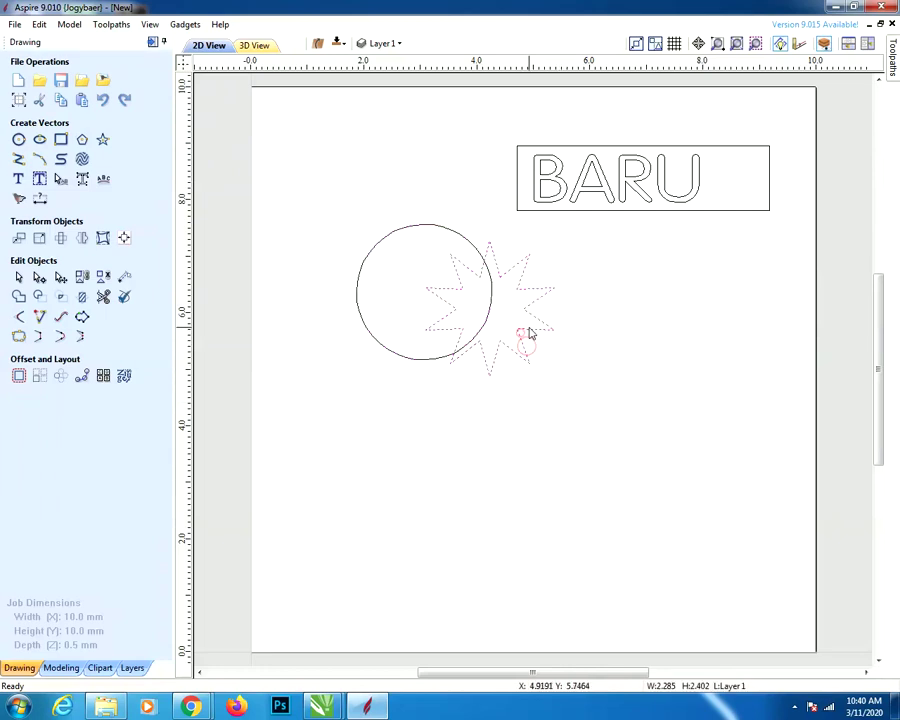
pyautogui.moveTo(524, 332)
pyautogui.mouseDown()
pyautogui.moveTo(576, 361)
pyautogui.moveTo(538, 323)
pyautogui.mouseUp()
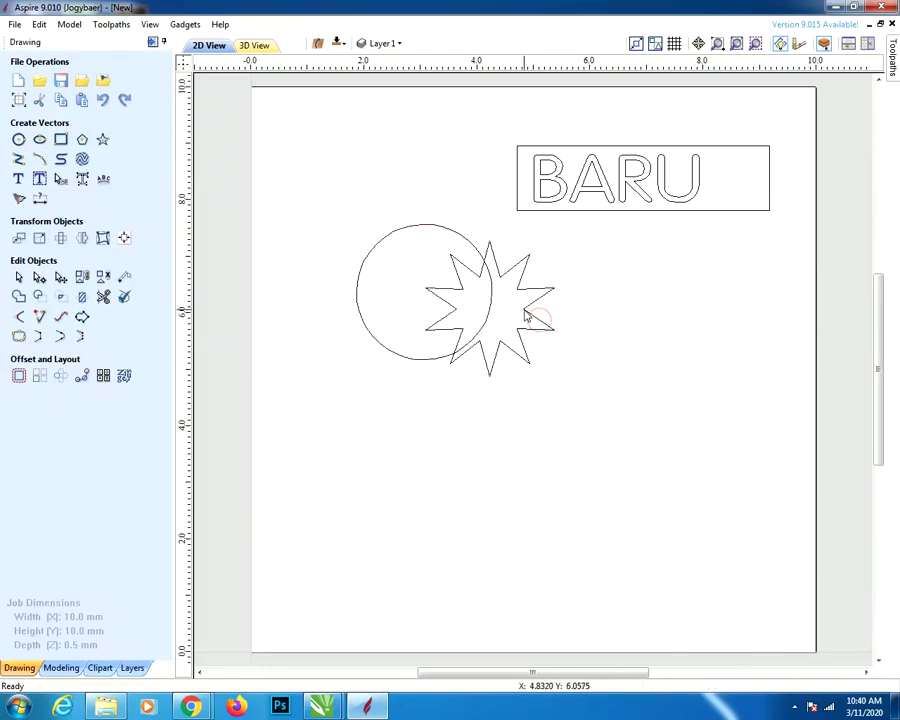
pyautogui.click(527, 313)
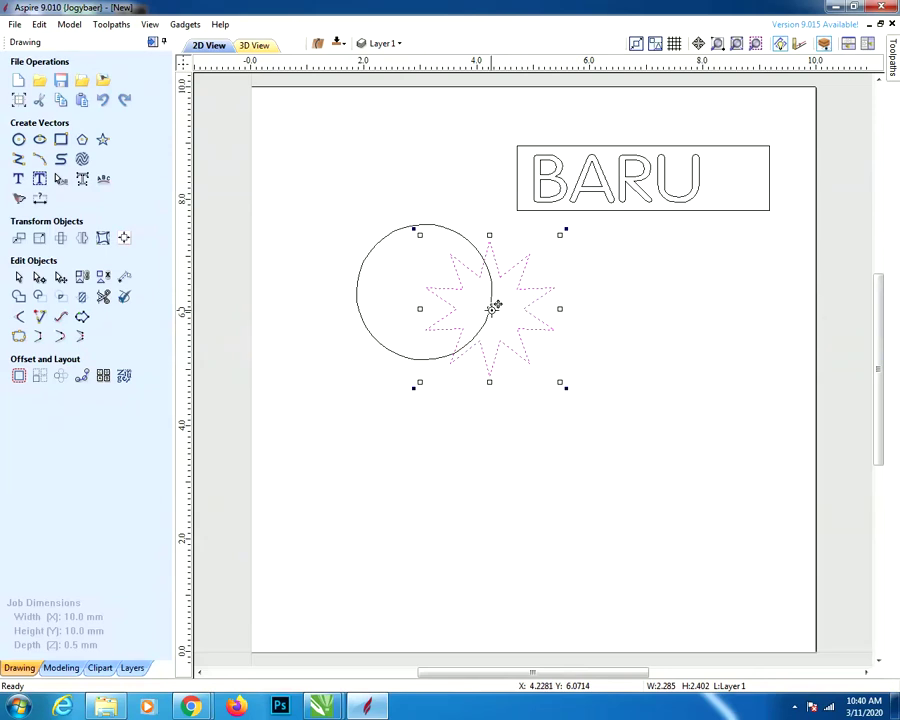
pyautogui.moveTo(494, 305); pyautogui.dragTo(428, 371)
# Reduce the star and circle to their overlap at the circle's lower edge, and undo the operation
pyautogui.keyDown('shift'); pyautogui.click(455, 232); pyautogui.keyUp('shift')
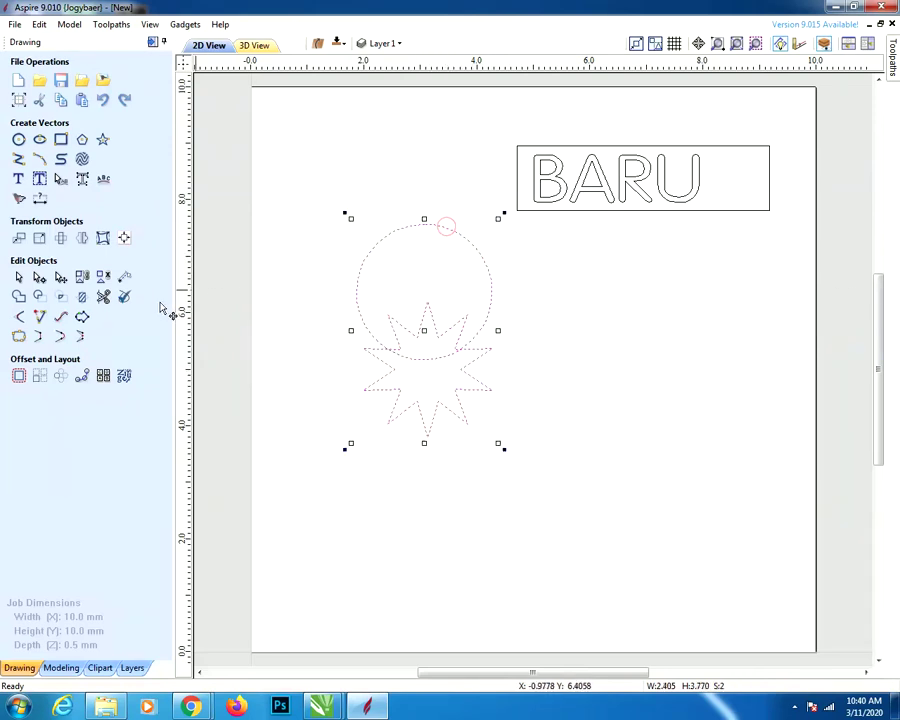
pyautogui.click(62, 297)
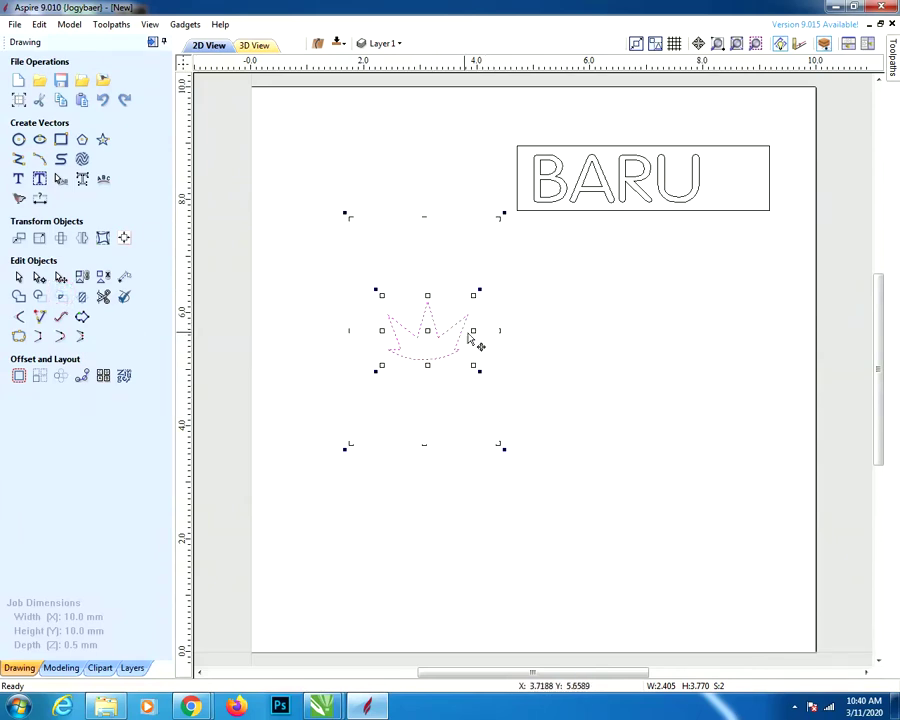
pyautogui.click(103, 100)
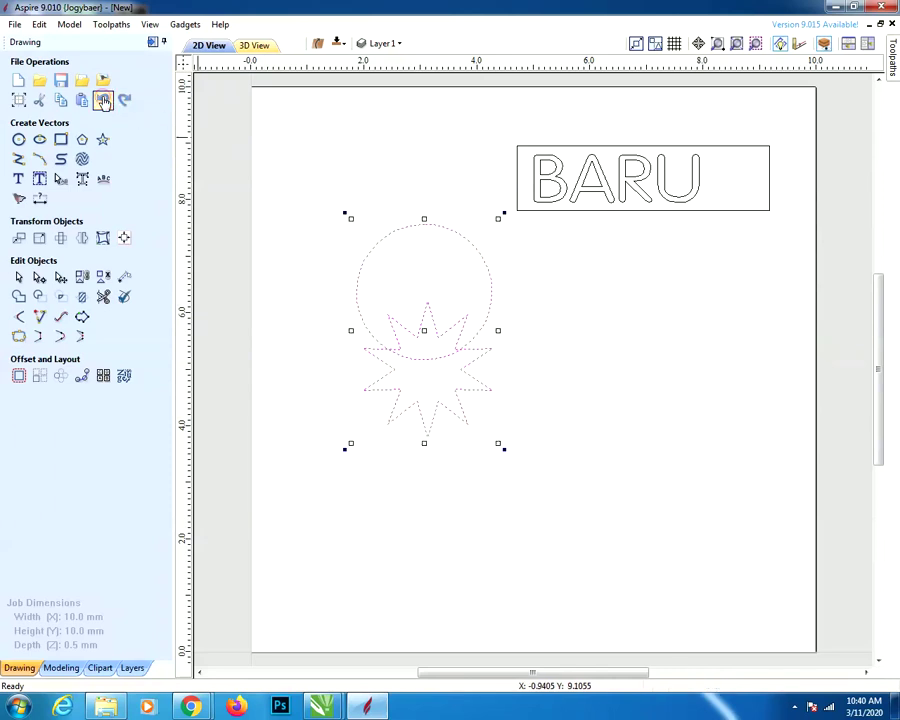
pyautogui.click(526, 322)
# Move the star to the circle's right edge, centred at about X 4.5, Y 6.0
pyautogui.click(472, 356)
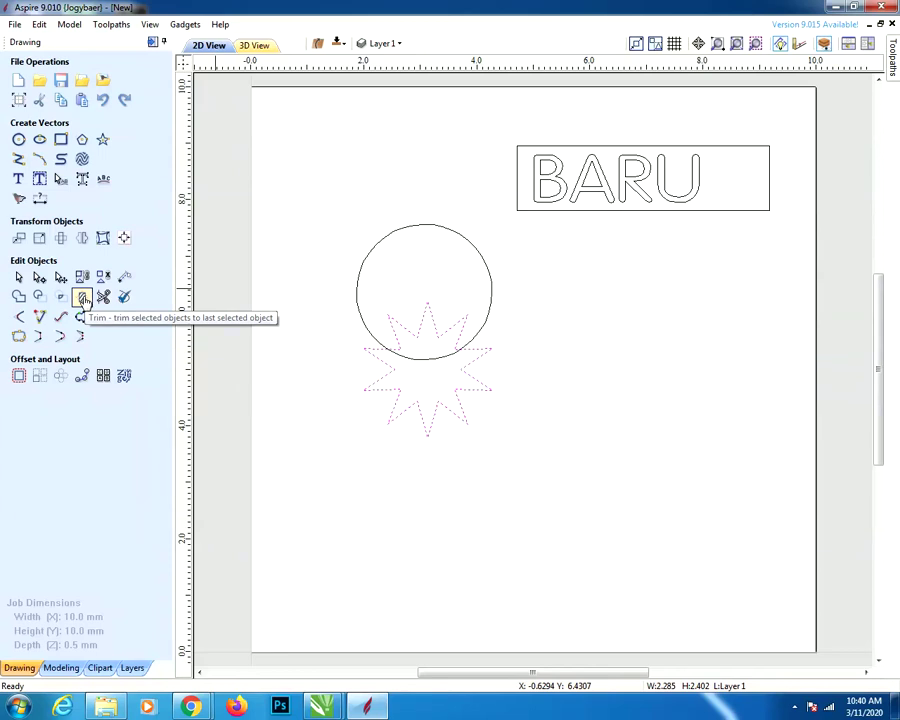
pyautogui.click(484, 354)
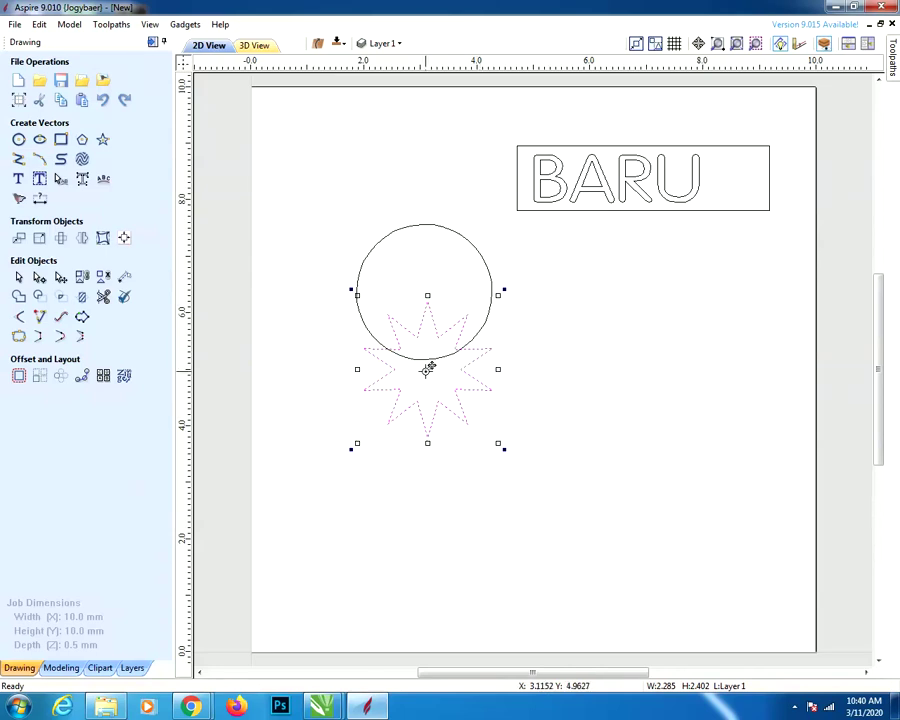
pyautogui.moveTo(427, 369); pyautogui.dragTo(493, 316)
# Trim the star at the circle's right edge with the circle as the boundary, clearing everything outside it
pyautogui.keyDown('shift'); pyautogui.click(444, 312); pyautogui.keyUp('shift')
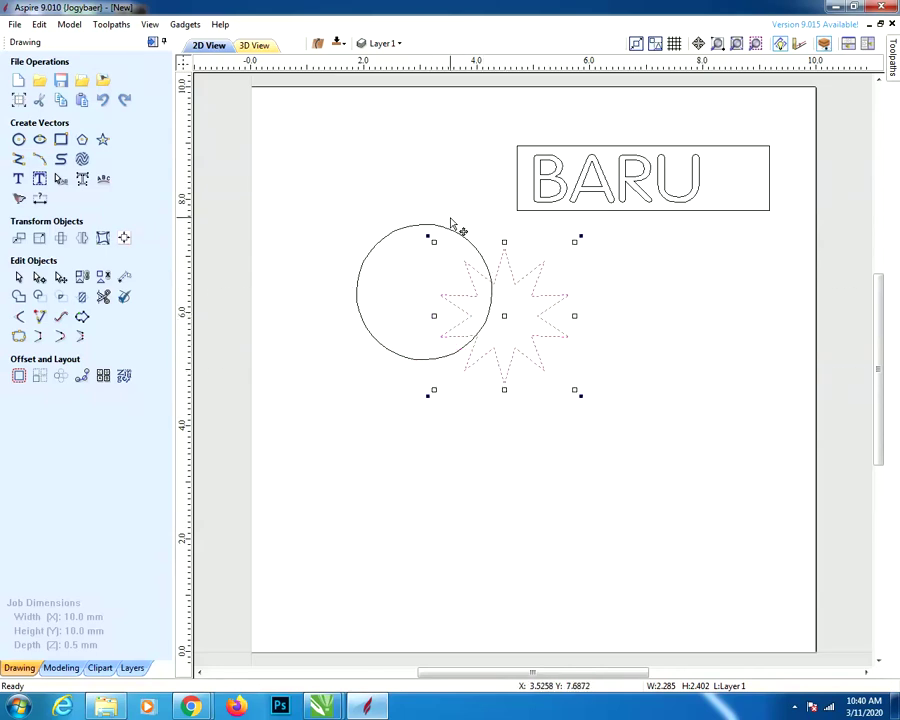
pyautogui.click(83, 297)
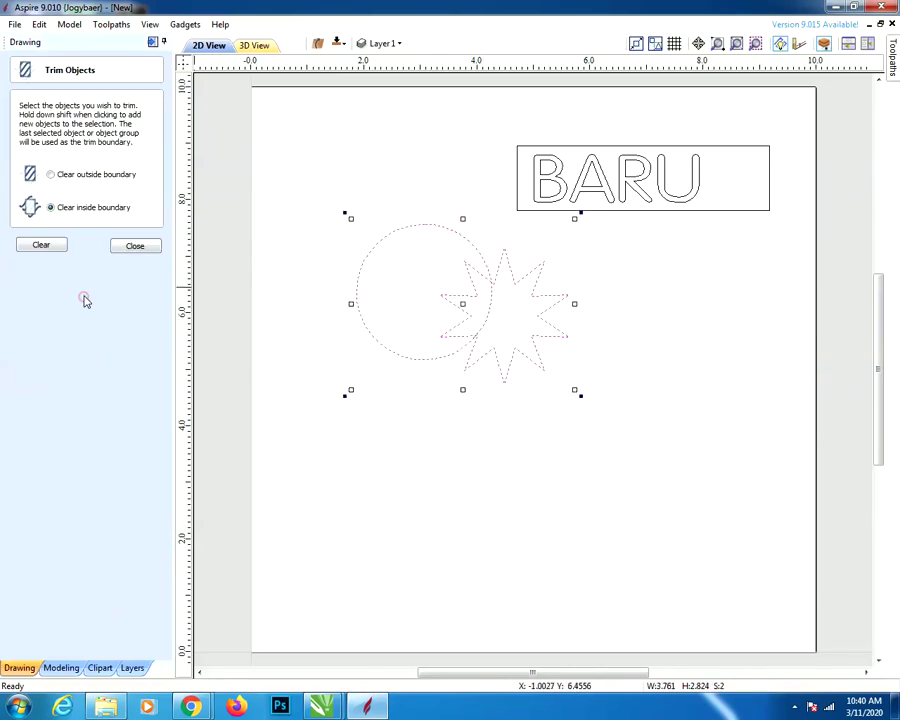
pyautogui.click(47, 247)
pyautogui.click(145, 249)
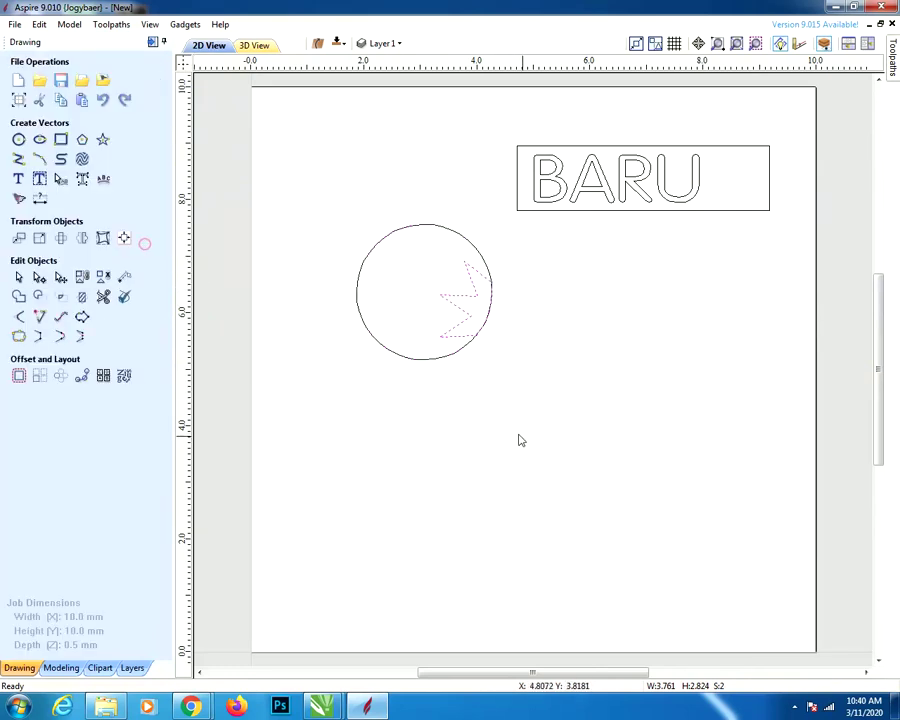
pyautogui.click(518, 435)
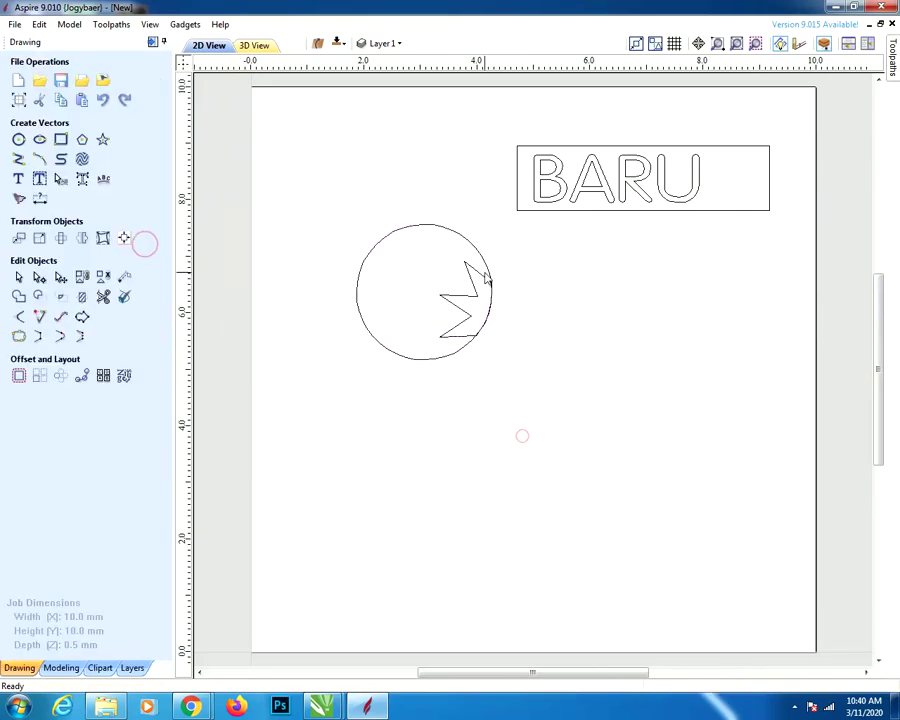
# Move the trimmed star piece clear of the circle's right side, and undo the move and the trim
pyautogui.click(472, 292)
pyautogui.moveTo(470, 294); pyautogui.dragTo(555, 302)
pyautogui.click(482, 265)
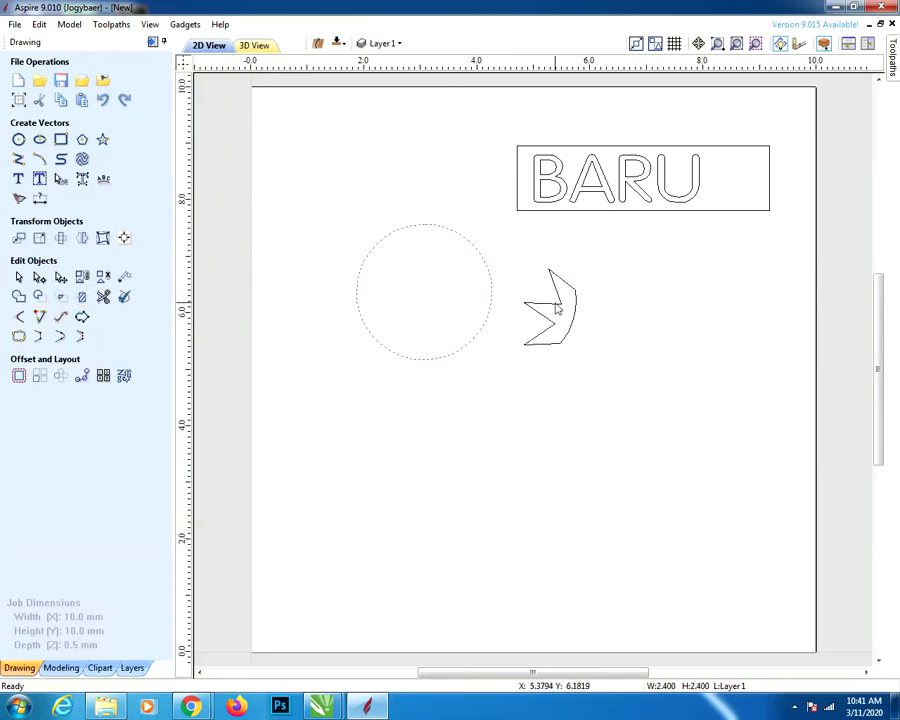
pyautogui.click(561, 302)
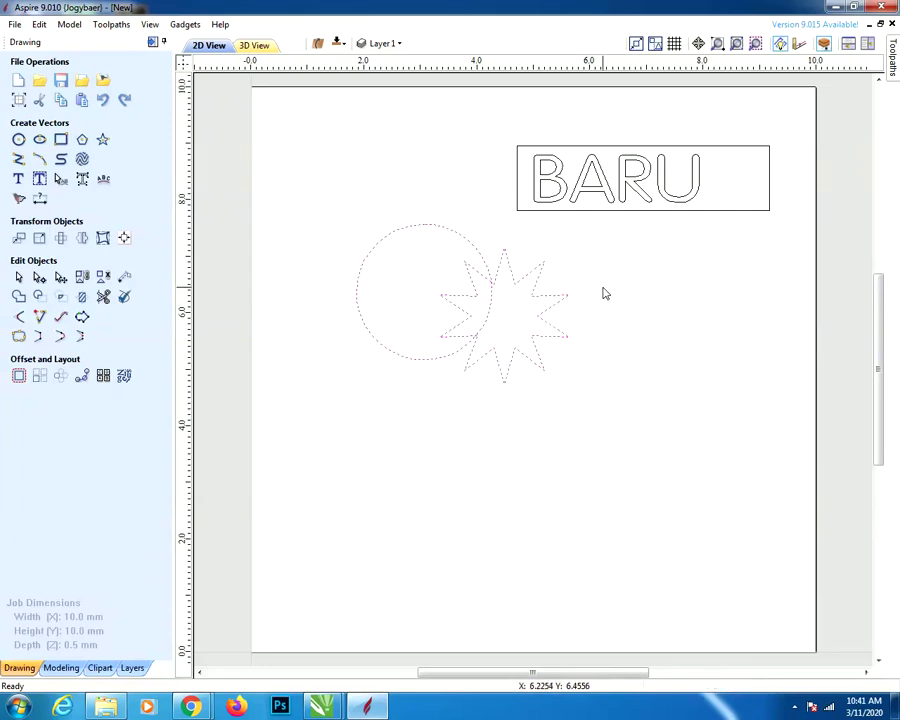
# Move the full star over the circle's lower half, centred at about X 3.1, Y 5.6, and dismiss the Facebook notification
pyautogui.click(603, 289)
pyautogui.click(530, 276)
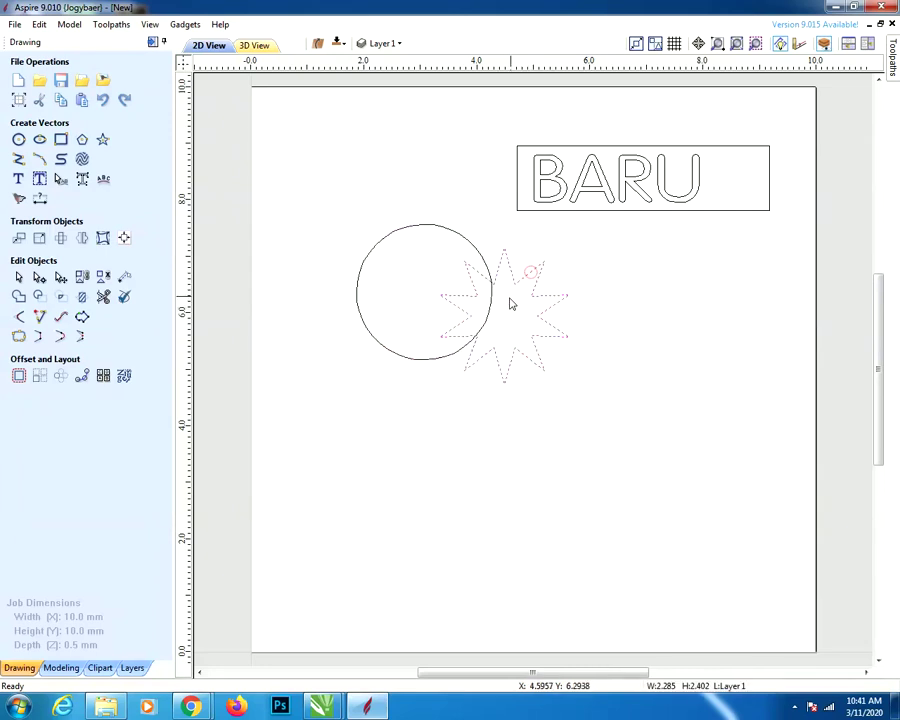
pyautogui.click(516, 282)
pyautogui.moveTo(515, 288); pyautogui.dragTo(434, 297)
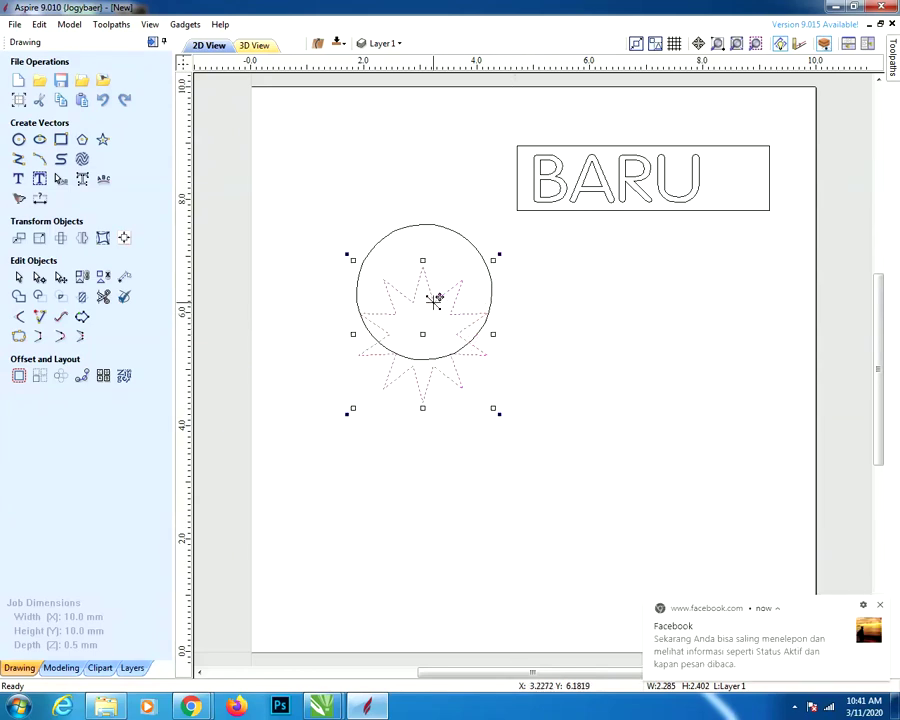
pyautogui.click(881, 607)
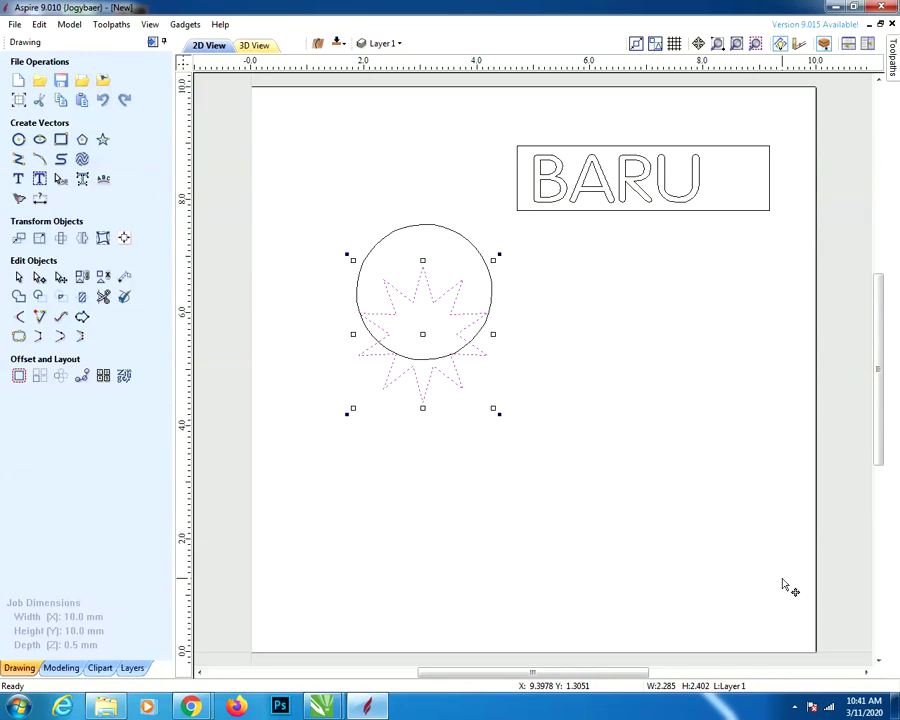
# Trim the star over the circle's lower half, clearing everything outside the circle boundary
pyautogui.keyDown('shift'); pyautogui.click(432, 230); pyautogui.keyUp('shift')
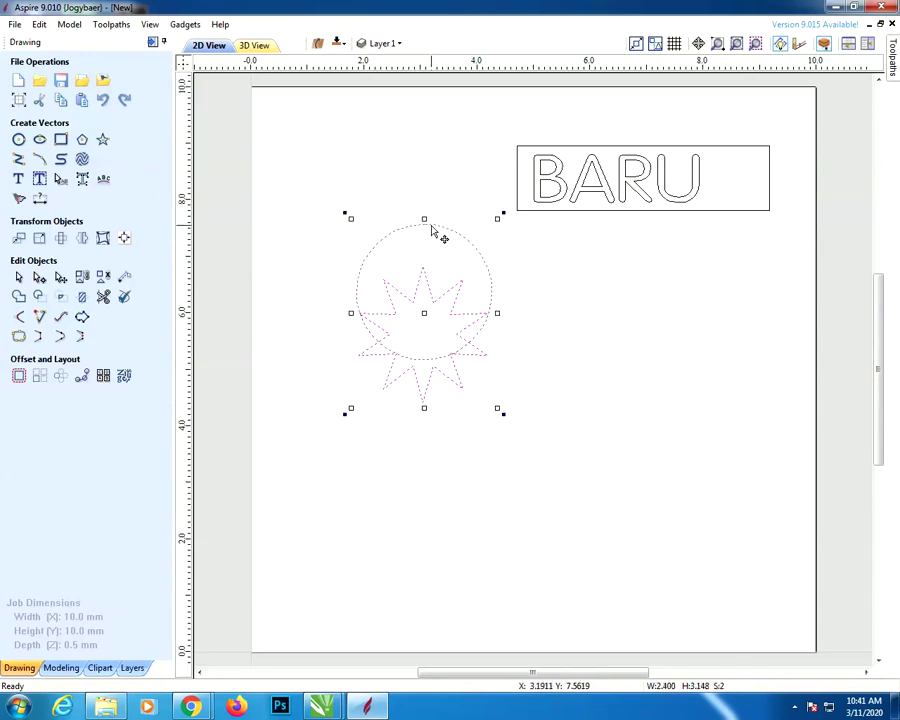
pyautogui.click(82, 296)
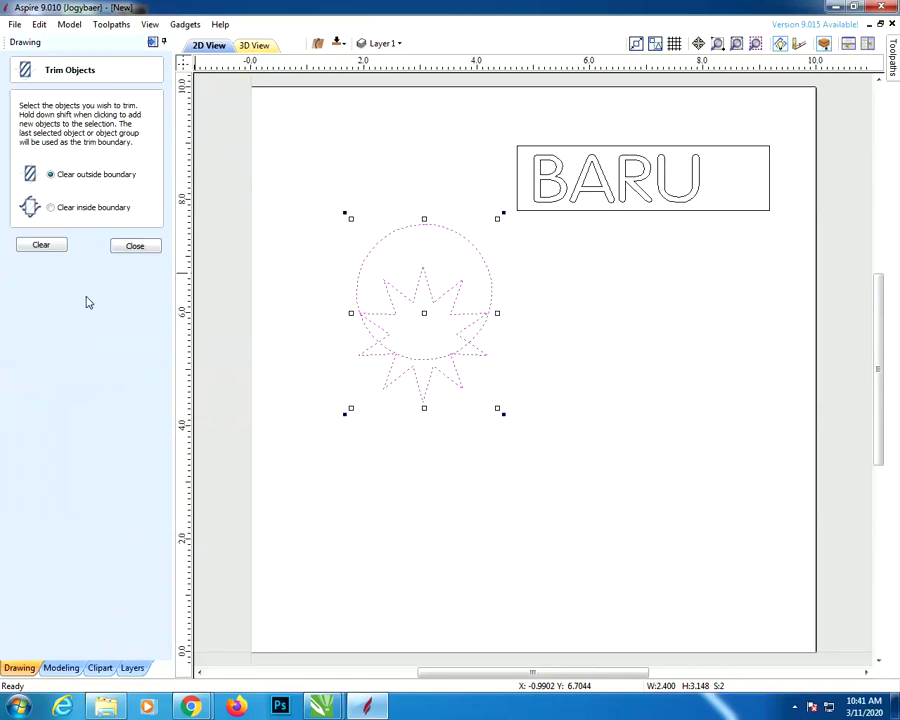
pyautogui.click(41, 246)
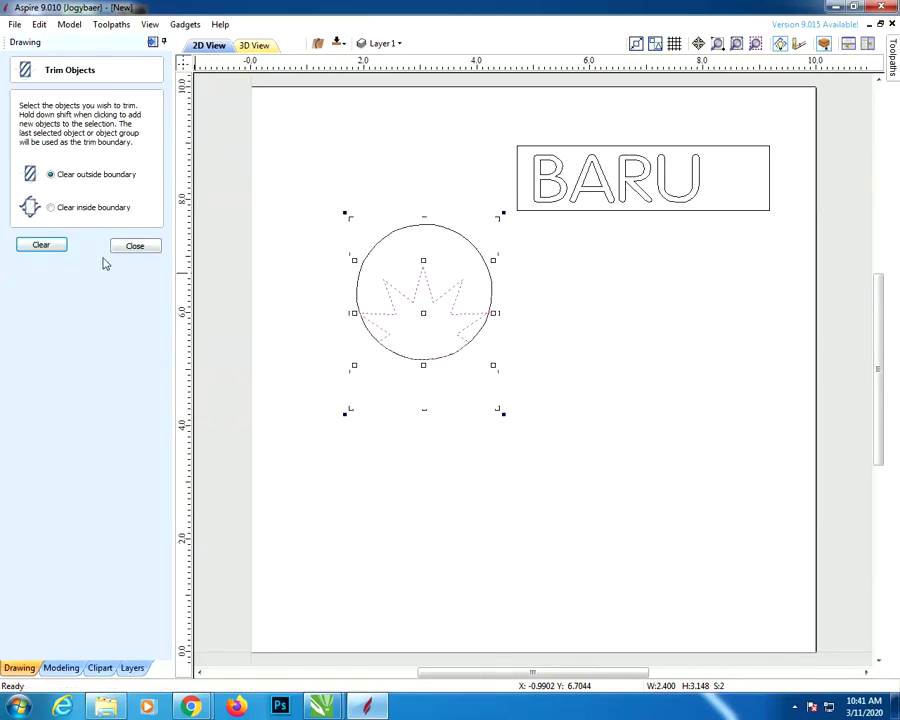
pyautogui.click(135, 246)
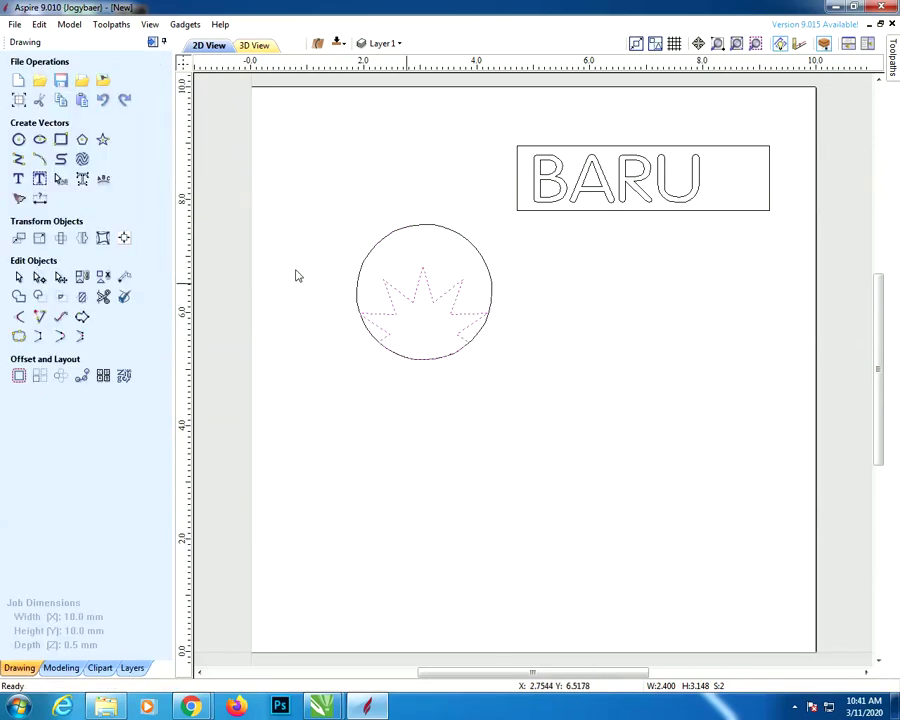
# Move the trimmed star piece below the circle, to about X 2.6, Y 3.7, and undo the move and the trim
pyautogui.click(481, 261)
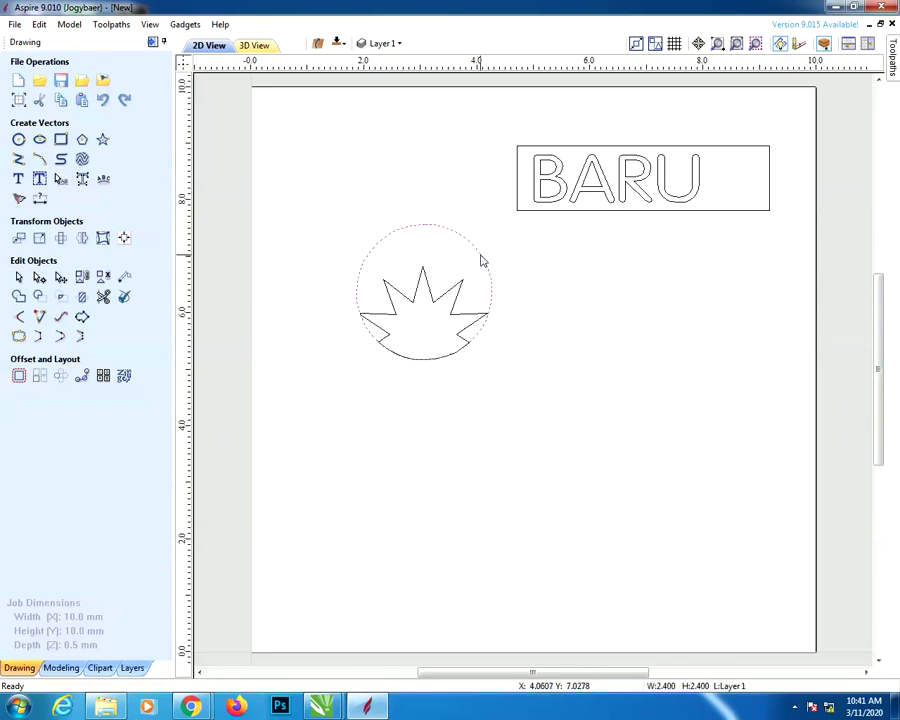
pyautogui.moveTo(481, 261); pyautogui.dragTo(557, 263)
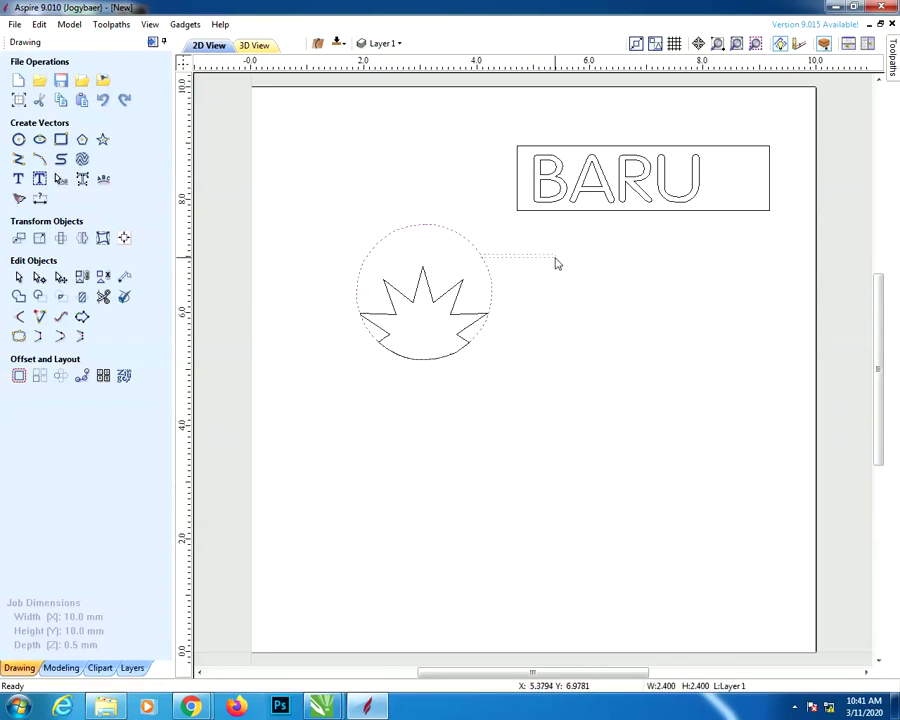
pyautogui.click(432, 305)
pyautogui.click(433, 305)
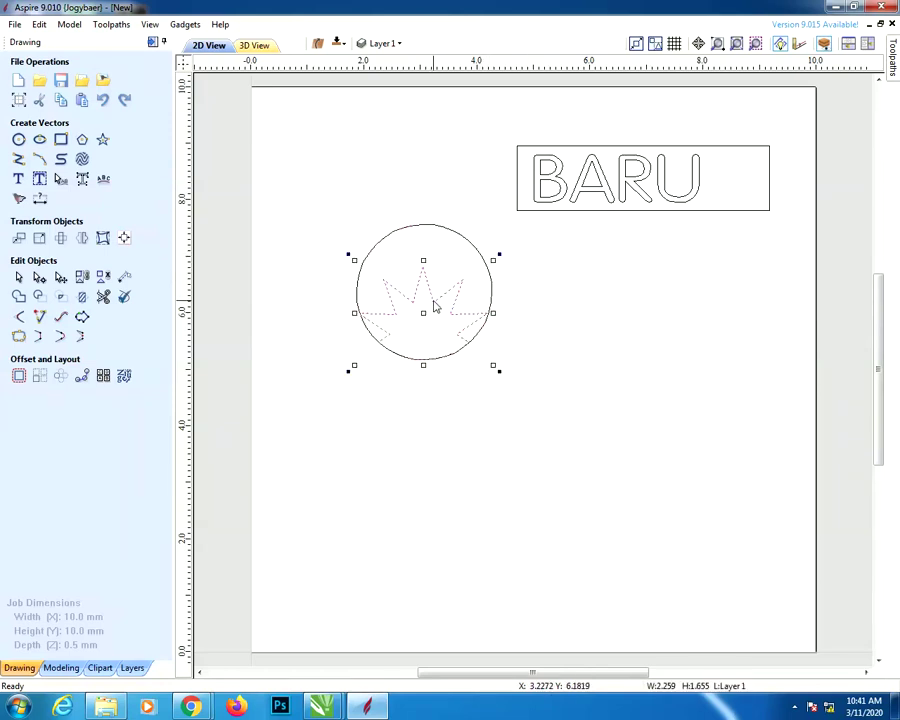
pyautogui.moveTo(428, 318); pyautogui.dragTo(404, 448)
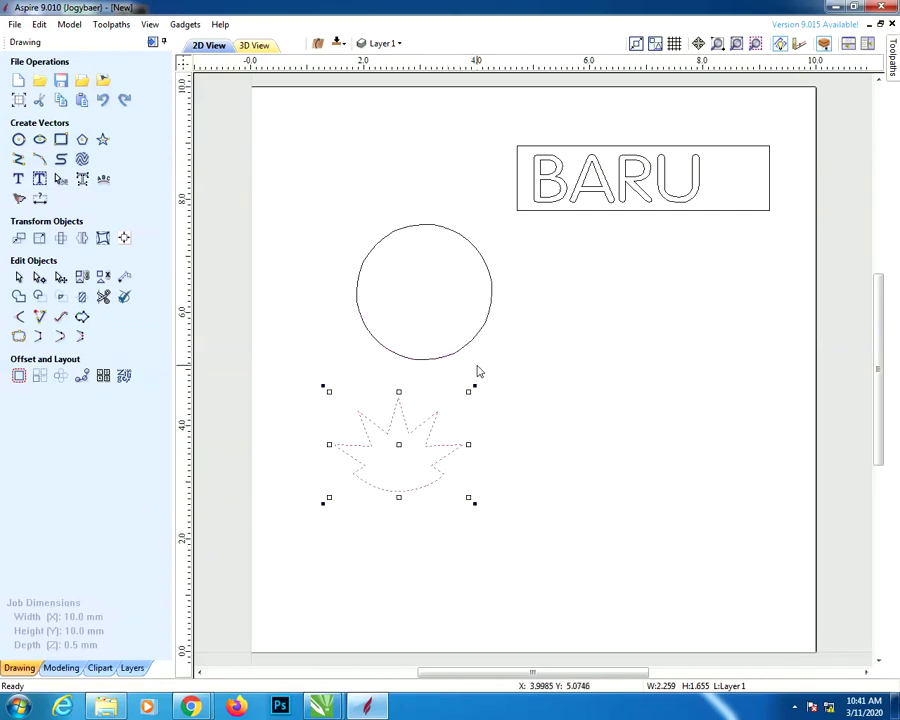
pyautogui.click(103, 99)
pyautogui.click(103, 99)
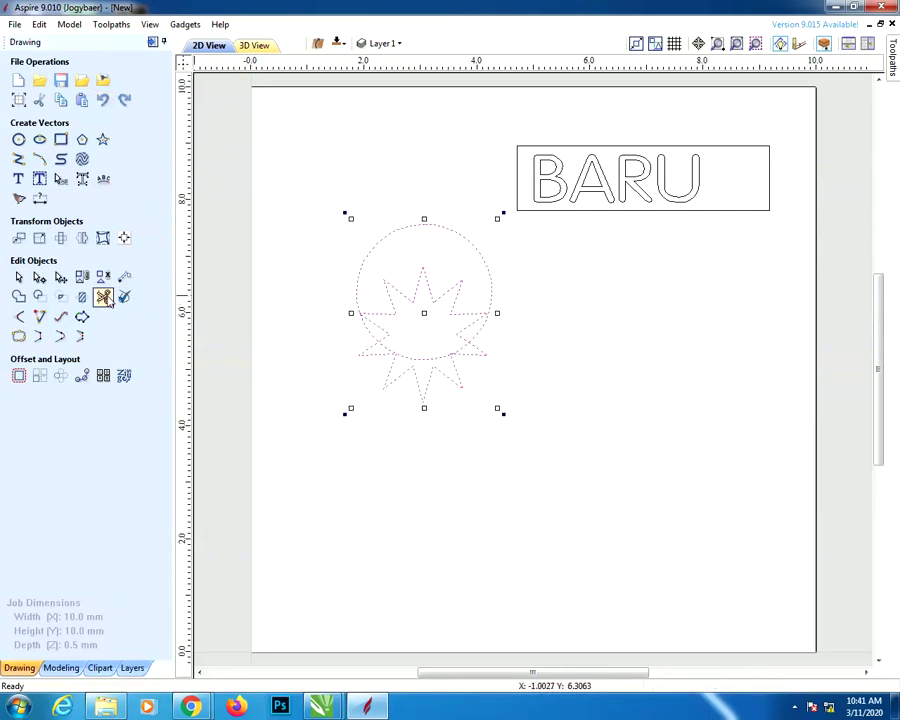
pyautogui.click(82, 298)
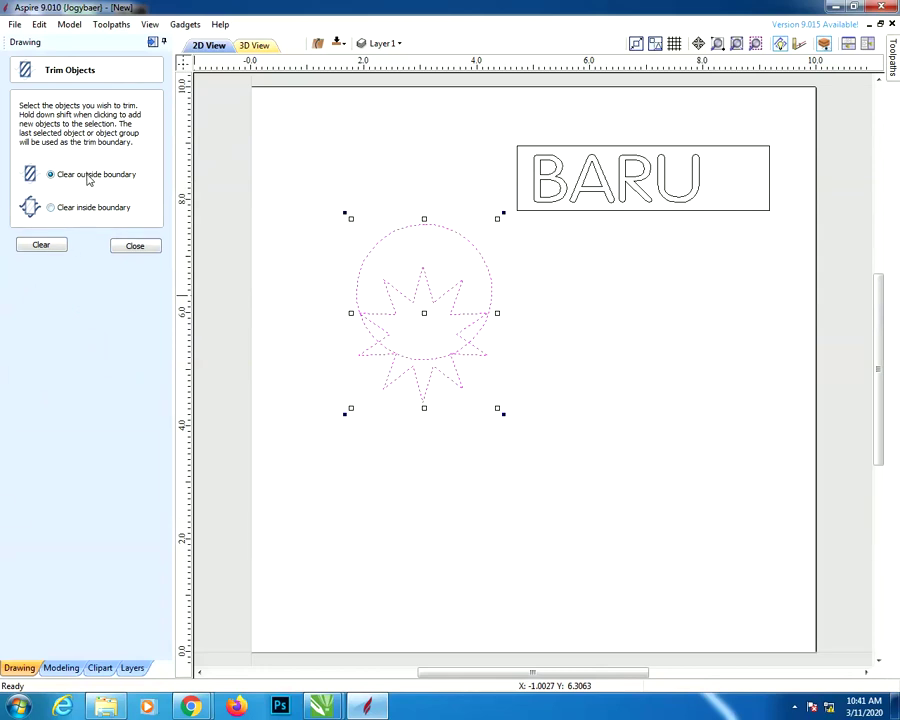
pyautogui.click(41, 246)
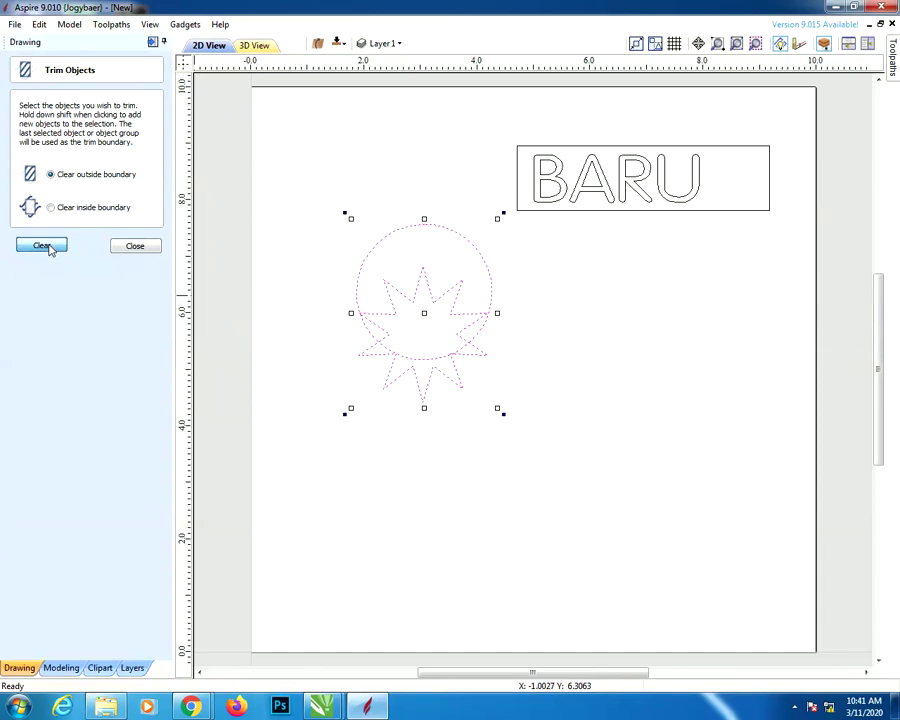
pyautogui.click(135, 247)
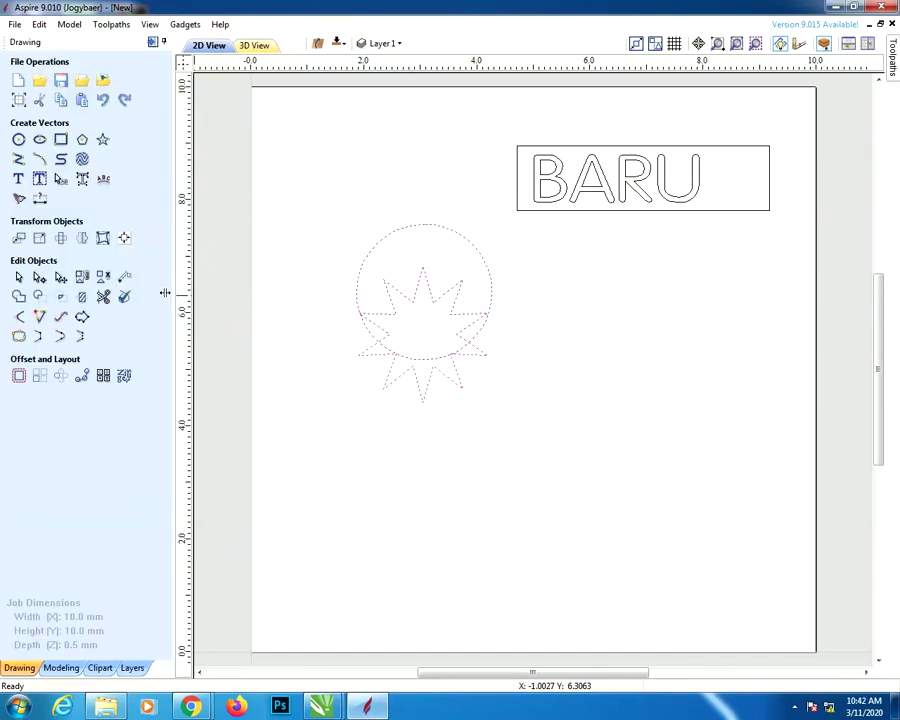
# Clear the part of the star inside the circle boundary, shift the leftover points about 0.7 mm down, and undo both changes
pyautogui.click(103, 296)
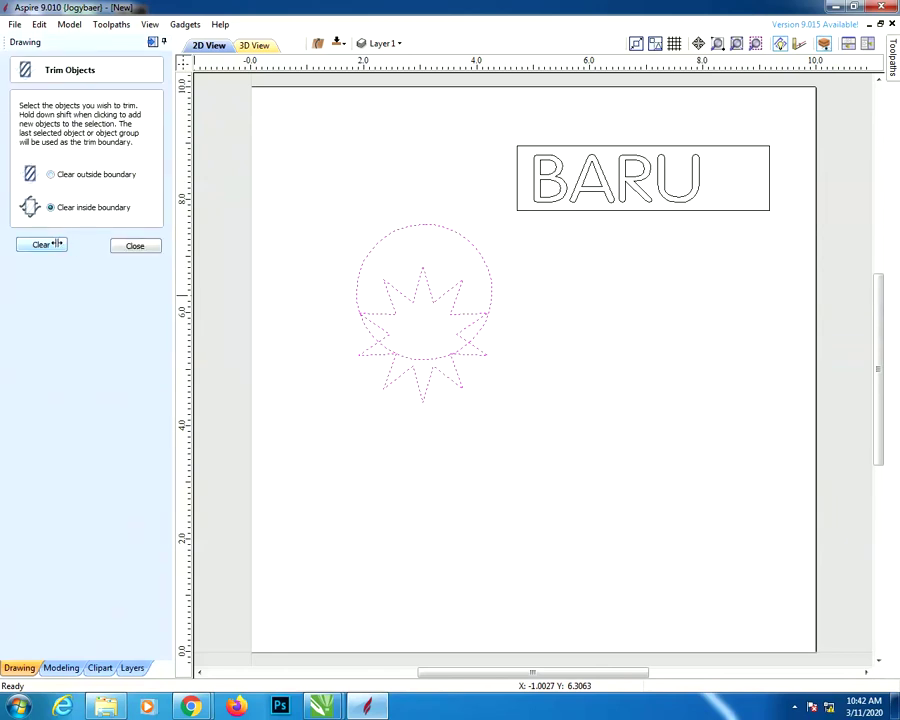
pyautogui.click(41, 244)
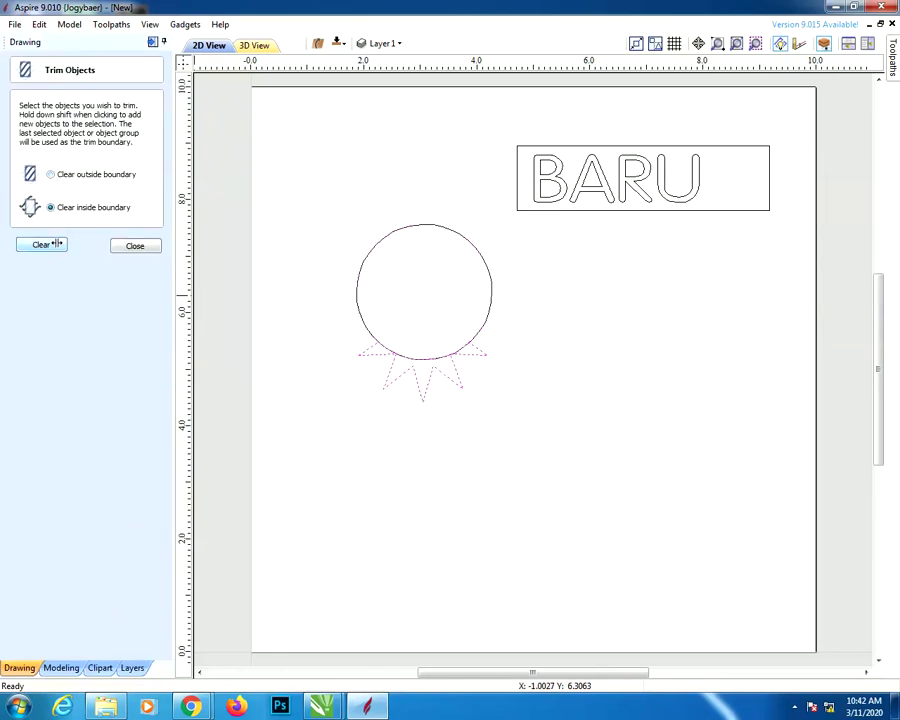
pyautogui.click(455, 360)
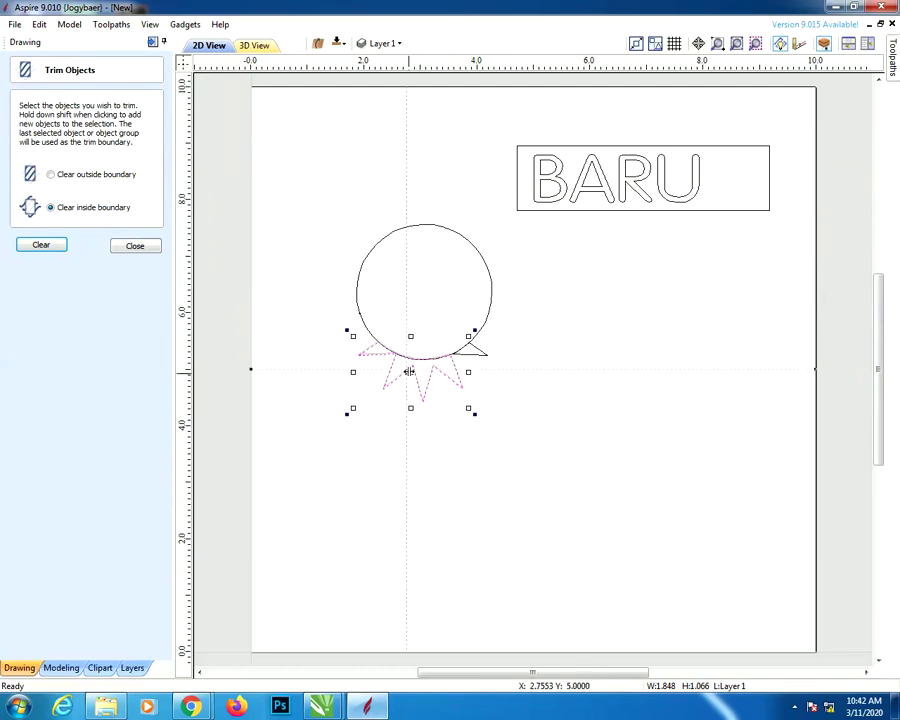
pyautogui.moveTo(409, 371); pyautogui.dragTo(411, 409)
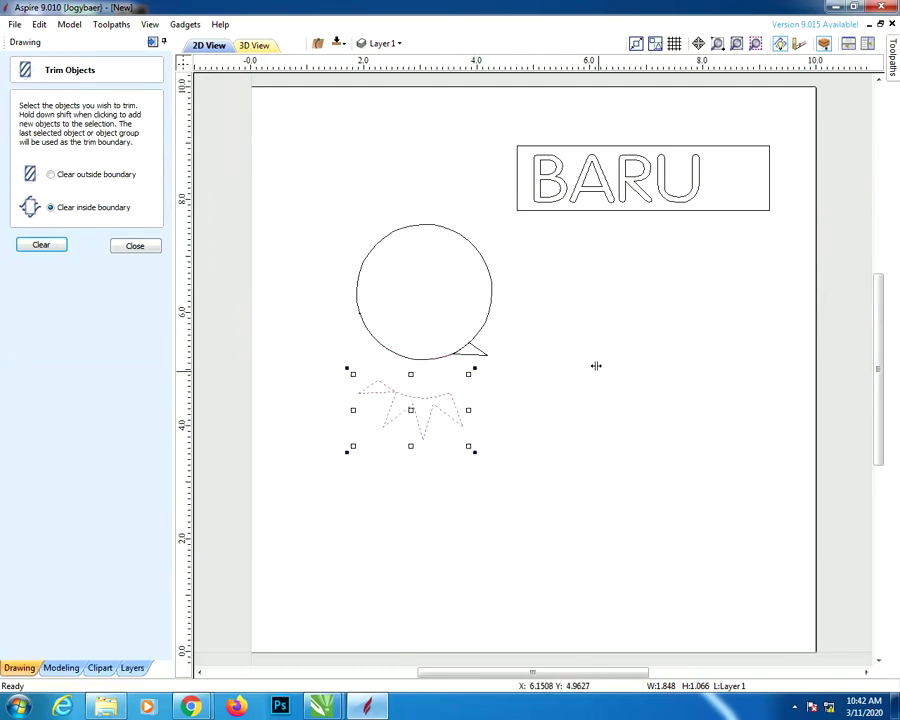
pyautogui.click(135, 245)
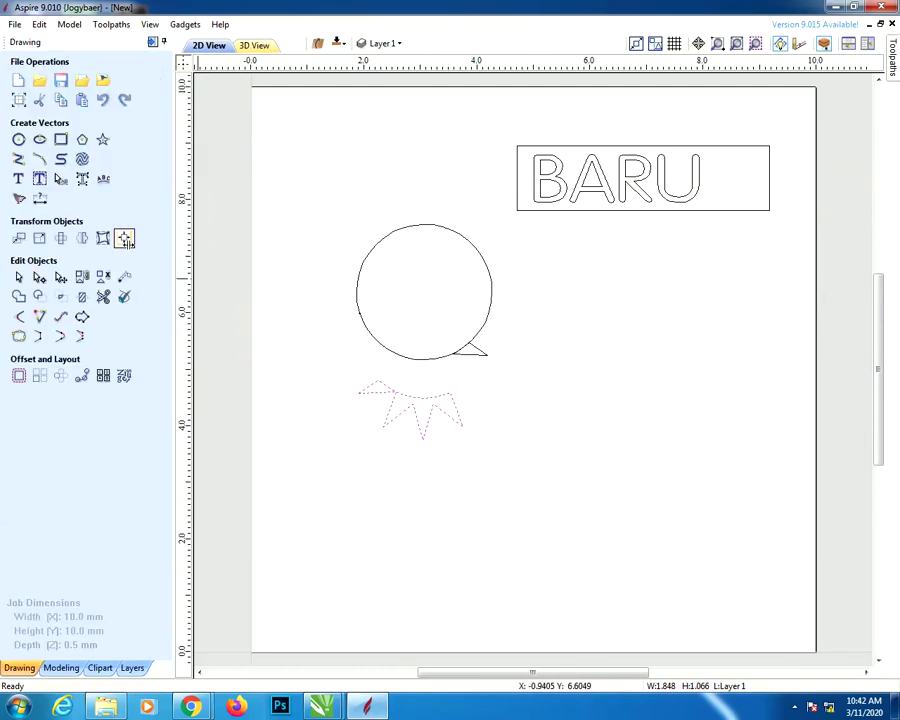
pyautogui.click(102, 100)
pyautogui.click(102, 100)
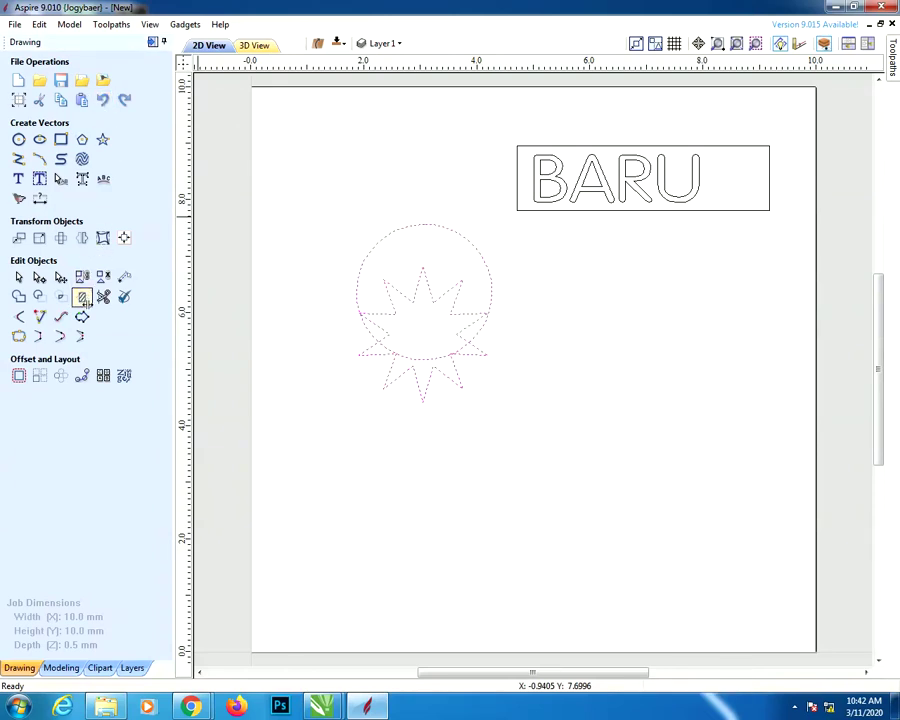
# Trim the star again with the circle as the boundary, clearing inside it, and select the larger leftover piece
pyautogui.click(83, 298)
pyautogui.click(41, 244)
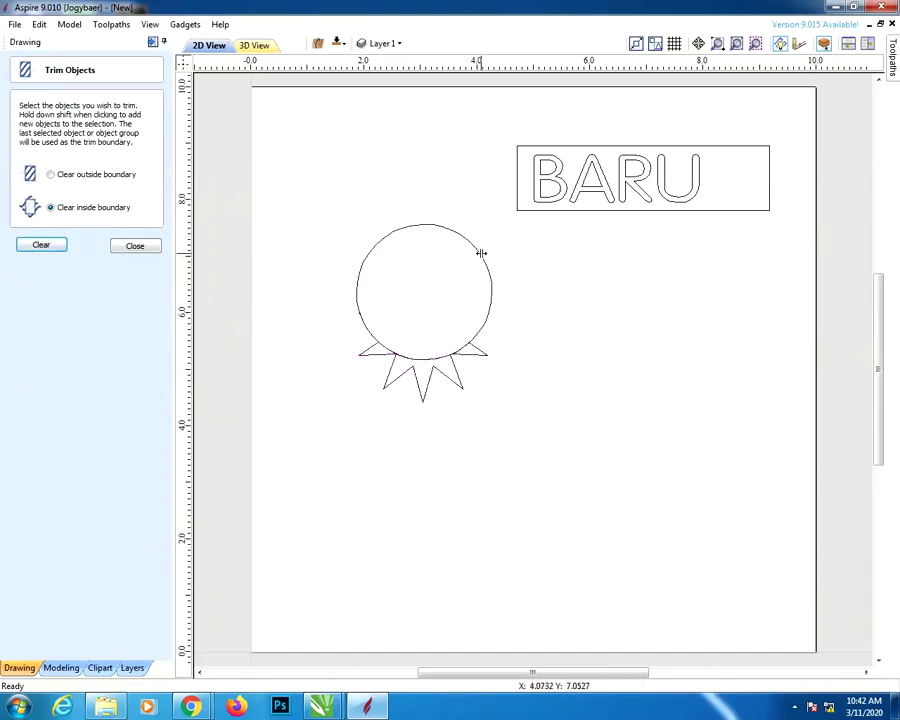
pyautogui.click(454, 366)
pyautogui.click(146, 247)
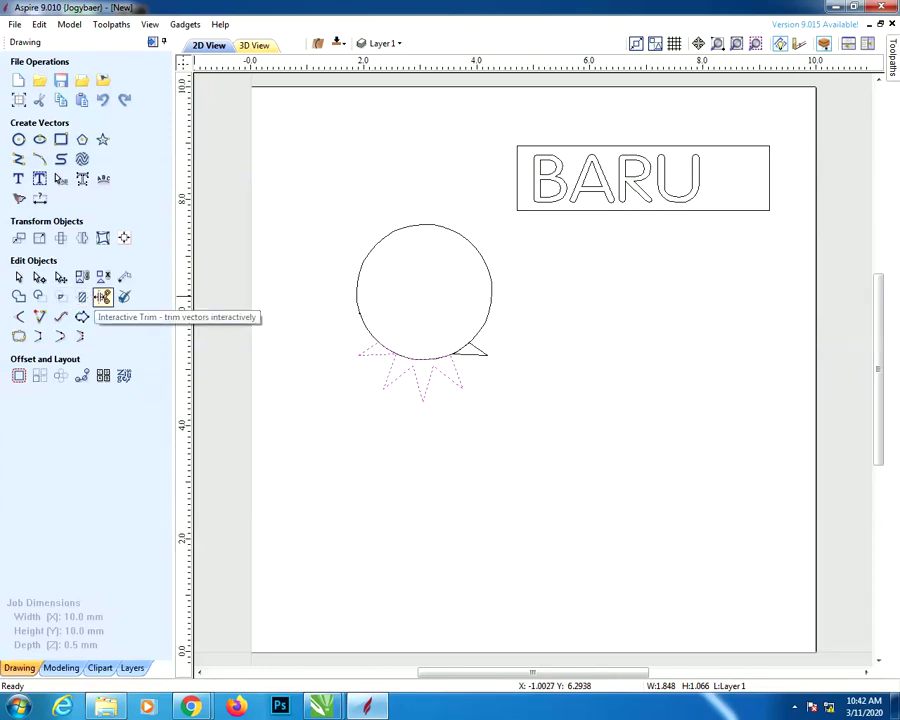
# Delete the leftover star pieces along the circle's lower edge with Interactive Trim, and undo back to the untrimmed star and circle
pyautogui.click(103, 296)
pyautogui.click(442, 377)
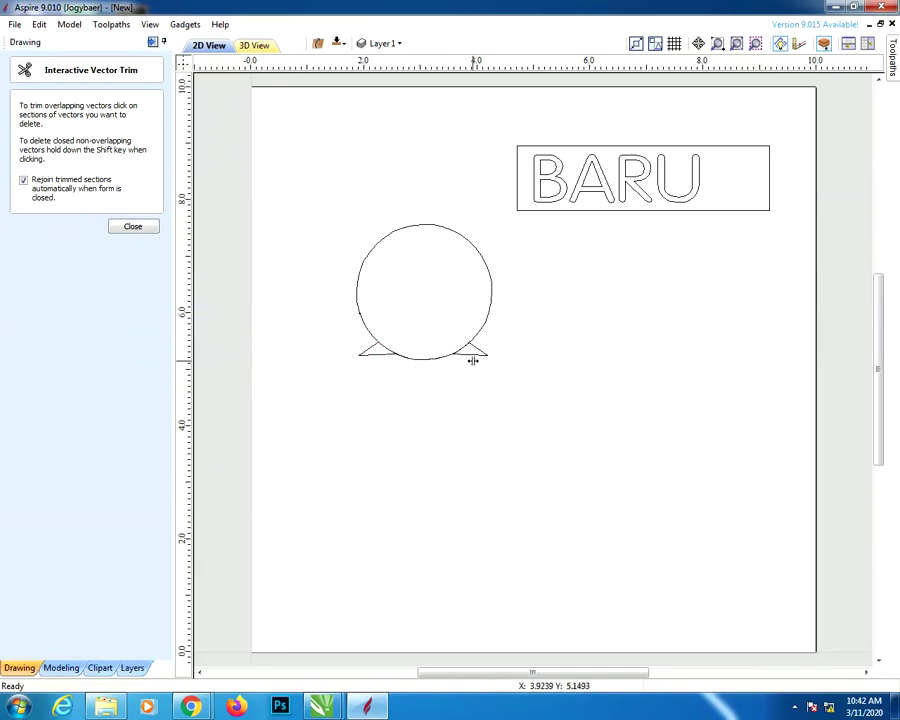
pyautogui.click(473, 356)
pyautogui.click(378, 354)
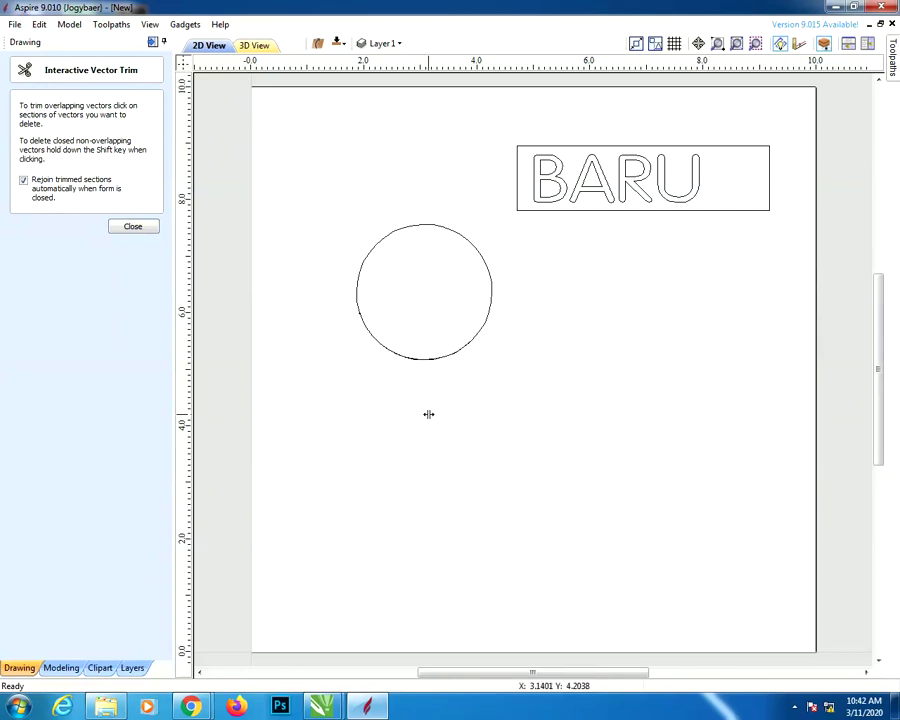
pyautogui.hotkey('ctrl', 'z')
pyautogui.hotkey('ctrl', 'z')
pyautogui.hotkey('ctrl', 'z')
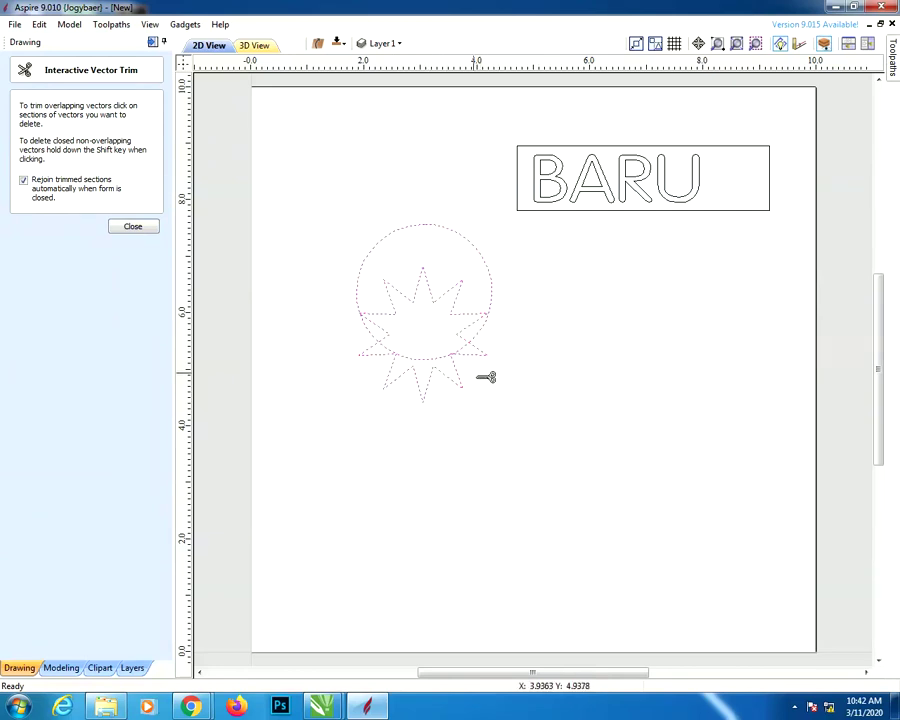
pyautogui.click(157, 230)
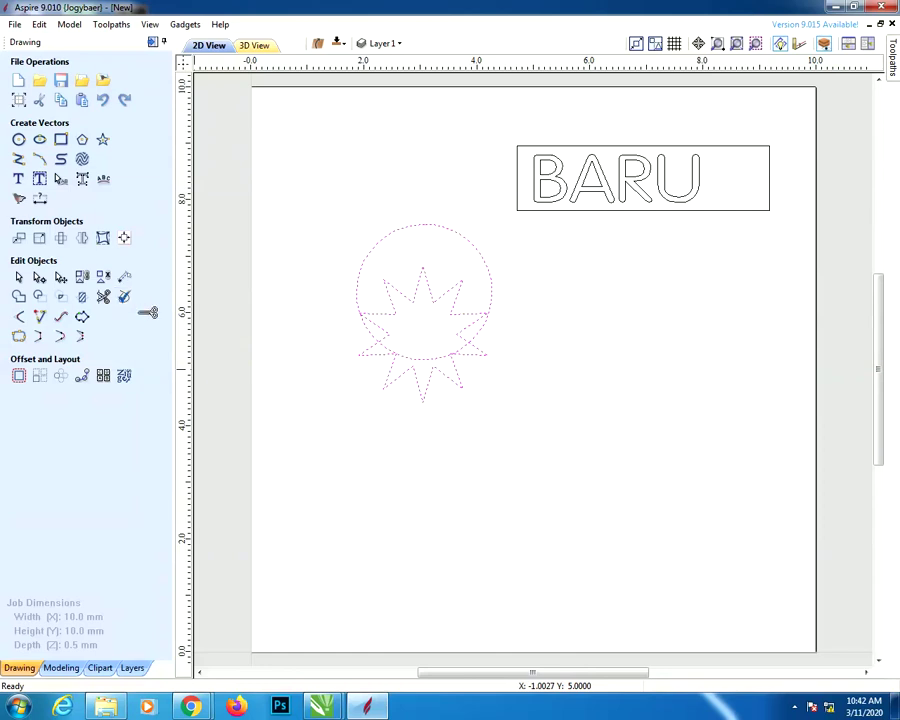
# Draw two joined arcs through three points, from about X 5.865, Y 4.838 via X 7.88, Y 3.781 to X 6.275, Y 2.45
pyautogui.click(18, 139)
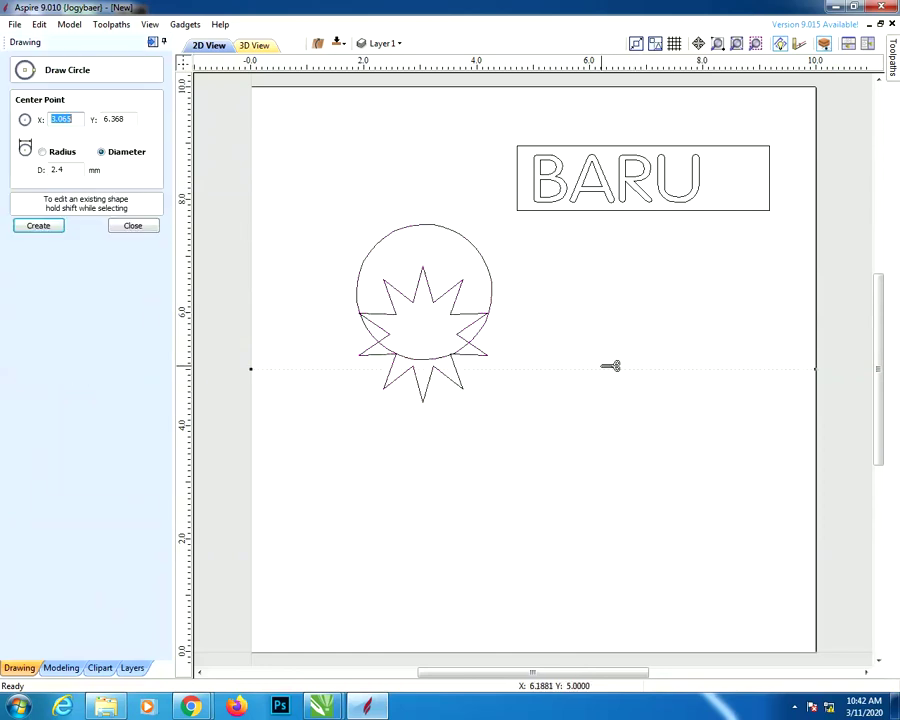
pyautogui.click(136, 225)
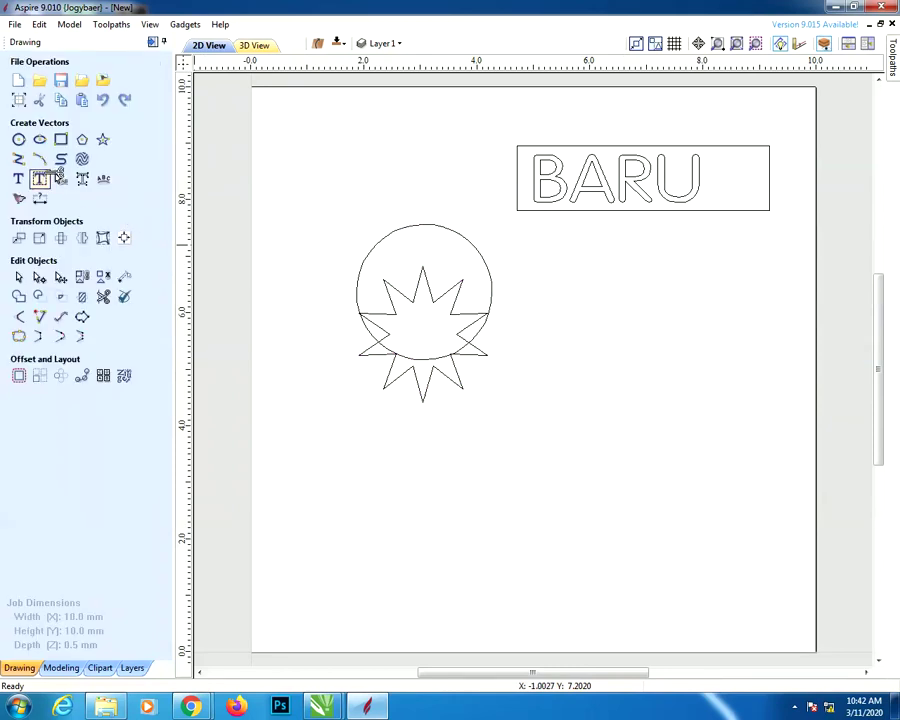
pyautogui.click(39, 158)
pyautogui.click(584, 378)
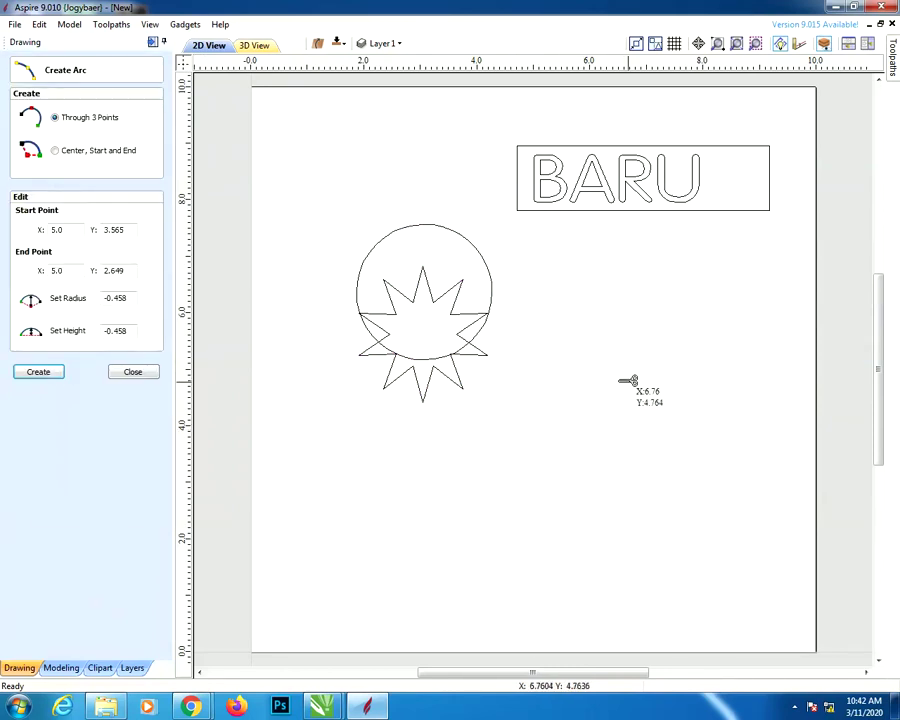
pyautogui.click(697, 437)
pyautogui.click(713, 392)
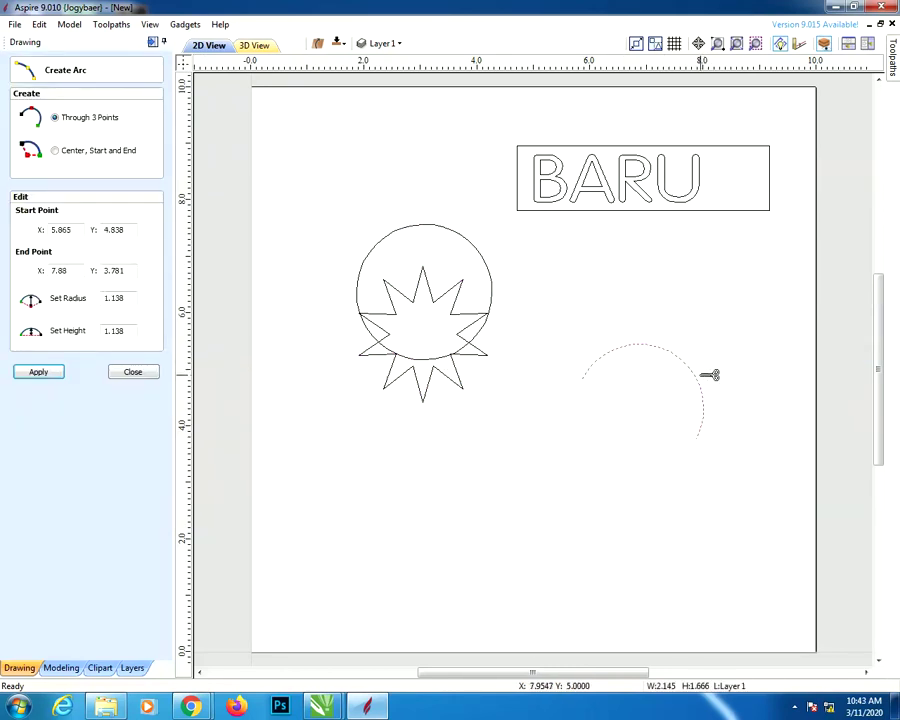
pyautogui.click(697, 438)
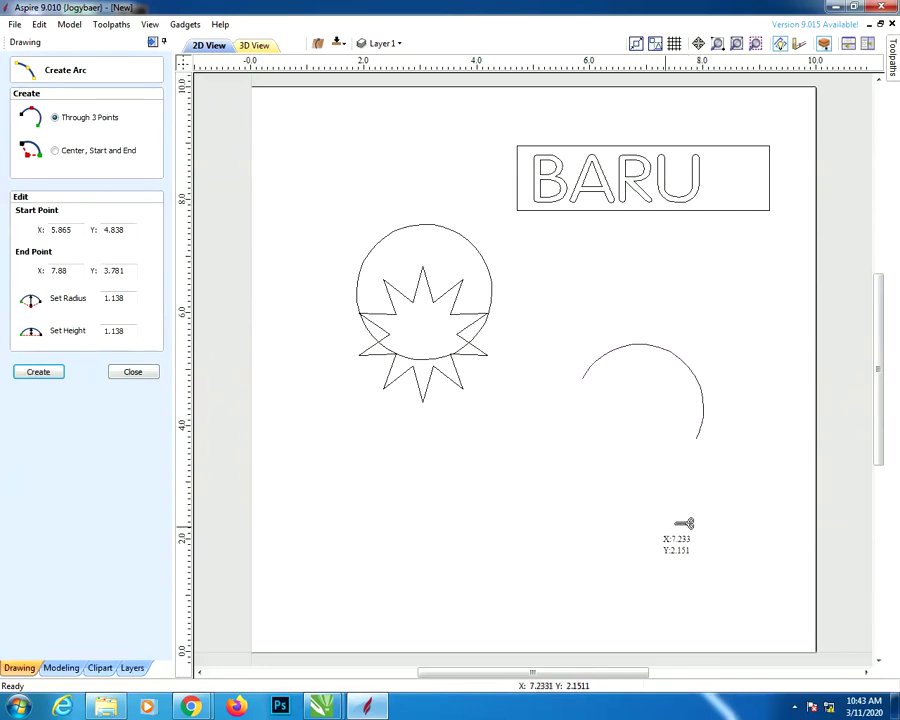
pyautogui.click(605, 512)
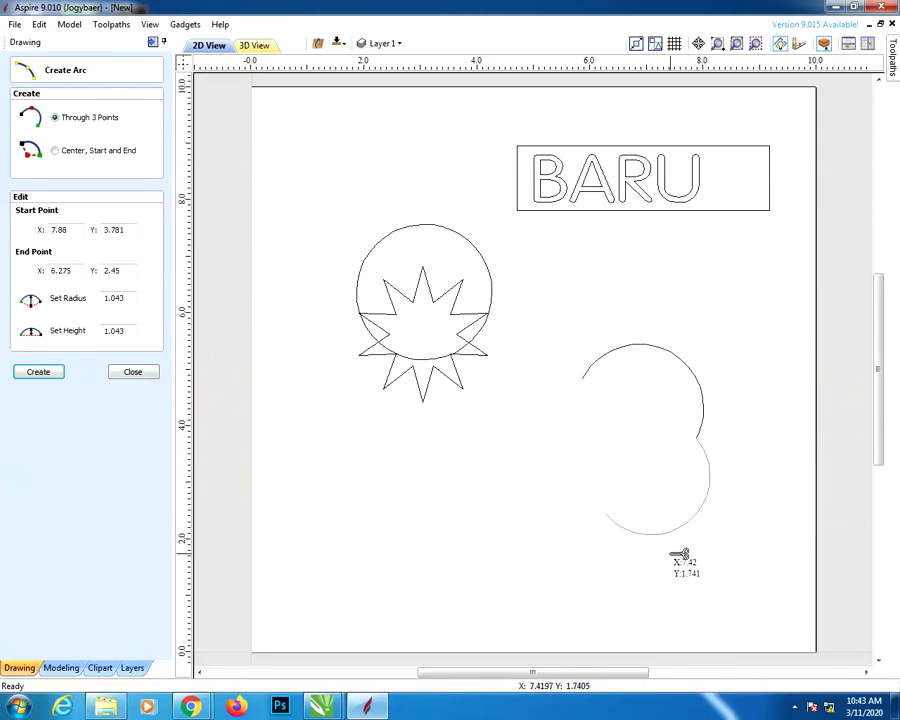
pyautogui.click(680, 544)
# Complete the four-lobed outline with two more three-point arcs, through about X 4.459, Y 3.308 and back to the first arc's start
pyautogui.click(605, 512)
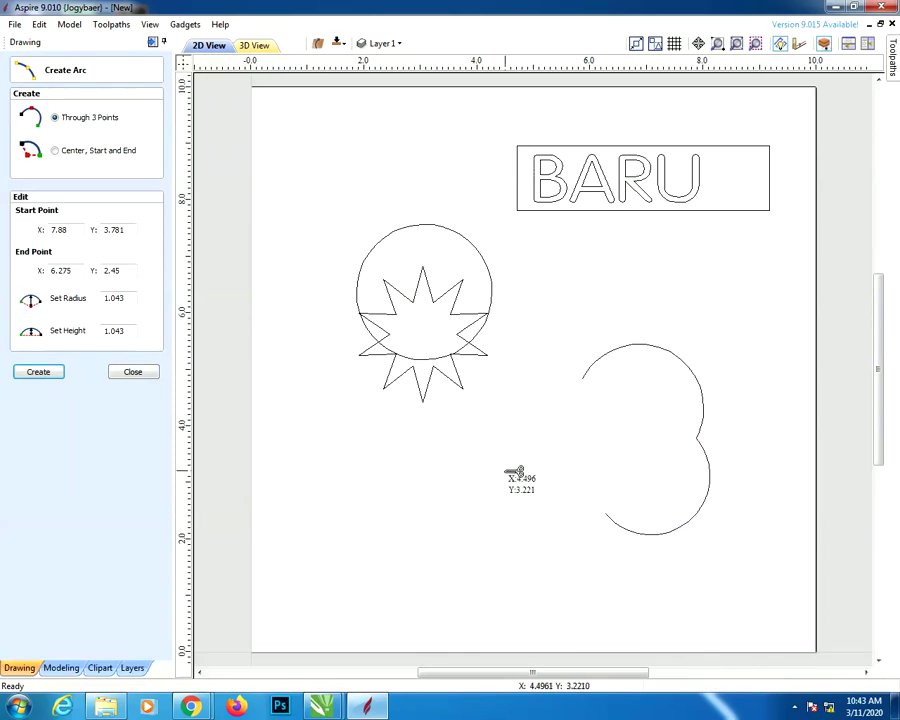
pyautogui.click(502, 463)
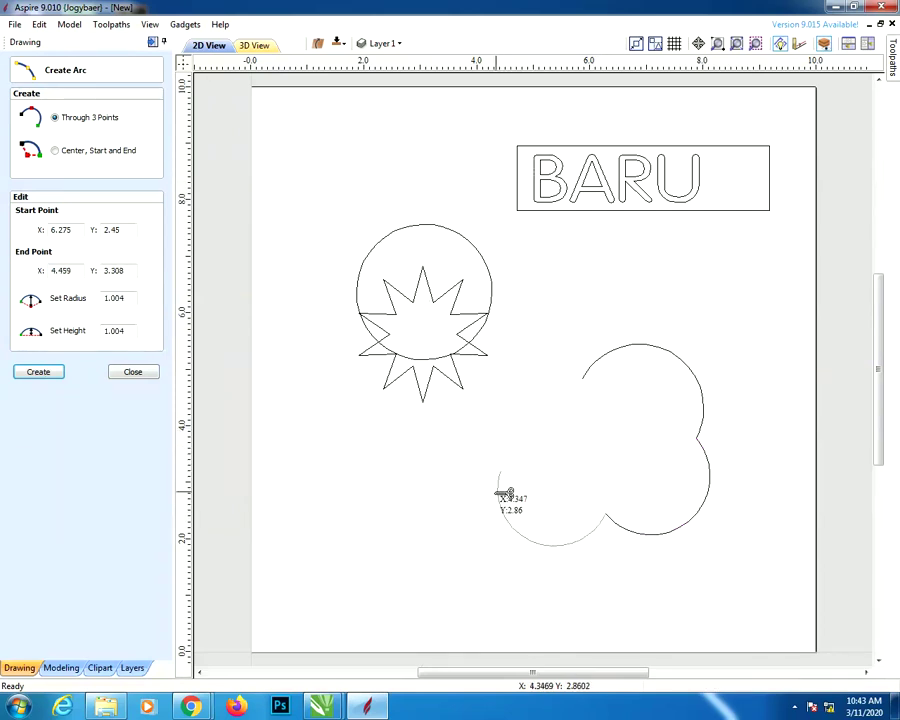
pyautogui.click(478, 531)
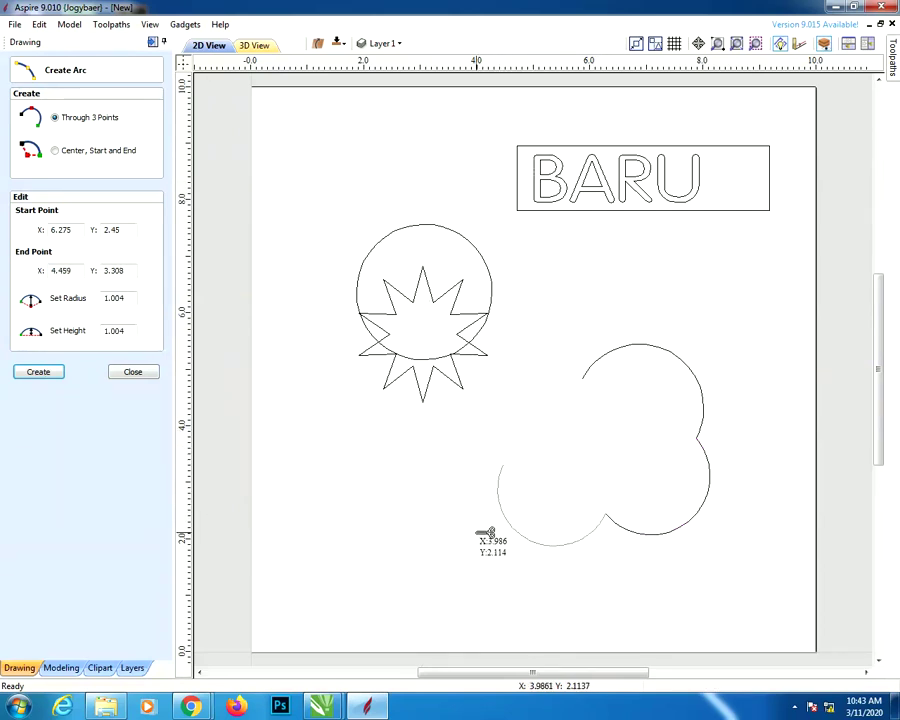
pyautogui.click(504, 464)
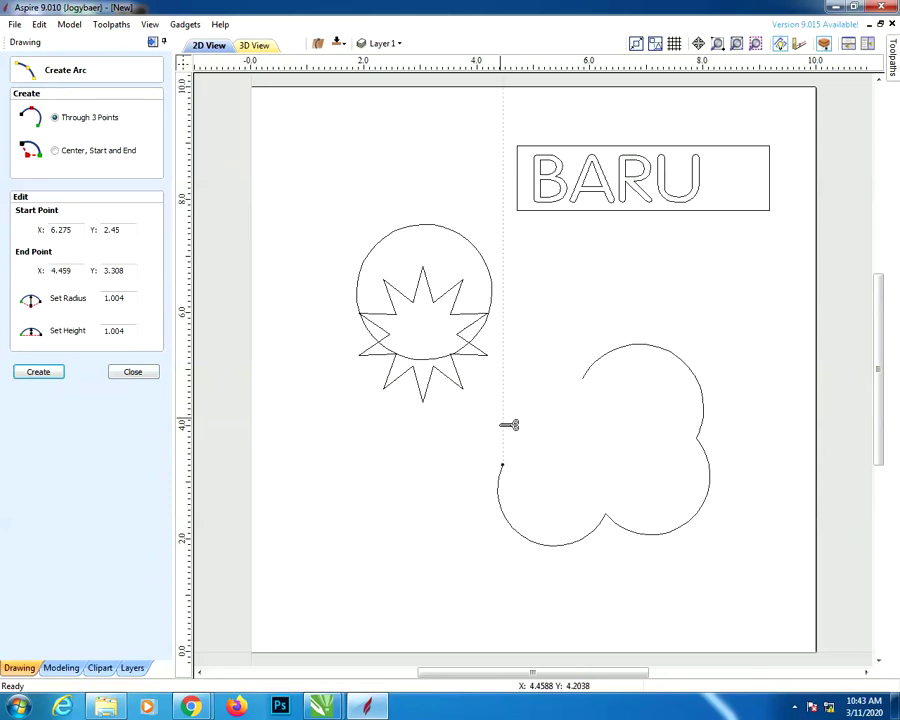
pyautogui.click(581, 376)
pyautogui.click(464, 333)
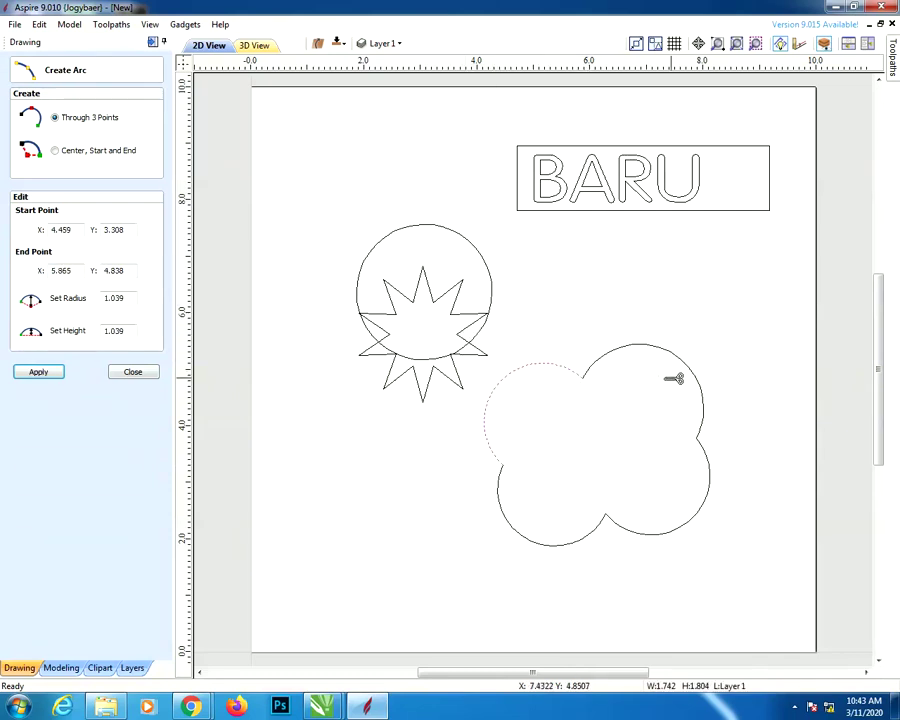
pyautogui.click(133, 371)
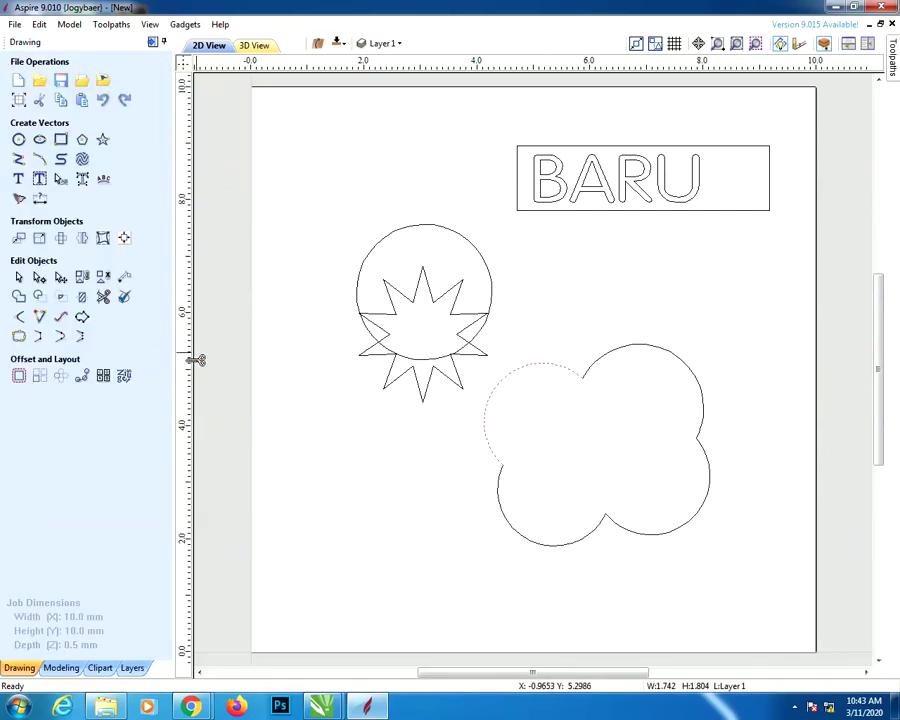
# Delete the overlapping circle and star
pyautogui.moveTo(326, 198)
pyautogui.mouseDown()
pyautogui.moveTo(510, 423)
pyautogui.moveTo(506, 412)
pyautogui.mouseUp()
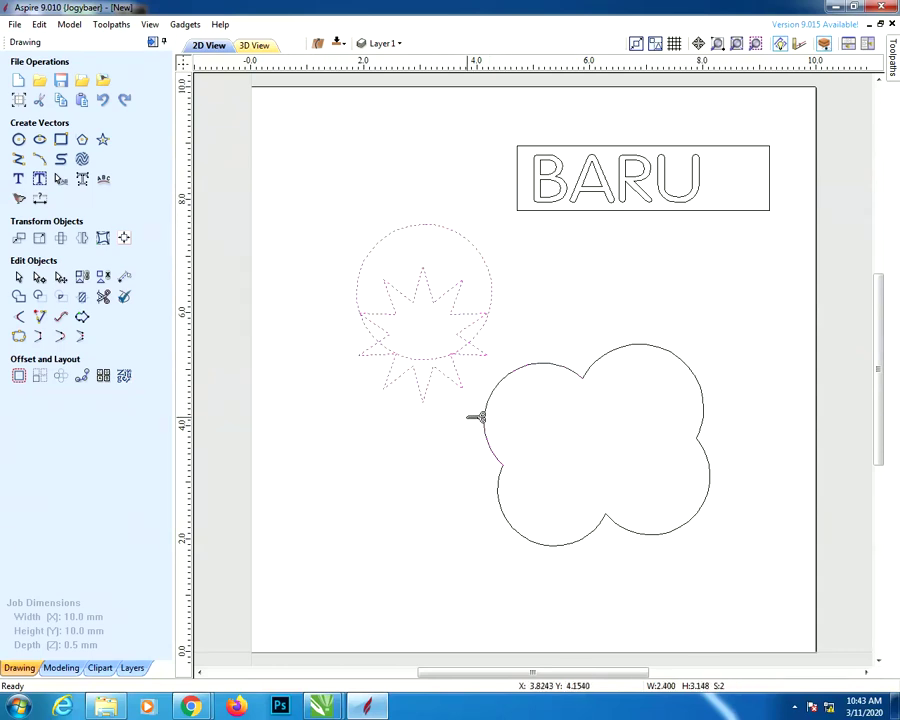
pyautogui.press('Delete')
# Select all four arcs of the lobed outline and check them with the Vector Validator
pyautogui.moveTo(769, 598); pyautogui.dragTo(769, 598)
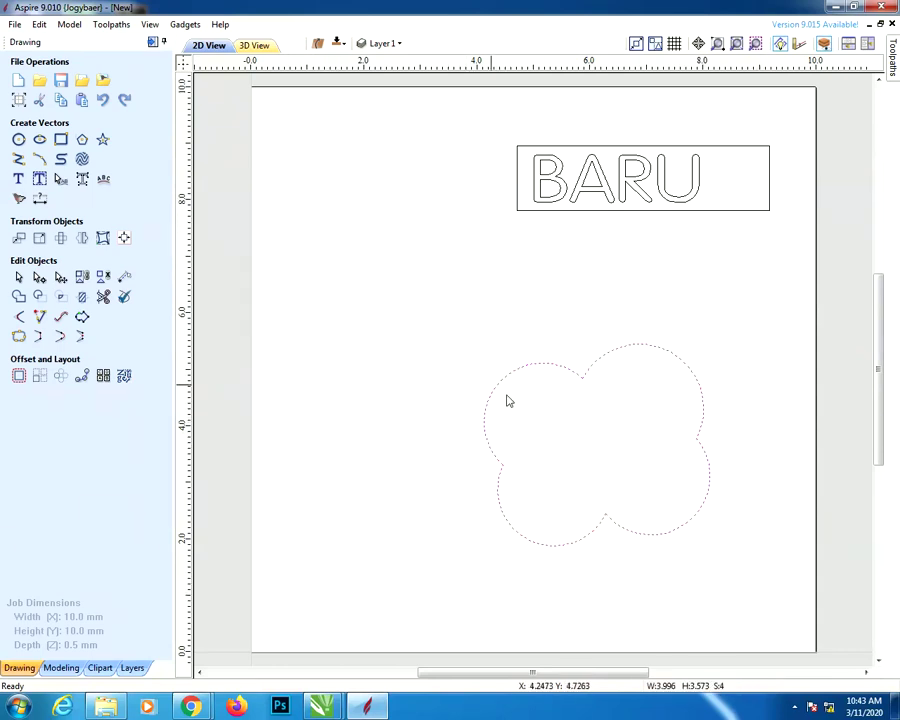
pyautogui.click(124, 298)
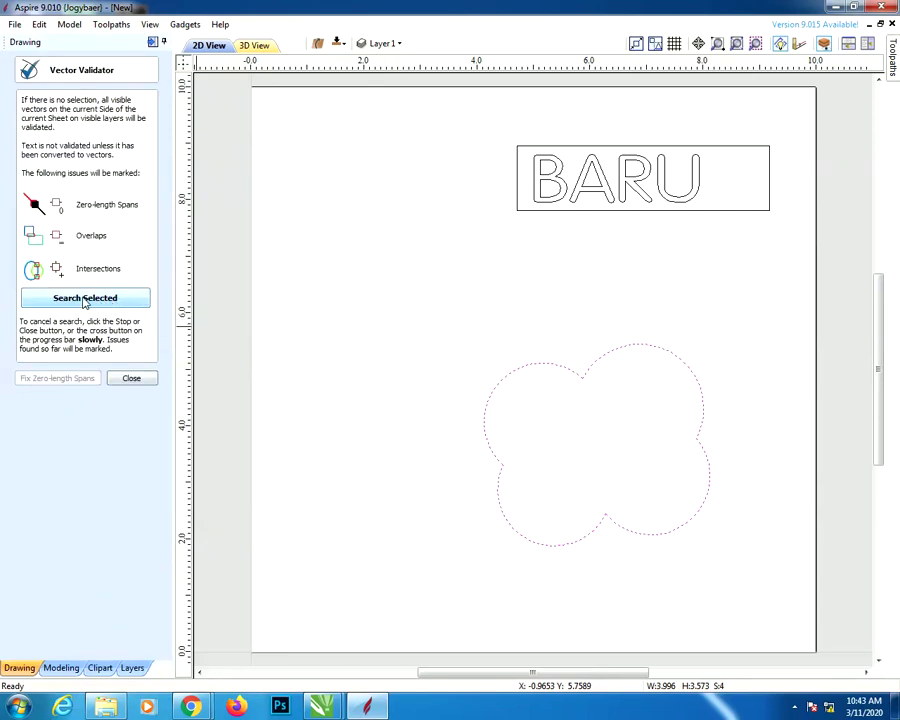
pyautogui.click(85, 299)
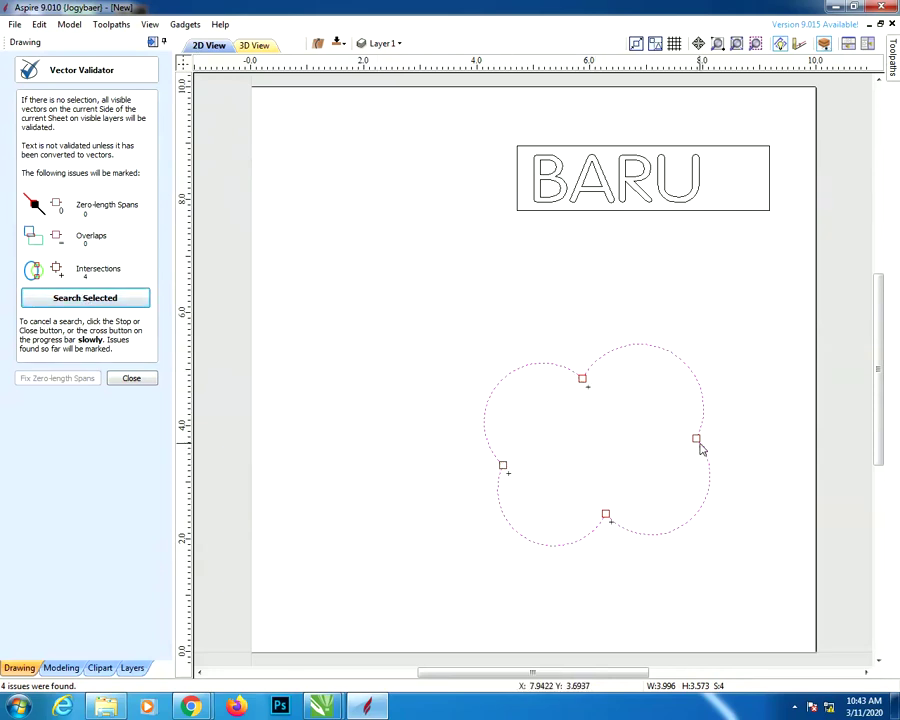
pyautogui.click(598, 342)
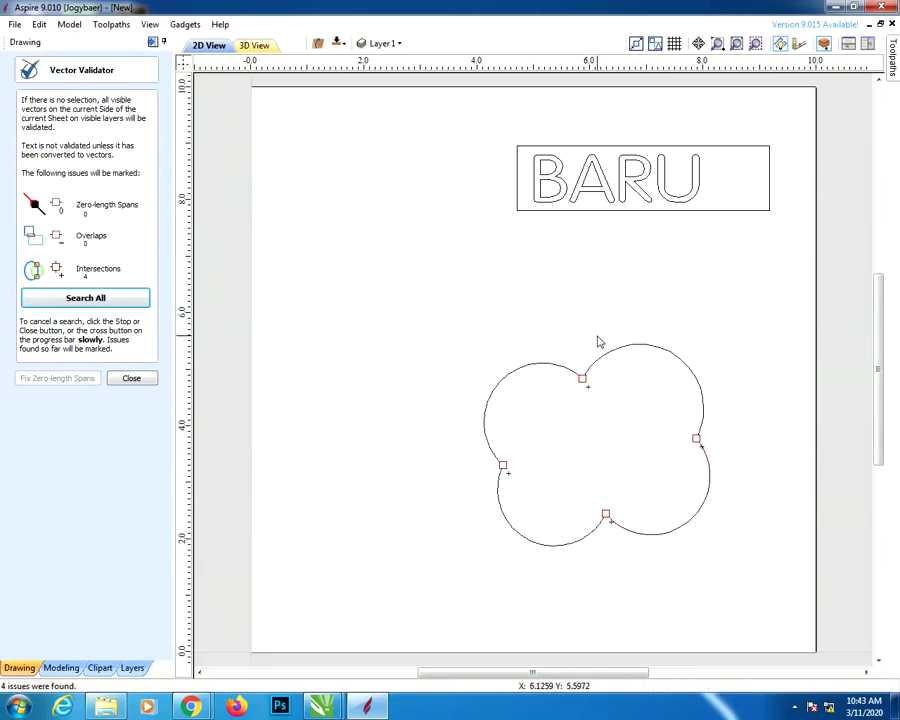
pyautogui.click(132, 379)
# Shift the outline's upper-left arc about 0.1 mm left and check the four arcs again with the Vector Validator
pyautogui.click(520, 370)
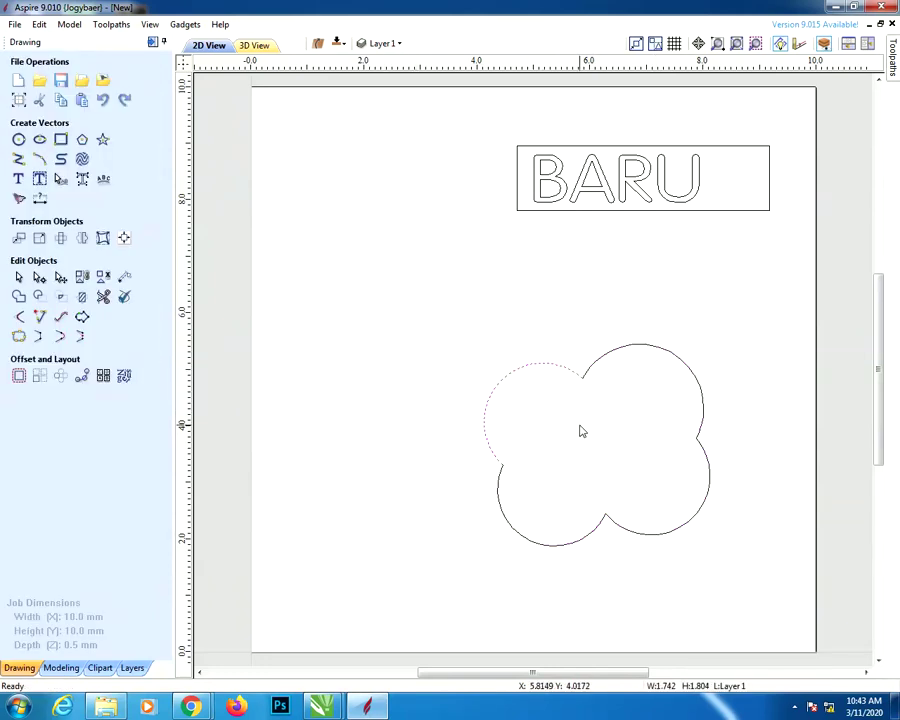
pyautogui.moveTo(580, 431); pyautogui.dragTo(573, 431)
pyautogui.moveTo(680, 571); pyautogui.dragTo(743, 588)
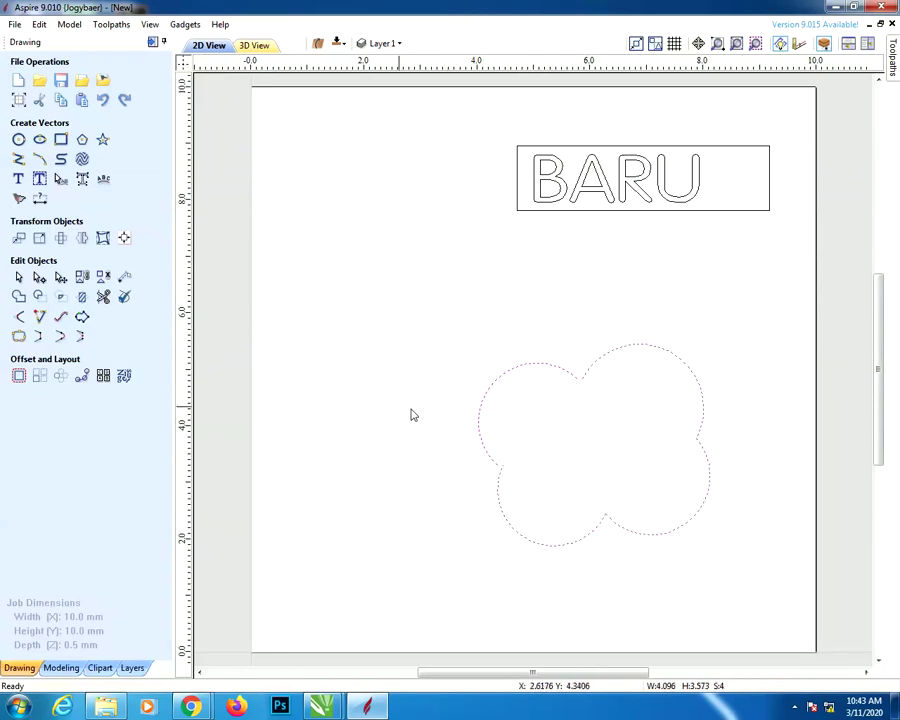
pyautogui.click(124, 296)
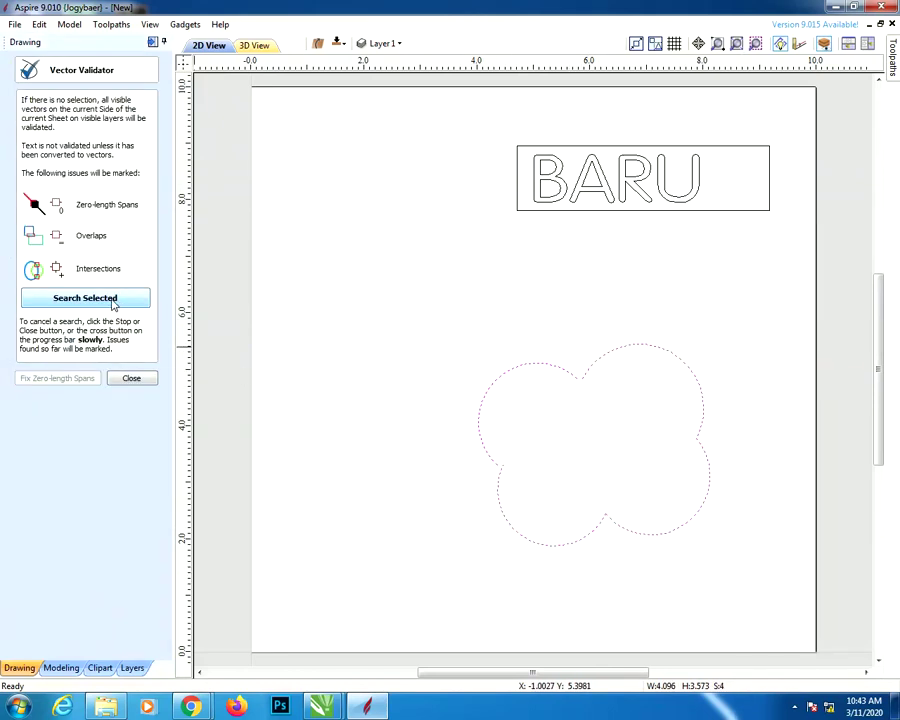
pyautogui.click(113, 302)
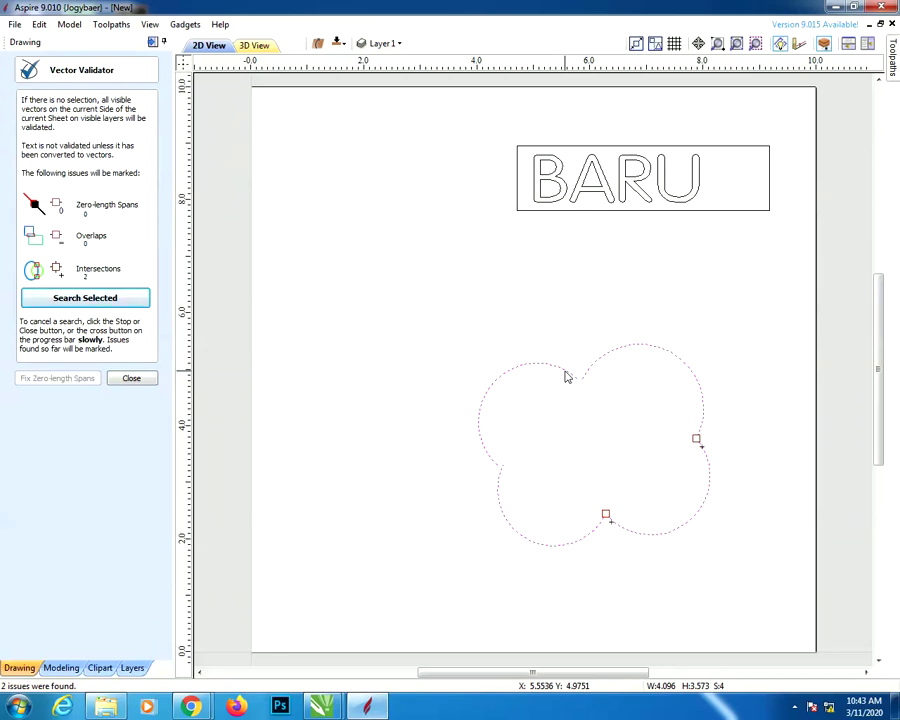
pyautogui.click(150, 379)
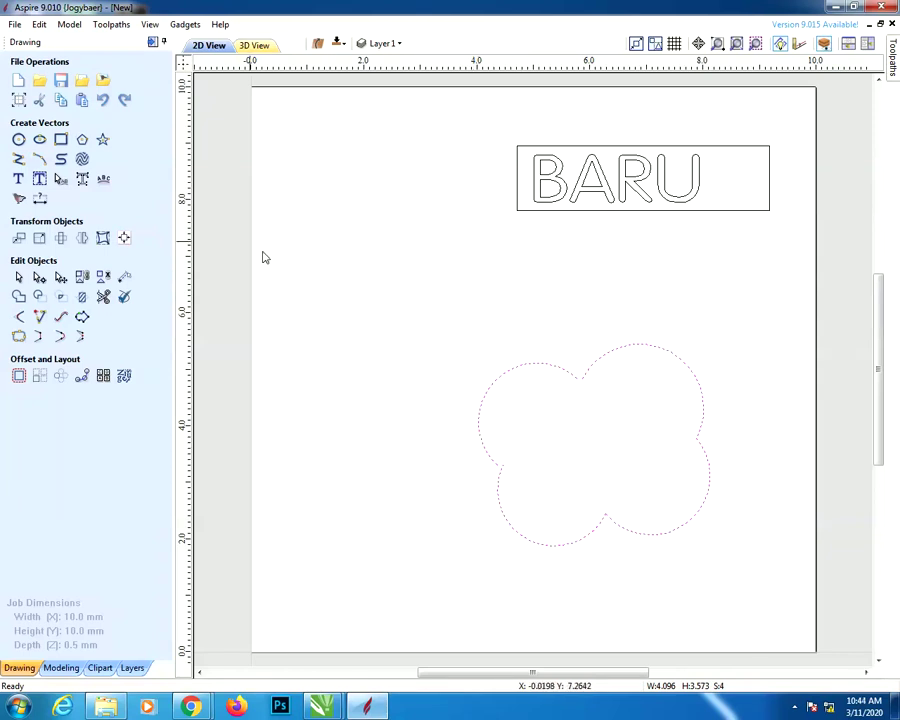
# Draw a circle about 1.8 mm in diameter above the lobed outline and move its centre to about X 3.1, Y 6.7
pyautogui.click(18, 139)
pyautogui.click(336, 236)
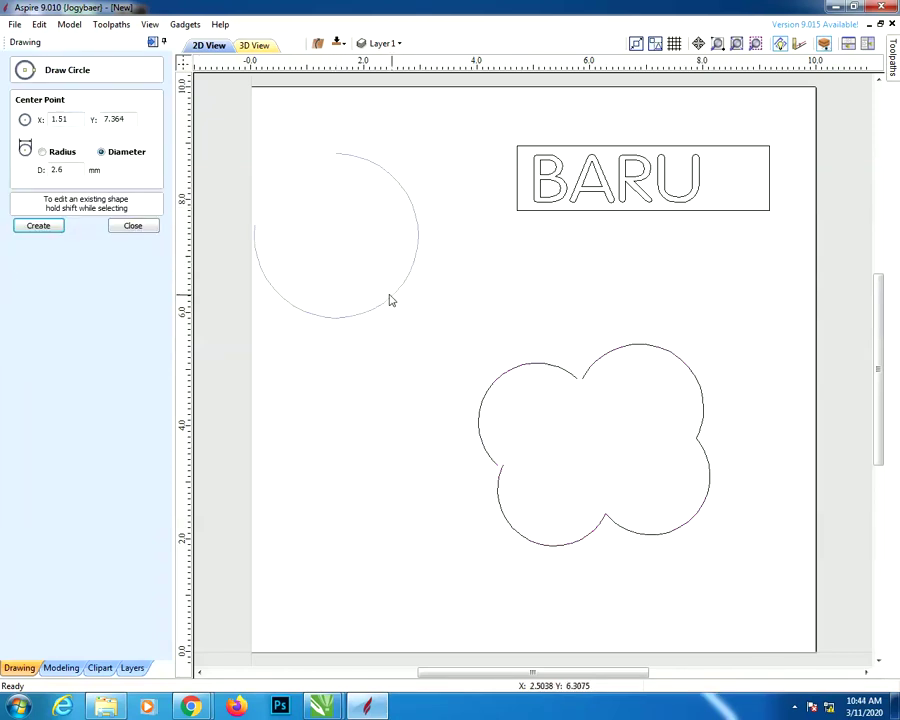
pyautogui.click(388, 255)
pyautogui.click(133, 226)
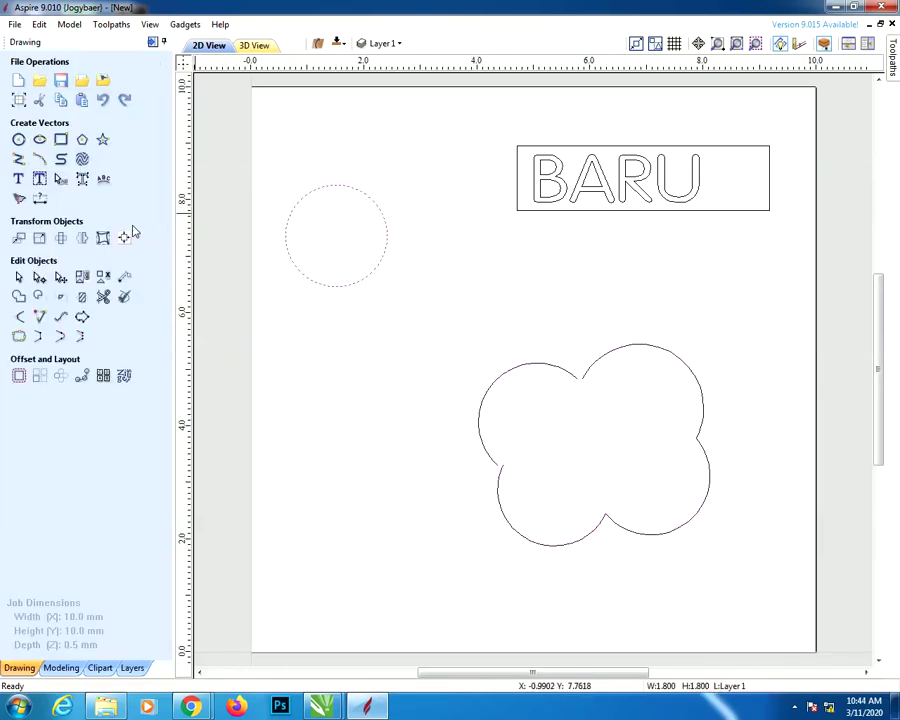
pyautogui.moveTo(362, 195); pyautogui.dragTo(450, 240)
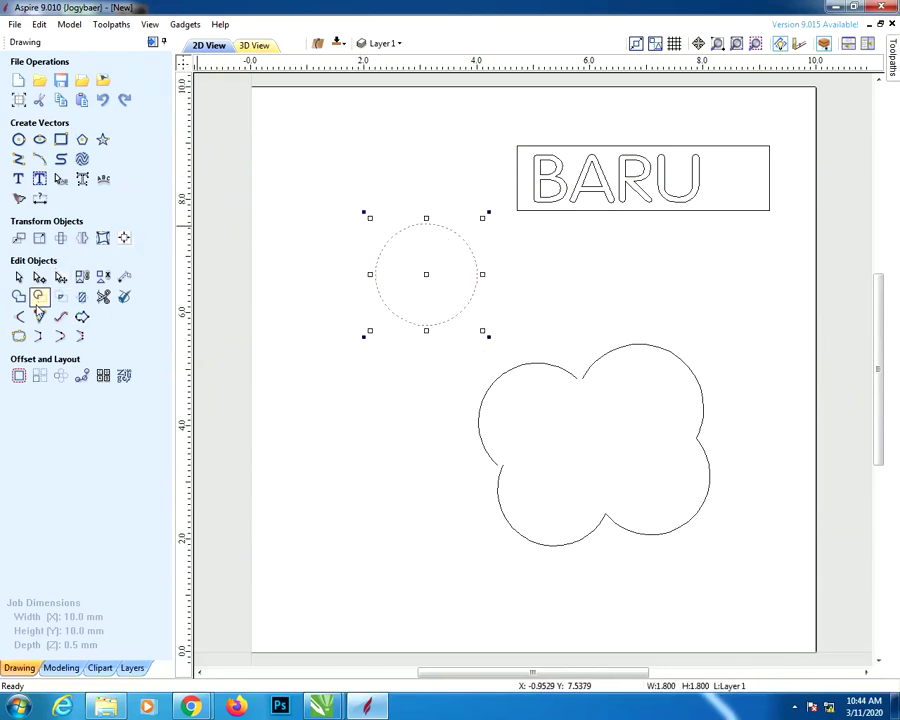
# Turn the circle's upper-left and lower-right arcs into square corners with the Create Fillets tool
pyautogui.click(19, 317)
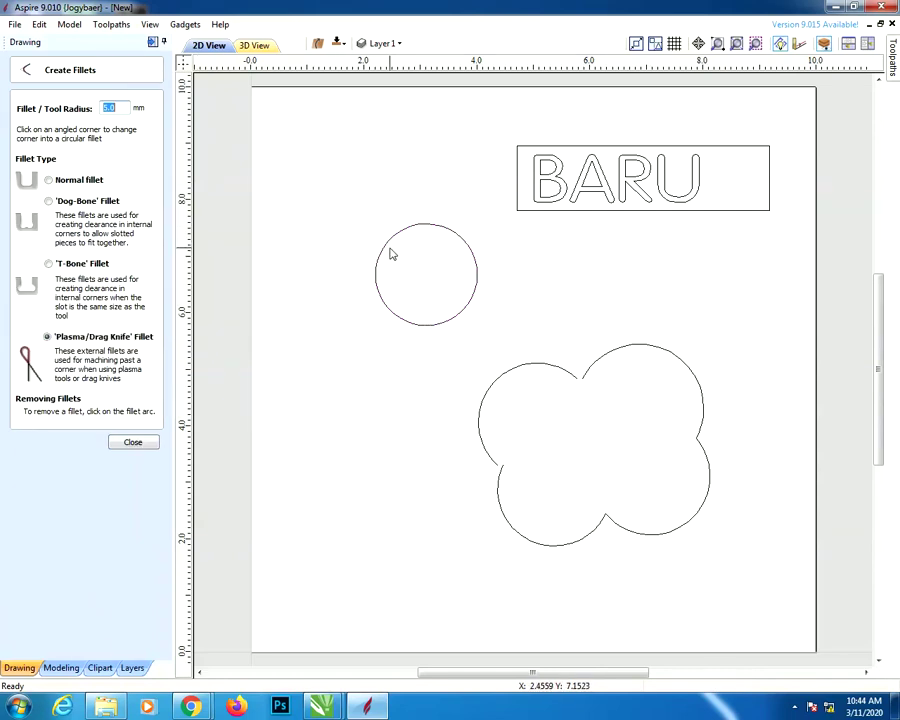
pyautogui.click(391, 254)
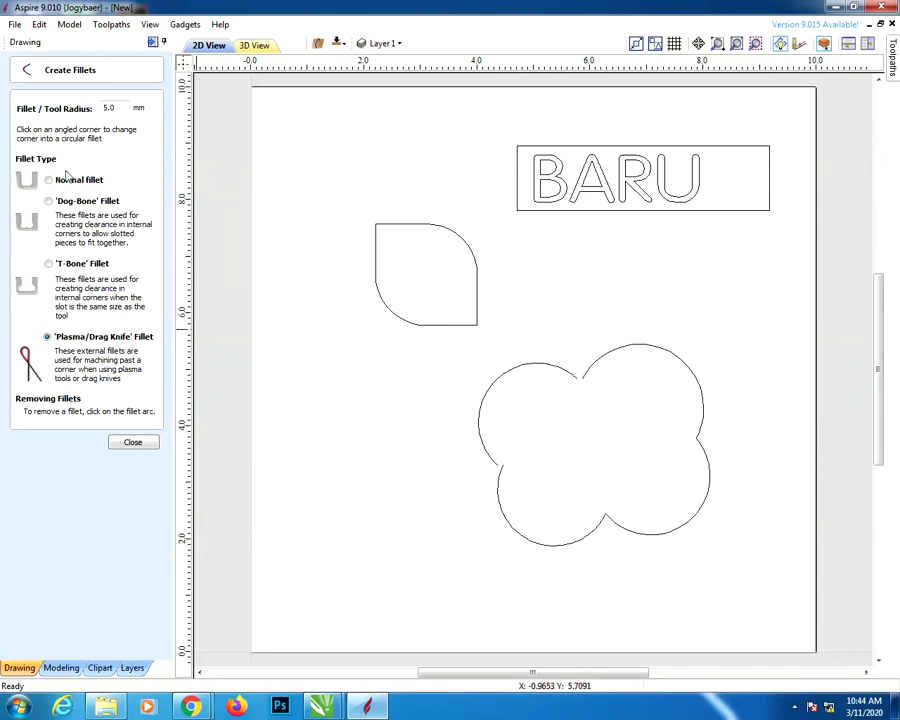
pyautogui.click(133, 443)
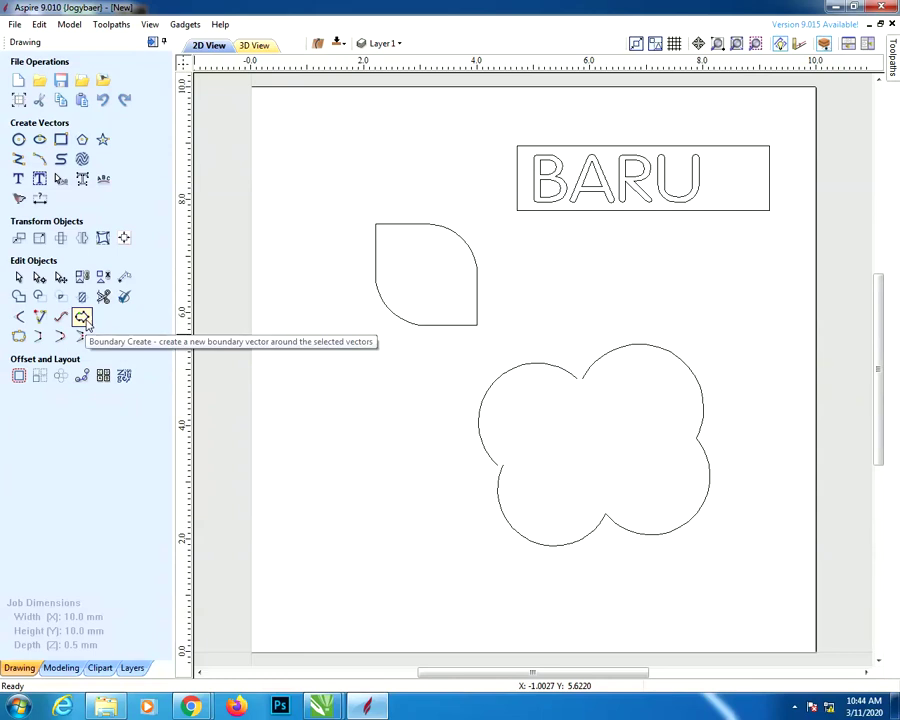
# Create a boundary vector around the leaf-like shape with an offset of 0.5 mm
pyautogui.click(435, 229)
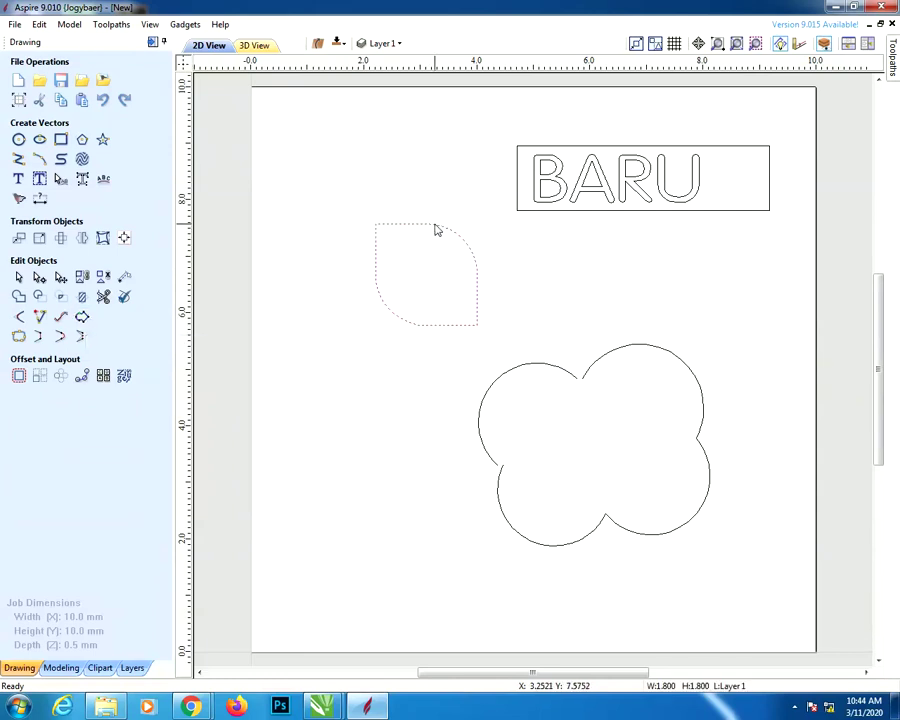
pyautogui.click(83, 317)
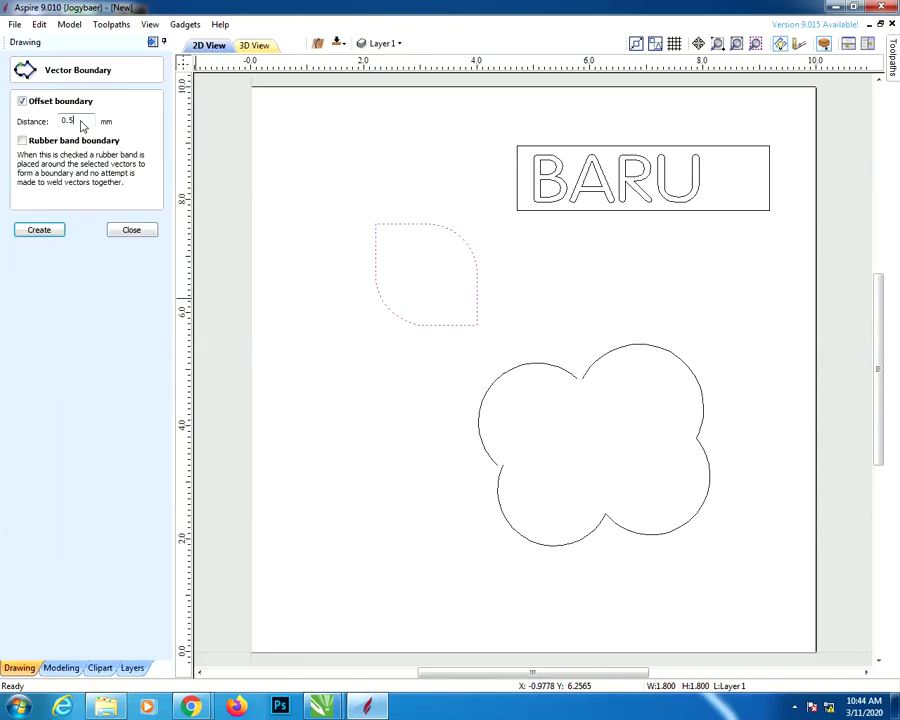
pyautogui.click(39, 230)
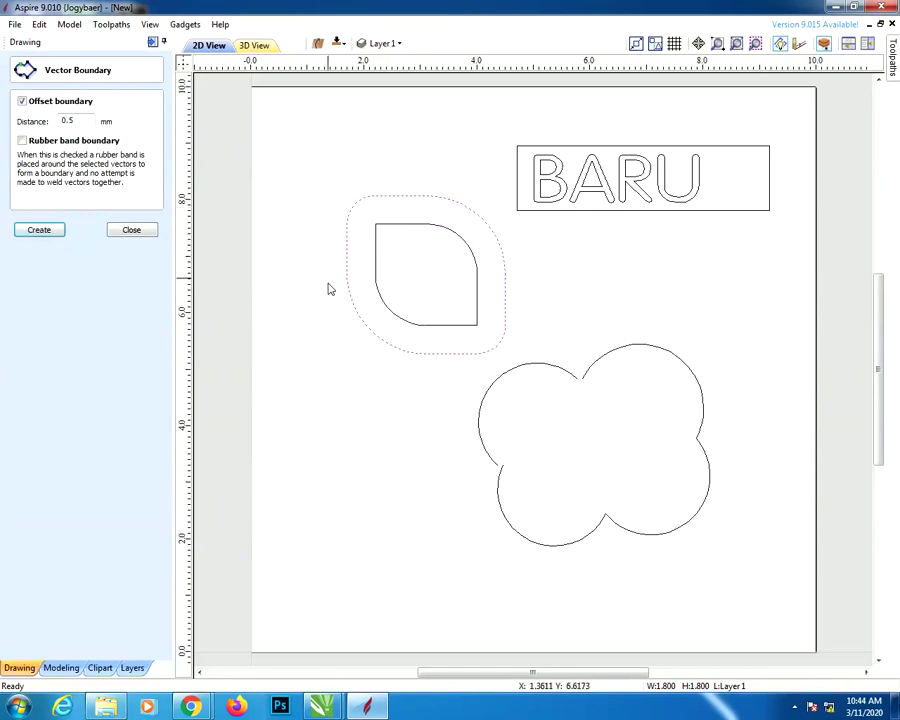
# Move the new boundary vector about 0.3 mm left relative to the leaf-like shape, and finish creating boundaries
pyautogui.click(559, 265)
pyautogui.click(503, 257)
pyautogui.click(466, 246)
pyautogui.click(485, 228)
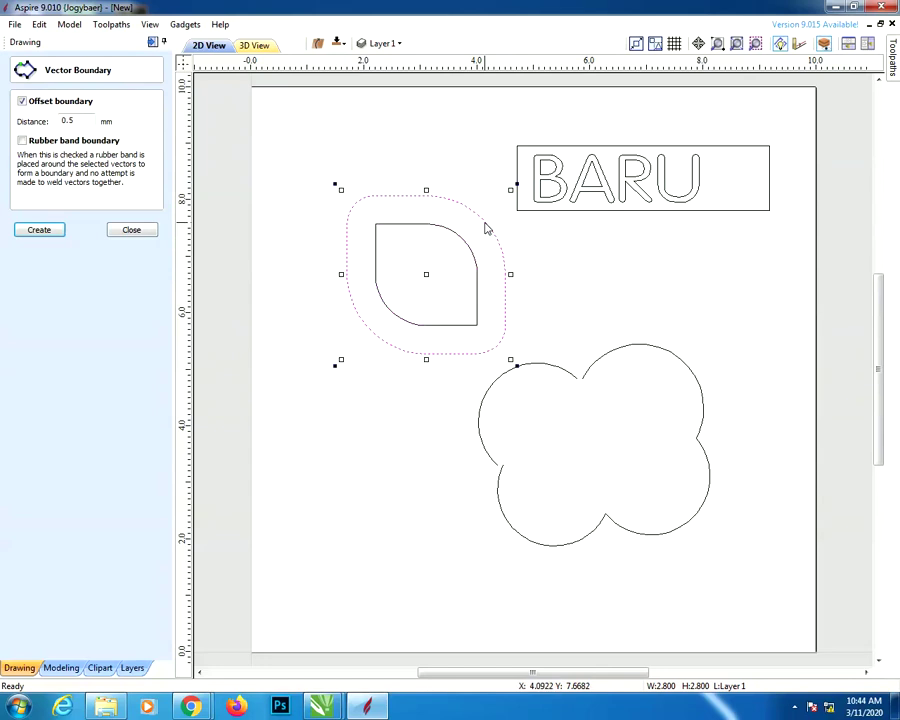
pyautogui.moveTo(485, 228); pyautogui.dragTo(467, 227)
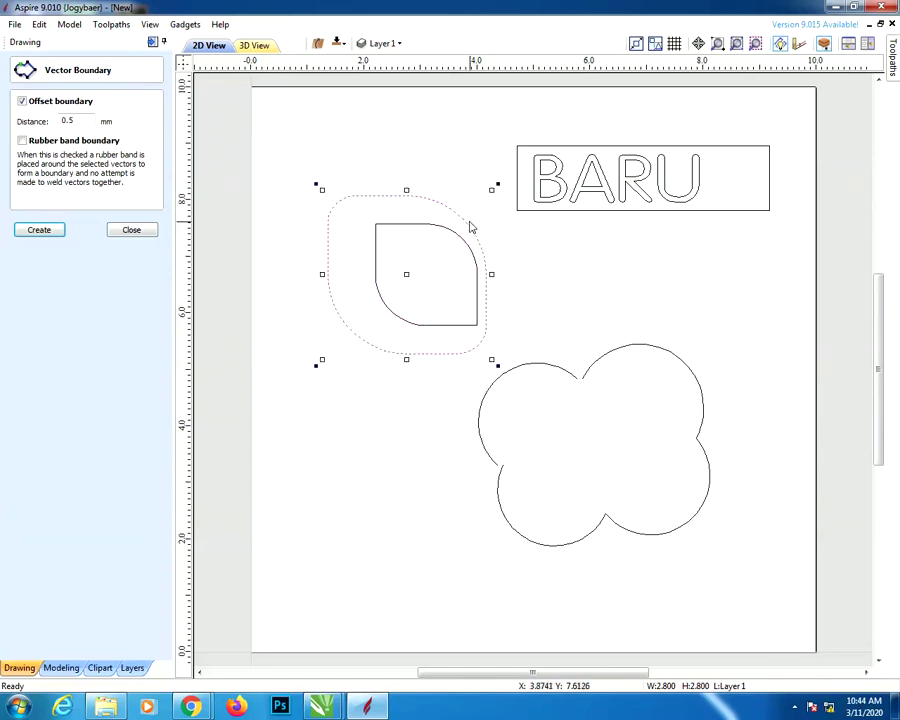
pyautogui.click(545, 289)
pyautogui.click(134, 230)
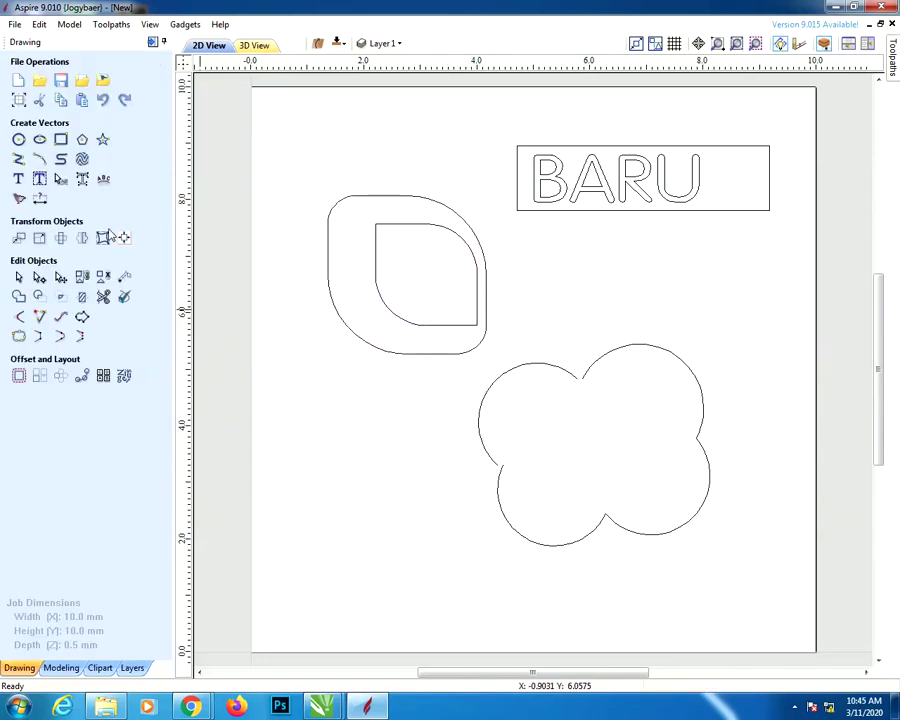
# Draw a circle about 1.1 mm in diameter at about X 2.02, Y 3.806, below the leaf-like shape
pyautogui.click(18, 141)
pyautogui.moveTo(363, 437); pyautogui.dragTo(386, 464)
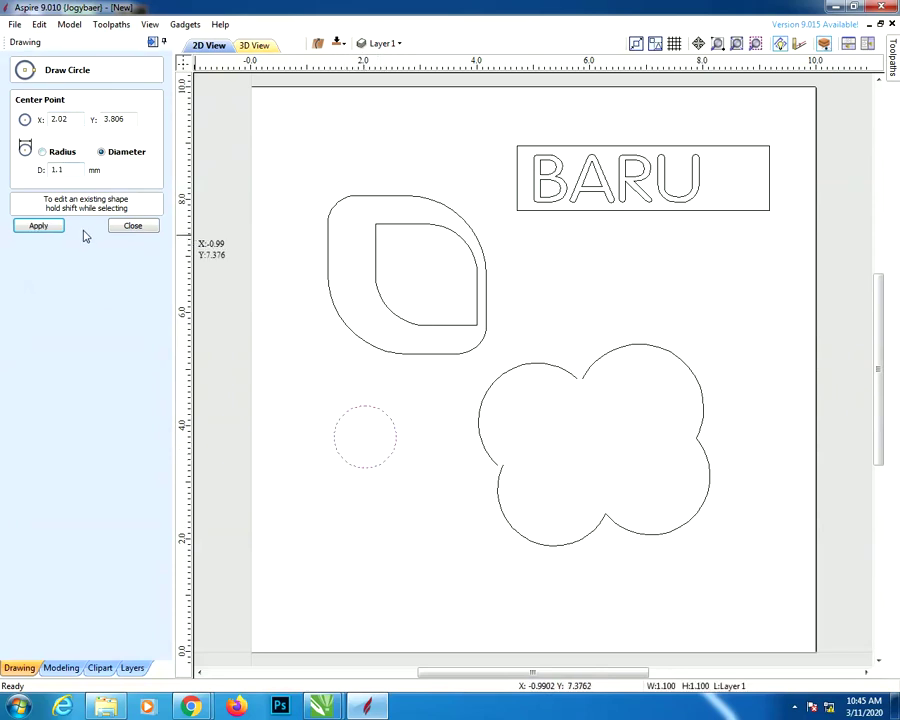
# Create a boundary vector around the small circle with an offset of 1 mm, and finish creating boundaries
pyautogui.click(133, 226)
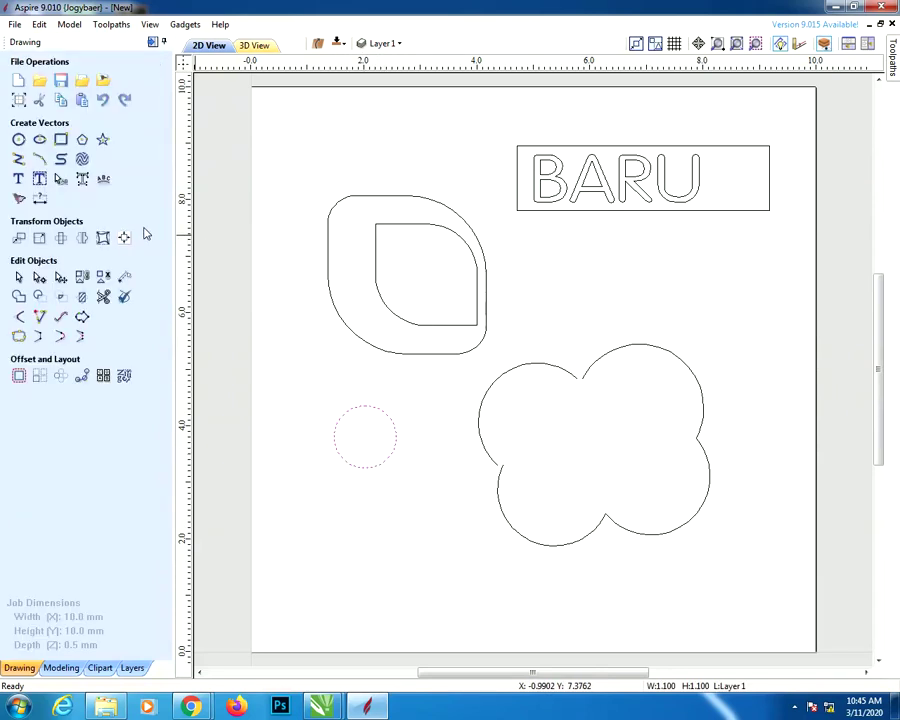
pyautogui.click(82, 316)
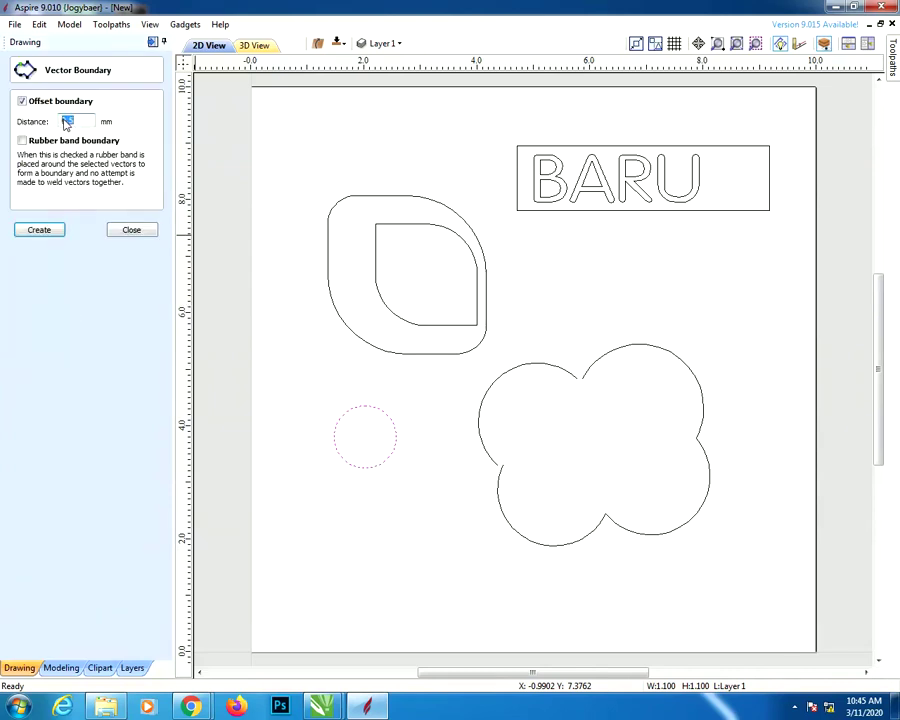
pyautogui.write('1')
pyautogui.click(52, 233)
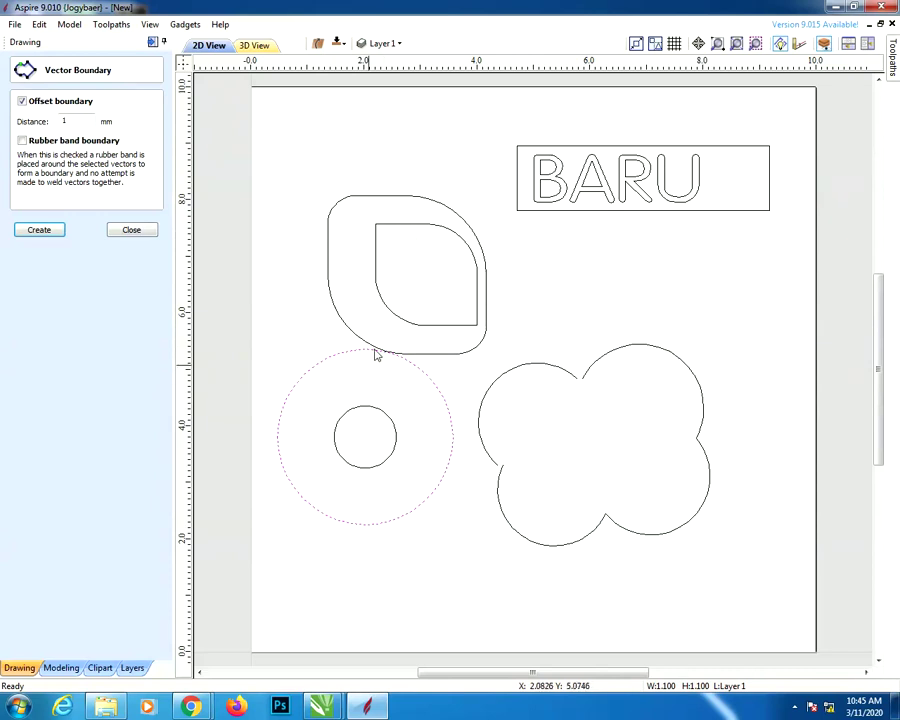
pyautogui.click(132, 230)
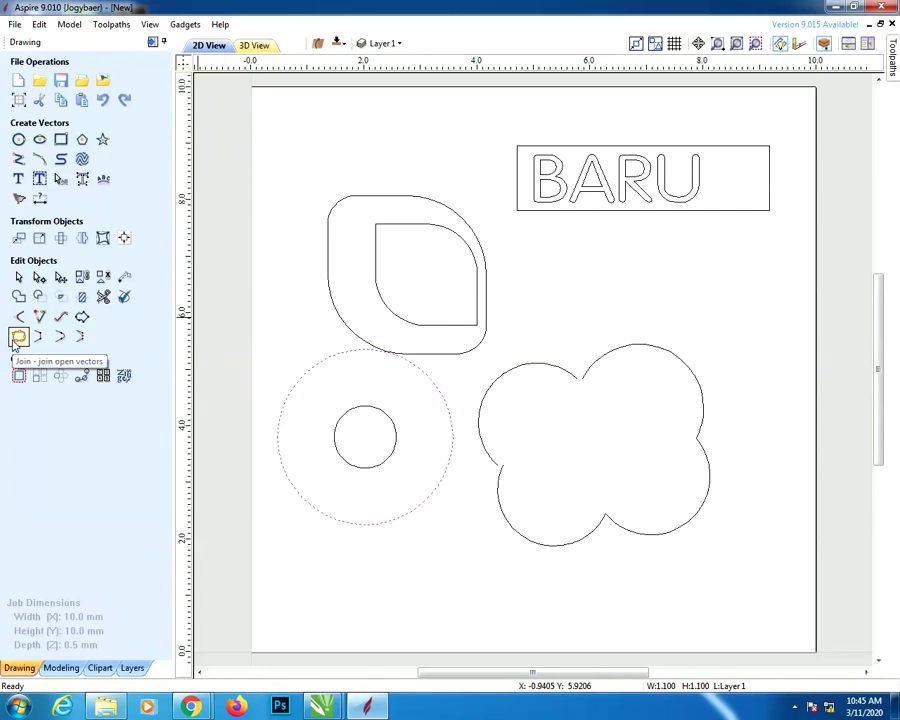
# Move both end nodes of the flower outline's upper-left arc onto the ends of the neighbouring arcs
pyautogui.click(571, 379)
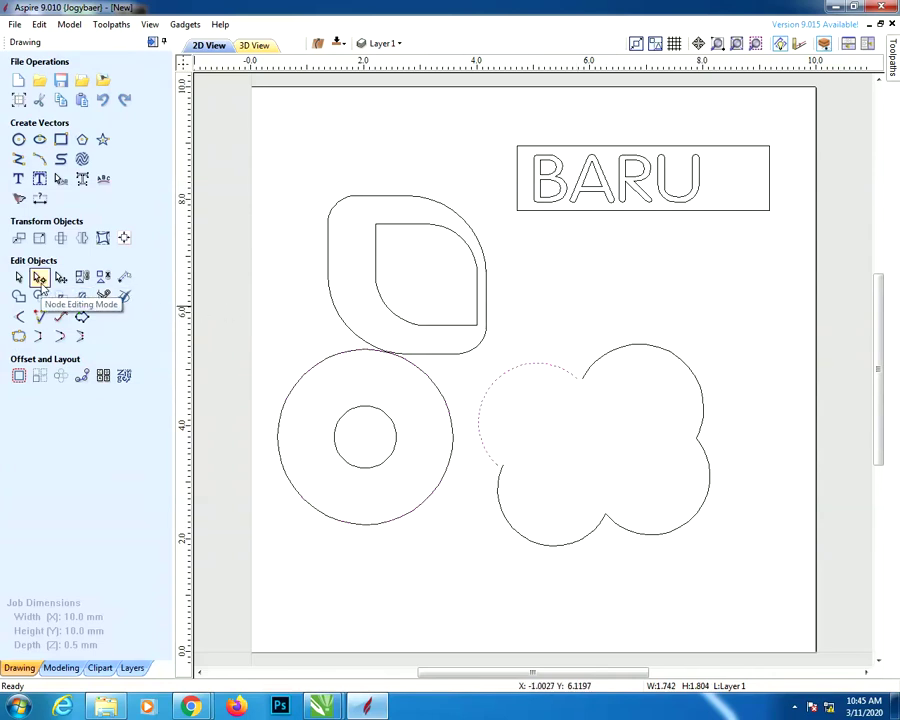
pyautogui.click(40, 279)
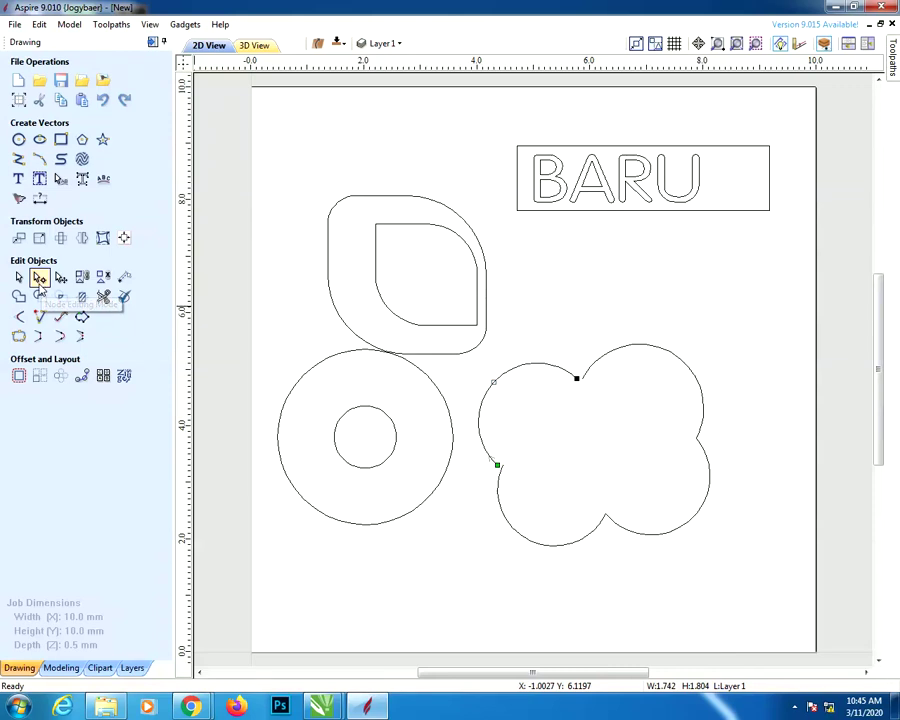
pyautogui.click(579, 380)
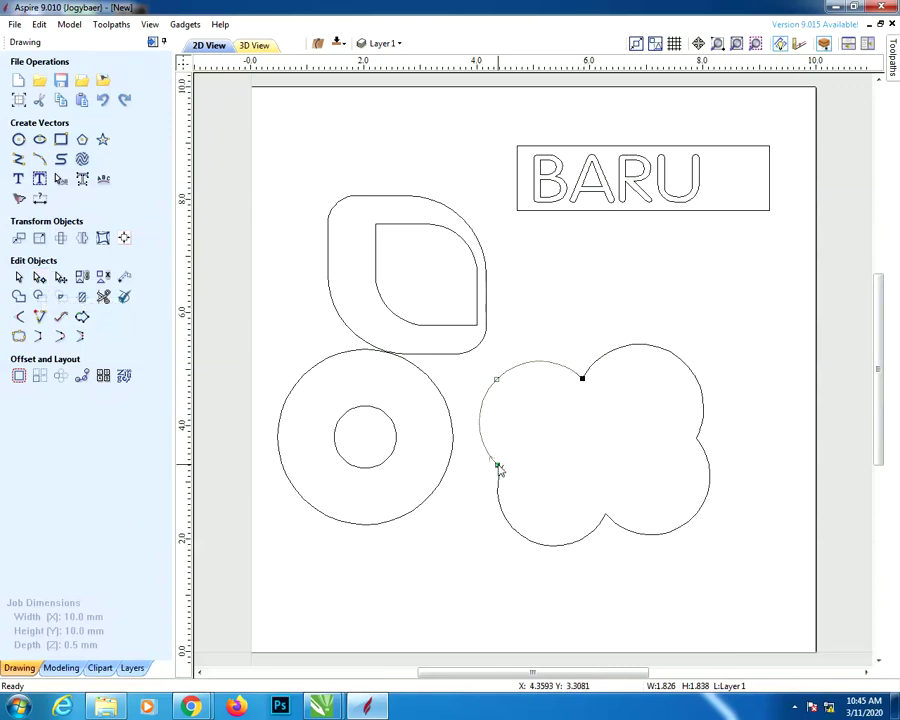
pyautogui.moveTo(503, 467); pyautogui.dragTo(503, 465)
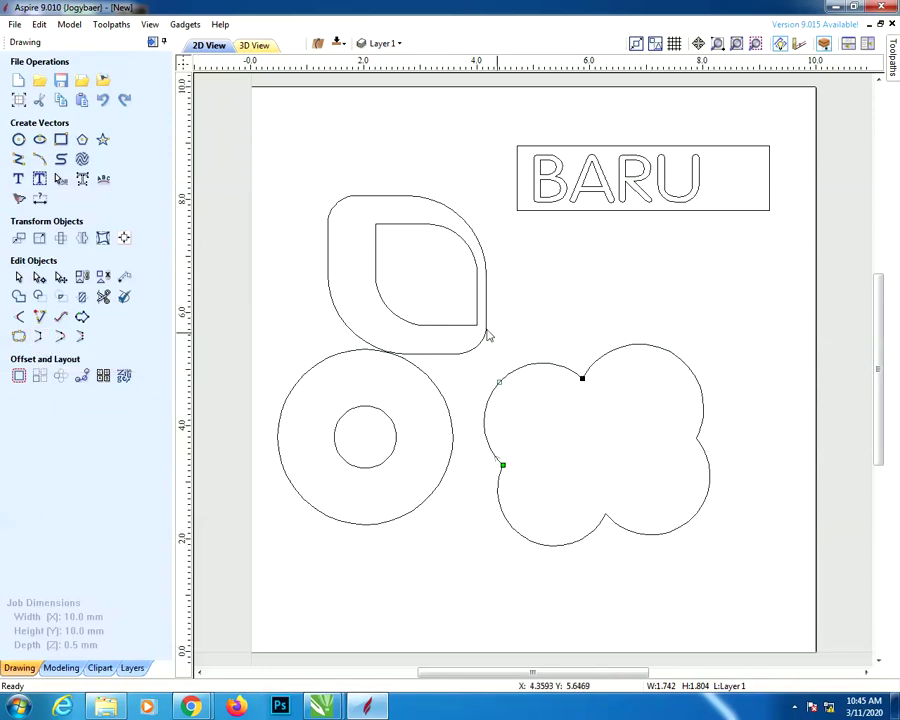
# Delete all arcs of the flower outline and the offset boundary around the leaf-like shape
pyautogui.moveTo(743, 350); pyautogui.dragTo(466, 546)
pyautogui.press('Delete')
pyautogui.click(604, 360)
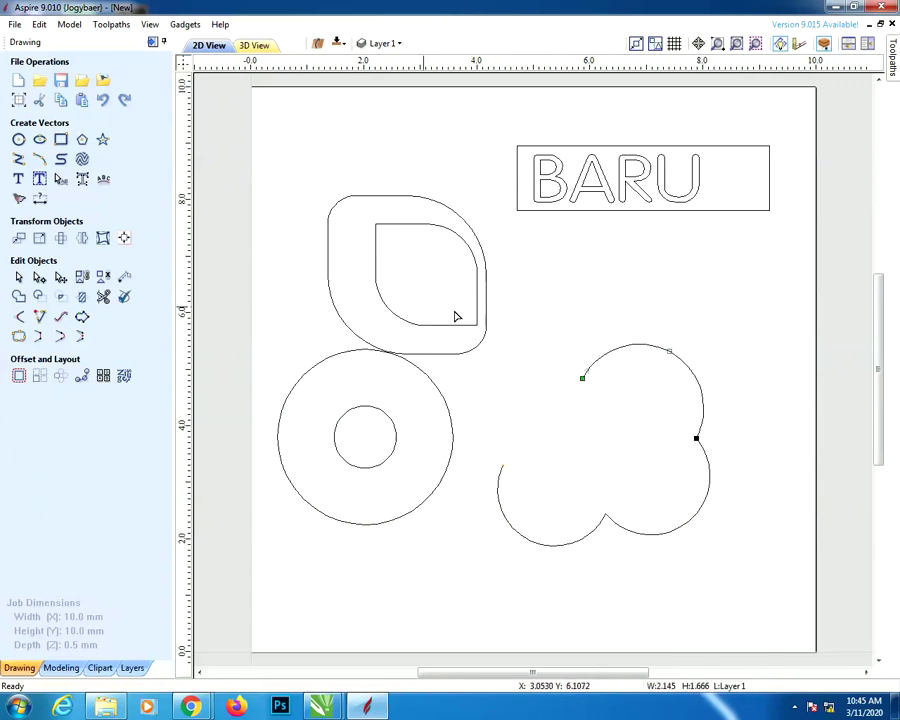
pyautogui.click(18, 277)
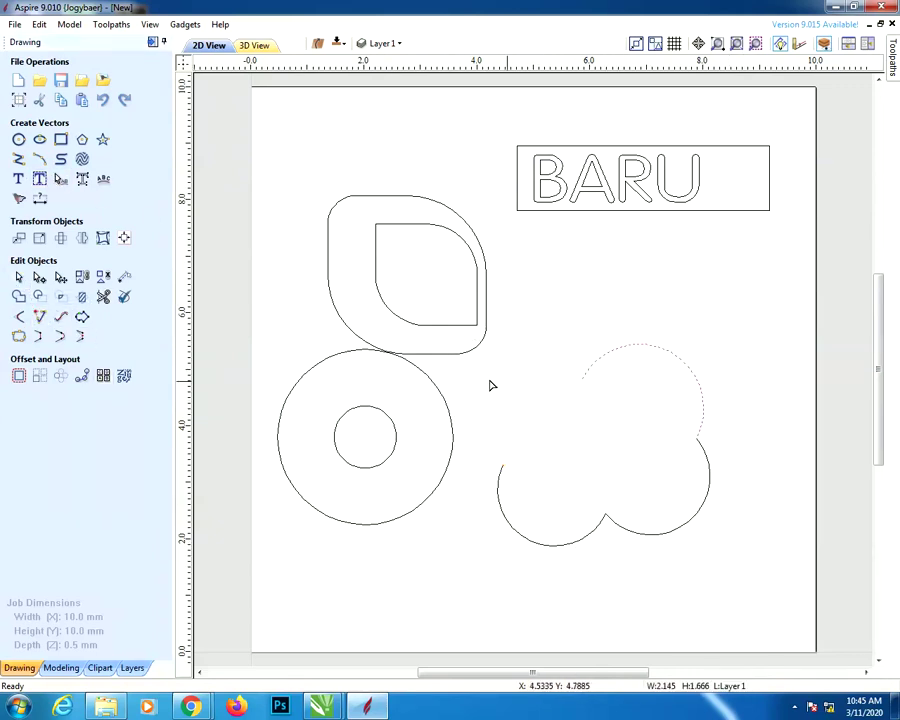
pyautogui.moveTo(716, 564); pyautogui.dragTo(479, 588)
pyautogui.press('Delete')
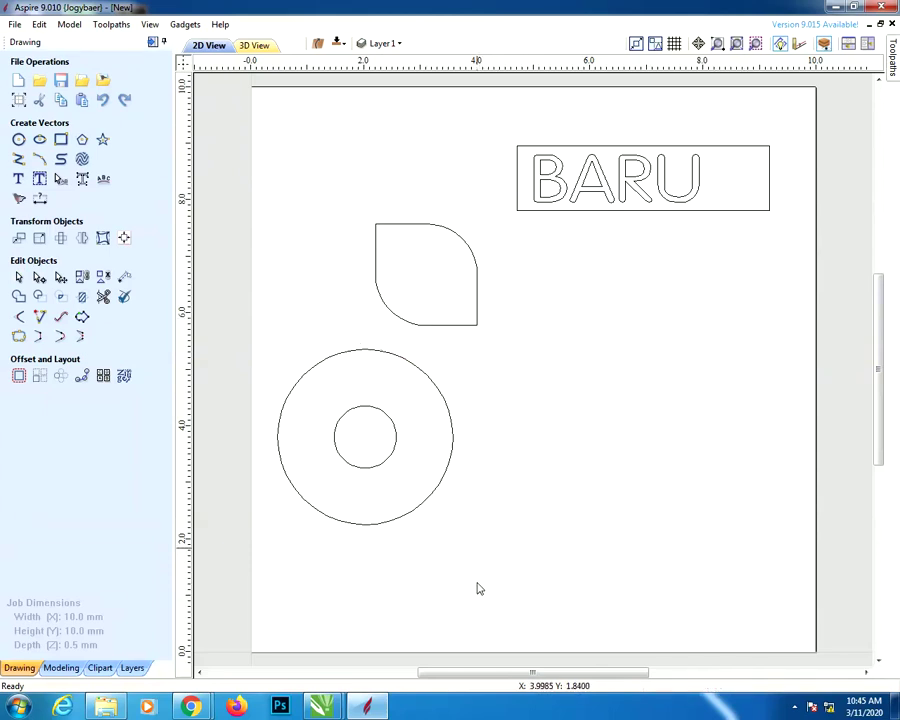
# Draw an open, cup-shaped polyline about 2.9 mm wide and 3 mm high to the right of the concentric circles
pyautogui.click(18, 157)
pyautogui.click(546, 369)
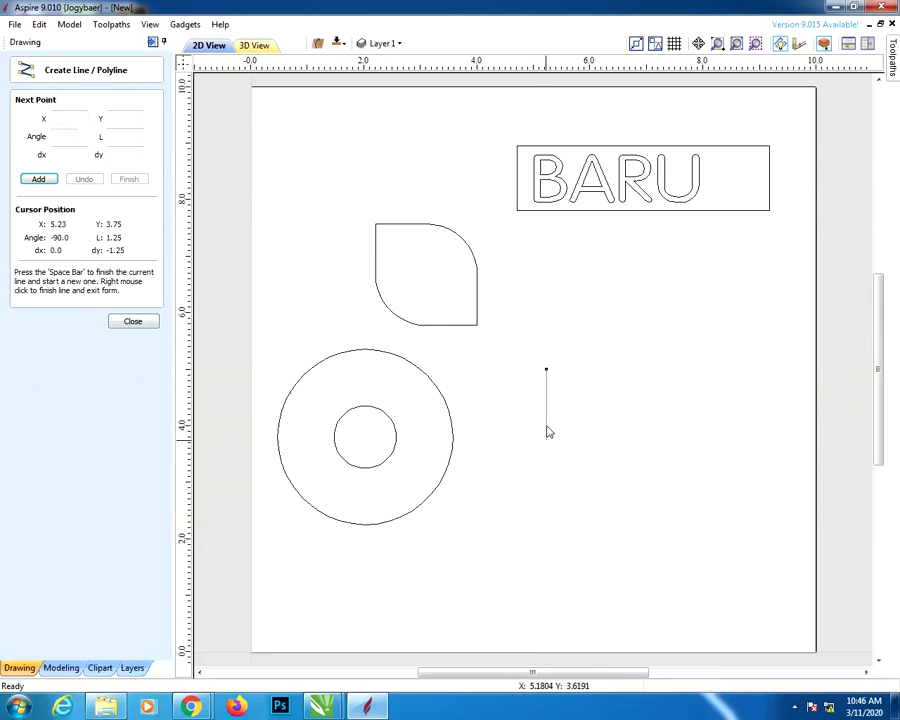
pyautogui.click(534, 484)
pyautogui.click(645, 529)
pyautogui.click(690, 450)
pyautogui.click(693, 368)
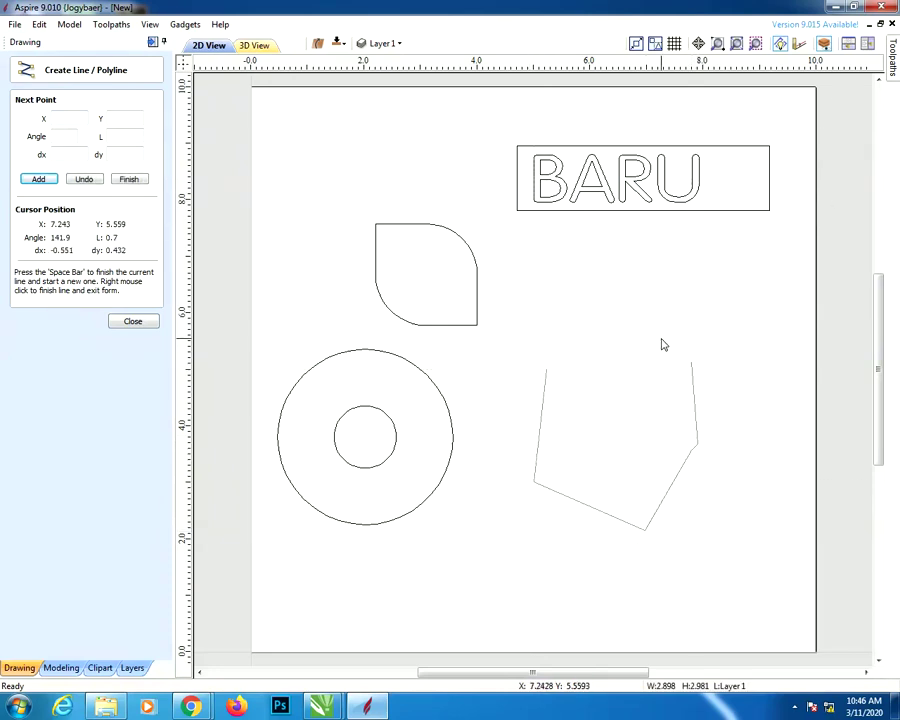
pyautogui.rightClick(663, 342)
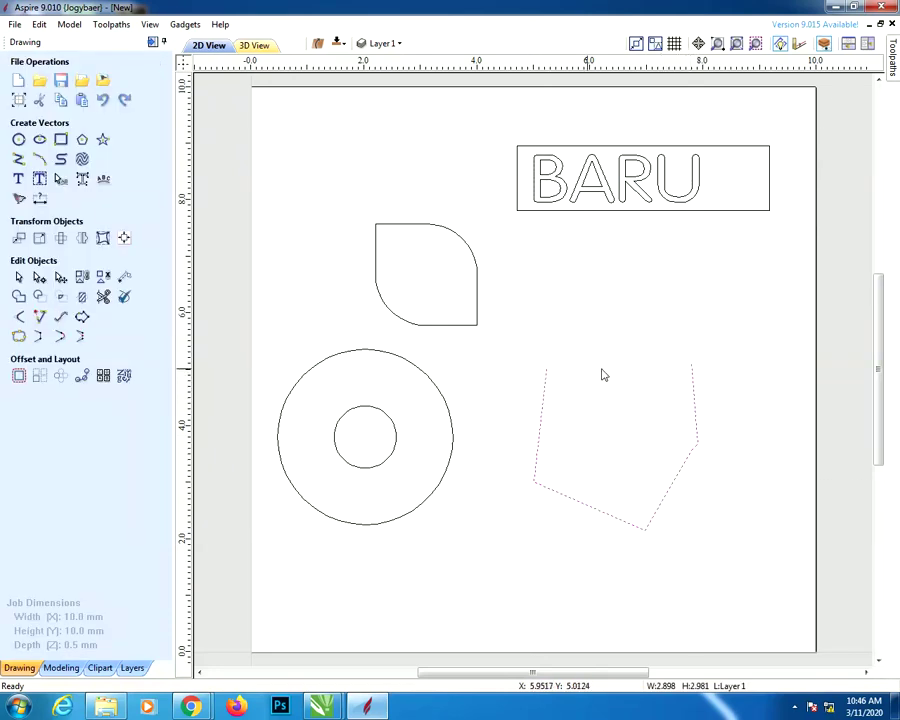
# Close the open polyline with a straight line between its end points, and undo the closing
pyautogui.click(546, 377)
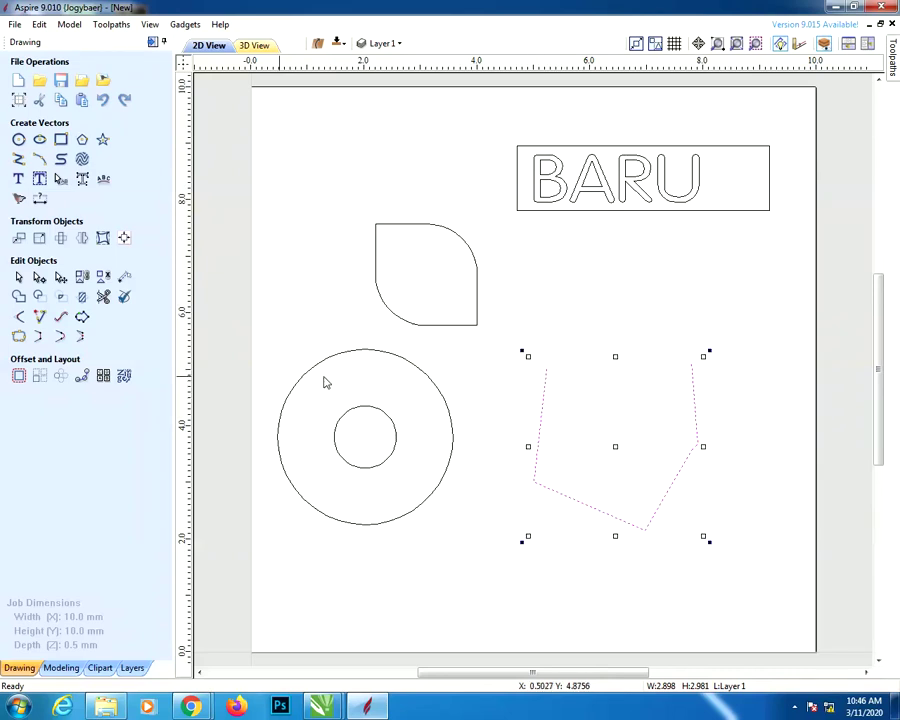
pyautogui.click(40, 337)
pyautogui.hotkey('ctrl', 'z')
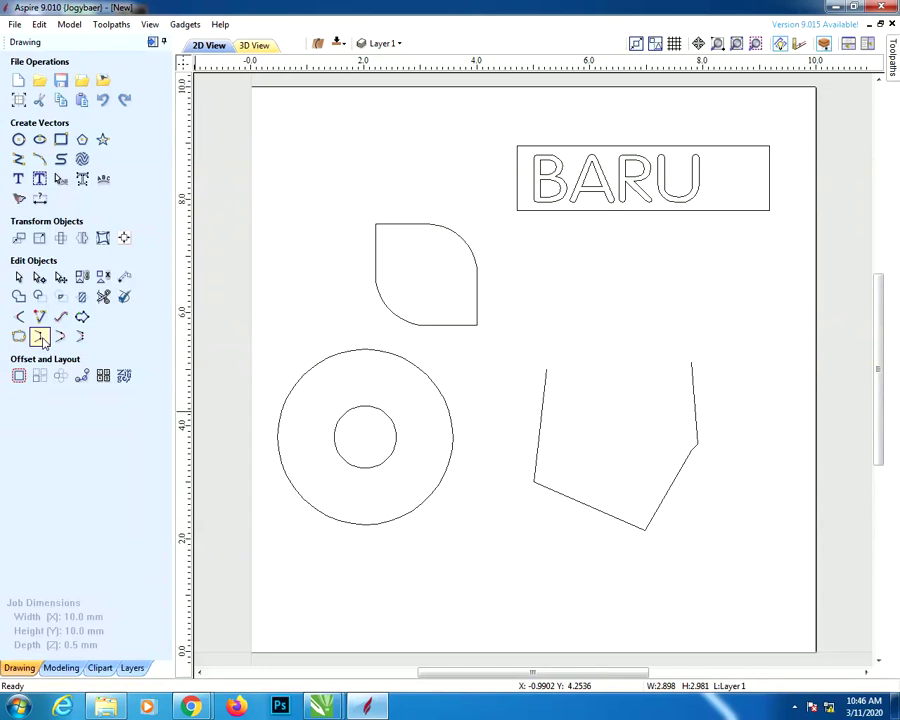
# Close the open polyline with a smooth curve three times, undoing the closing each time
pyautogui.click(544, 382)
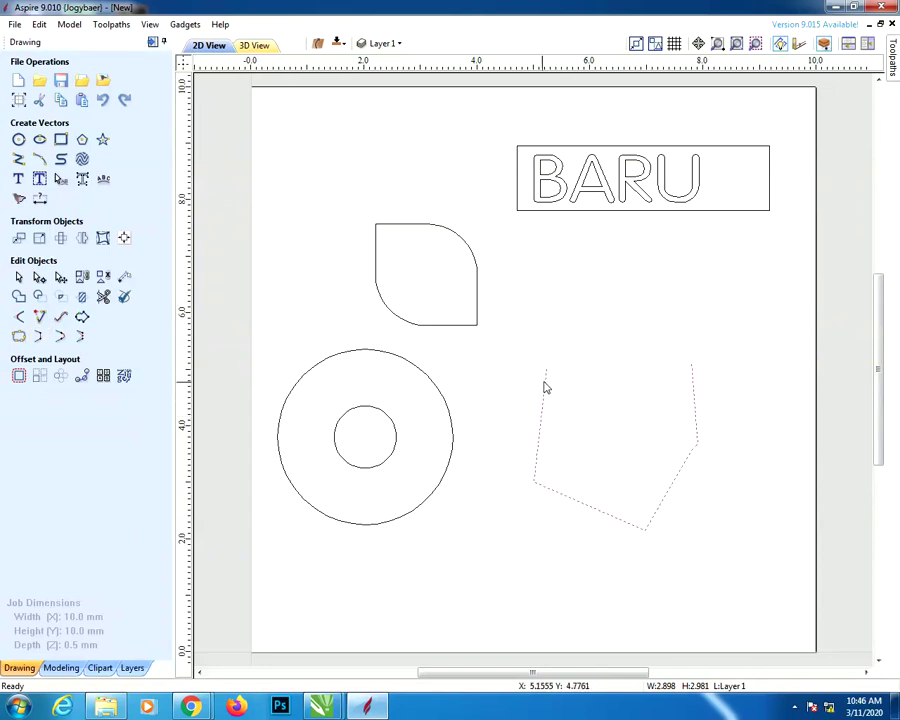
pyautogui.click(61, 337)
pyautogui.click(104, 101)
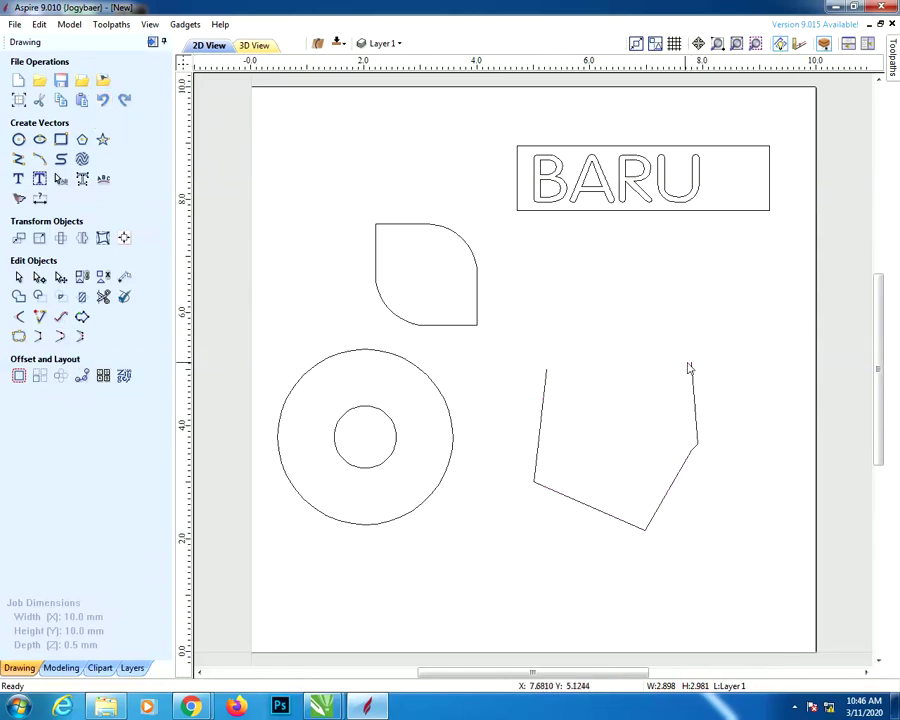
pyautogui.click(547, 379)
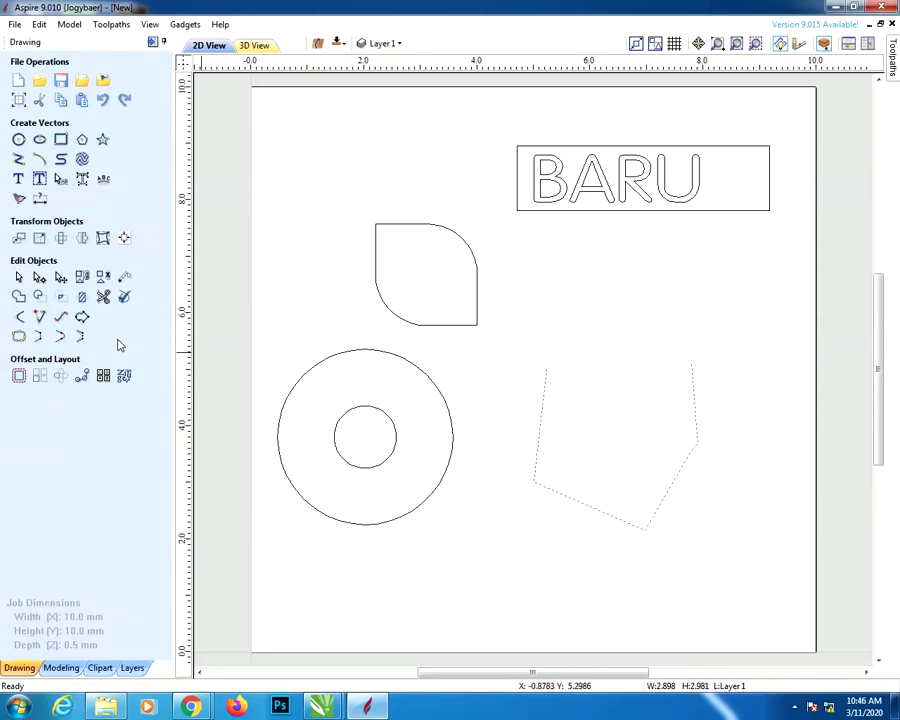
pyautogui.click(60, 336)
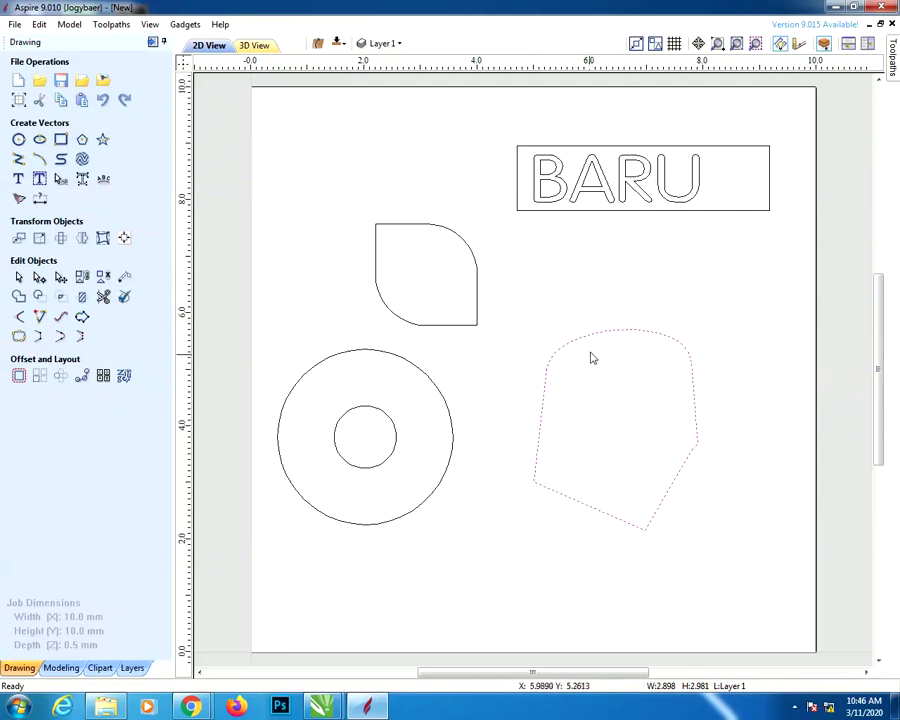
pyautogui.click(103, 99)
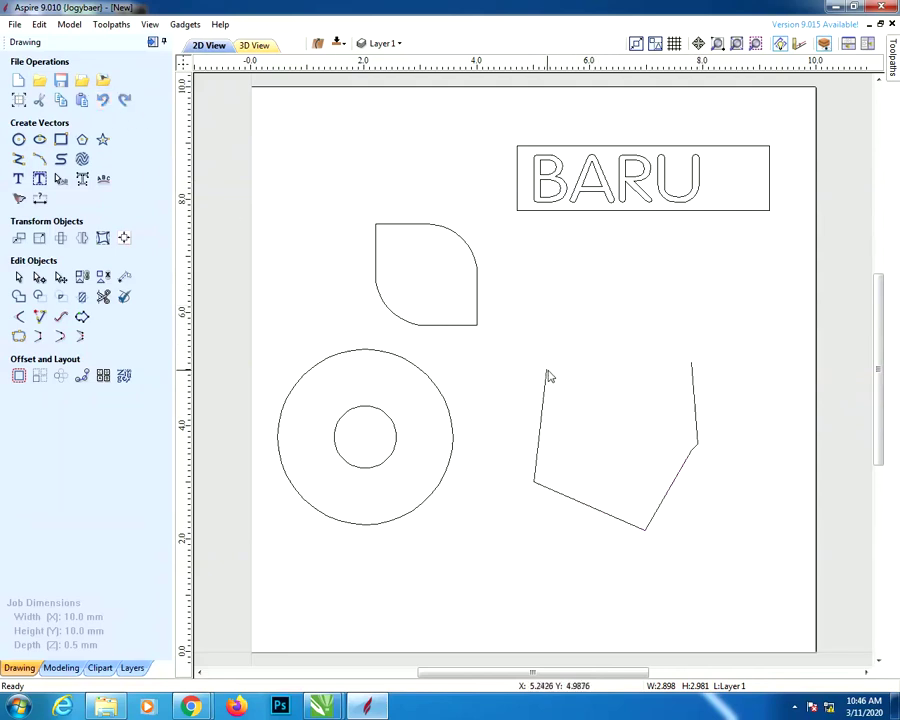
pyautogui.click(692, 368)
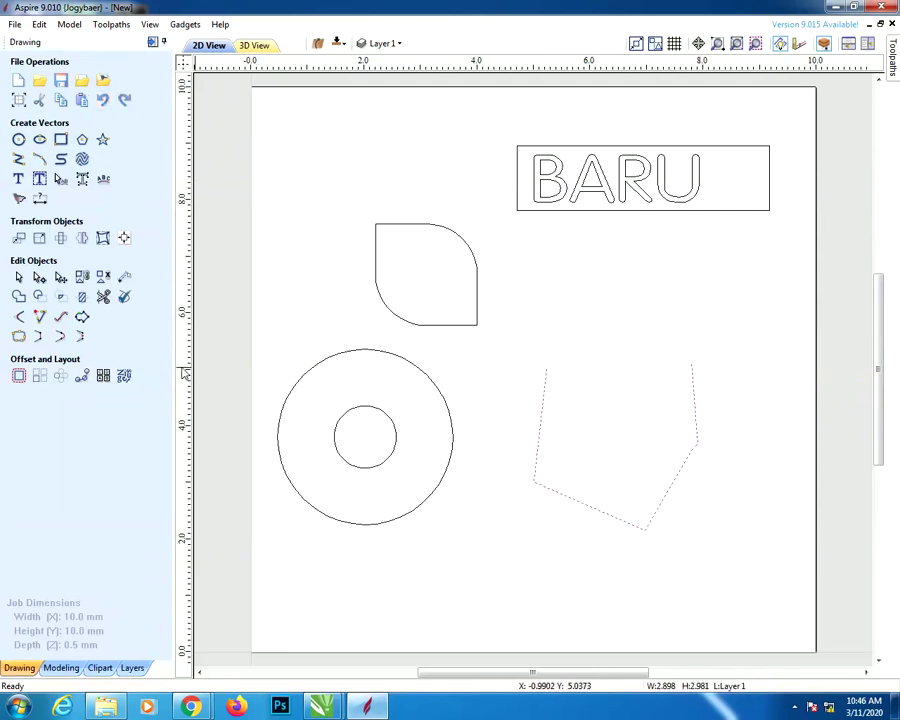
pyautogui.click(60, 336)
pyautogui.click(103, 99)
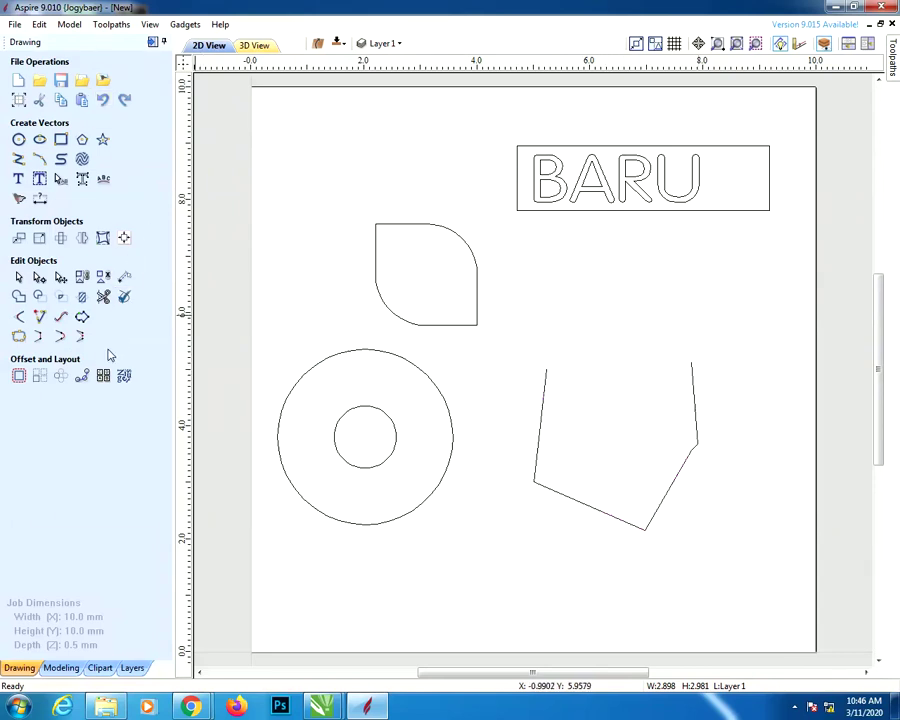
# Close the open polyline by moving its end points together, undo it, and apply the same closing again
pyautogui.click(694, 383)
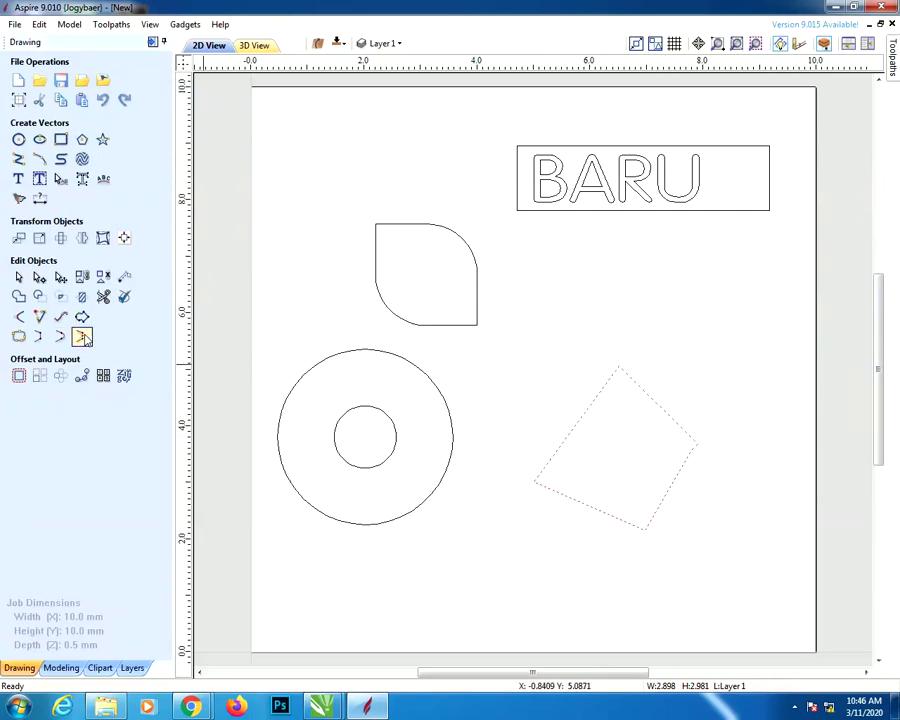
pyautogui.click(106, 104)
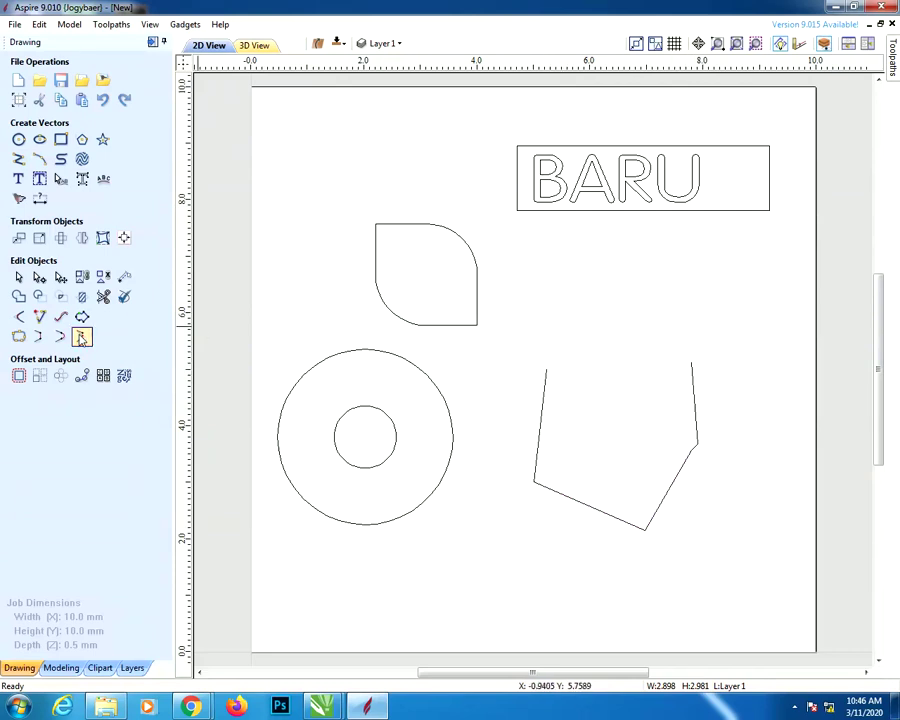
pyautogui.click(544, 392)
pyautogui.click(82, 338)
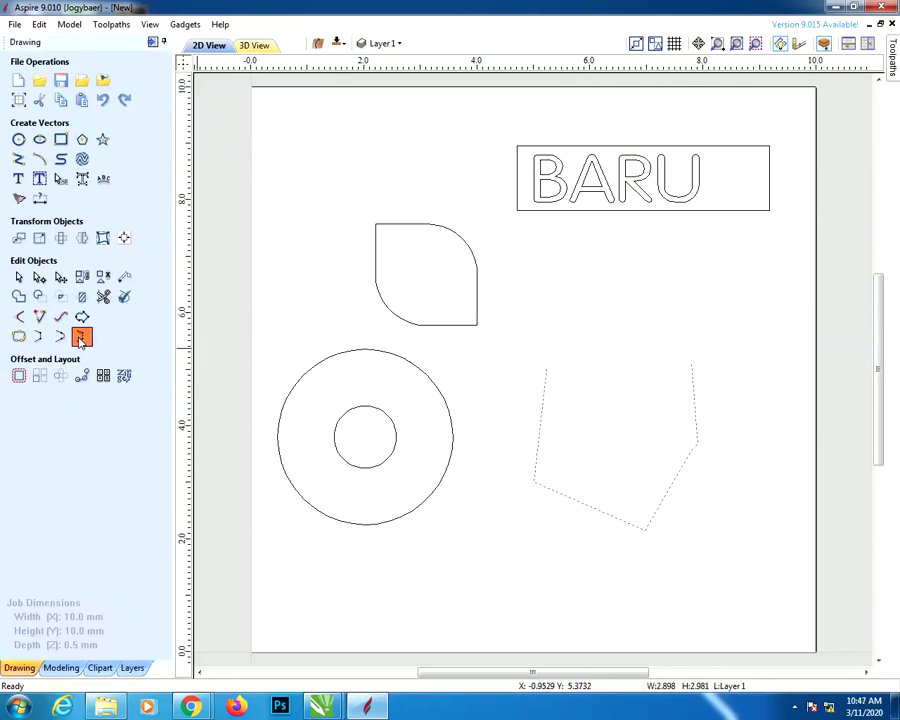